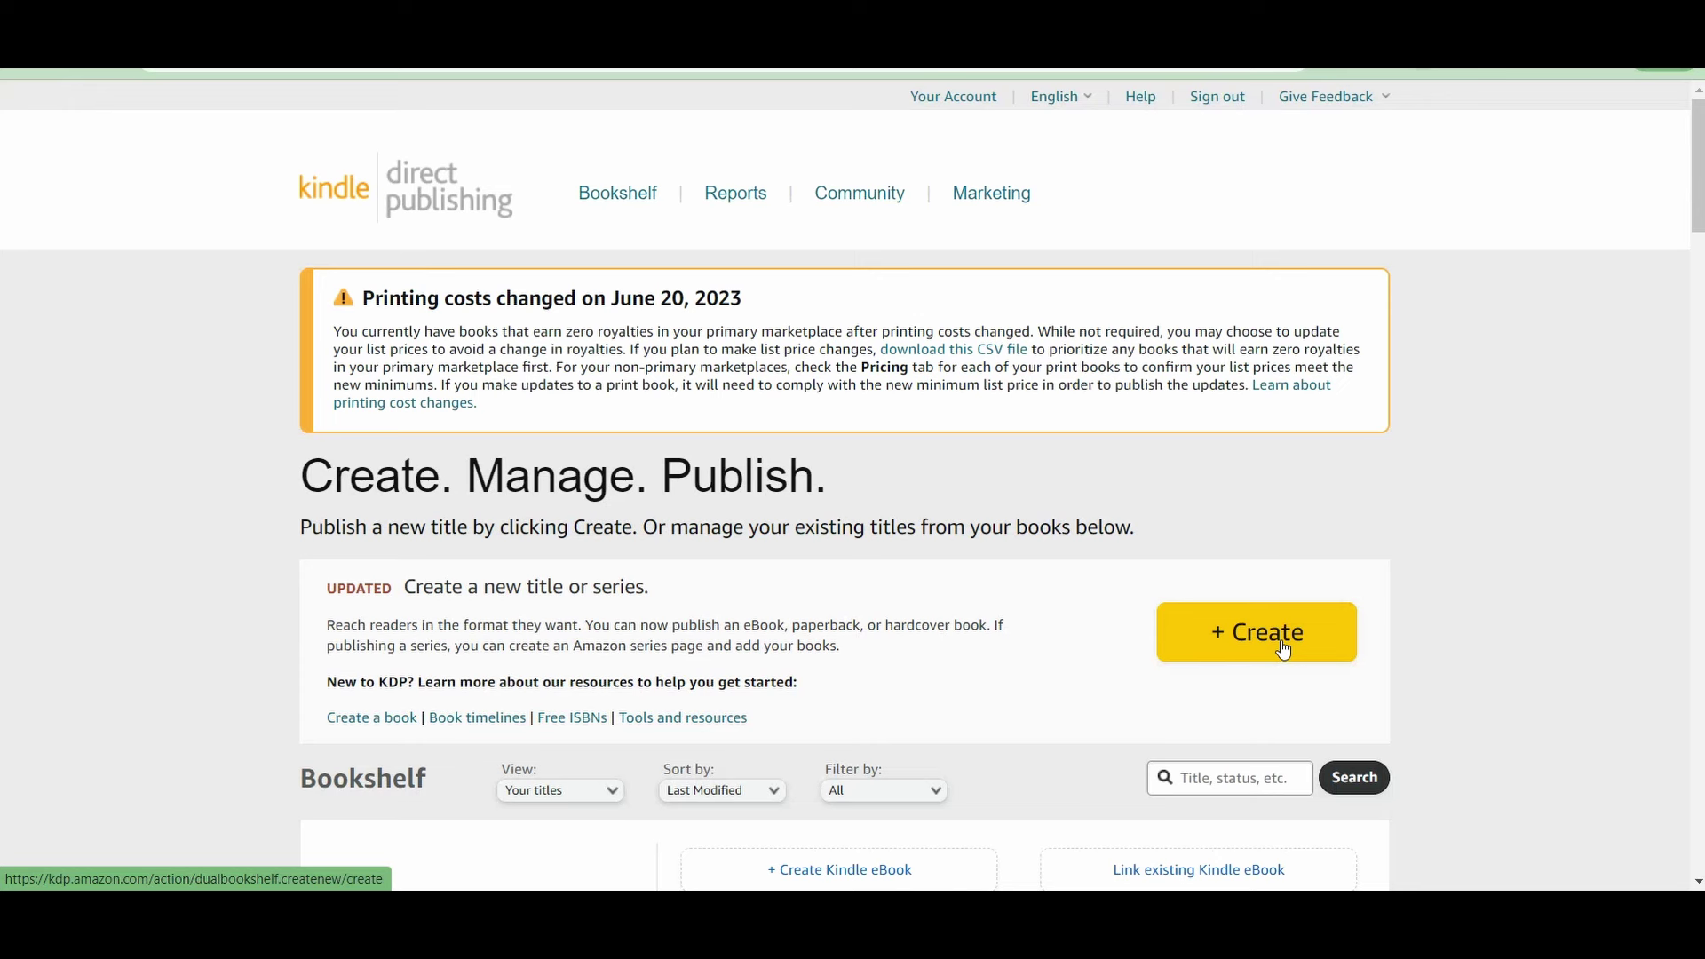
Create a new paperback title and keep English as its primary language
{"action": "left_click", "coordinate": [1285, 651]}
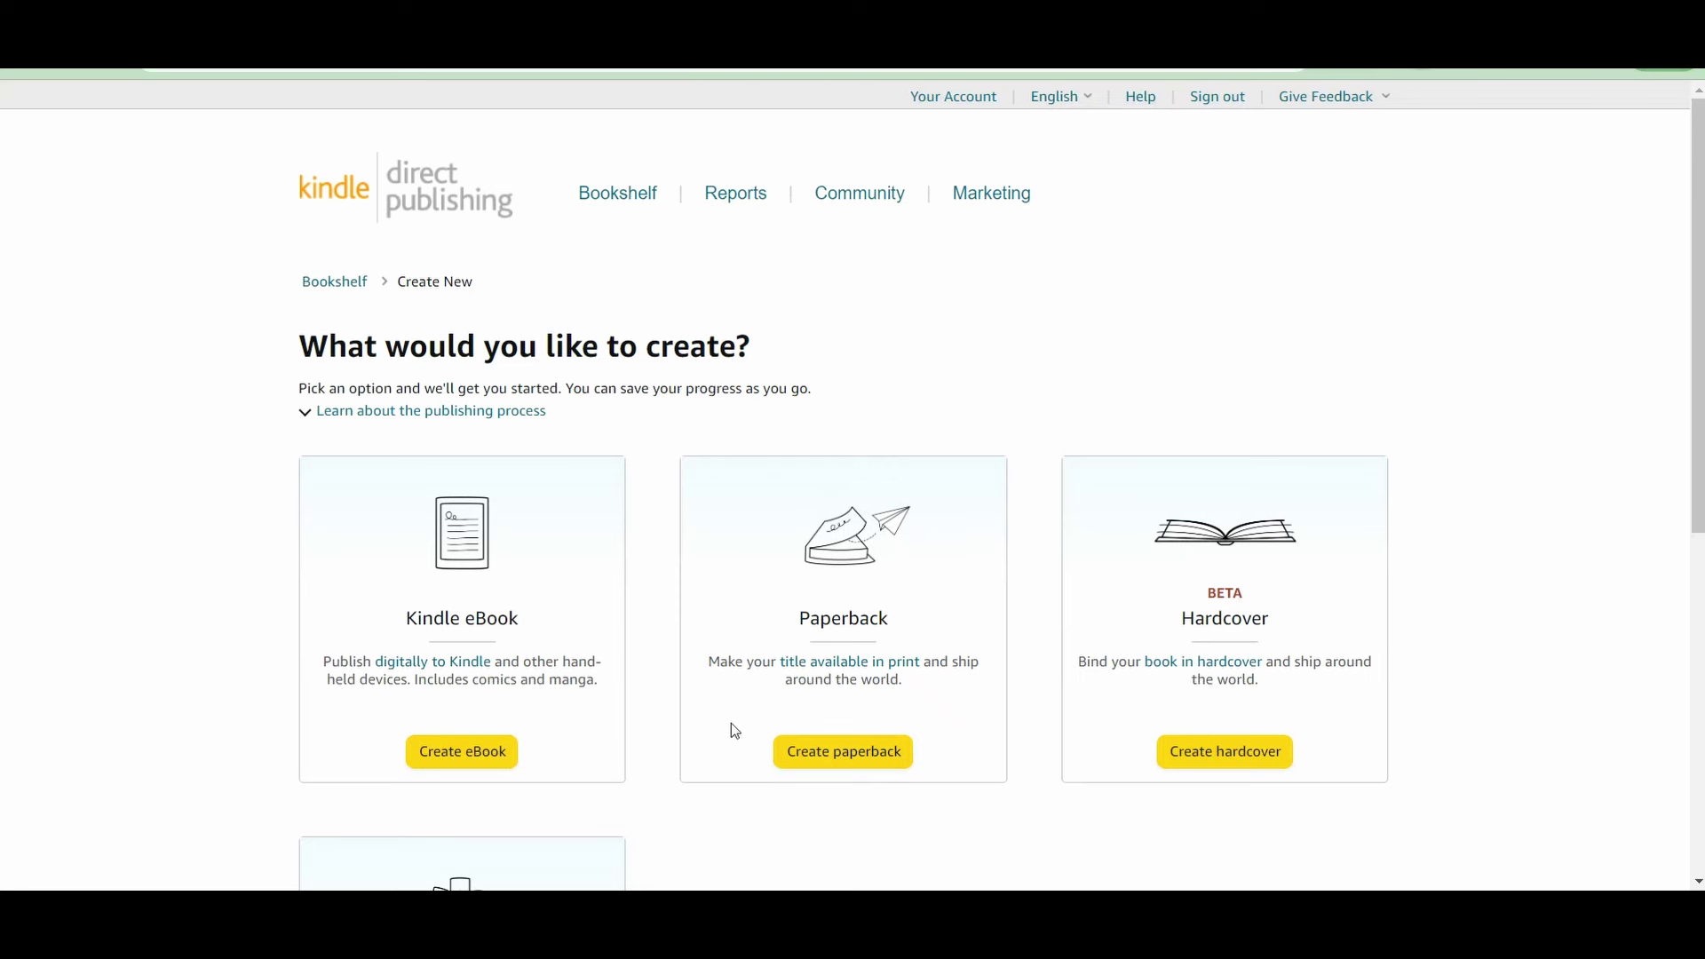
{"action": "left_click", "coordinate": [848, 751]}
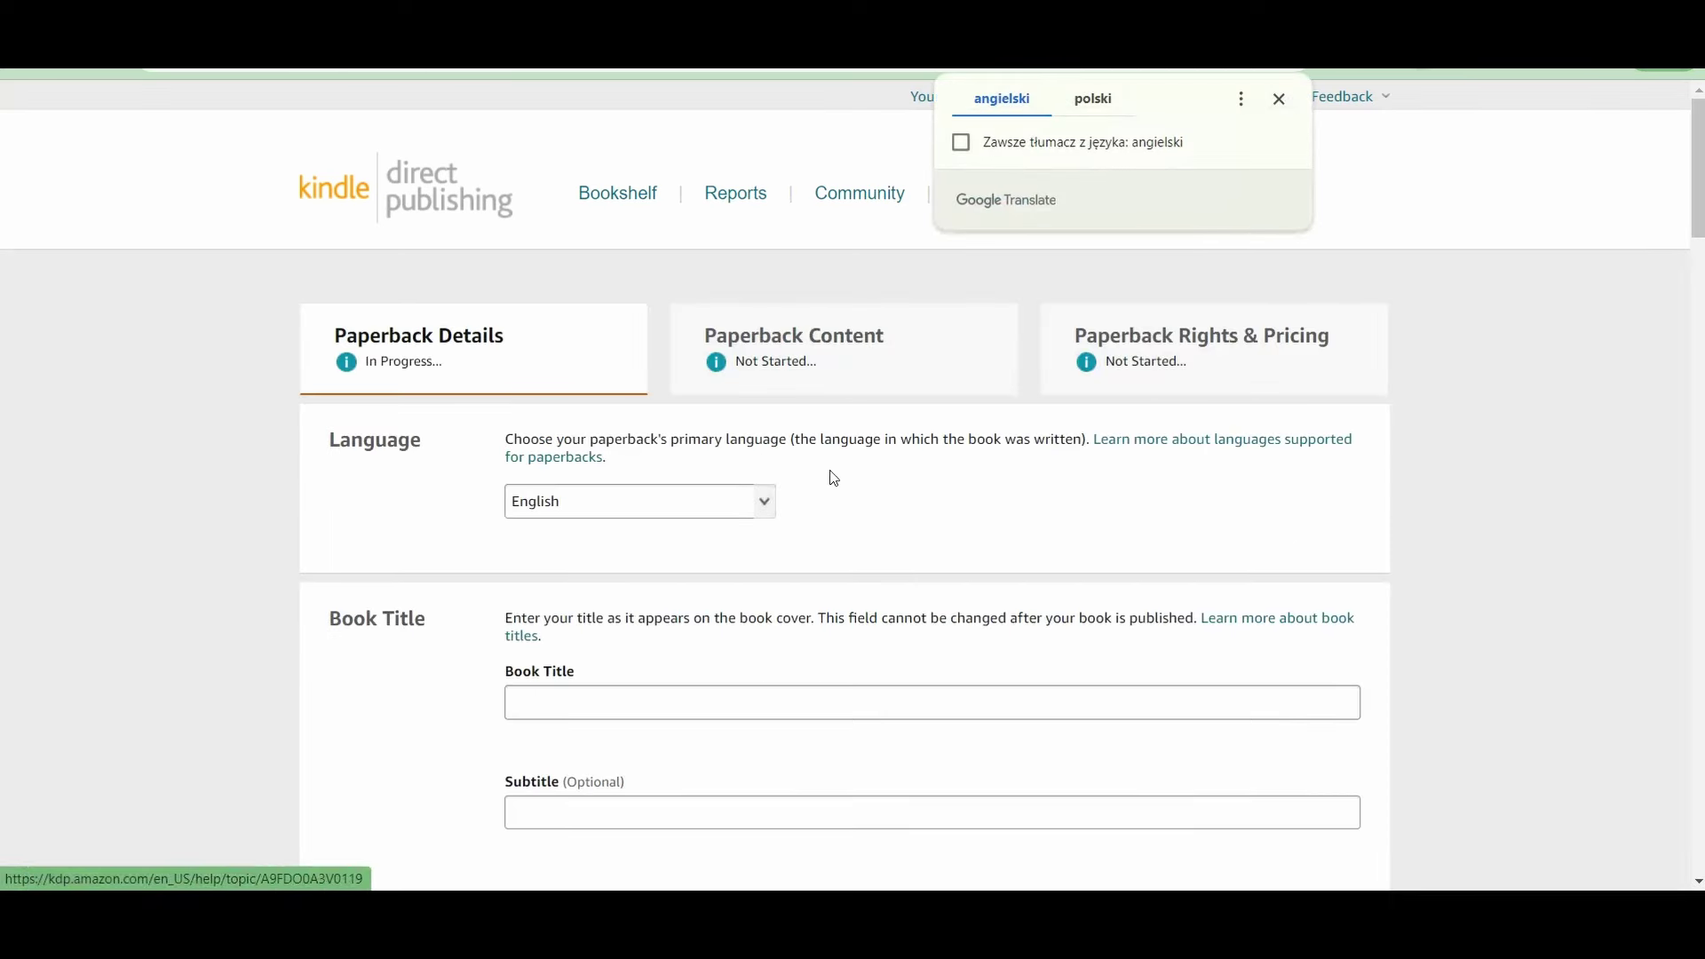
{"action": "left_click", "coordinate": [764, 513]}
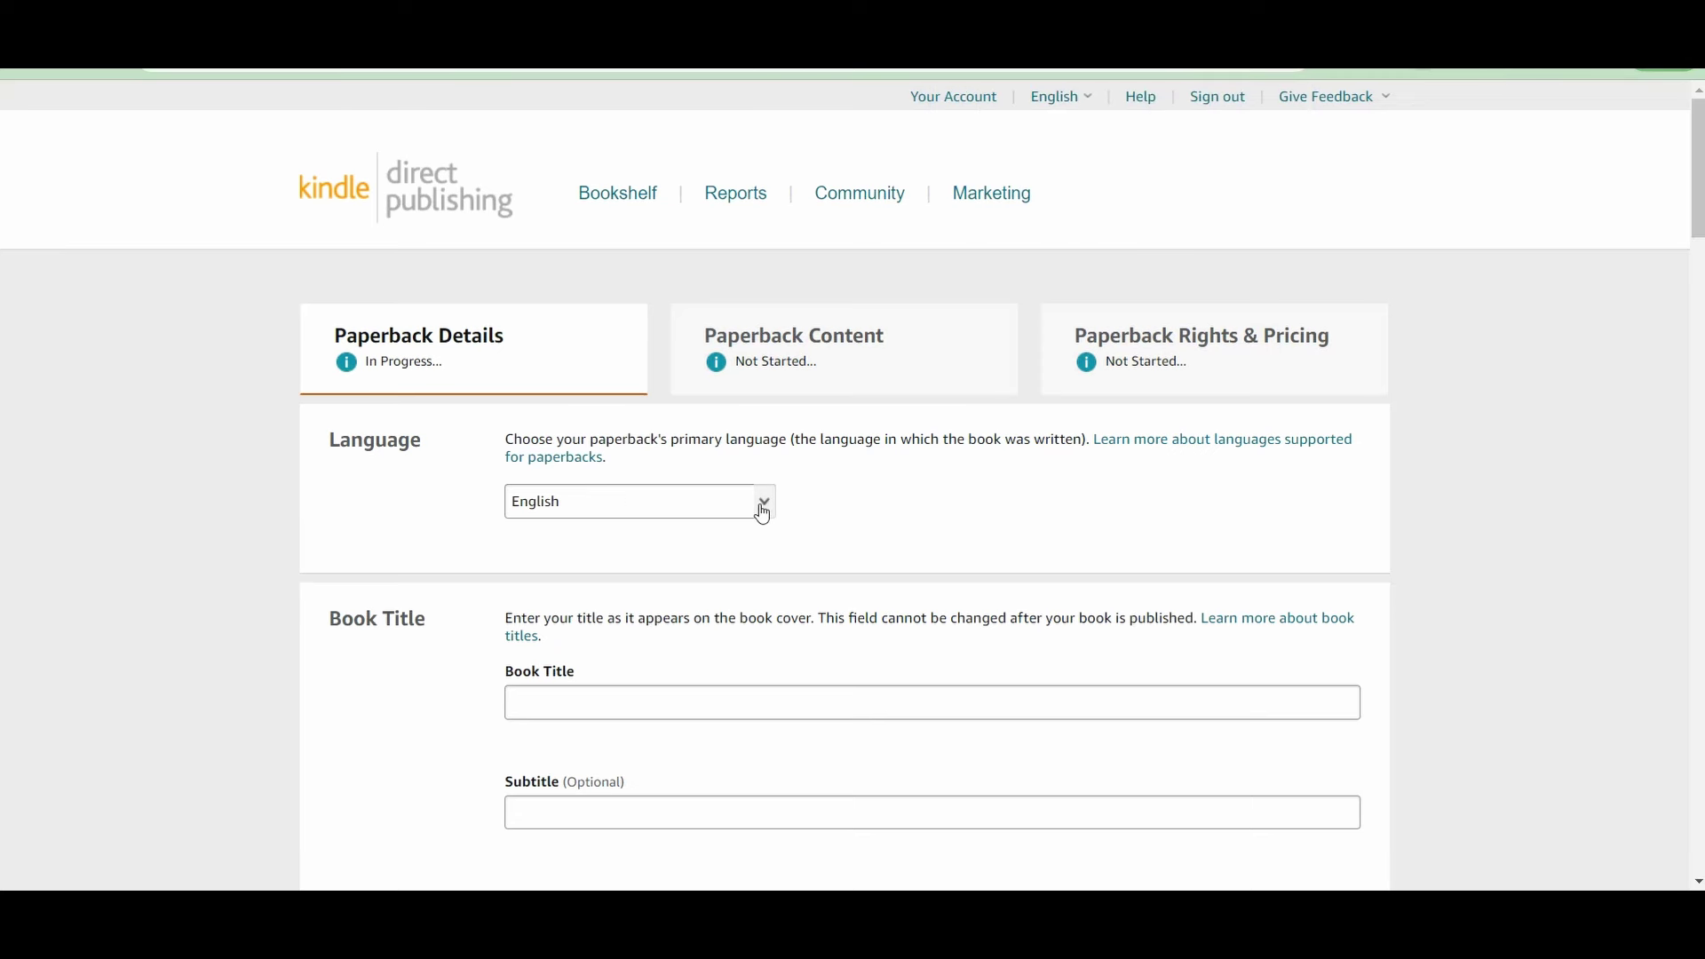
{"action": "left_click", "coordinate": [763, 513]}
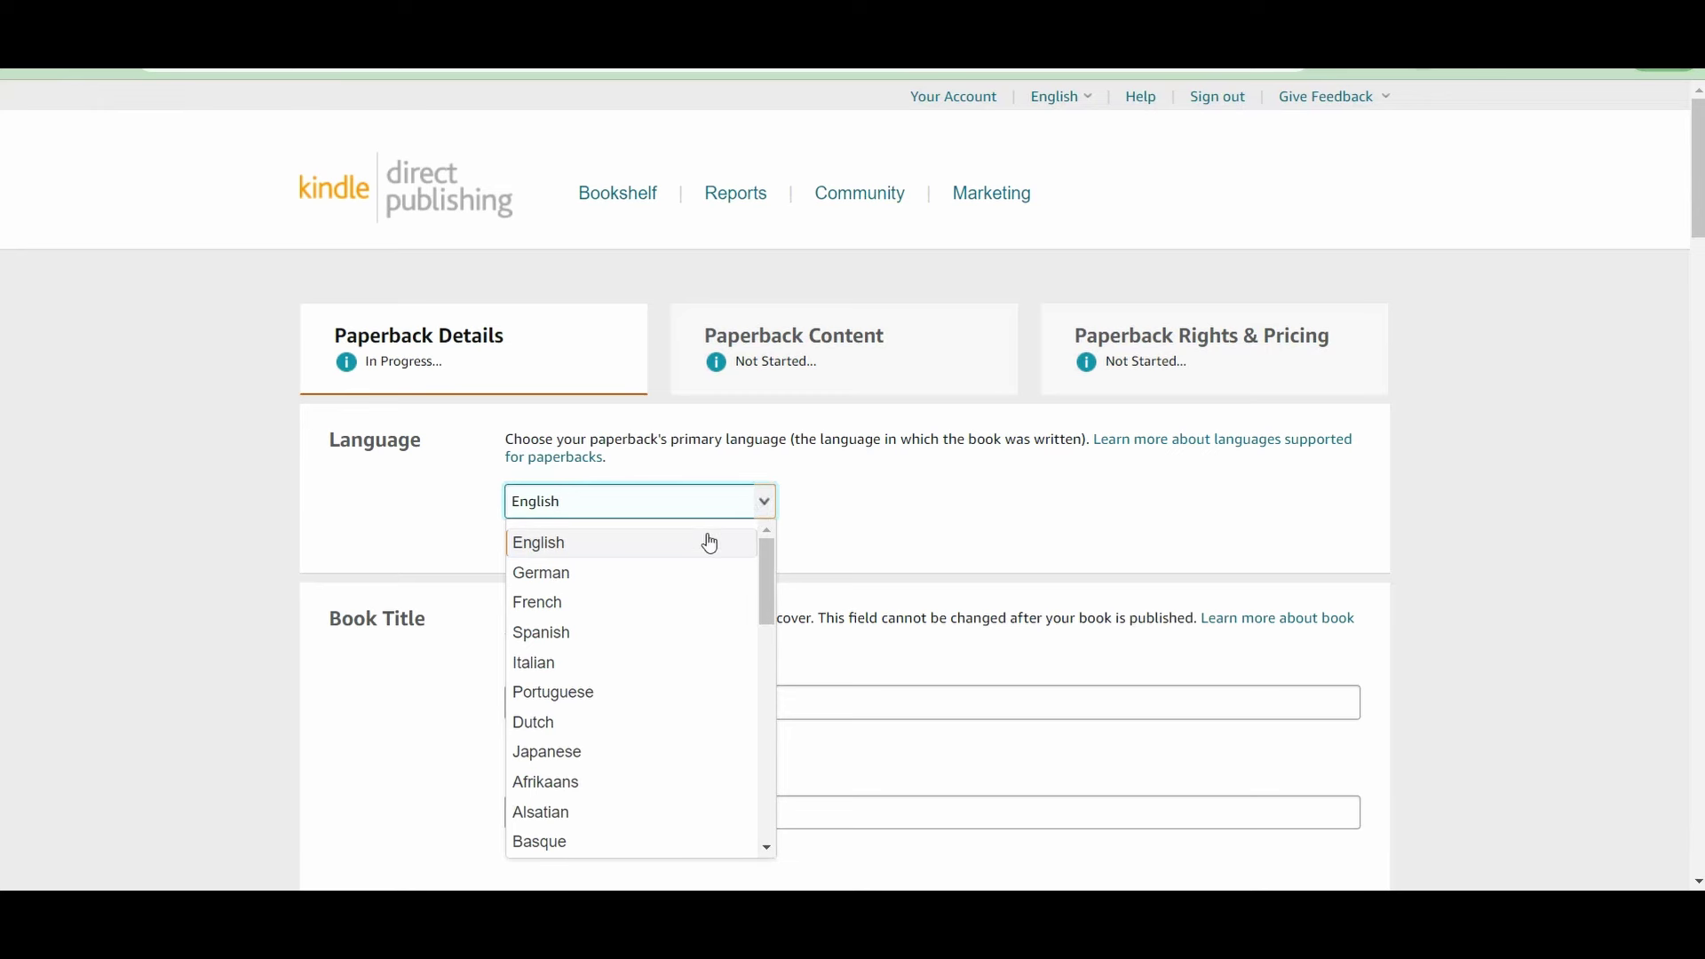
{"action": "left_click", "coordinate": [811, 498]}
{"action": "left_click", "coordinate": [548, 468]}
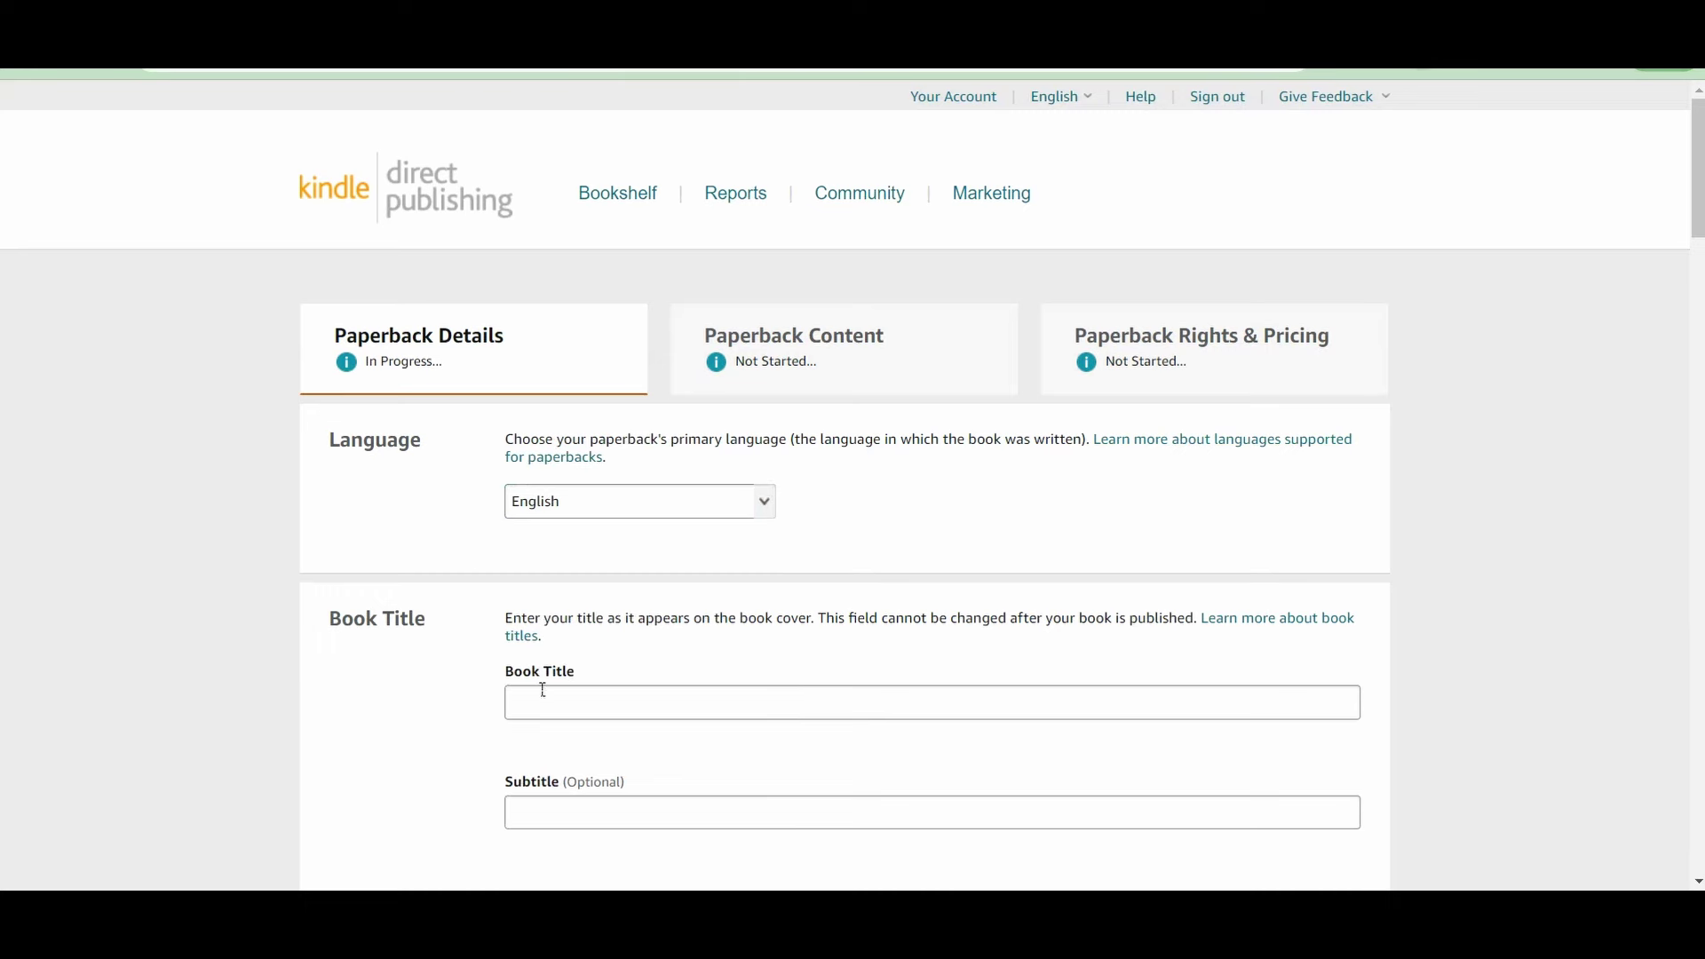
Enter "Dot Markers Activity Book Dinosaur" as the book title
{"action": "scroll", "coordinate": [533, 649], "scroll_direction": "down", "scroll_amount": 1}
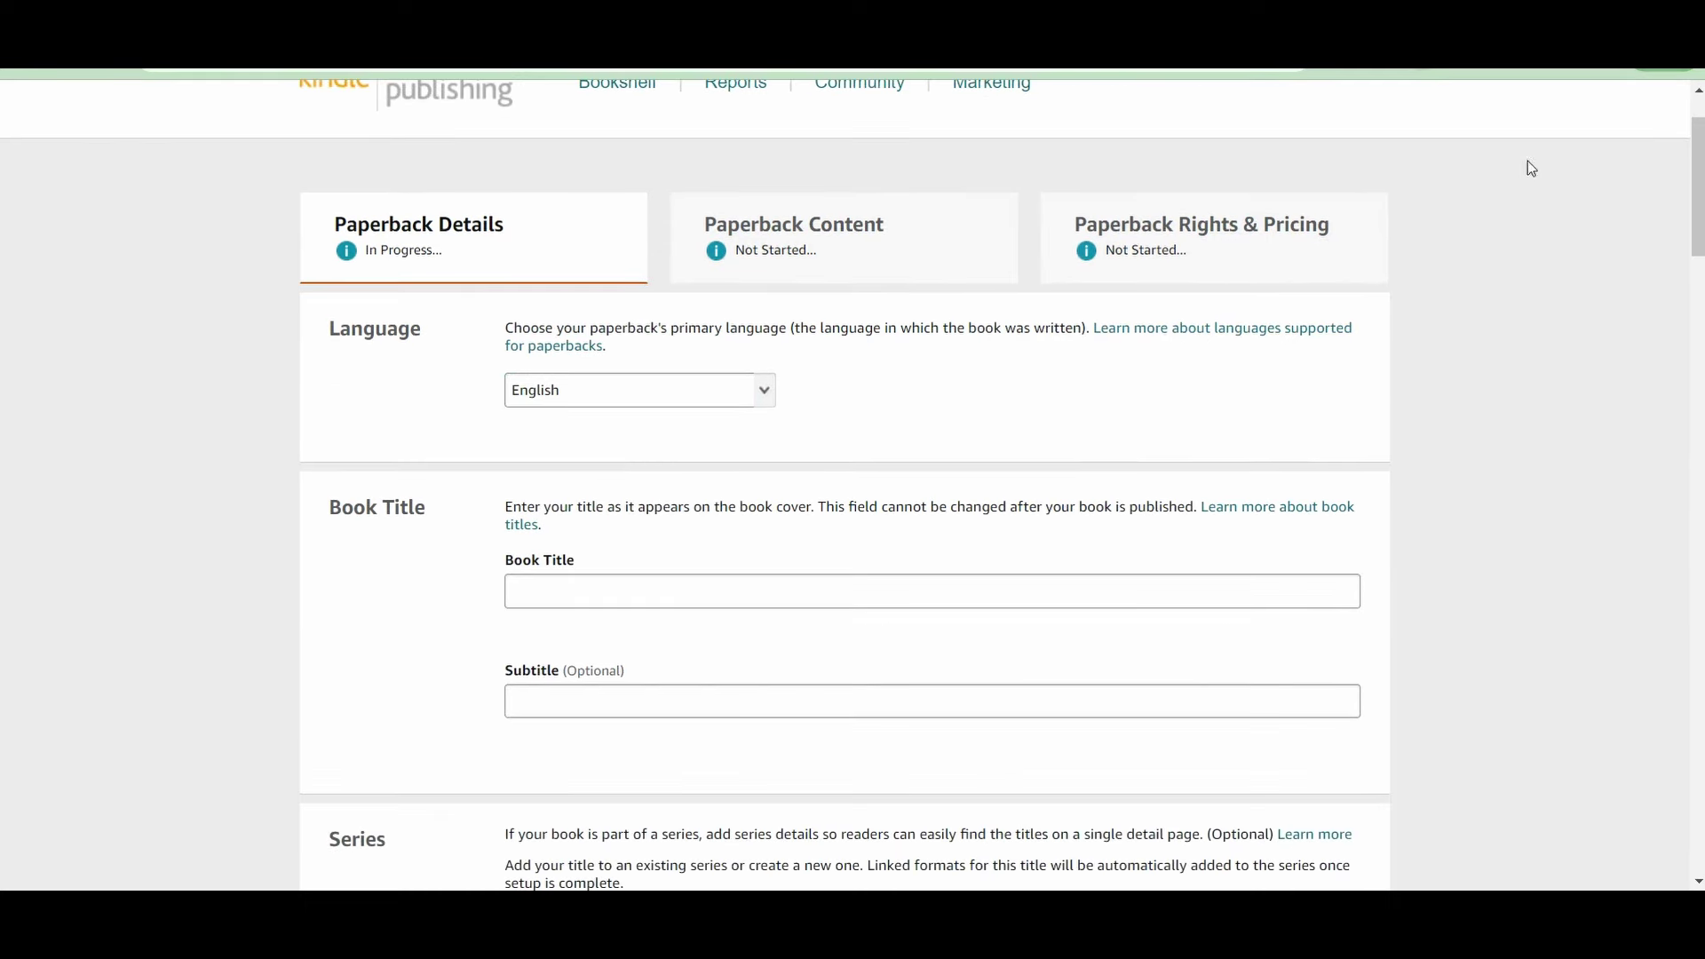
{"action": "left_click", "coordinate": [555, 561]}
{"action": "type", "text": "Dot Markers Activity Book Dinosaur"}
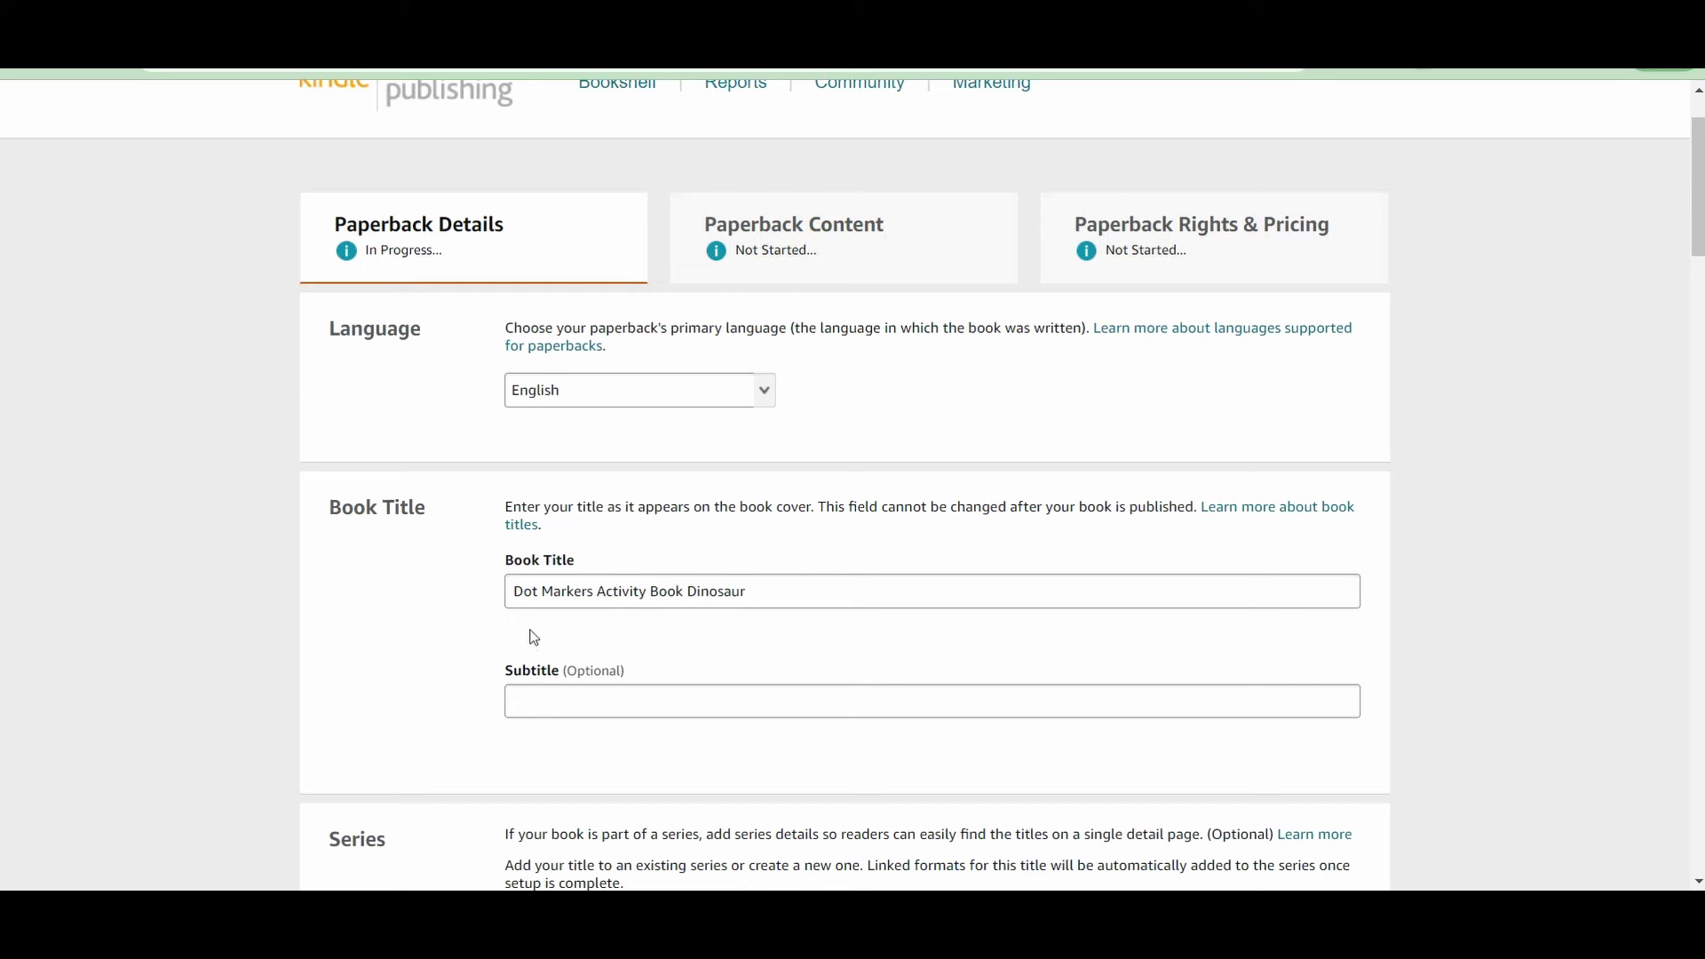
Set the subtitle to "Easy Guided BIG DOTS | Dot Coloring Book For Kids Boys & Girls | Preschool Kindergarten Activities | Dino Gifts for Toddlers"
{"action": "left_click", "coordinate": [541, 699]}
{"action": "type", "text": "Easy Guided BIG DOTS | Dot Coloring Book For Kids Boys & Girls | Preschool Kindergarten Activities | Dino Gifts for Toddlers"}
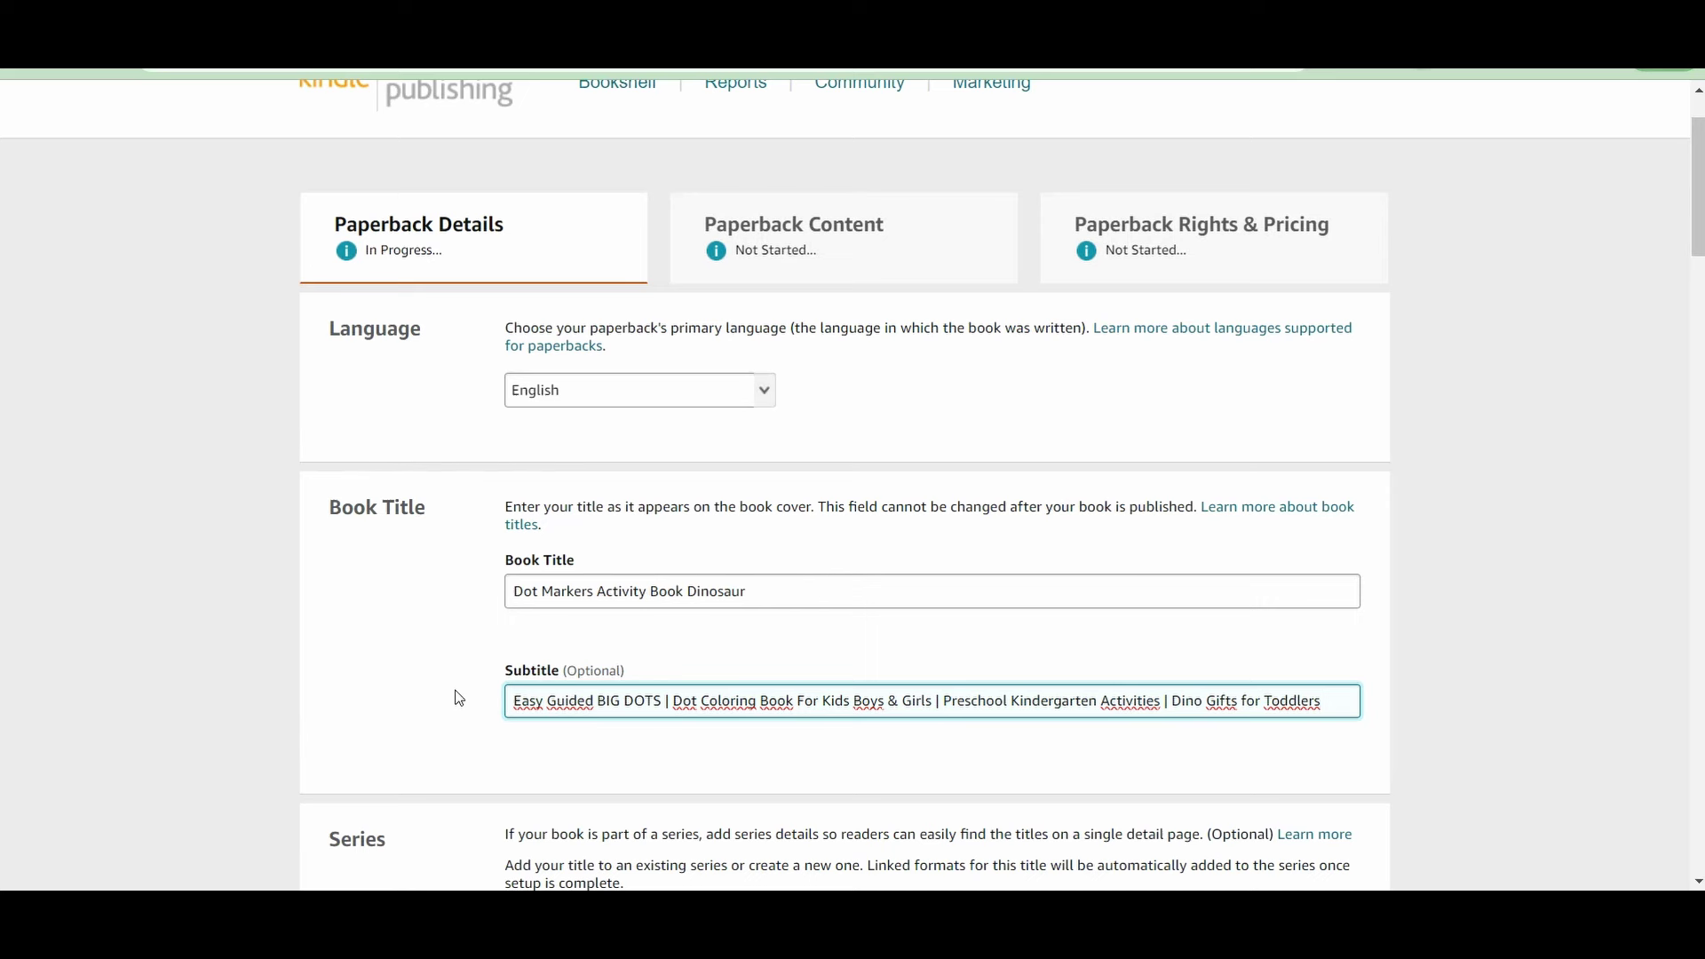
{"action": "scroll", "coordinate": [520, 689], "scroll_direction": "down", "scroll_amount": 1}
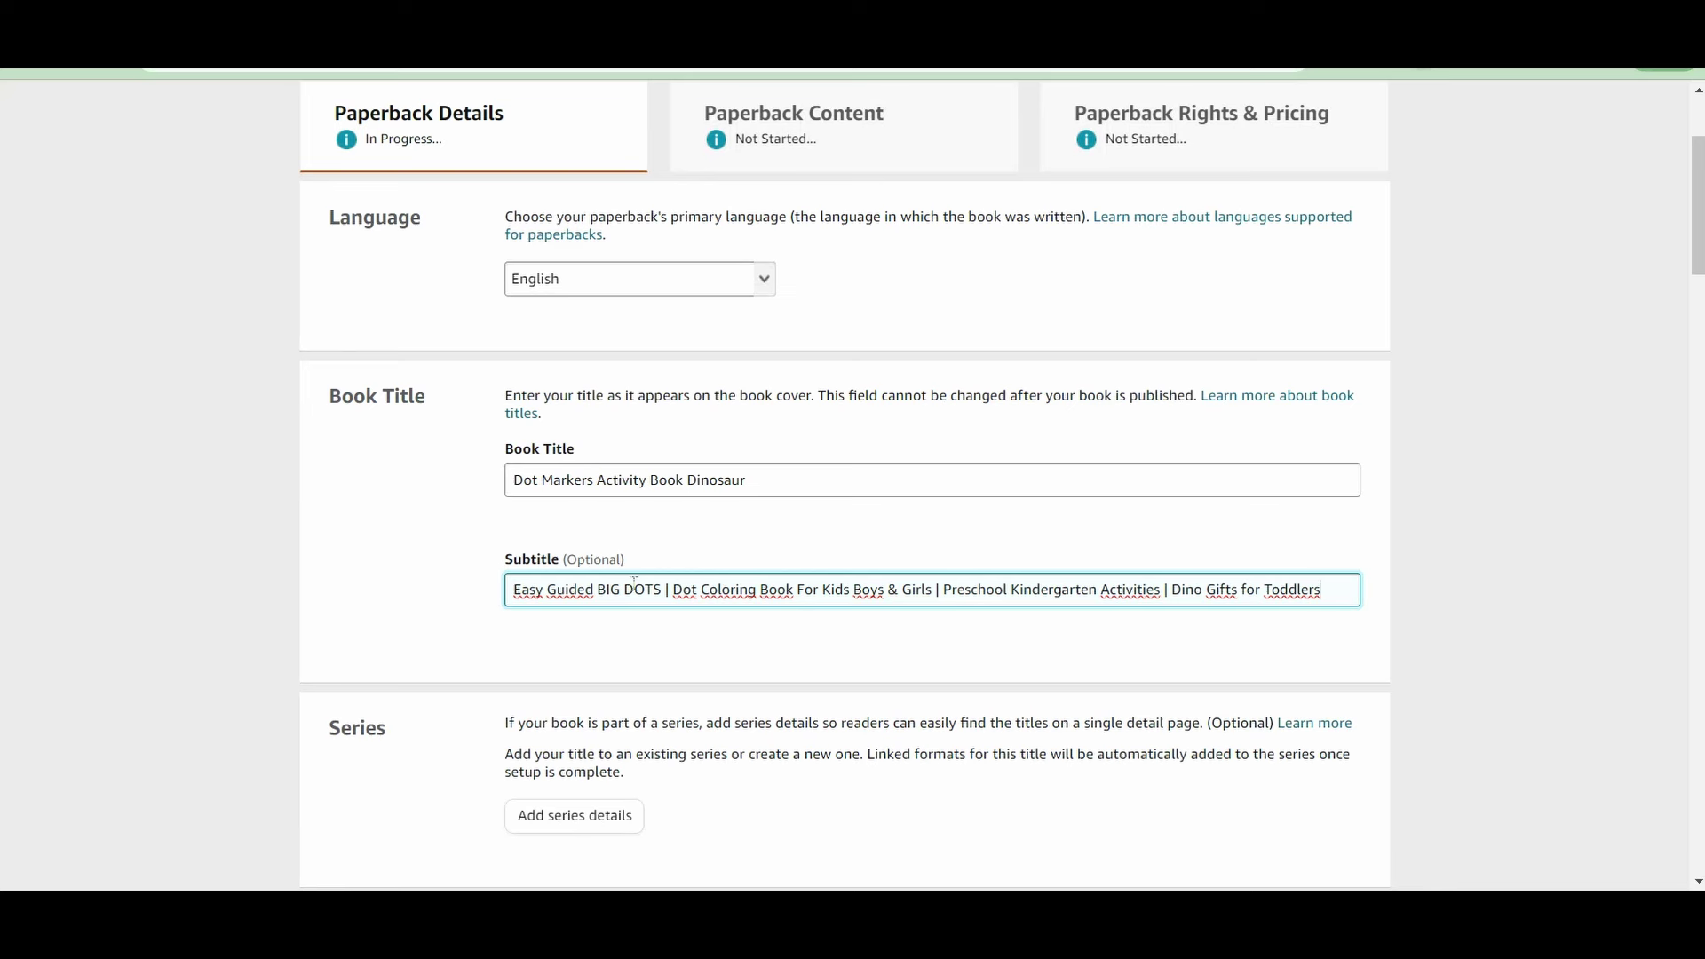
Examine the target-audience keywords in the subtitle and compare the dinosaur wording used in the title and subtitle
{"action": "double_click", "coordinate": [826, 589]}
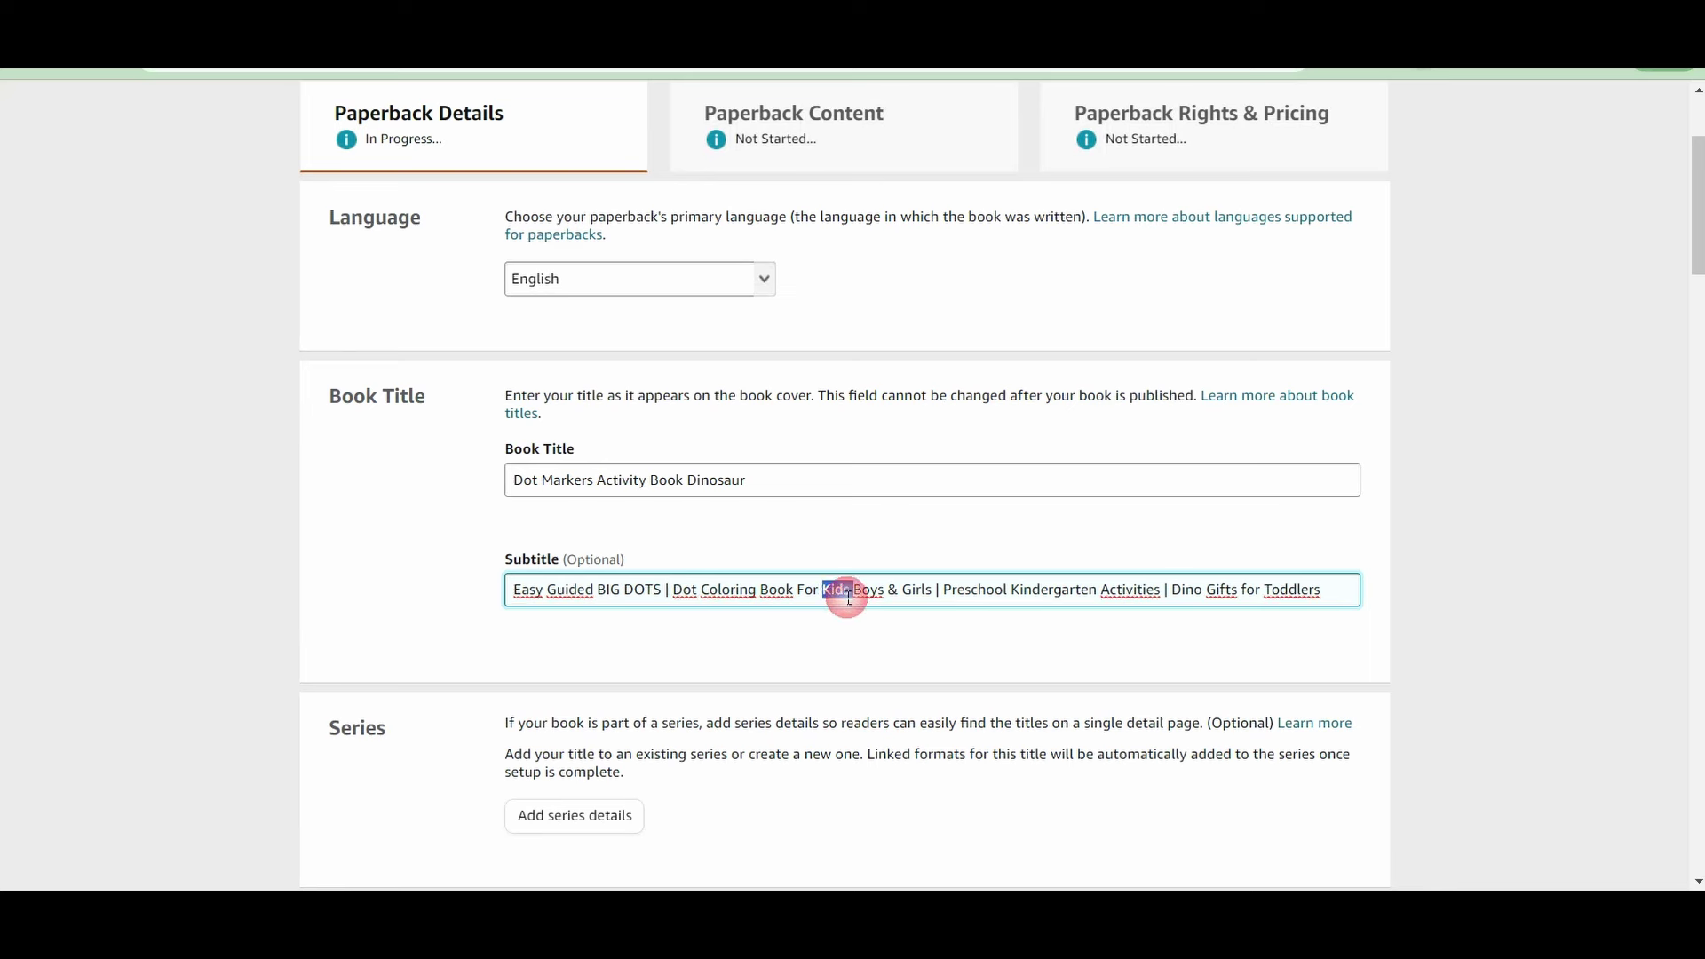
{"action": "left_click_drag", "start_coordinate": [848, 591], "coordinate": [988, 595]}
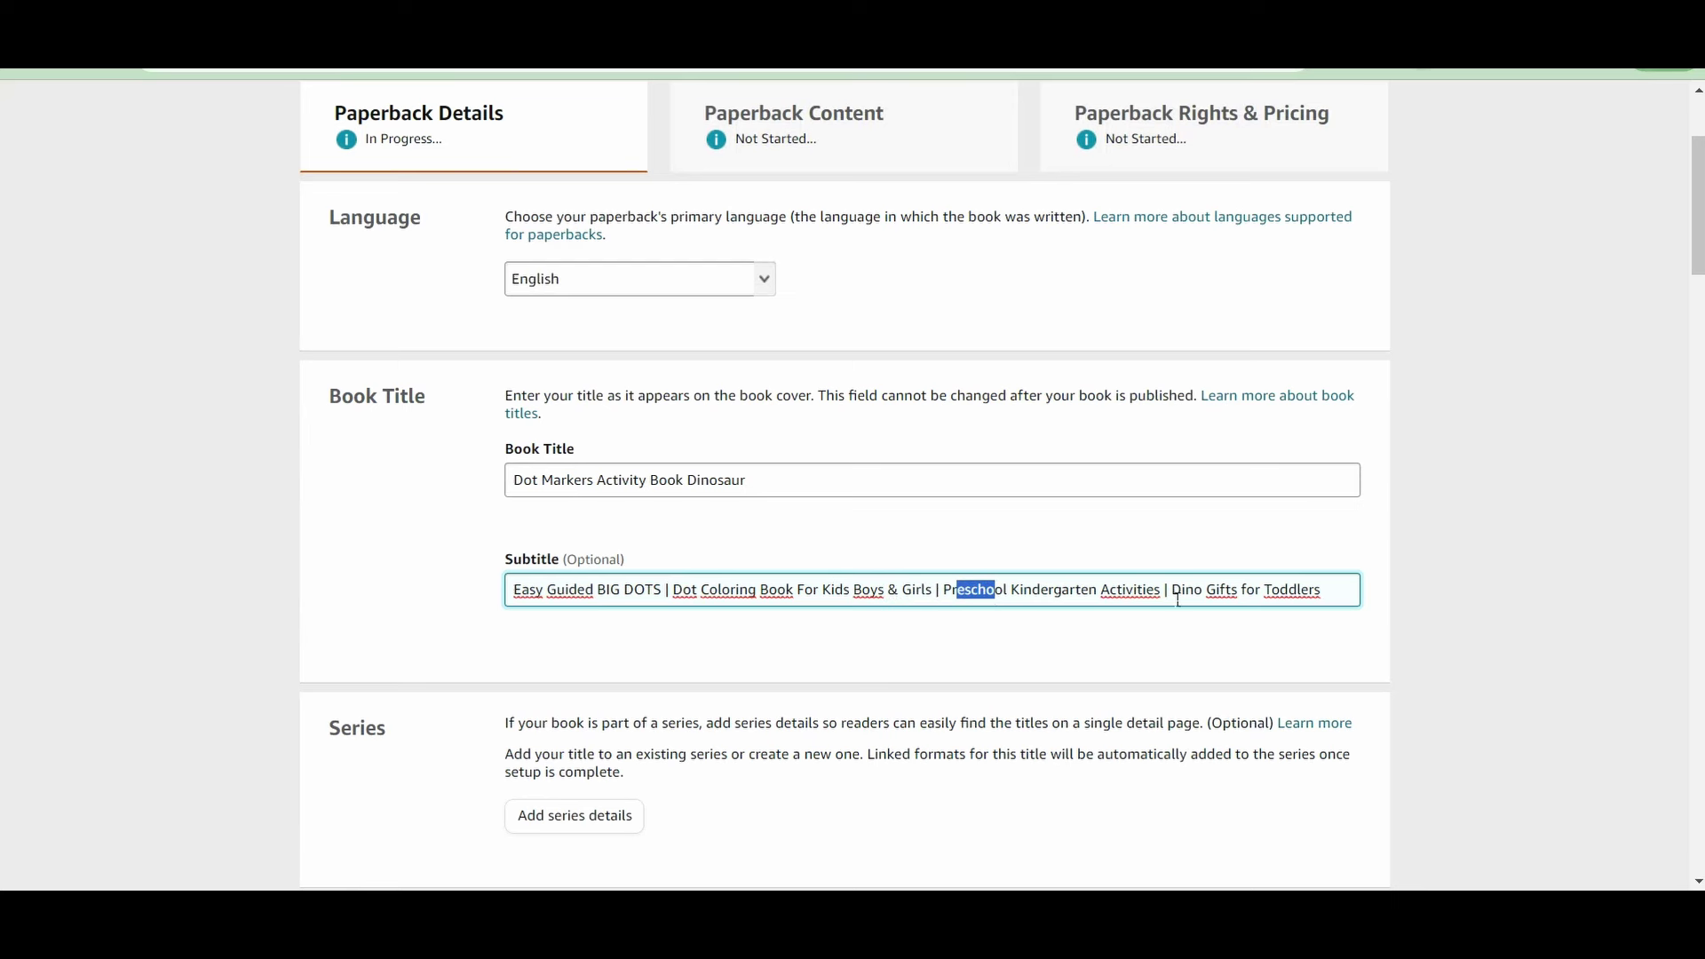
{"action": "left_click_drag", "start_coordinate": [1290, 591], "coordinate": [1340, 590]}
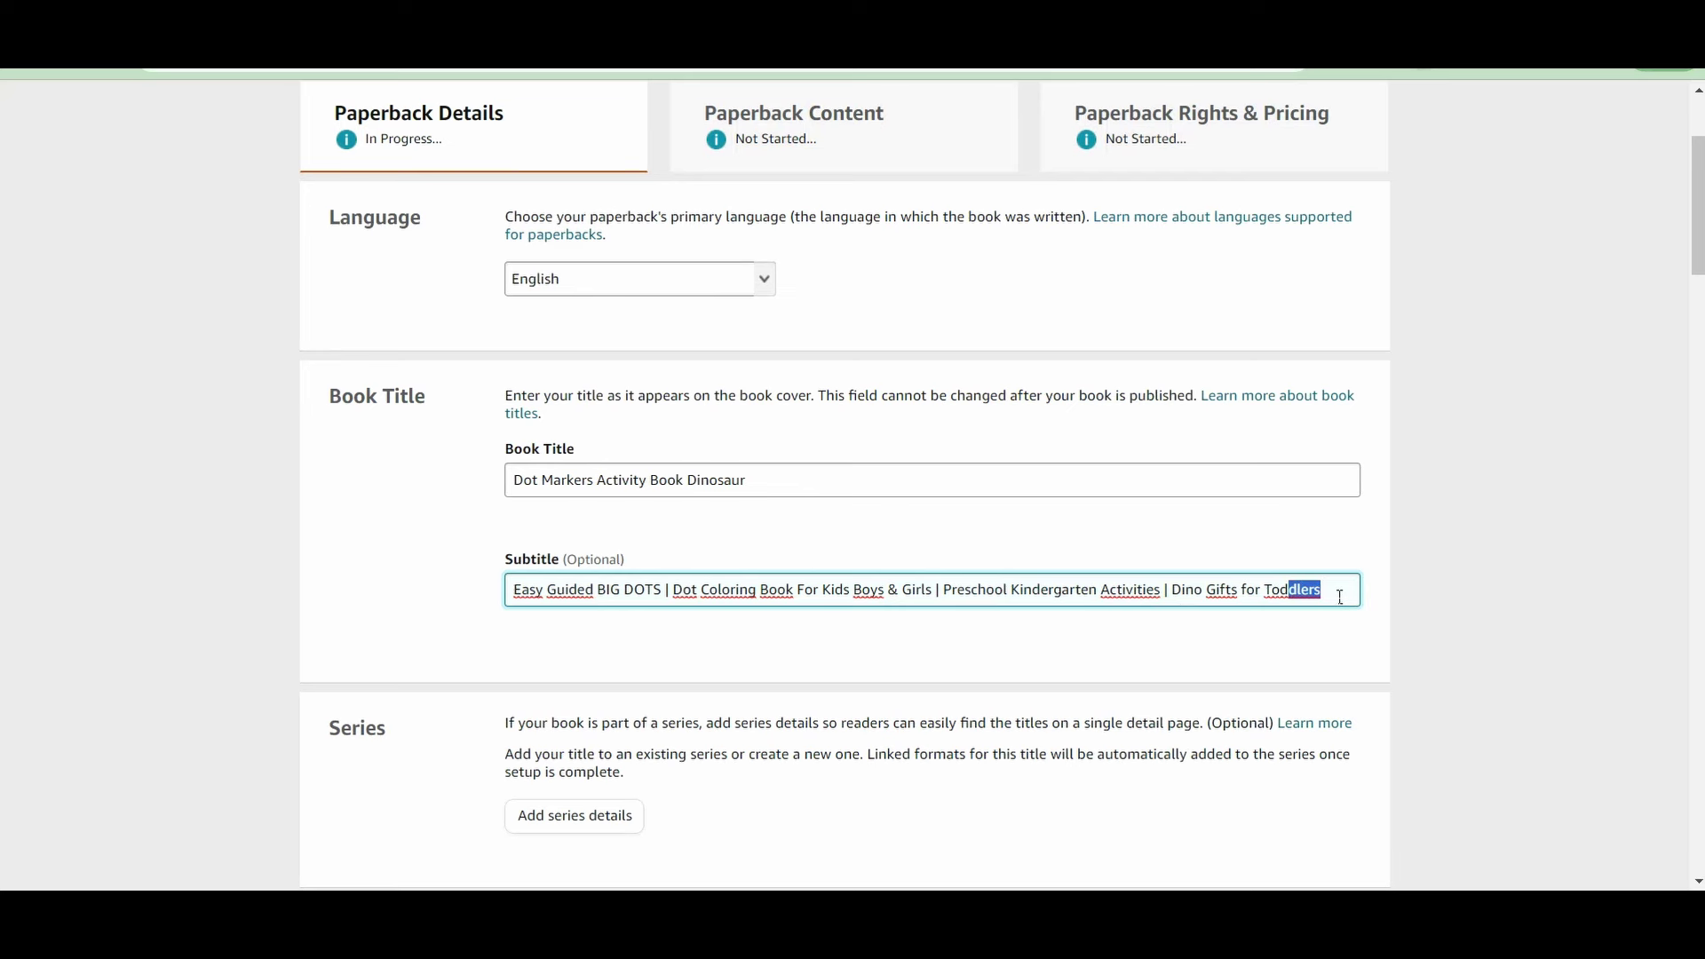
{"action": "left_click", "coordinate": [1165, 645]}
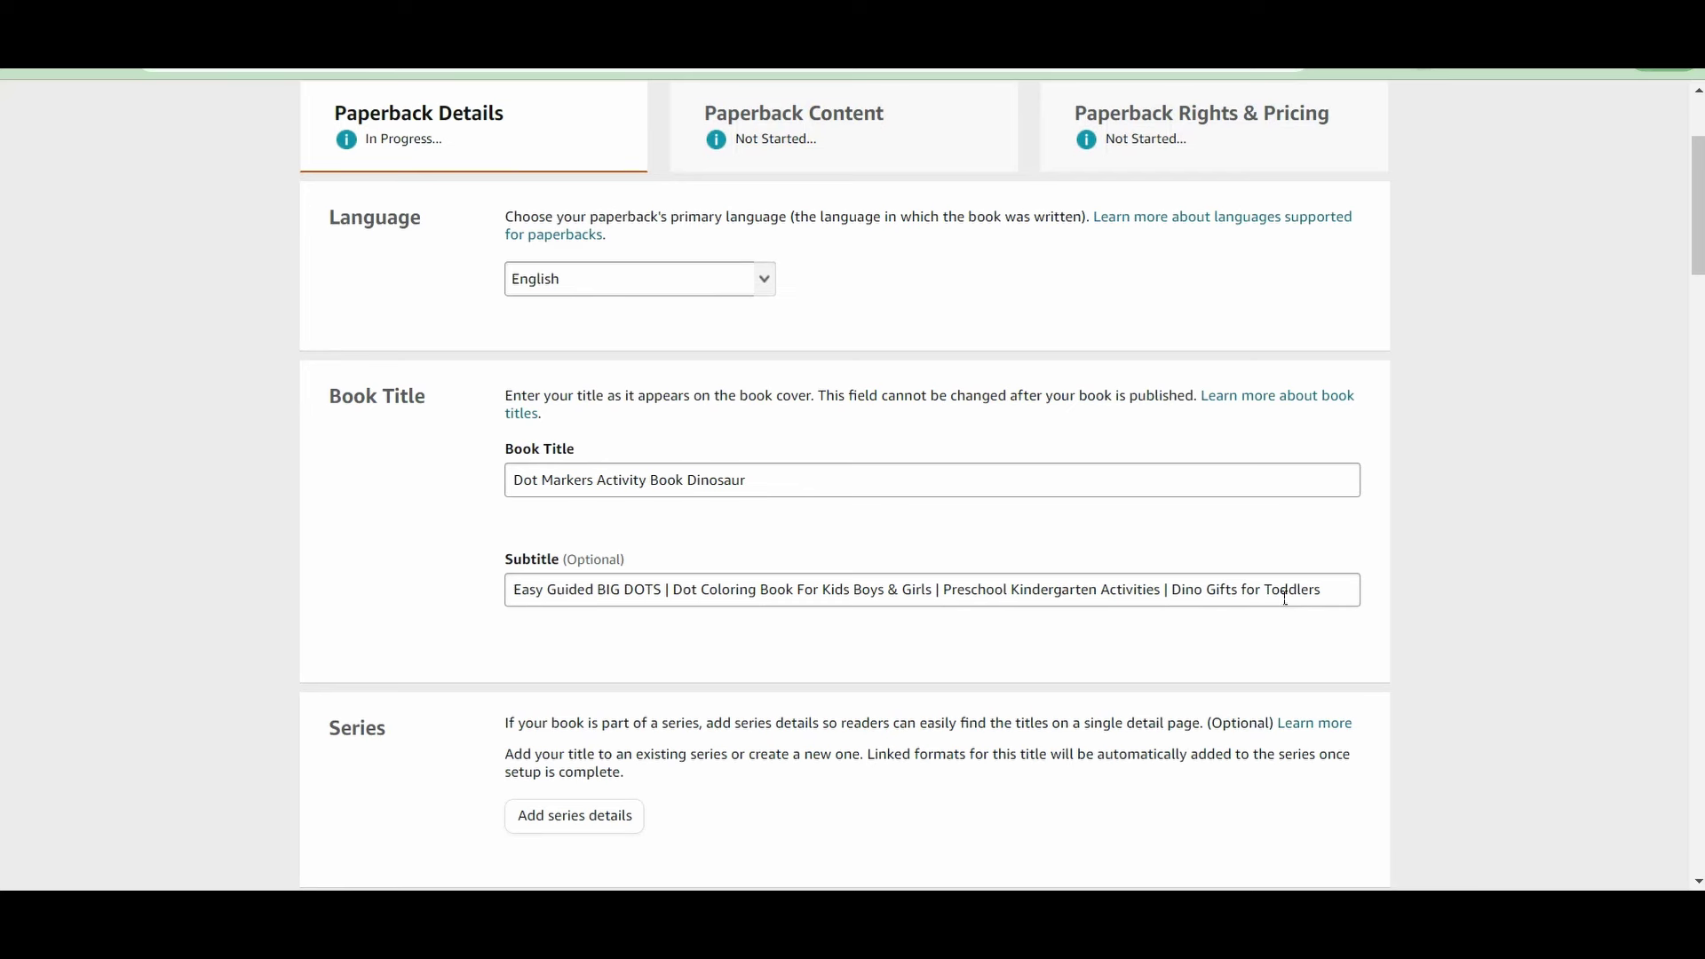
{"action": "left_click_drag", "start_coordinate": [687, 480], "coordinate": [807, 483]}
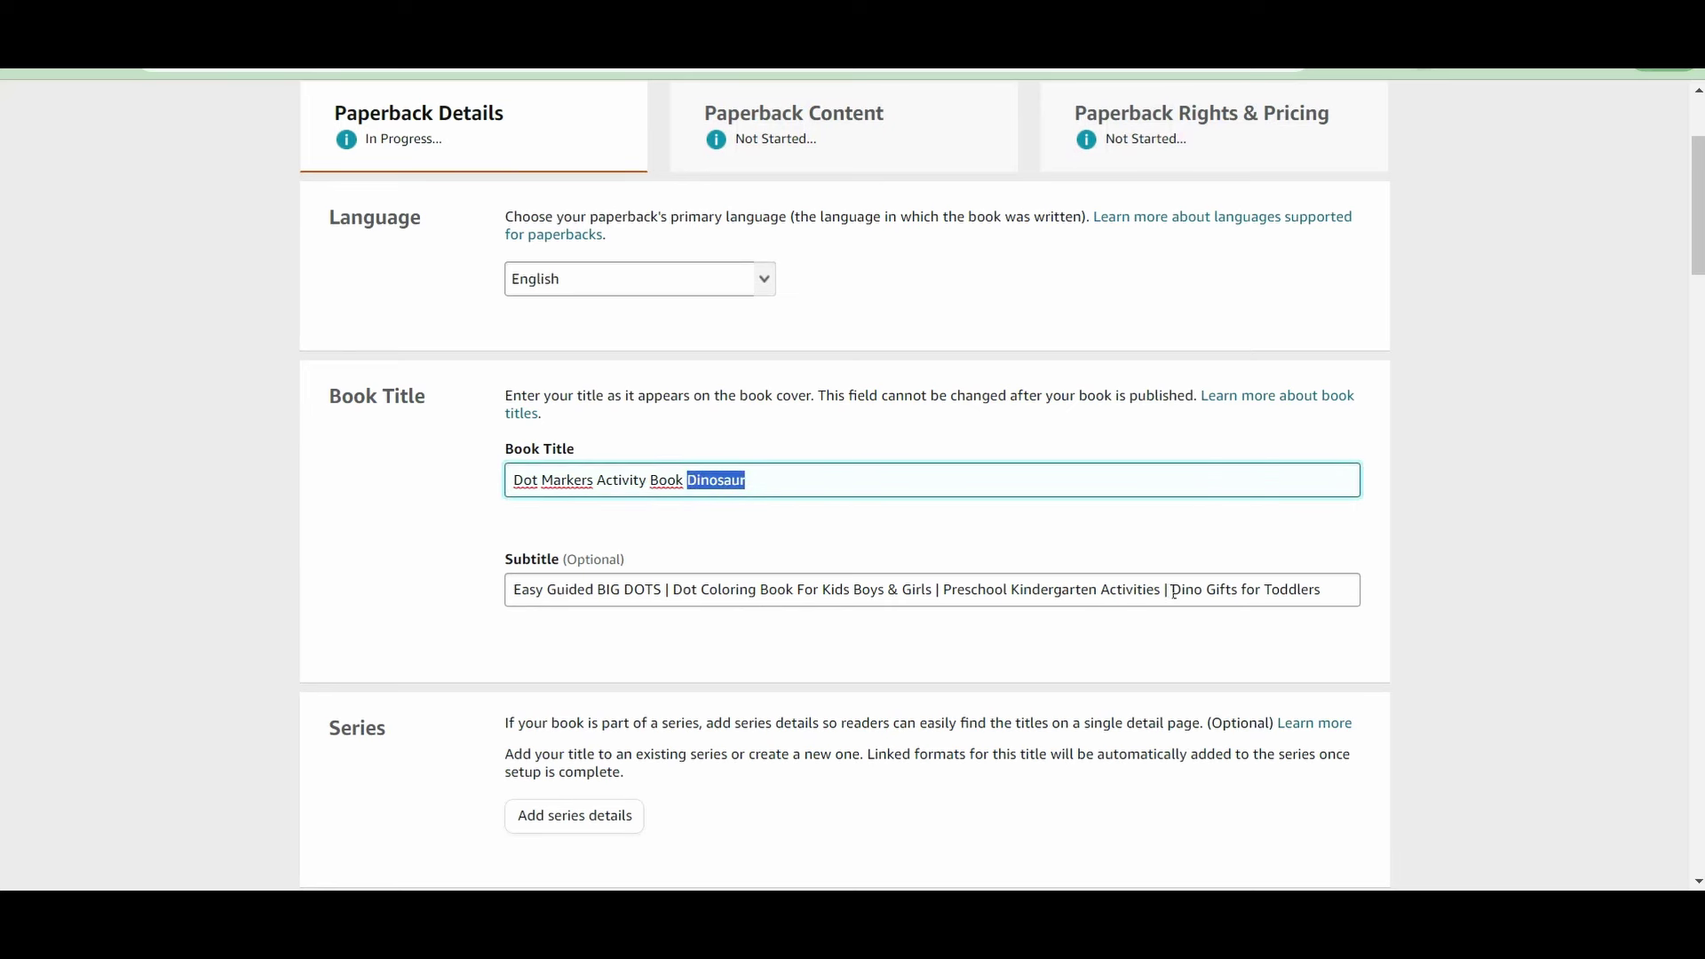
{"action": "left_click_drag", "start_coordinate": [1174, 592], "coordinate": [1205, 594]}
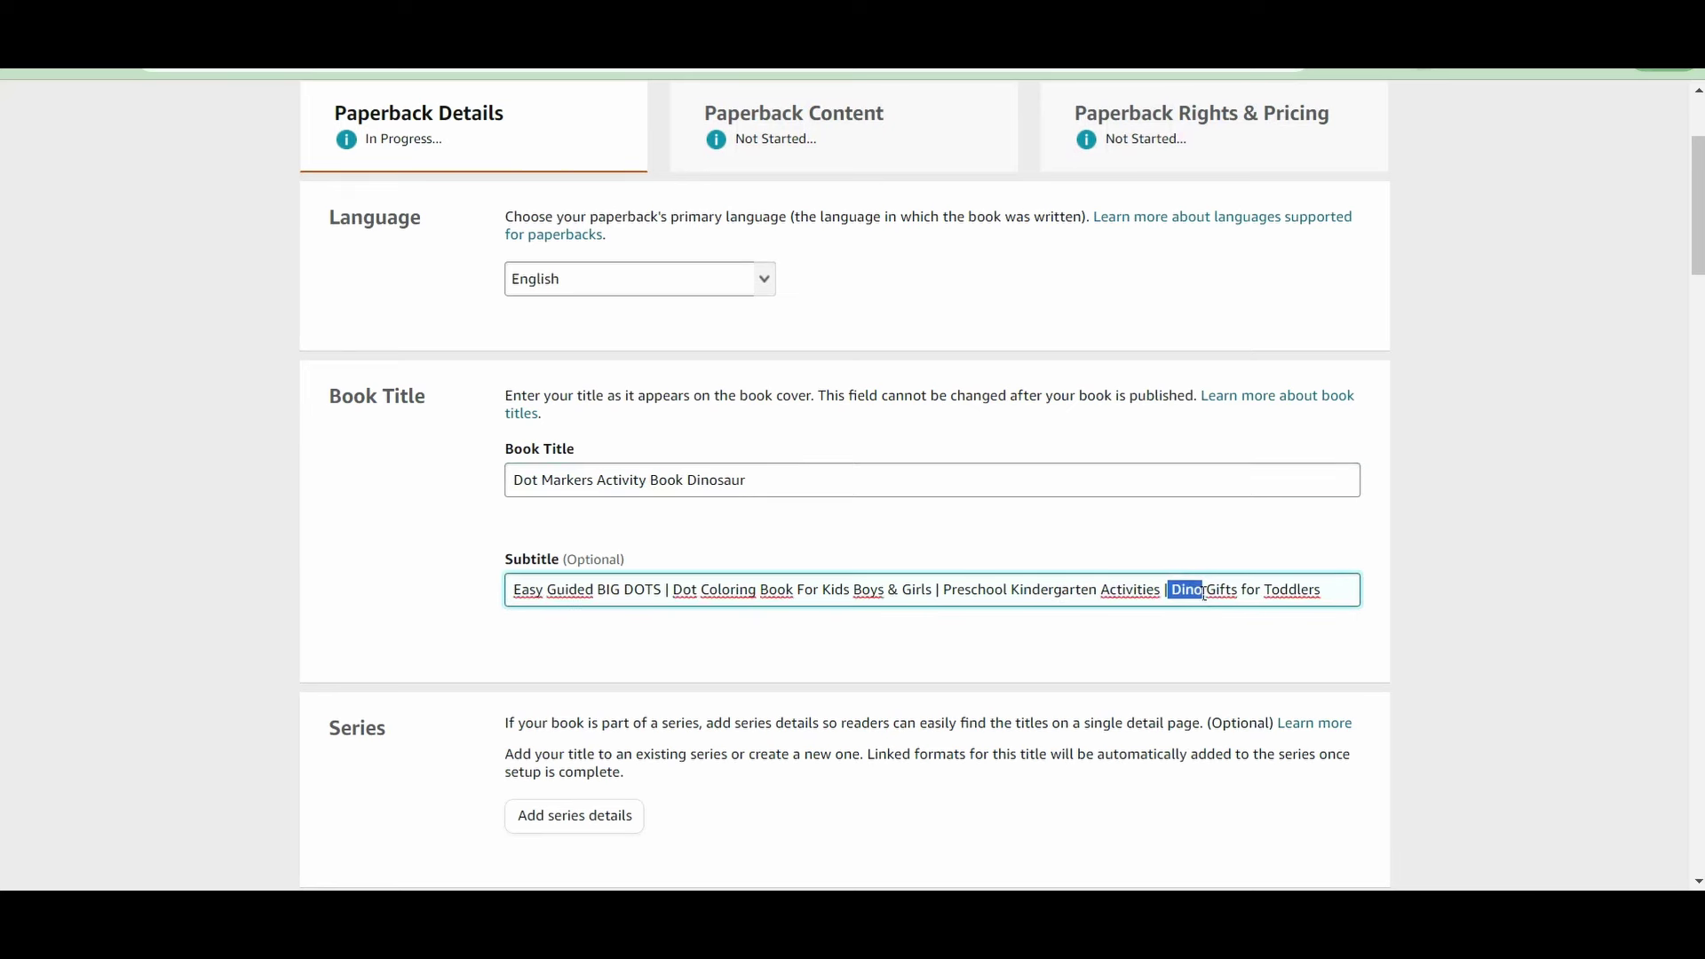
{"action": "left_click", "coordinate": [986, 542]}
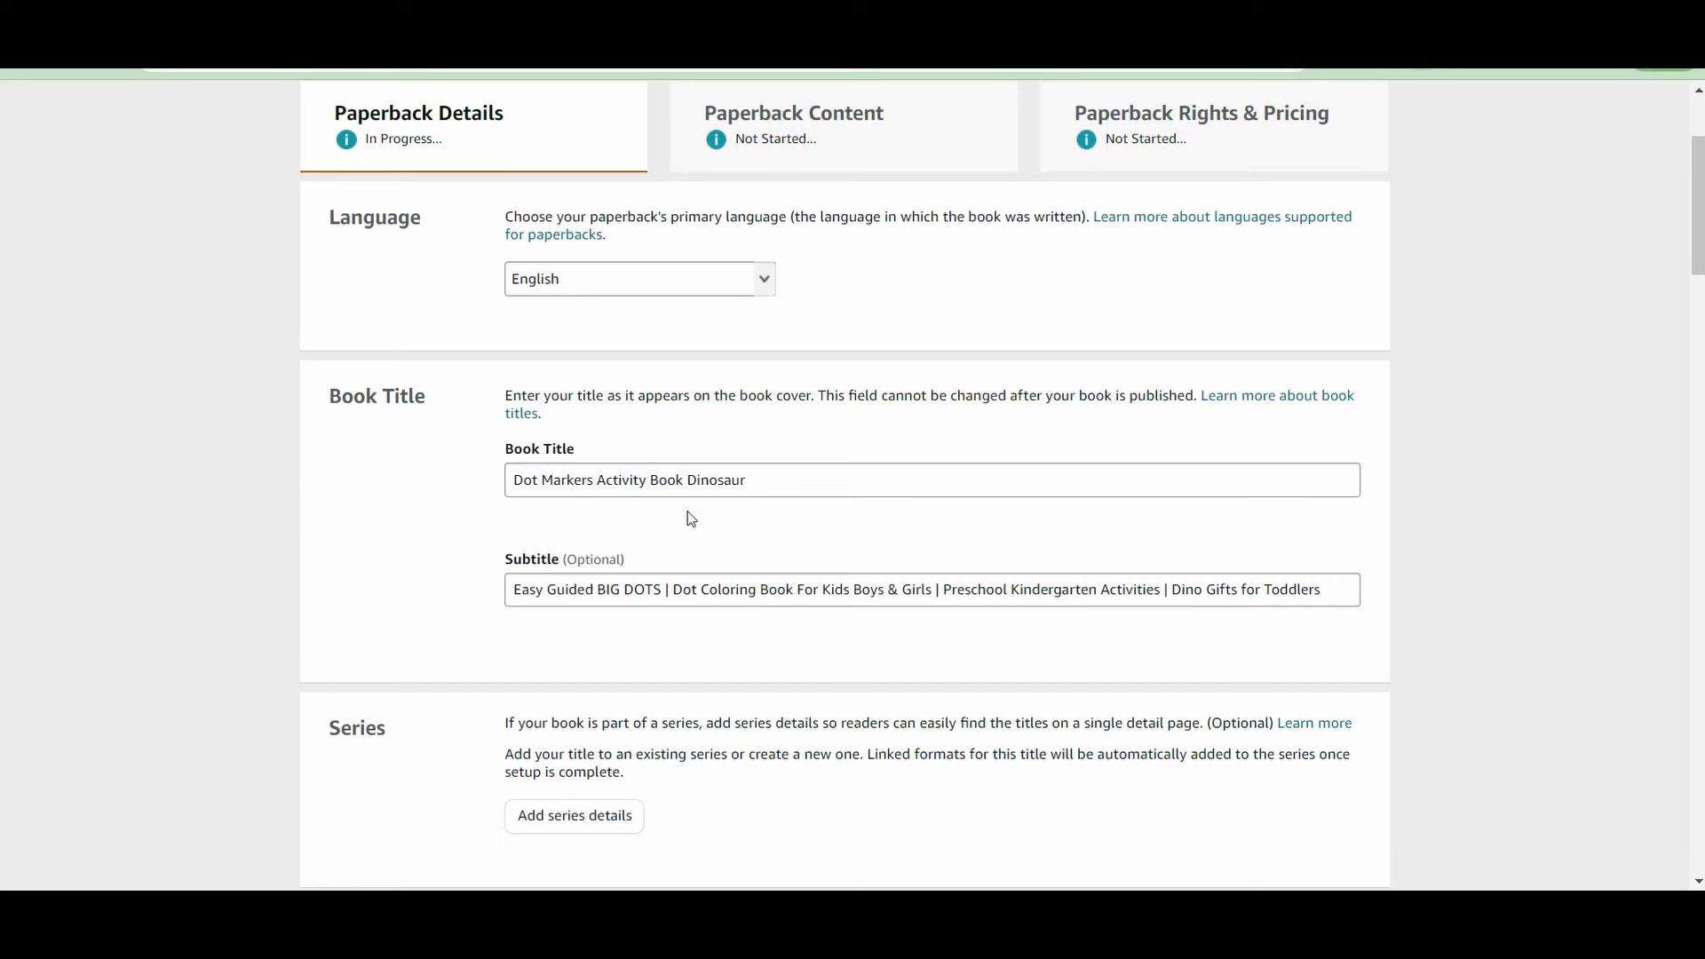
Check the options for adding the title to a series, and close them without choosing one
{"action": "scroll", "coordinate": [692, 520], "scroll_direction": "down", "scroll_amount": 3}
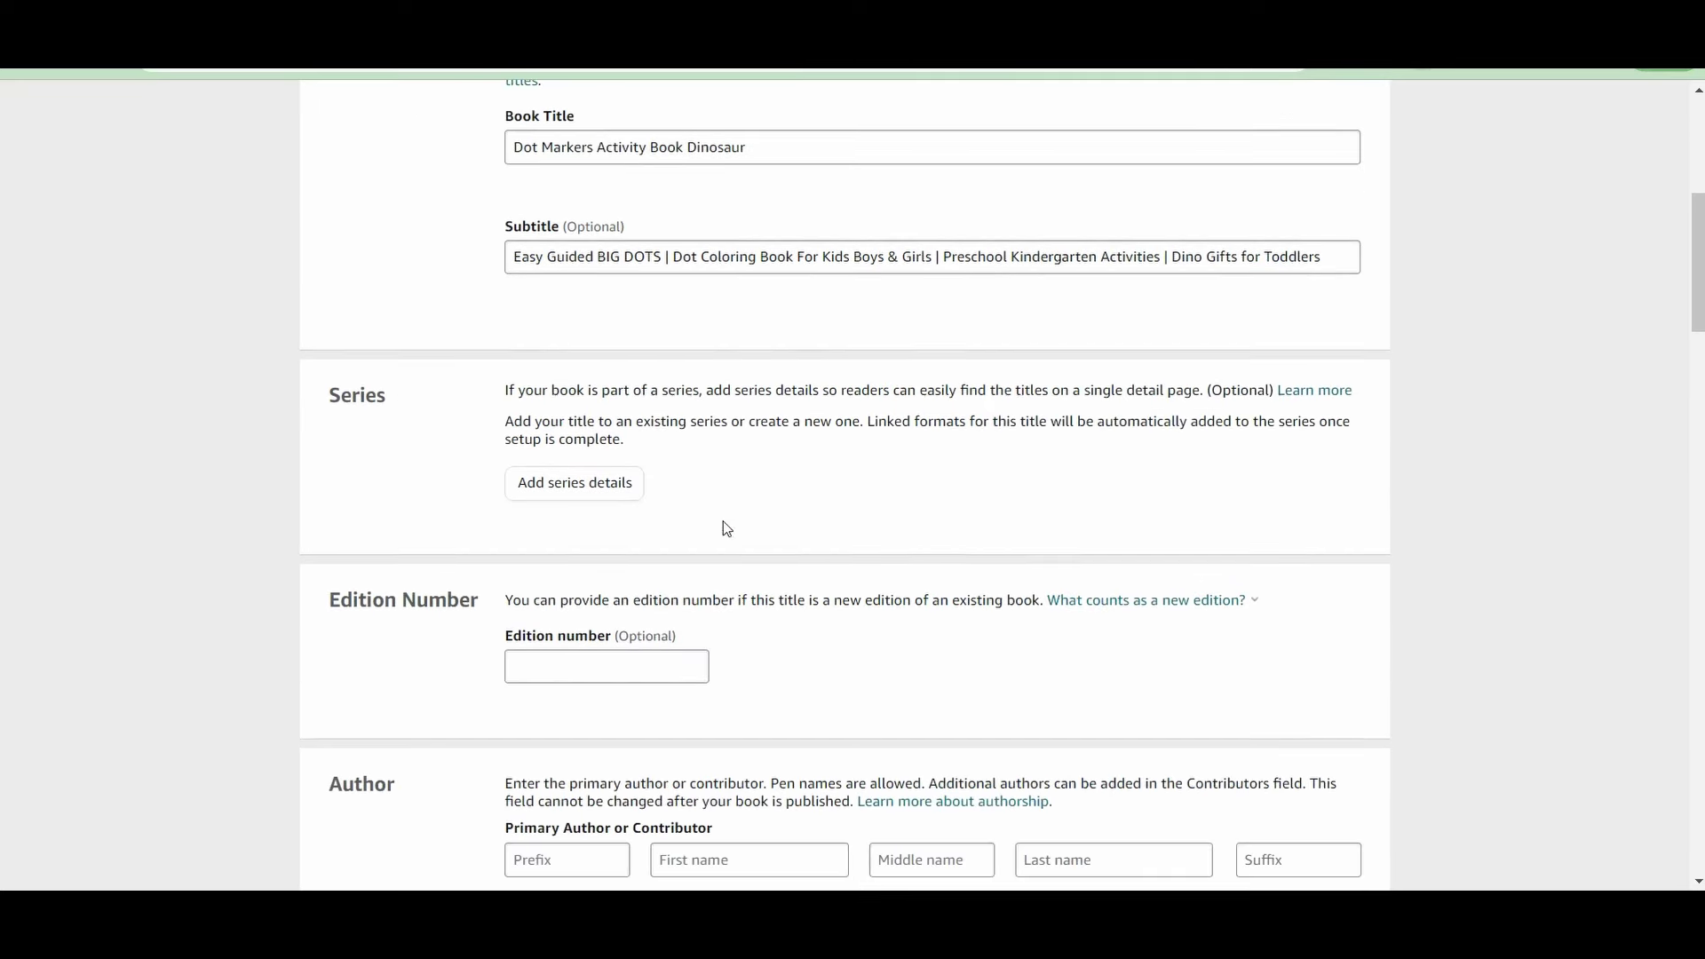
{"action": "left_click", "coordinate": [579, 488]}
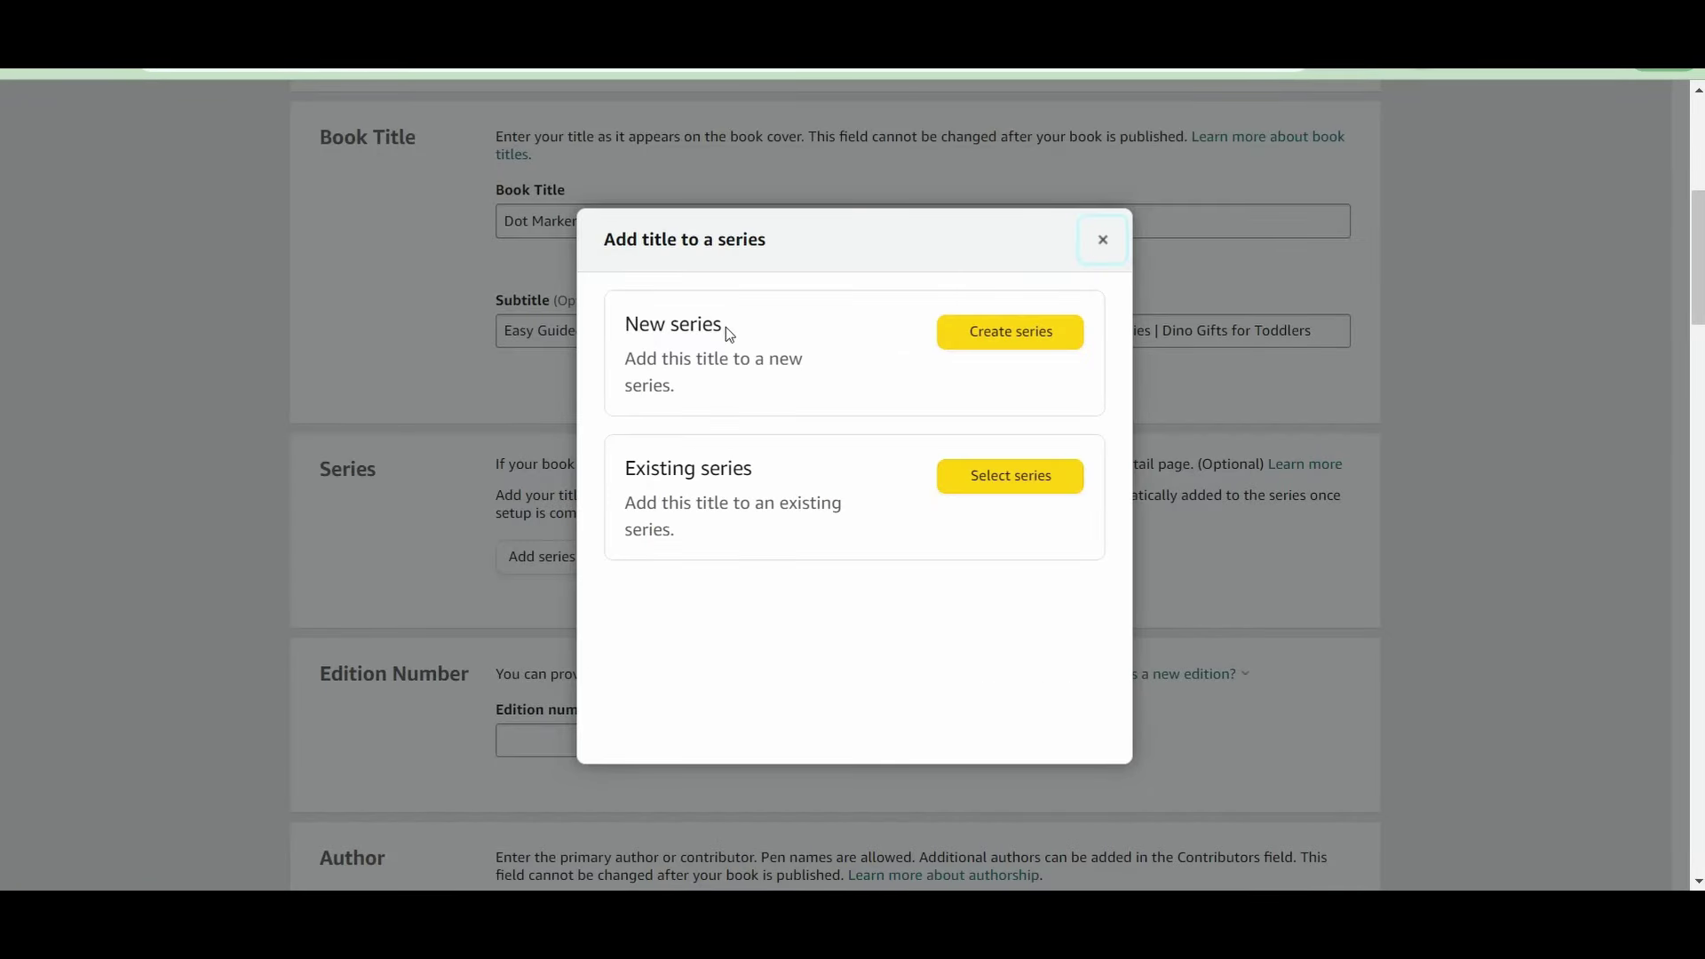
{"action": "left_click", "coordinate": [1104, 243]}
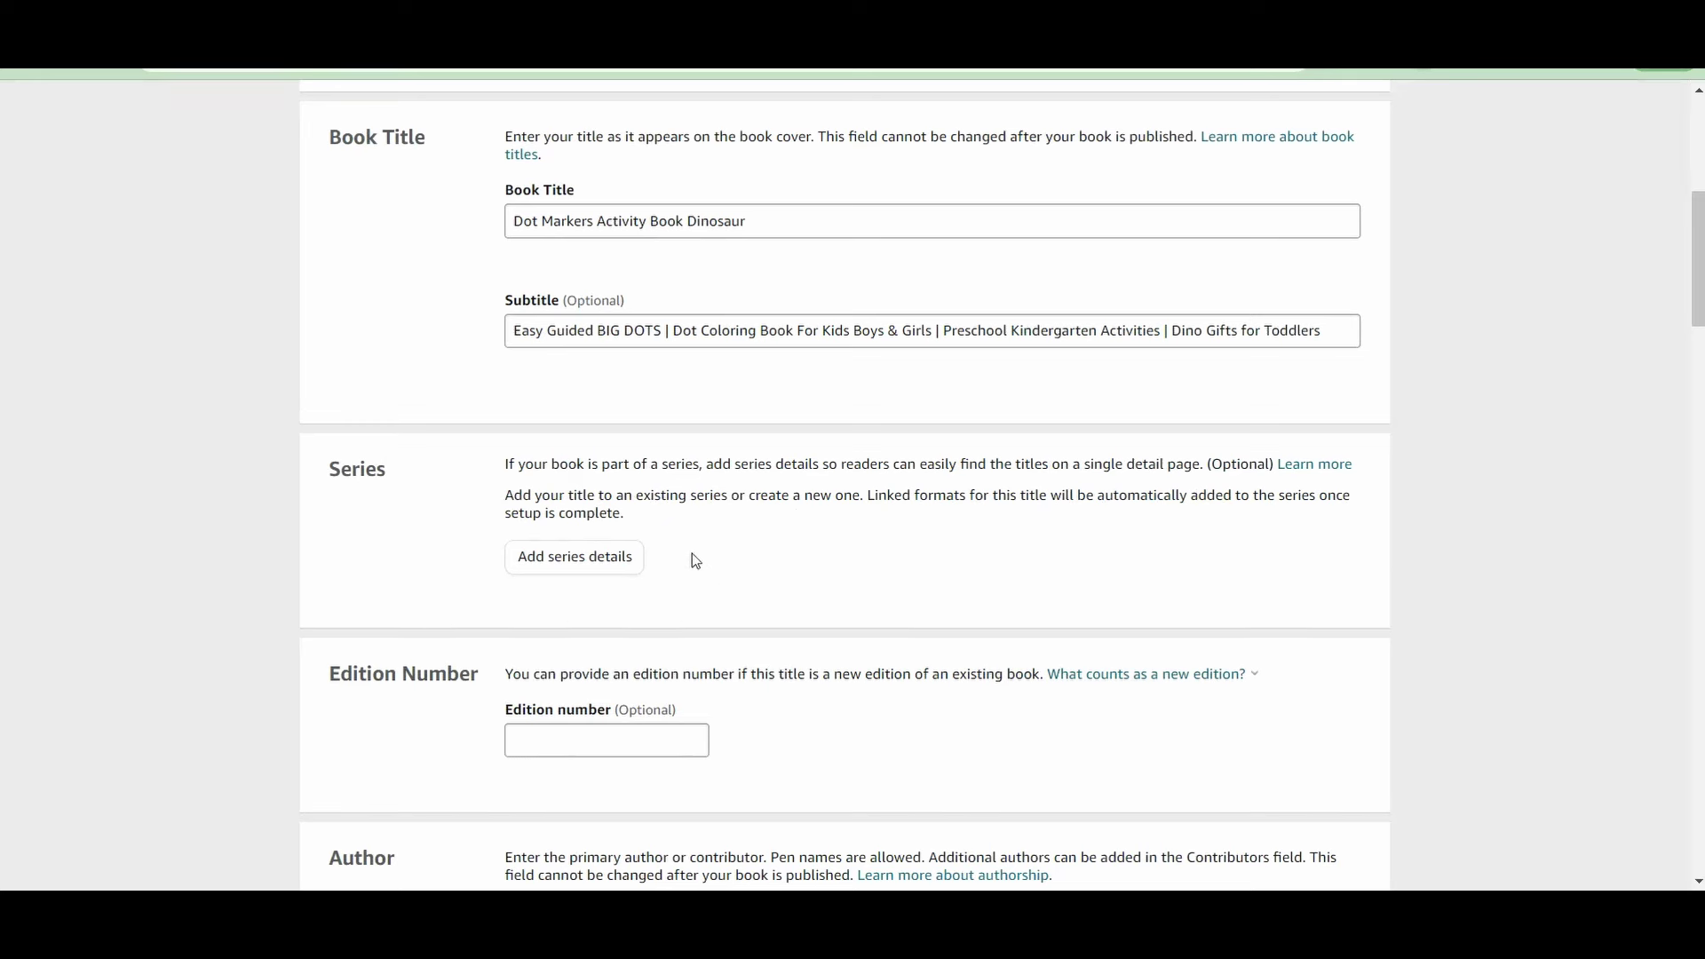
Enter "test" as both the first name and the last name of the primary author, leaving the edition number blank
{"action": "scroll", "coordinate": [628, 588], "scroll_direction": "down", "scroll_amount": 1}
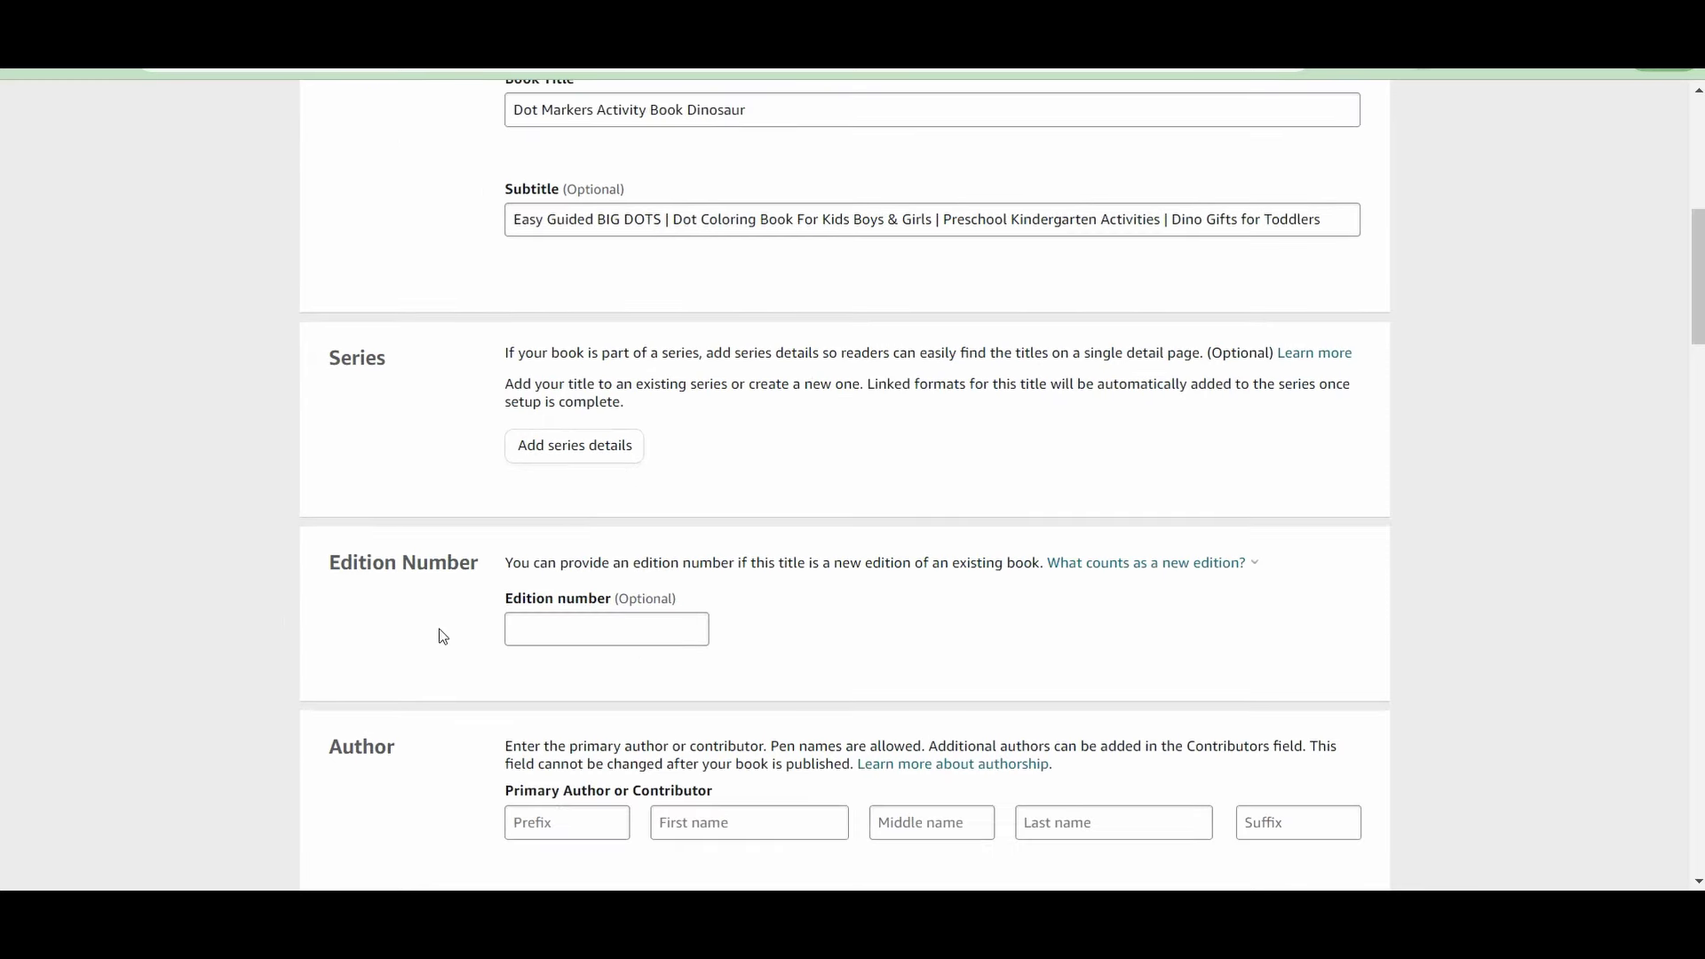
{"action": "scroll", "coordinate": [480, 622], "scroll_direction": "down", "scroll_amount": 1}
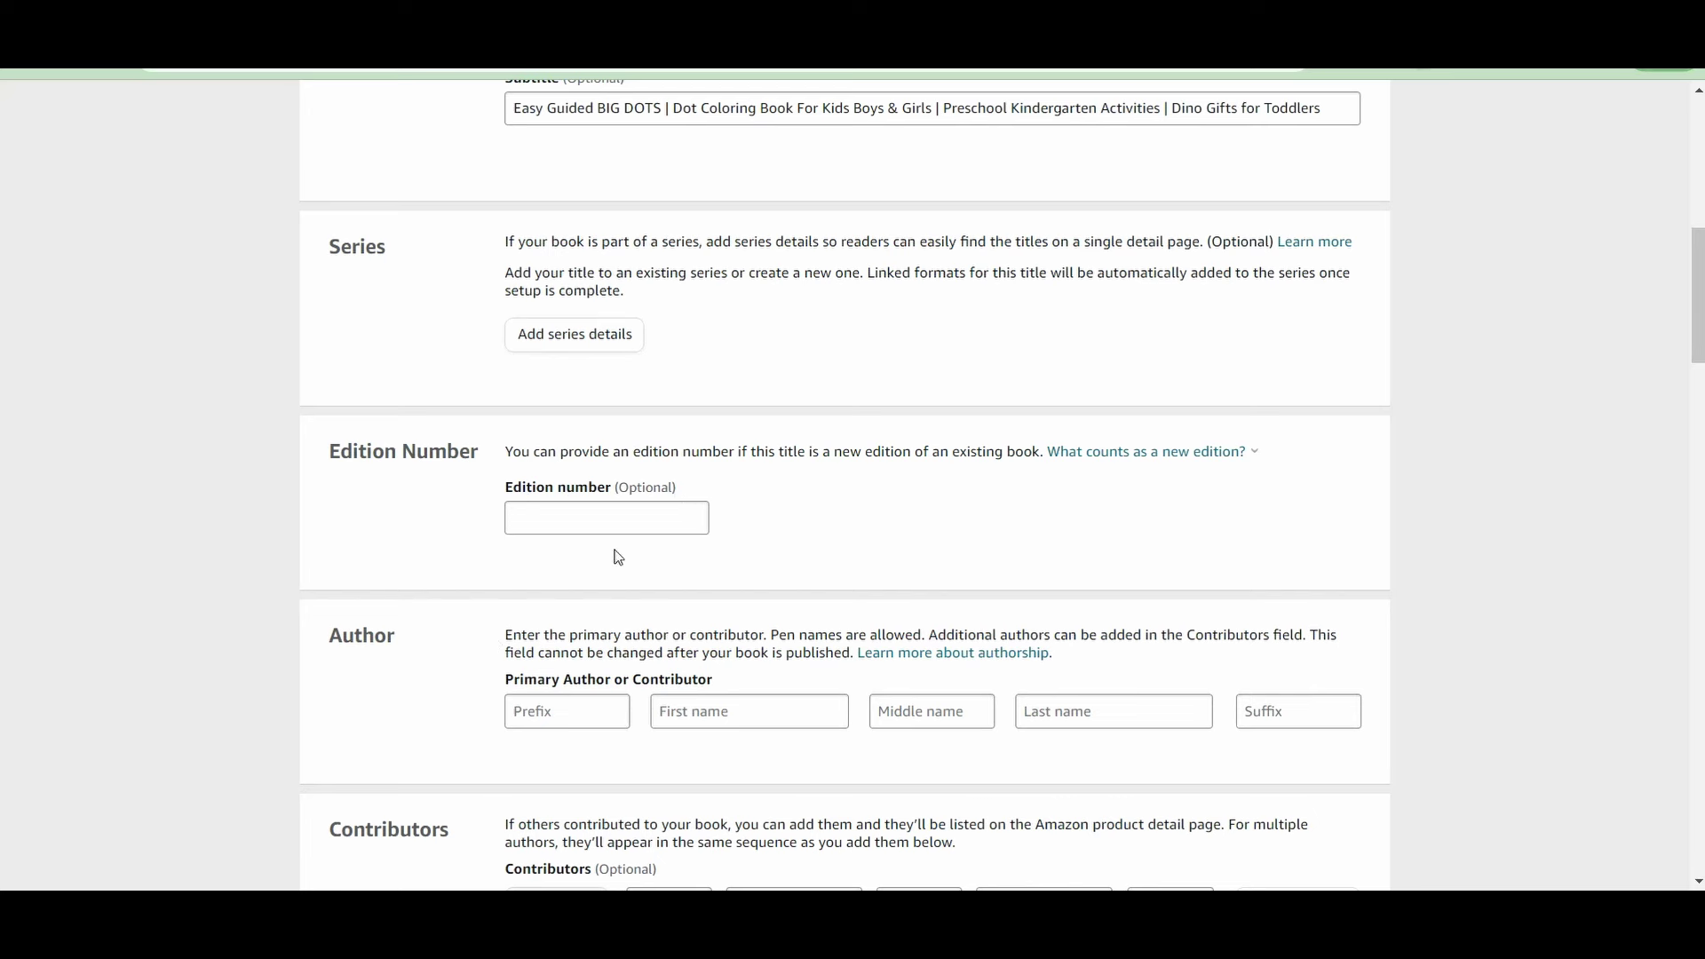
{"action": "left_click", "coordinate": [724, 706]}
{"action": "type", "text": "test"}
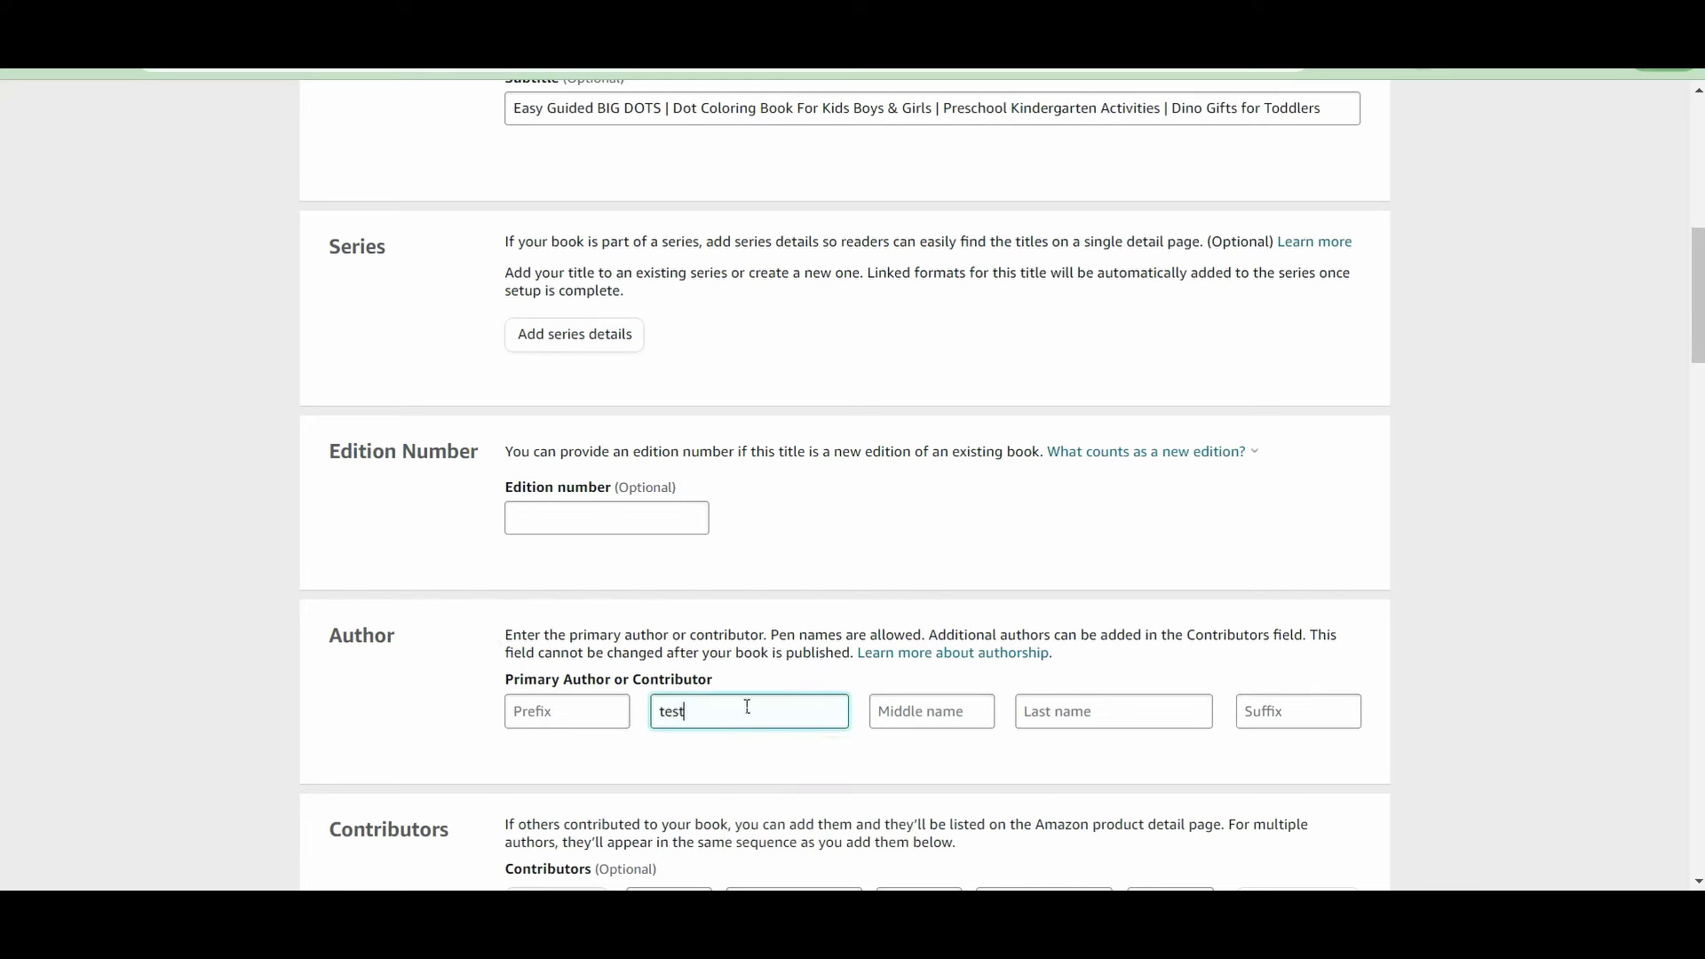
{"action": "left_click", "coordinate": [1075, 711]}
{"action": "type", "text": "test"}
{"action": "left_click", "coordinate": [1082, 673]}
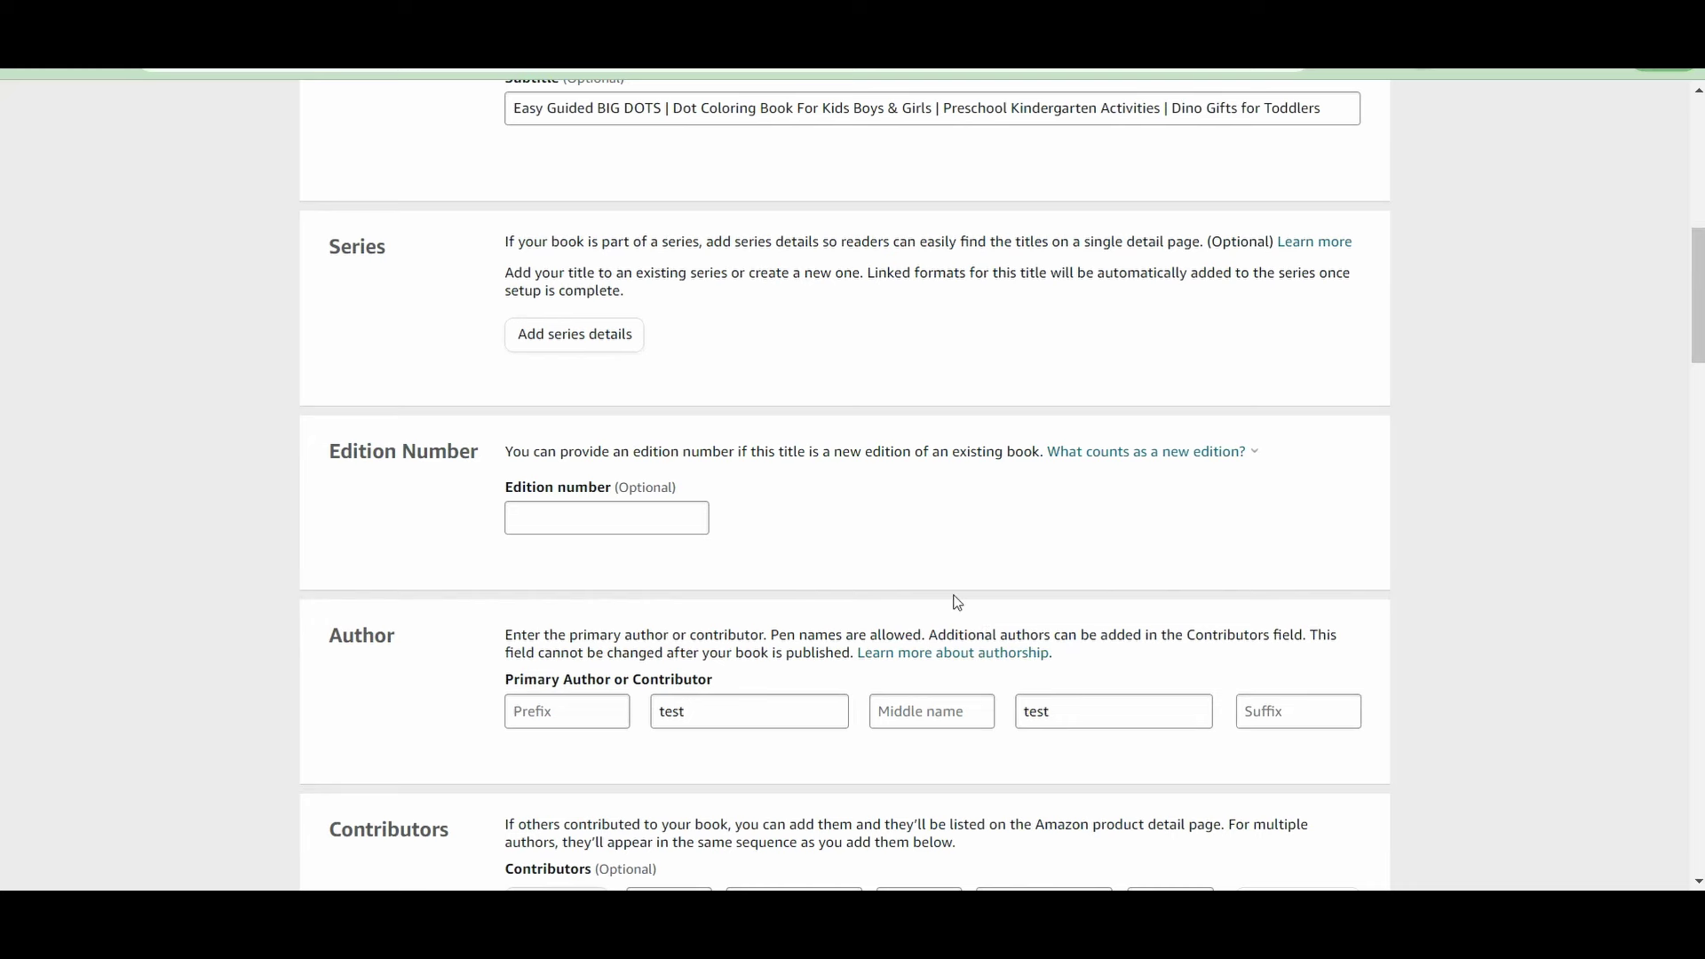
View the available contributor roles without changing the selected role
{"action": "scroll", "coordinate": [977, 605], "scroll_direction": "down", "scroll_amount": 2}
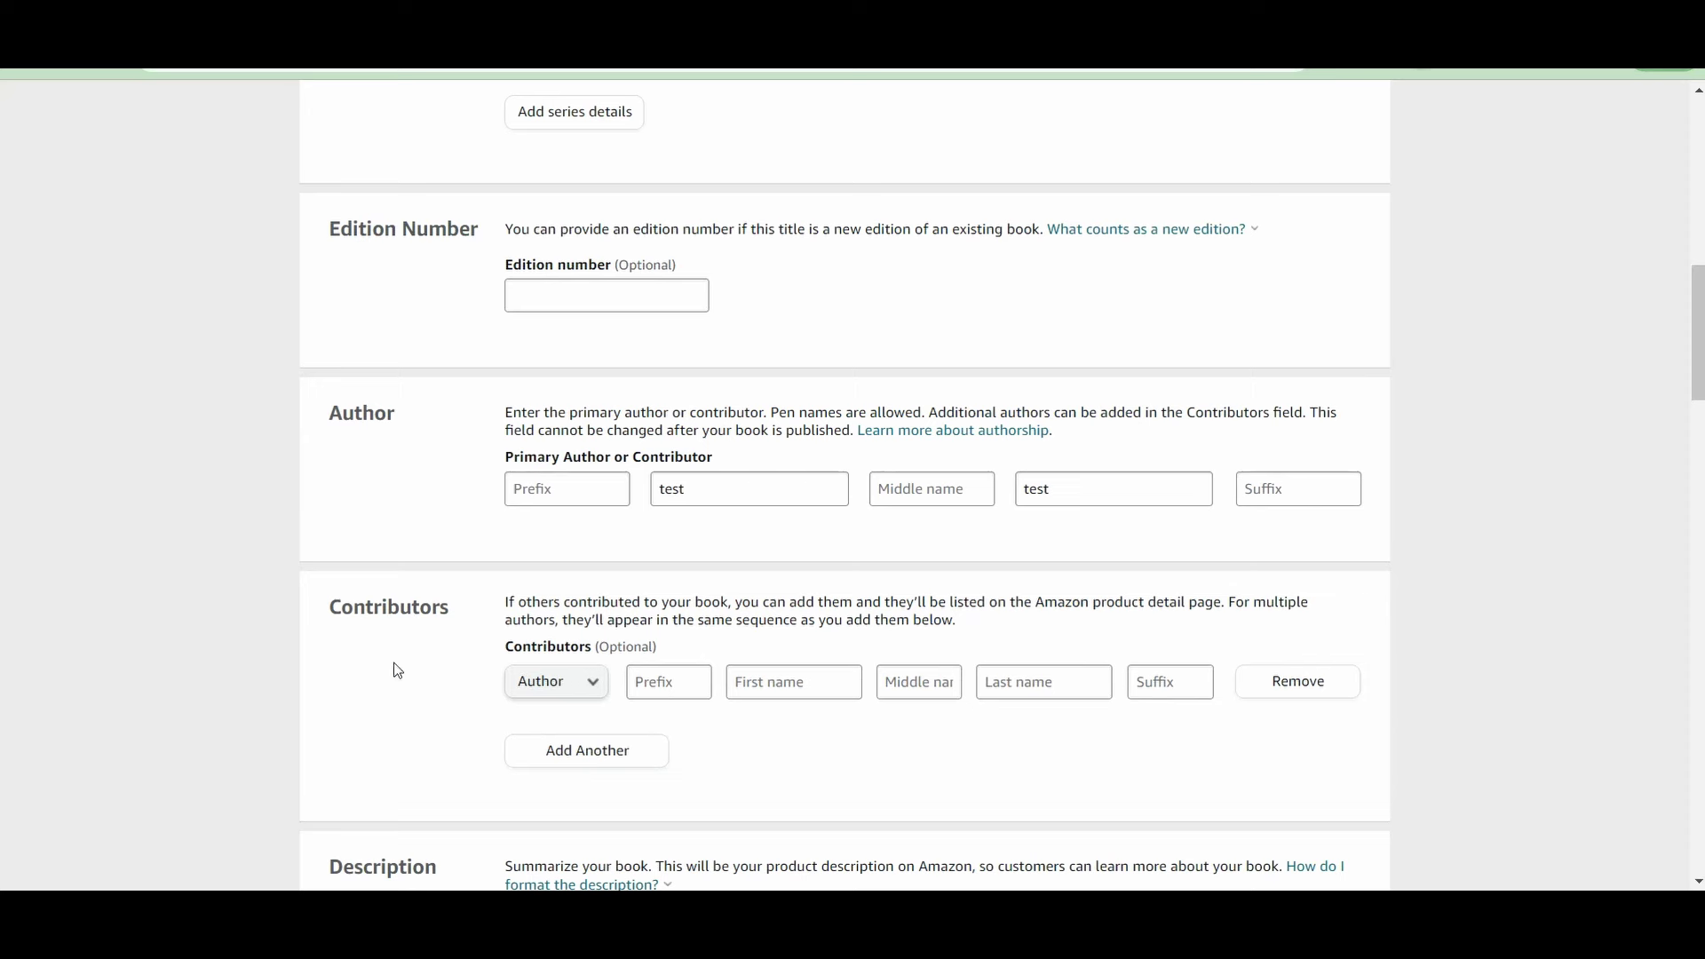
{"action": "left_click", "coordinate": [549, 696]}
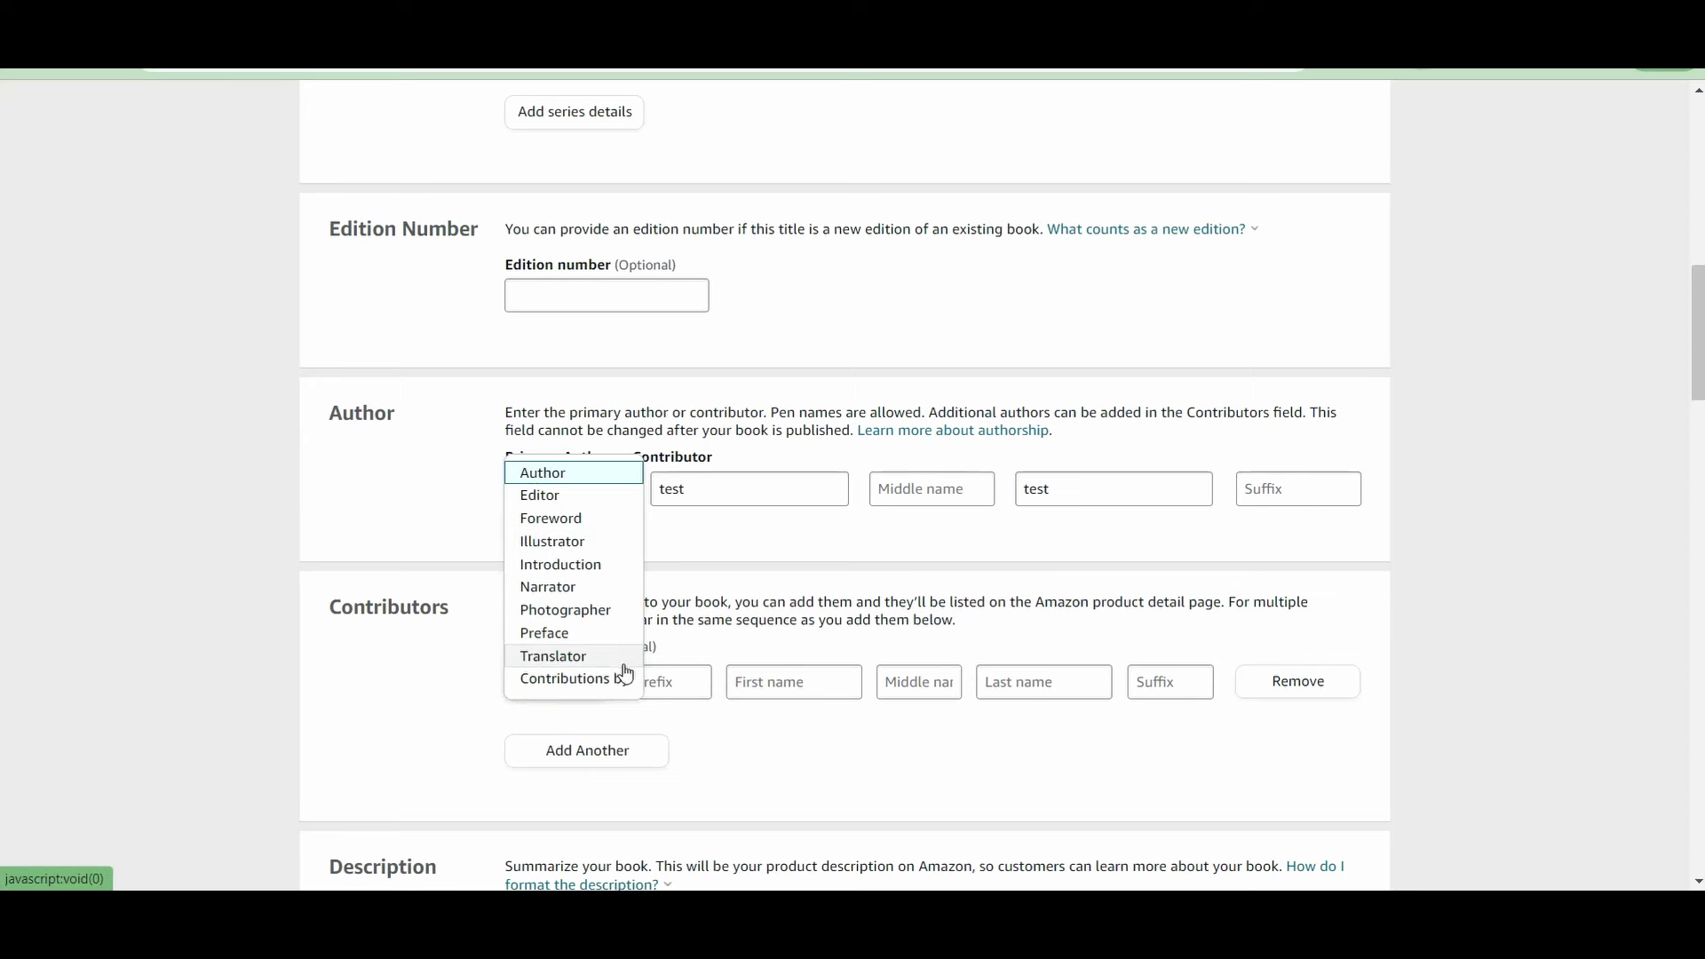
{"action": "left_click", "coordinate": [752, 737]}
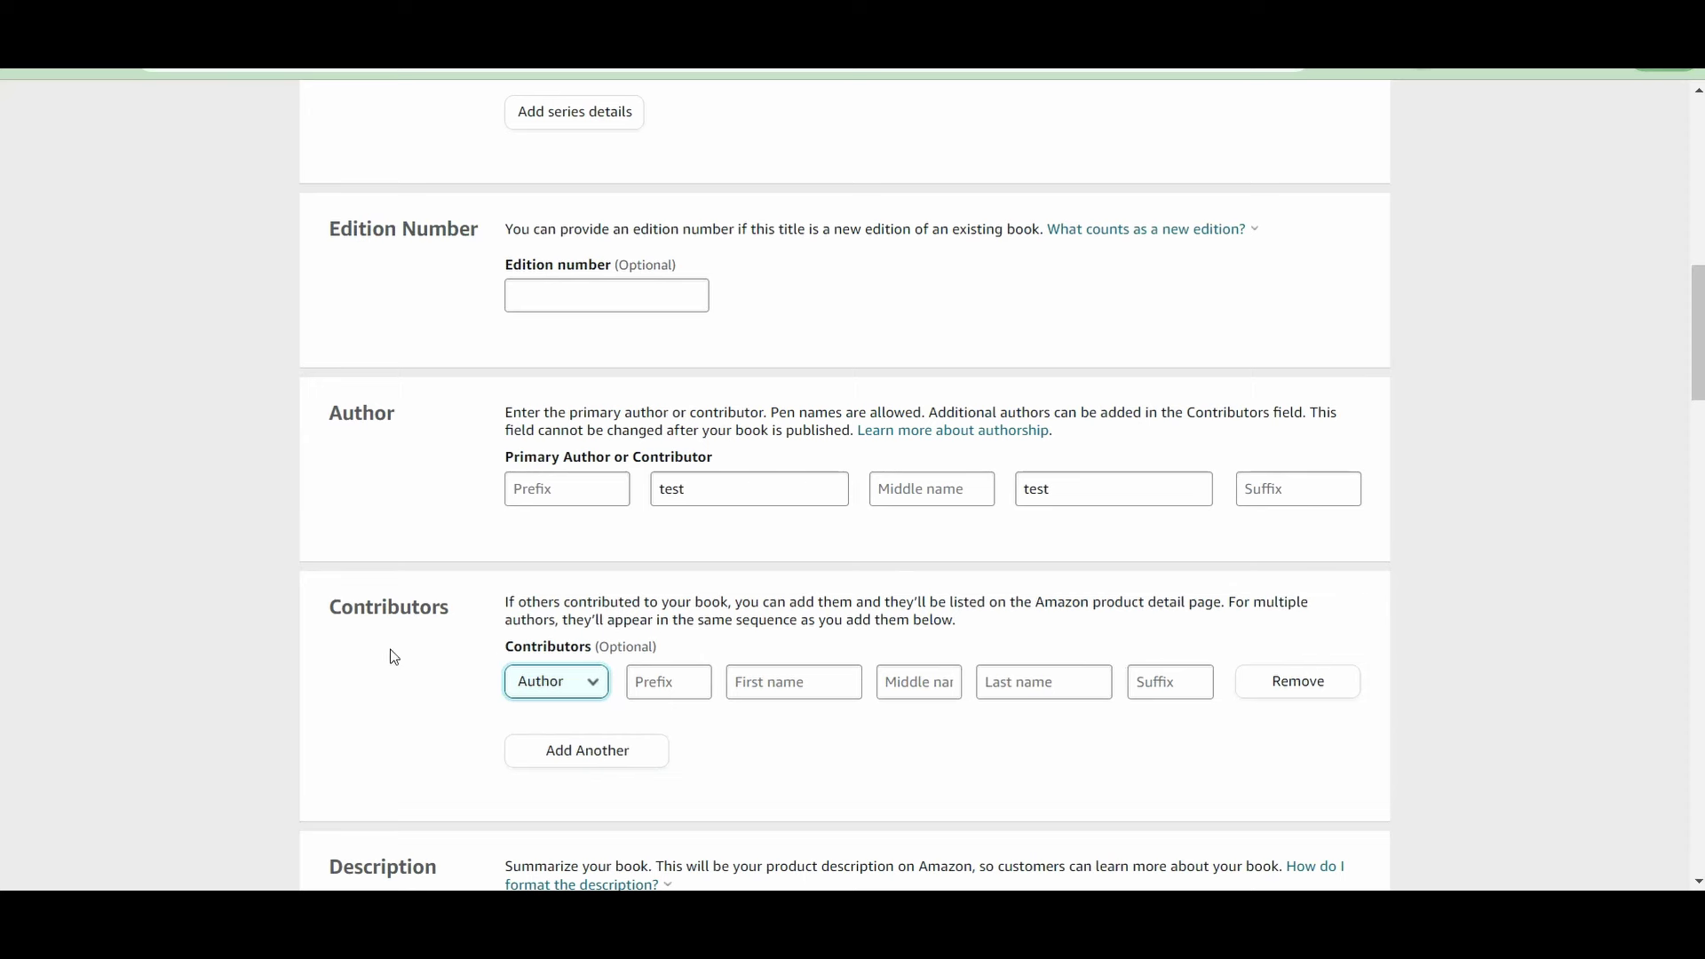
Paste the prepared Dot Markers Dinosaurs Activity Book for Kids text into the book description
{"action": "scroll", "coordinate": [391, 655], "scroll_direction": "down", "scroll_amount": 3}
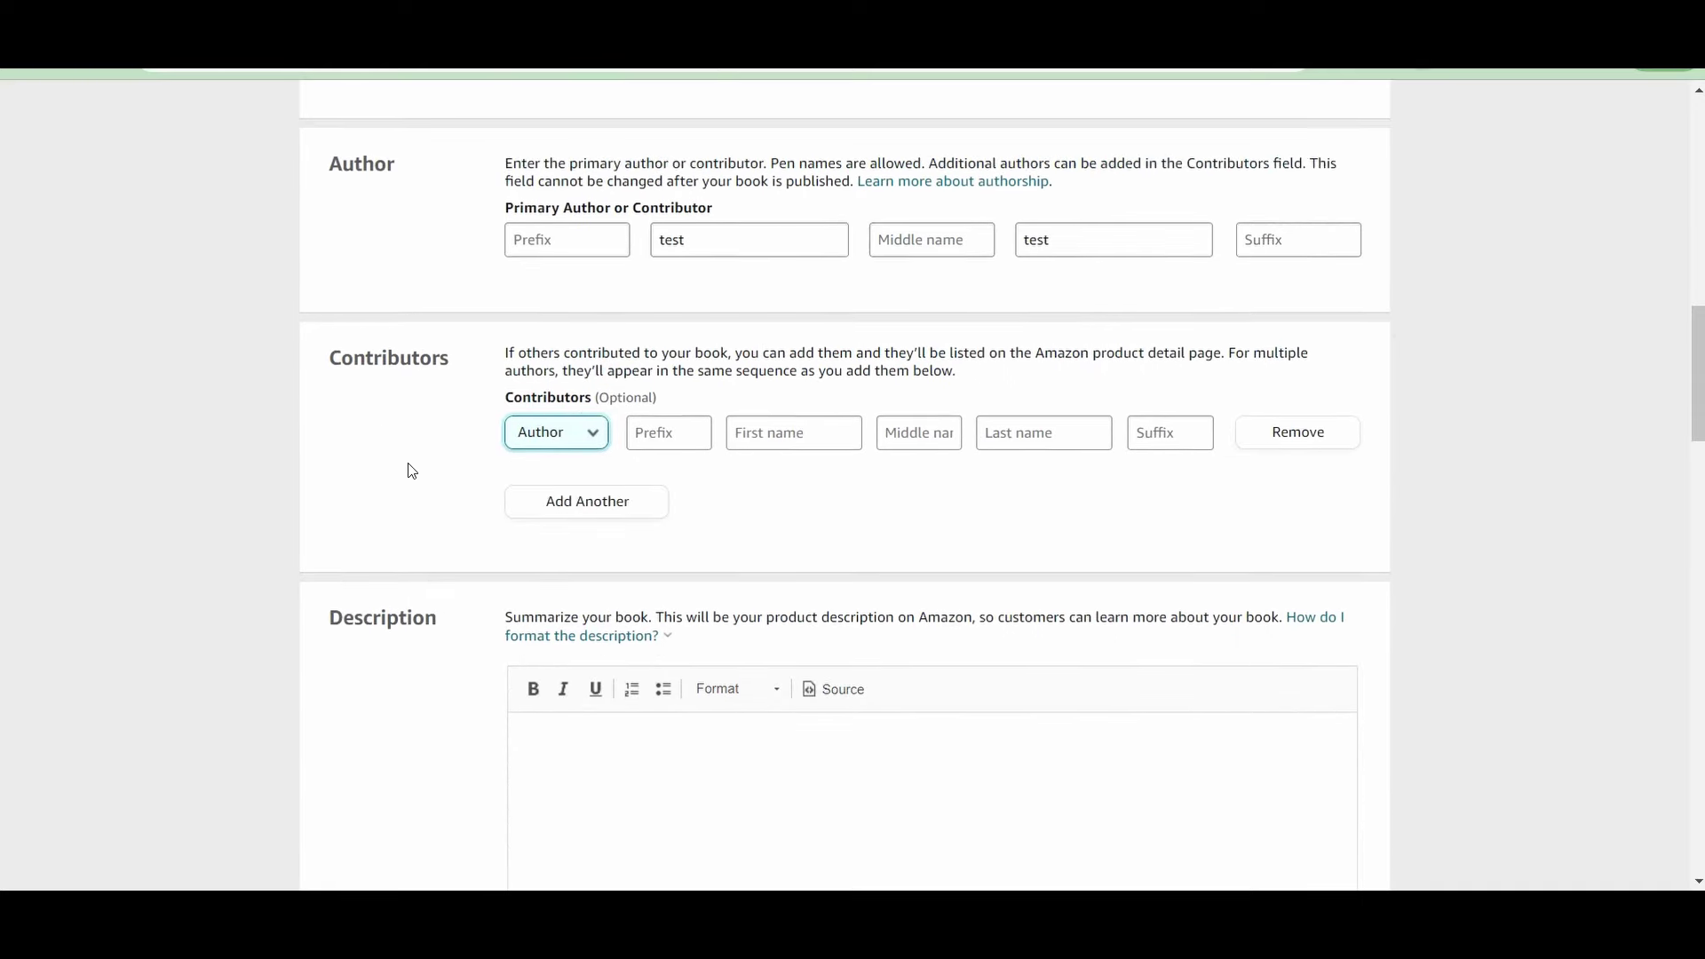
{"action": "scroll", "coordinate": [412, 470], "scroll_direction": "down", "scroll_amount": 5}
{"action": "left_click", "coordinate": [1129, 556]}
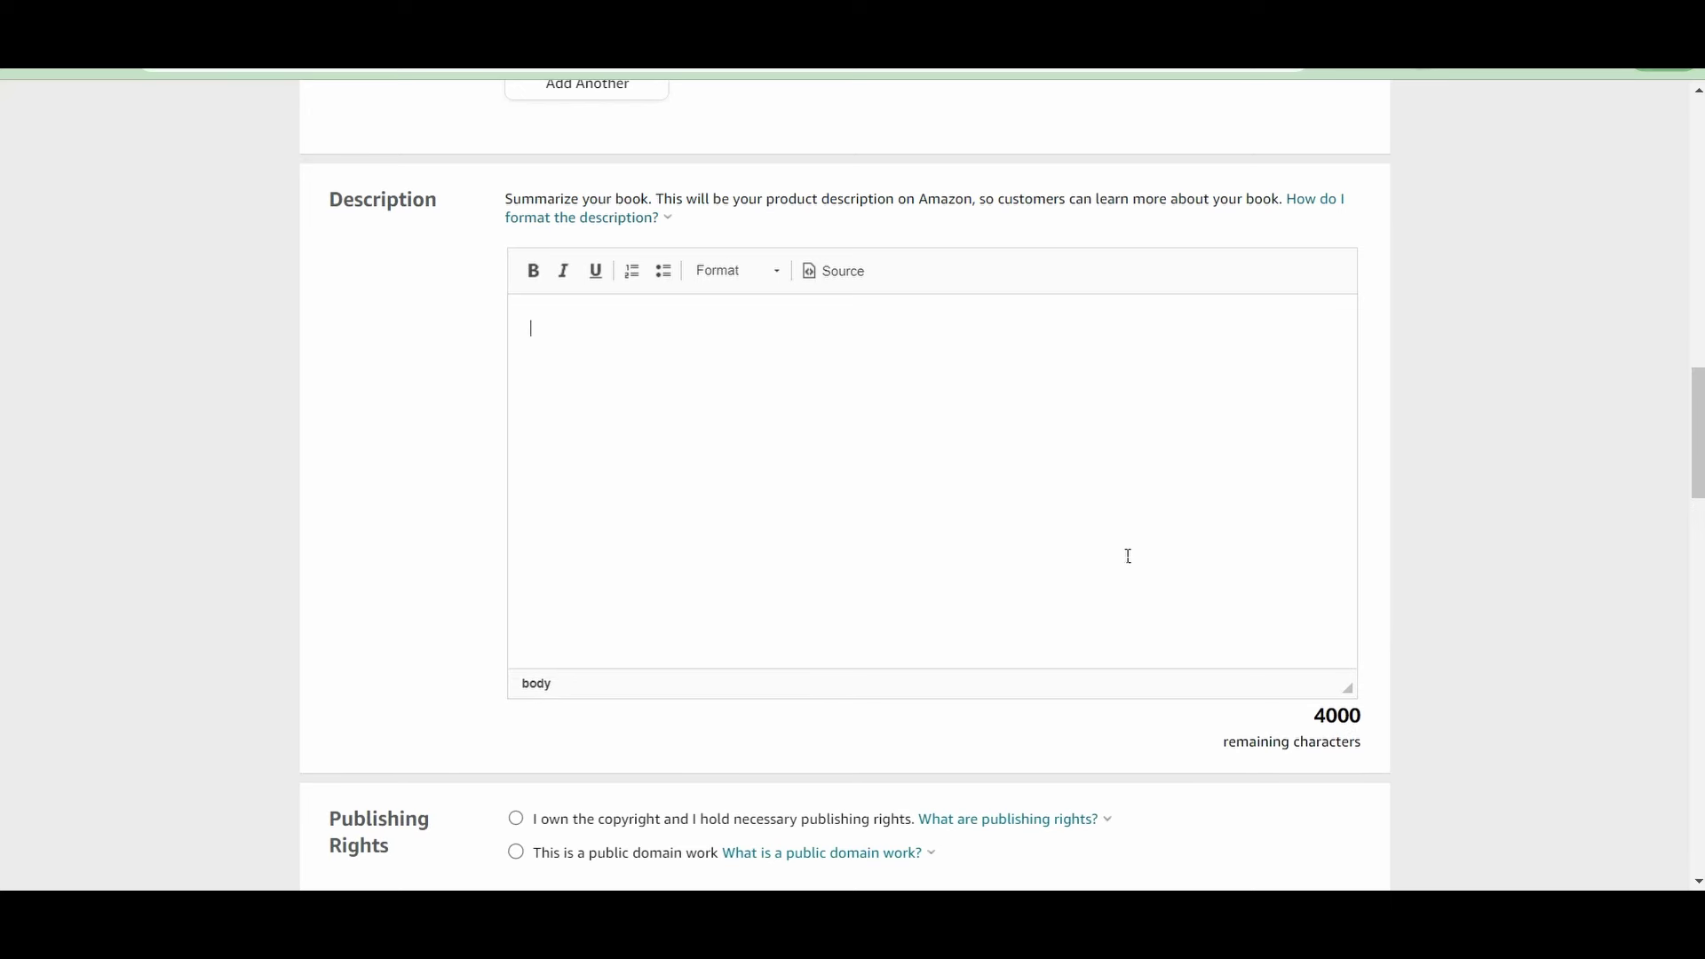
{"action": "key", "text": "ctrl+v"}
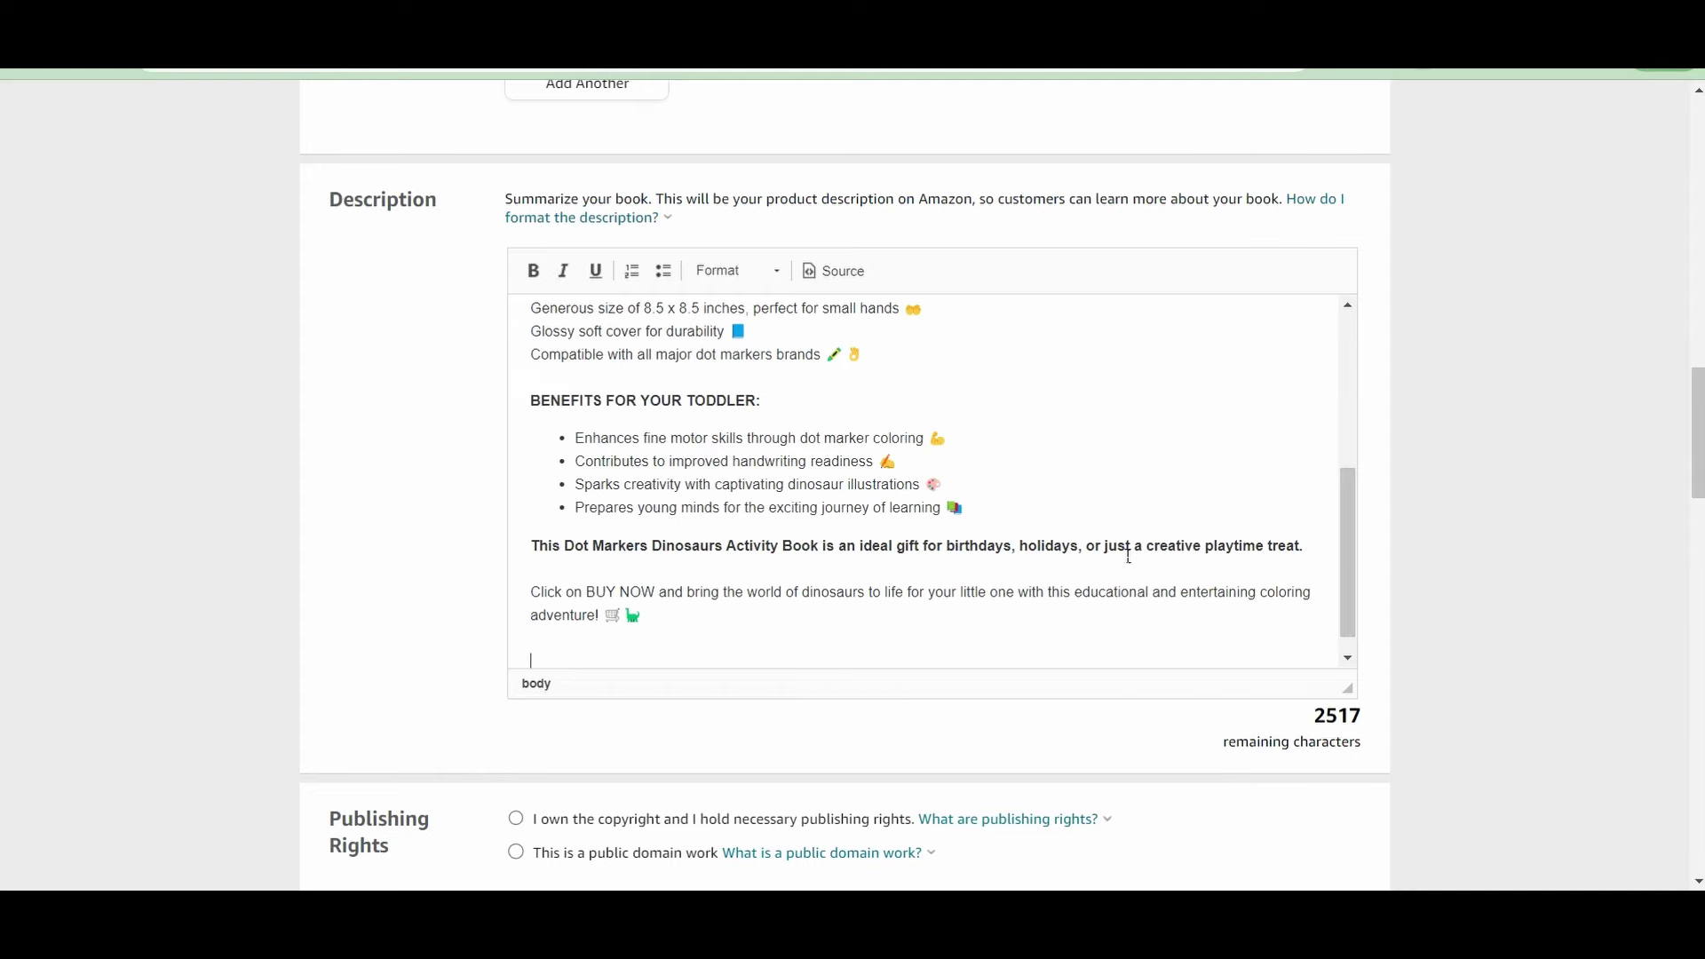
{"action": "scroll", "coordinate": [1138, 496], "scroll_direction": "up", "scroll_amount": 5}
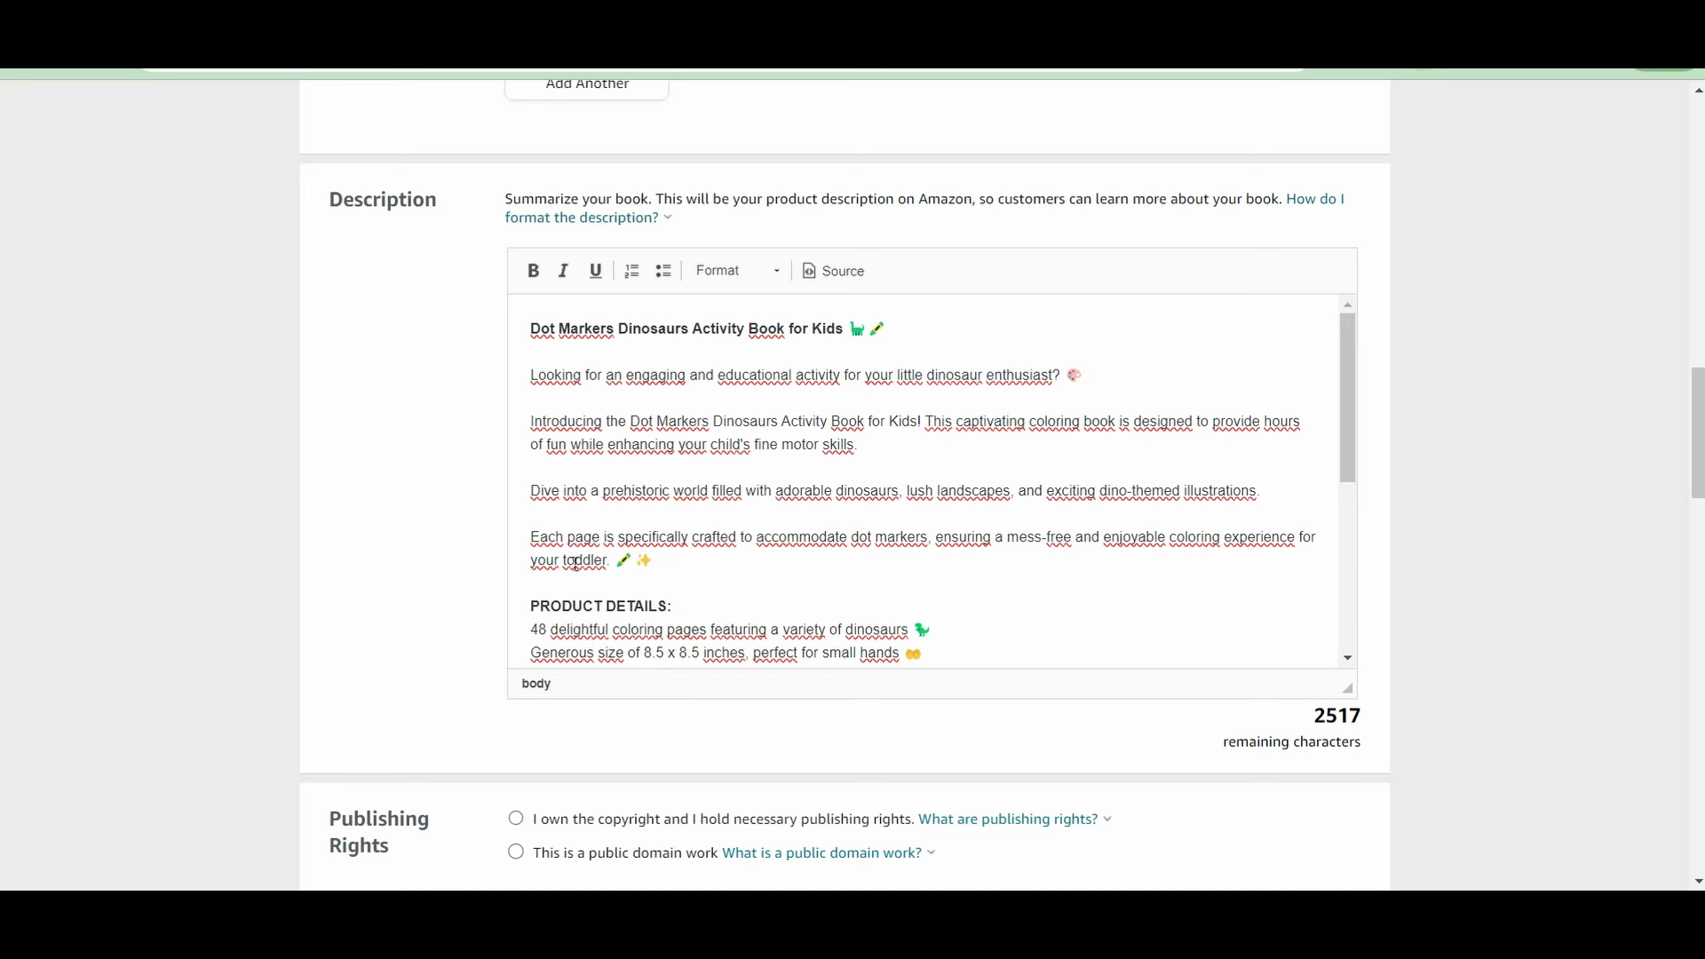
Format the four lines under PRODUCT DETAILS in the description as a bulleted list
{"action": "scroll", "coordinate": [564, 555], "scroll_direction": "down", "scroll_amount": 1}
{"action": "left_click_drag", "start_coordinate": [531, 518], "coordinate": [866, 588]}
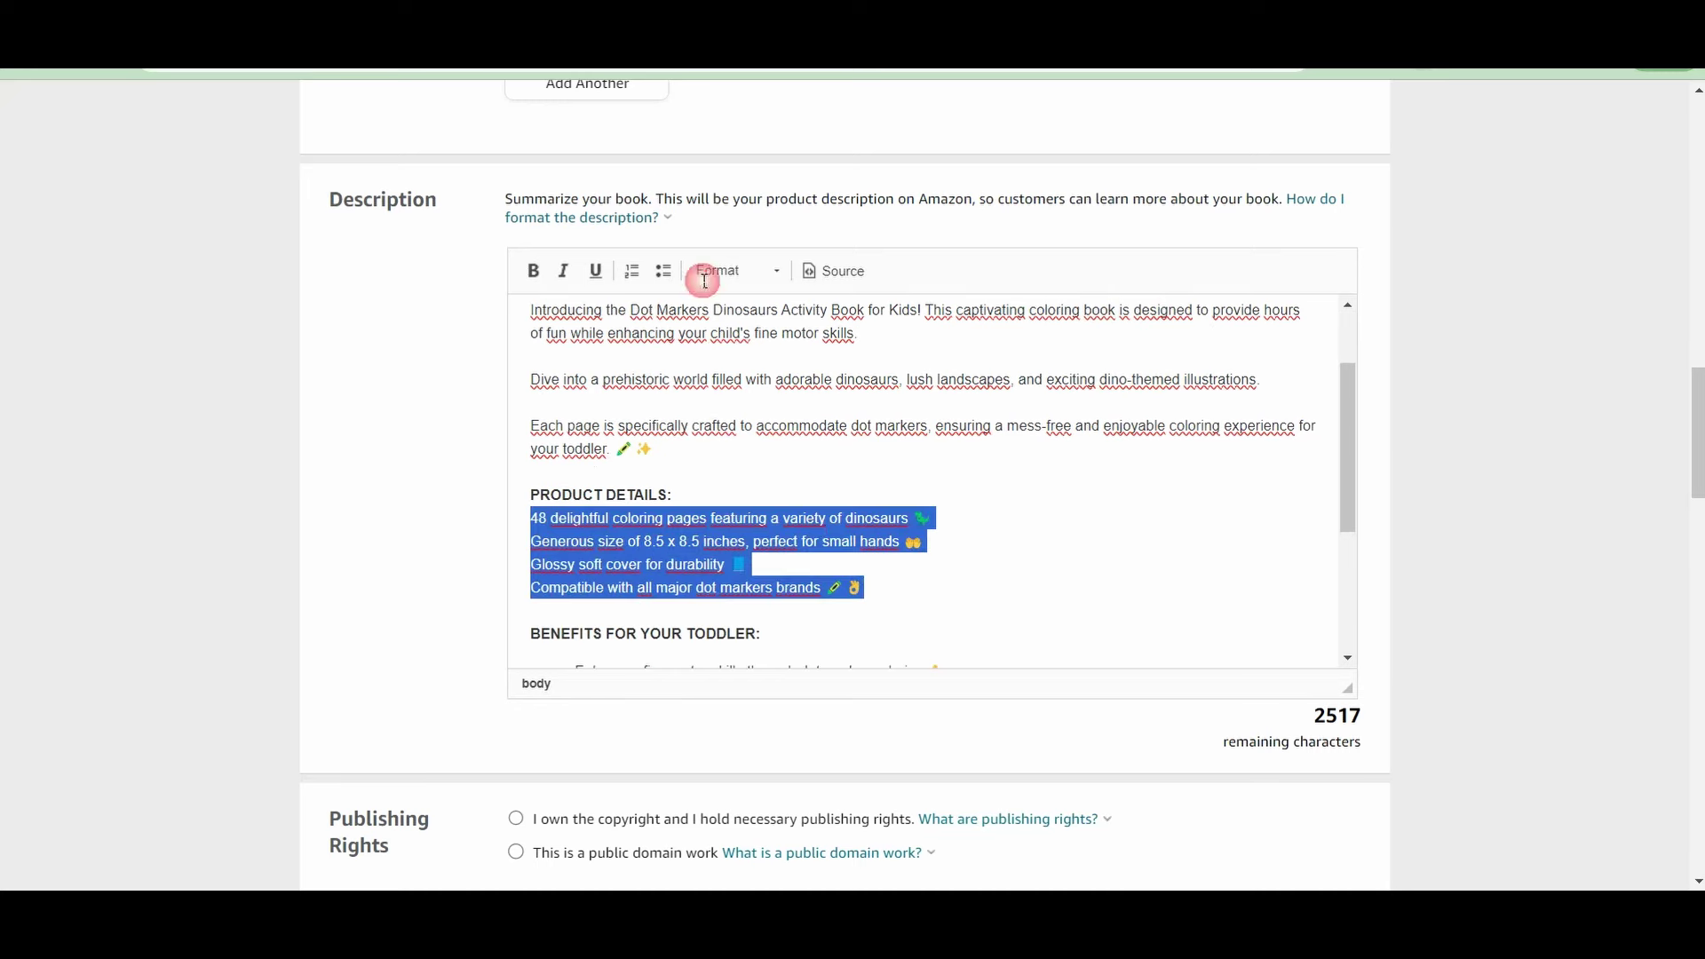
{"action": "left_click", "coordinate": [643, 278]}
{"action": "left_click", "coordinate": [664, 270]}
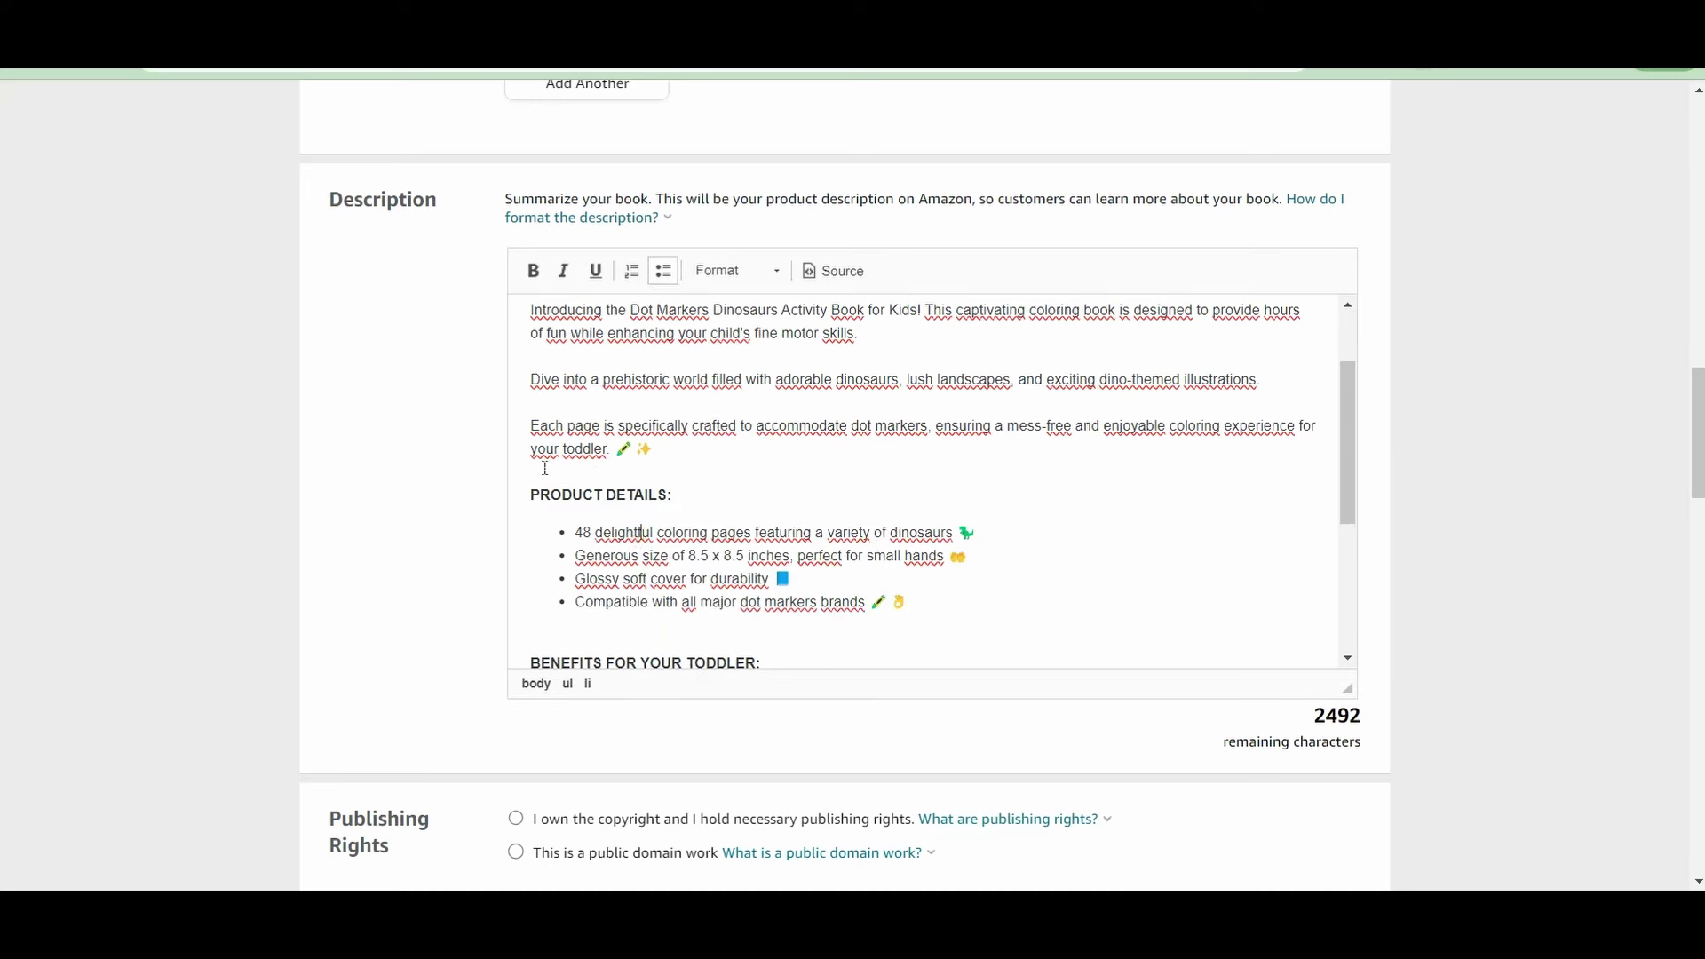
Read through the book description from its introduction to the gift-idea line, including the PRODUCT DETAILS and BENEFITS FOR YOUR TODDLER lists
{"action": "scroll", "coordinate": [546, 514], "scroll_direction": "down", "scroll_amount": 2}
{"action": "scroll", "coordinate": [579, 422], "scroll_direction": "up", "scroll_amount": 1}
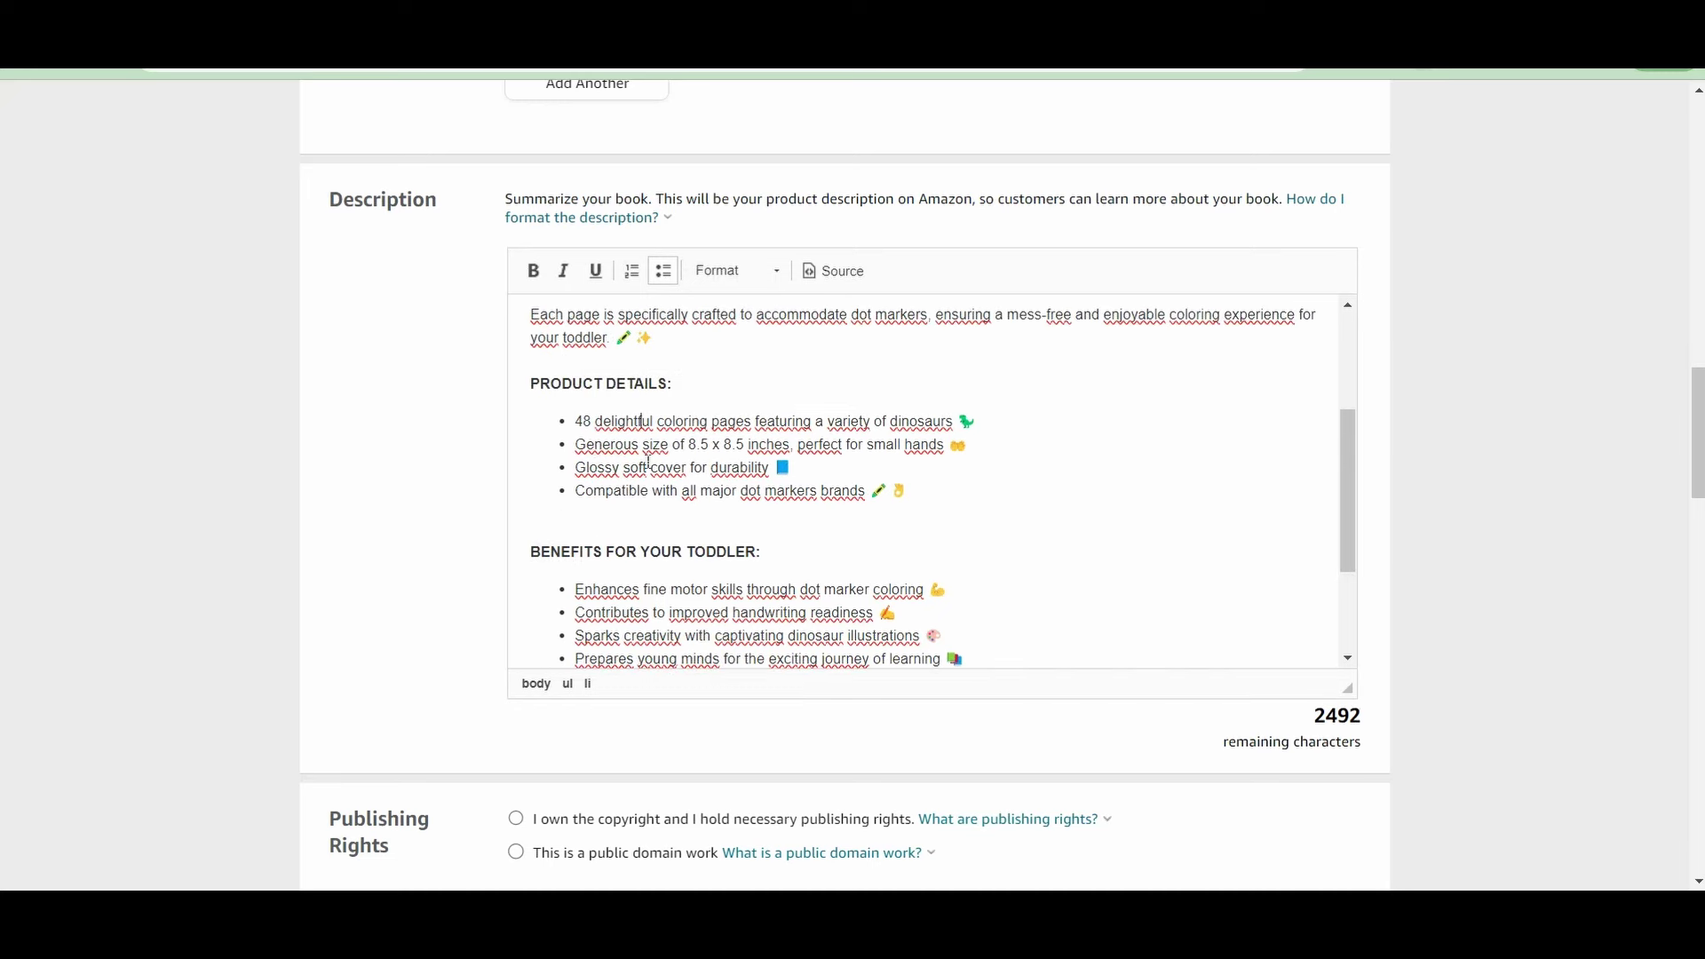
{"action": "scroll", "coordinate": [550, 390], "scroll_direction": "up", "scroll_amount": 2}
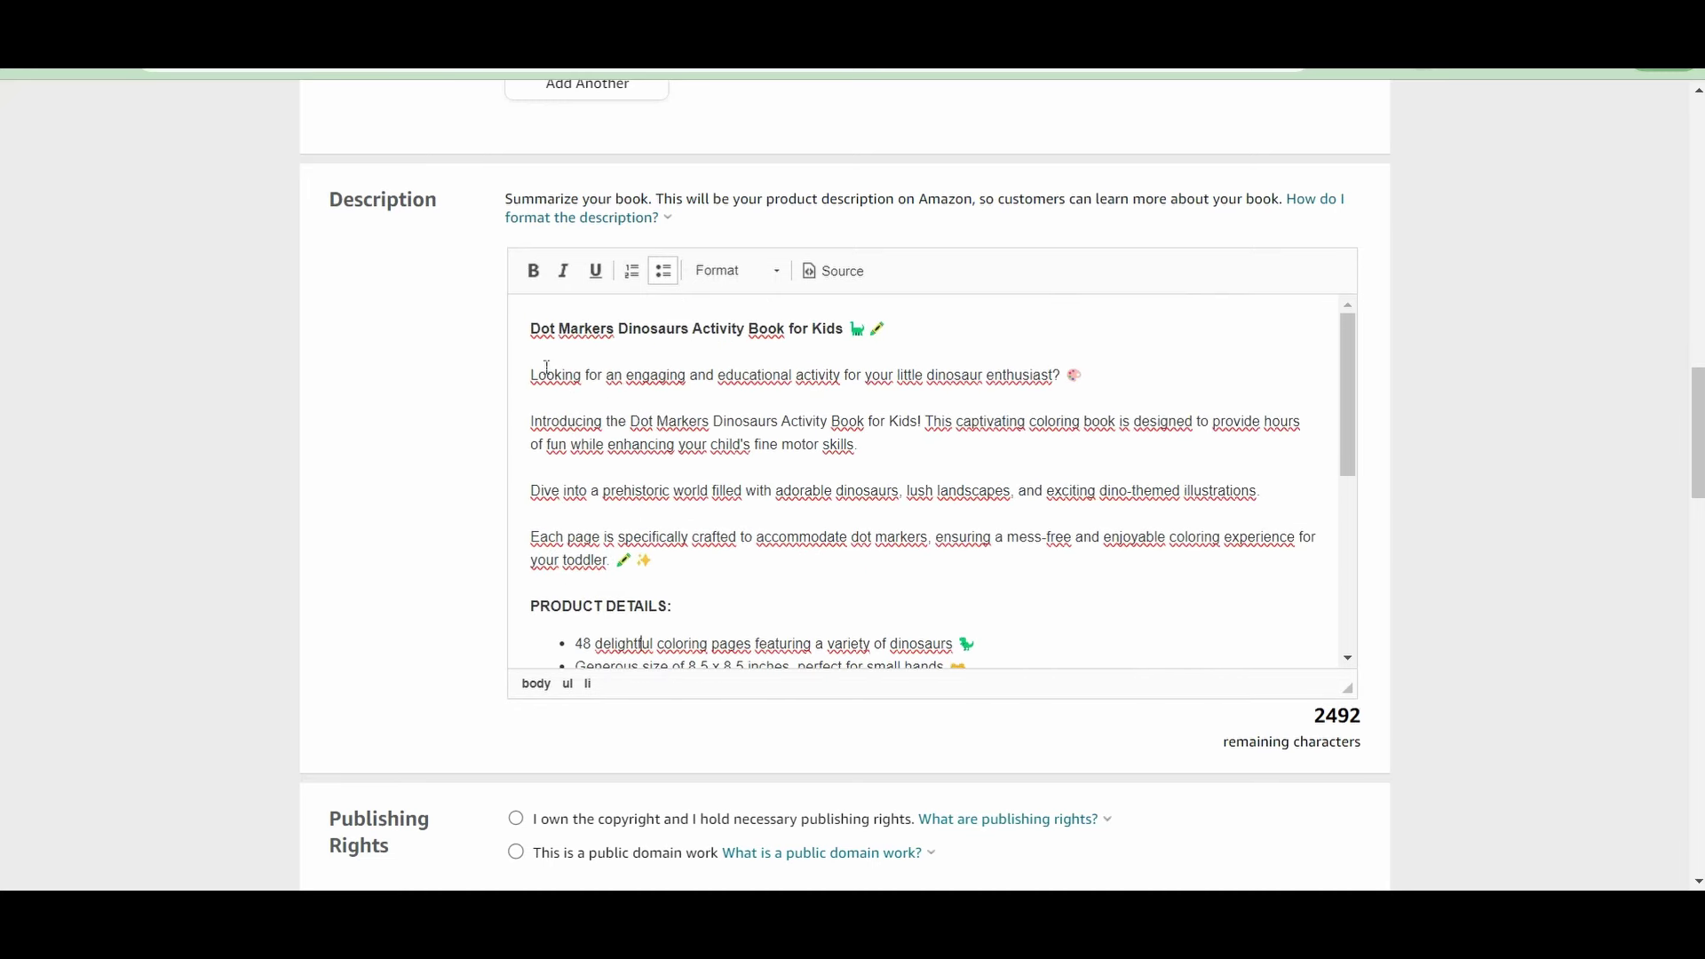
{"action": "left_click_drag", "start_coordinate": [533, 421], "coordinate": [829, 444]}
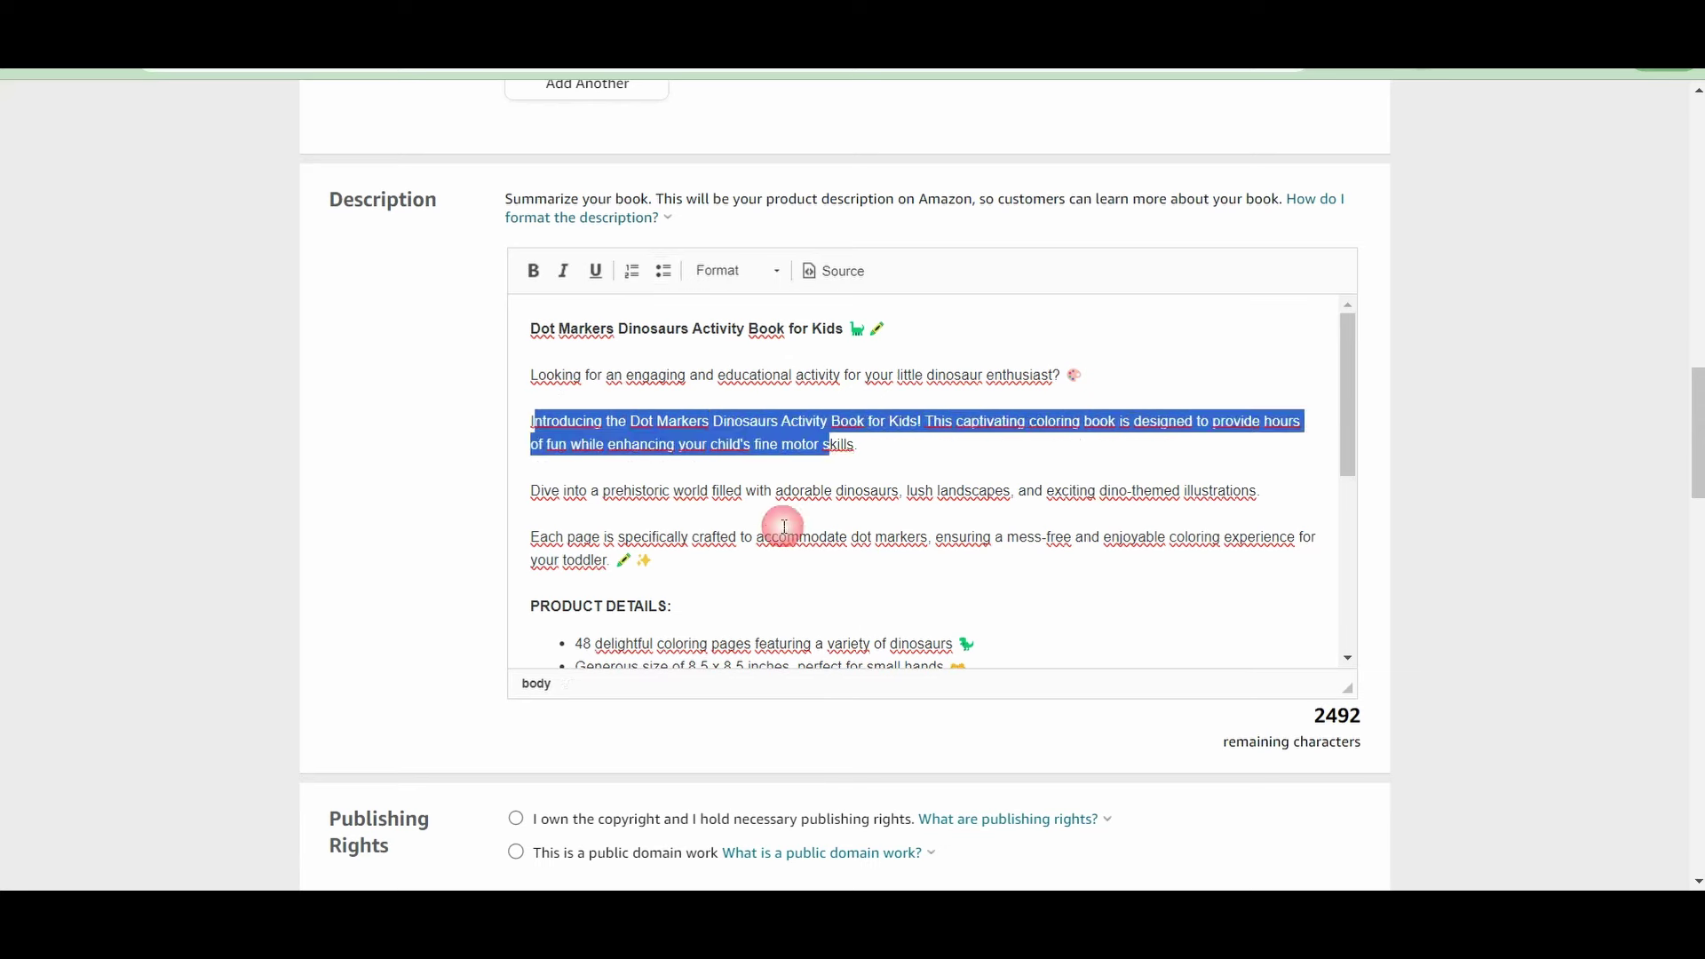
{"action": "scroll", "coordinate": [785, 527], "scroll_direction": "down", "scroll_amount": 1}
{"action": "left_click", "coordinate": [708, 428]}
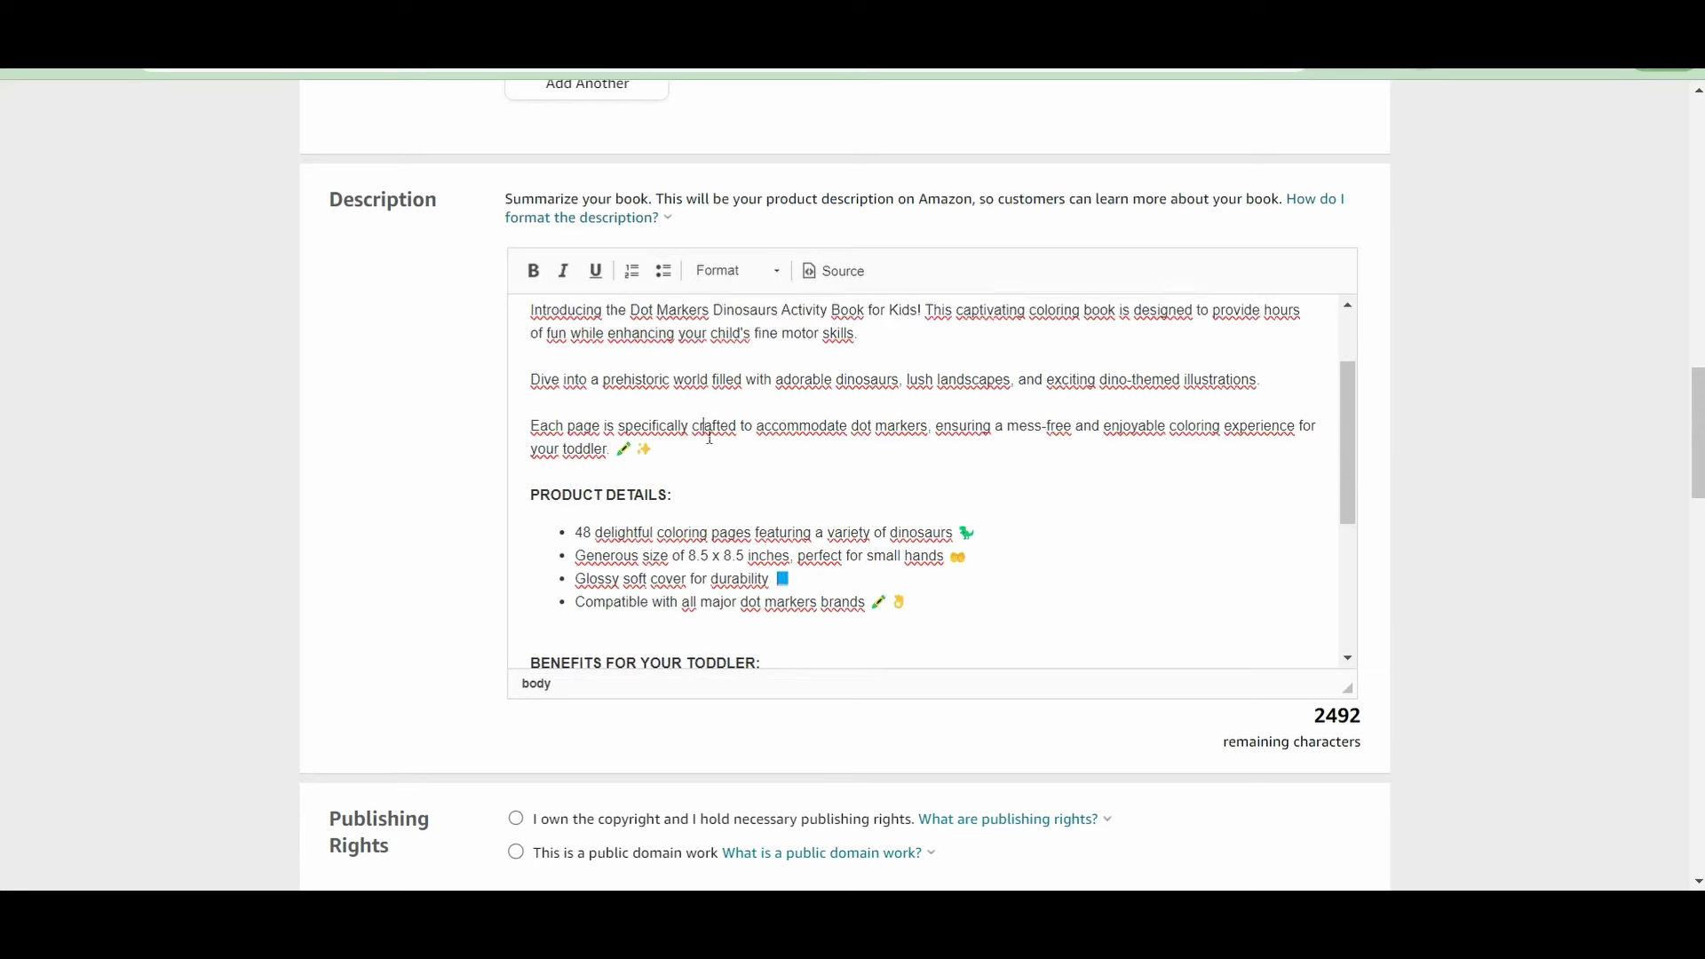
{"action": "scroll", "coordinate": [710, 437], "scroll_direction": "down", "scroll_amount": 1}
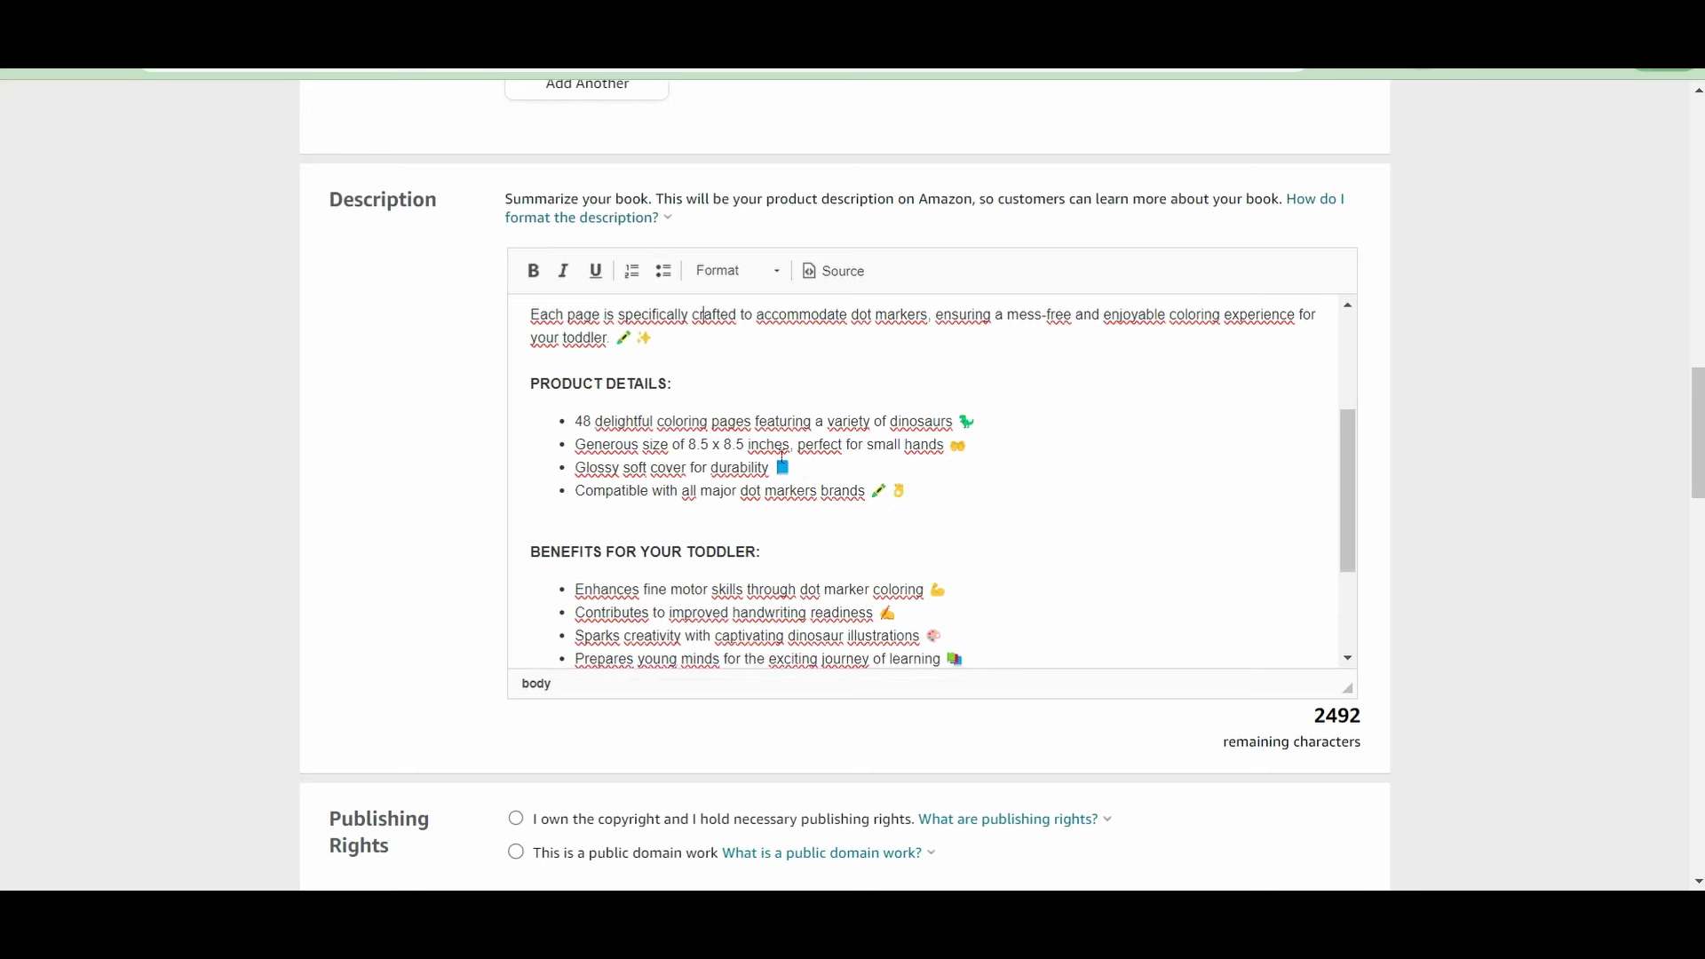
{"action": "left_click_drag", "start_coordinate": [915, 491], "coordinate": [567, 420]}
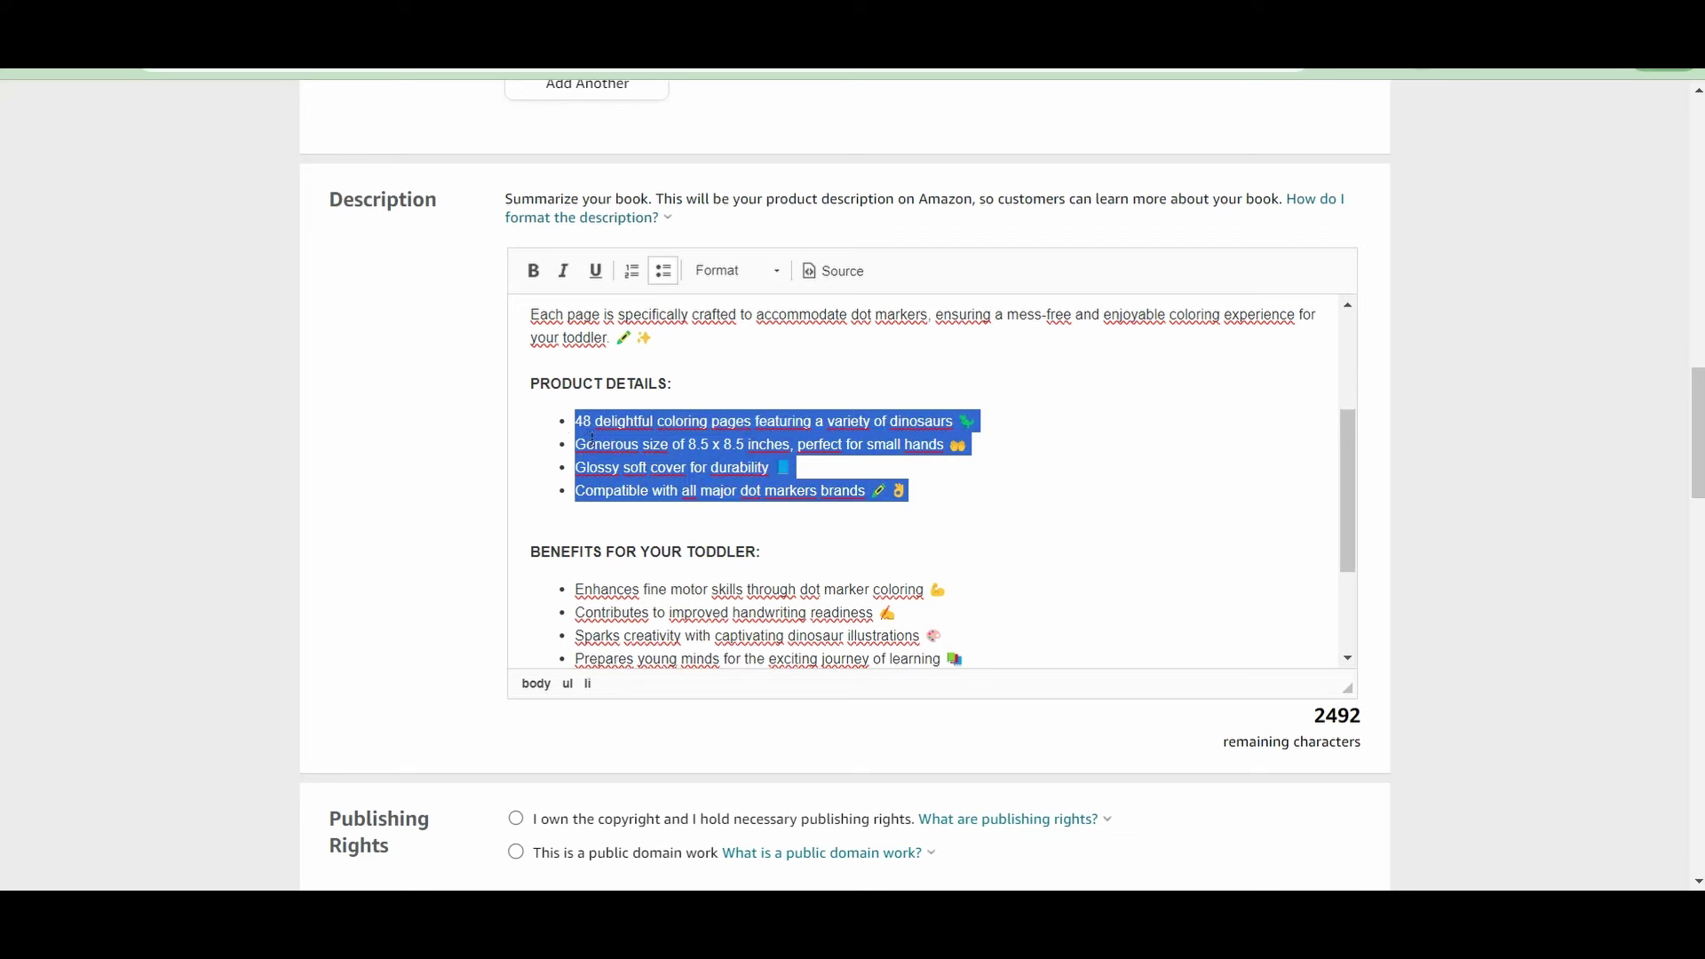
{"action": "left_click", "coordinate": [593, 439]}
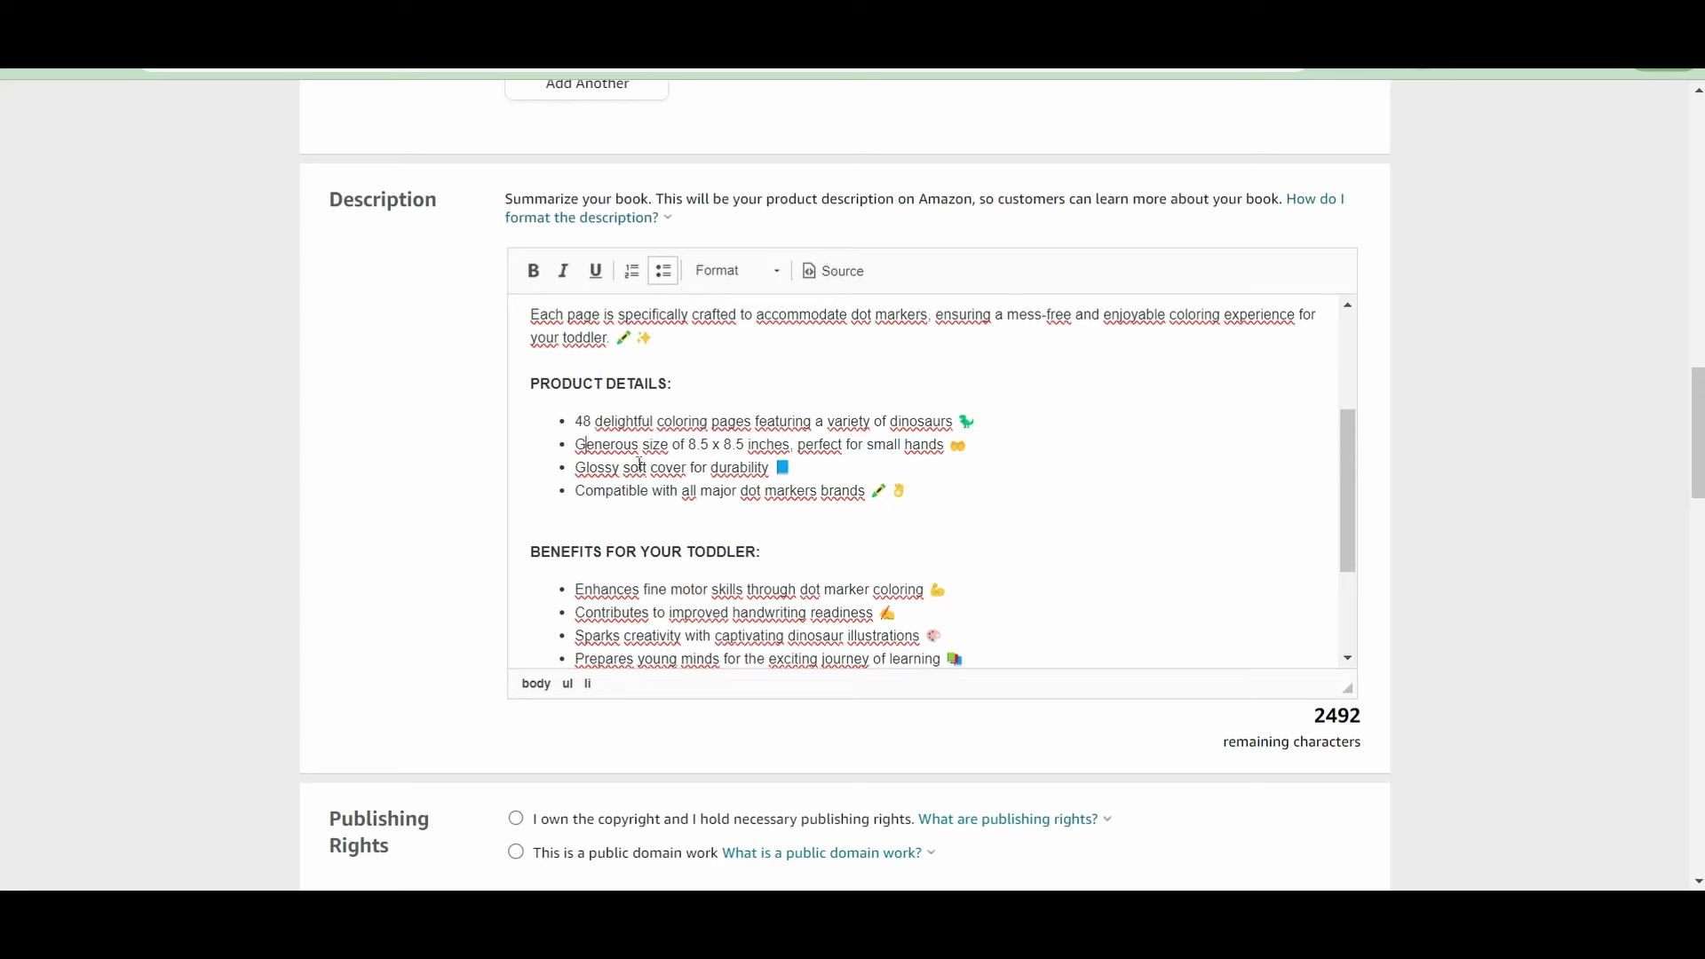
{"action": "scroll", "coordinate": [622, 457], "scroll_direction": "down", "scroll_amount": 2}
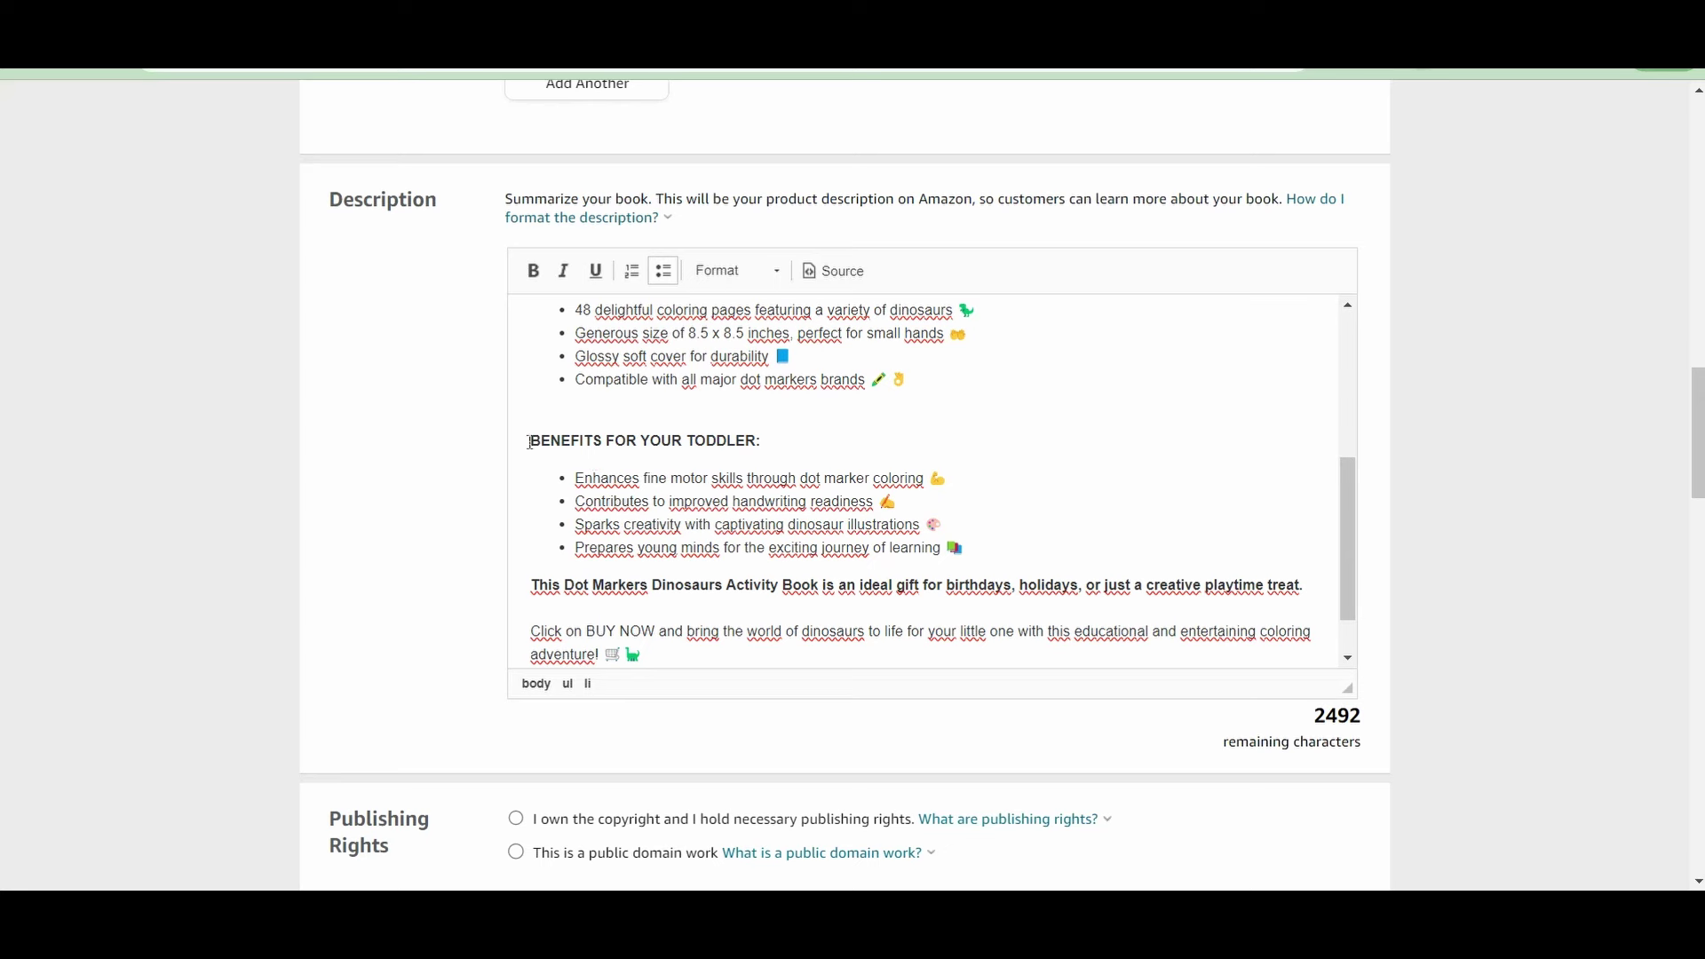
{"action": "left_click_drag", "start_coordinate": [529, 441], "coordinate": [983, 552]}
{"action": "left_click", "coordinate": [986, 541]}
{"action": "scroll", "coordinate": [943, 517], "scroll_direction": "down", "scroll_amount": 1}
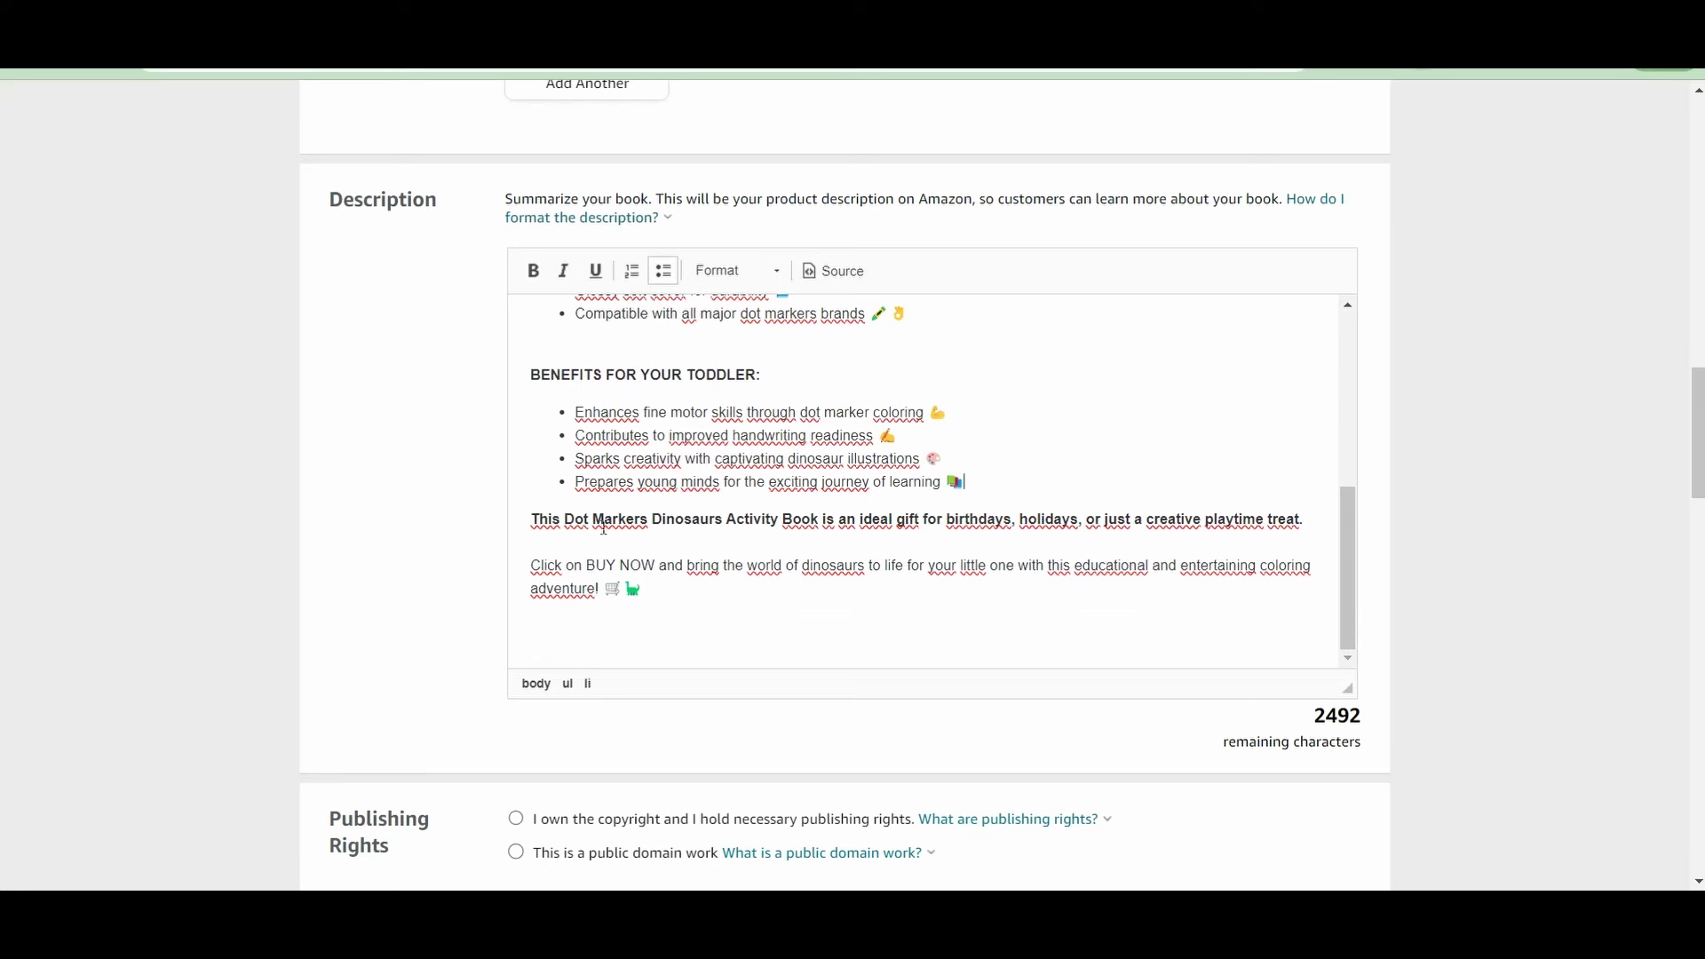
{"action": "triple_click", "coordinate": [864, 531]}
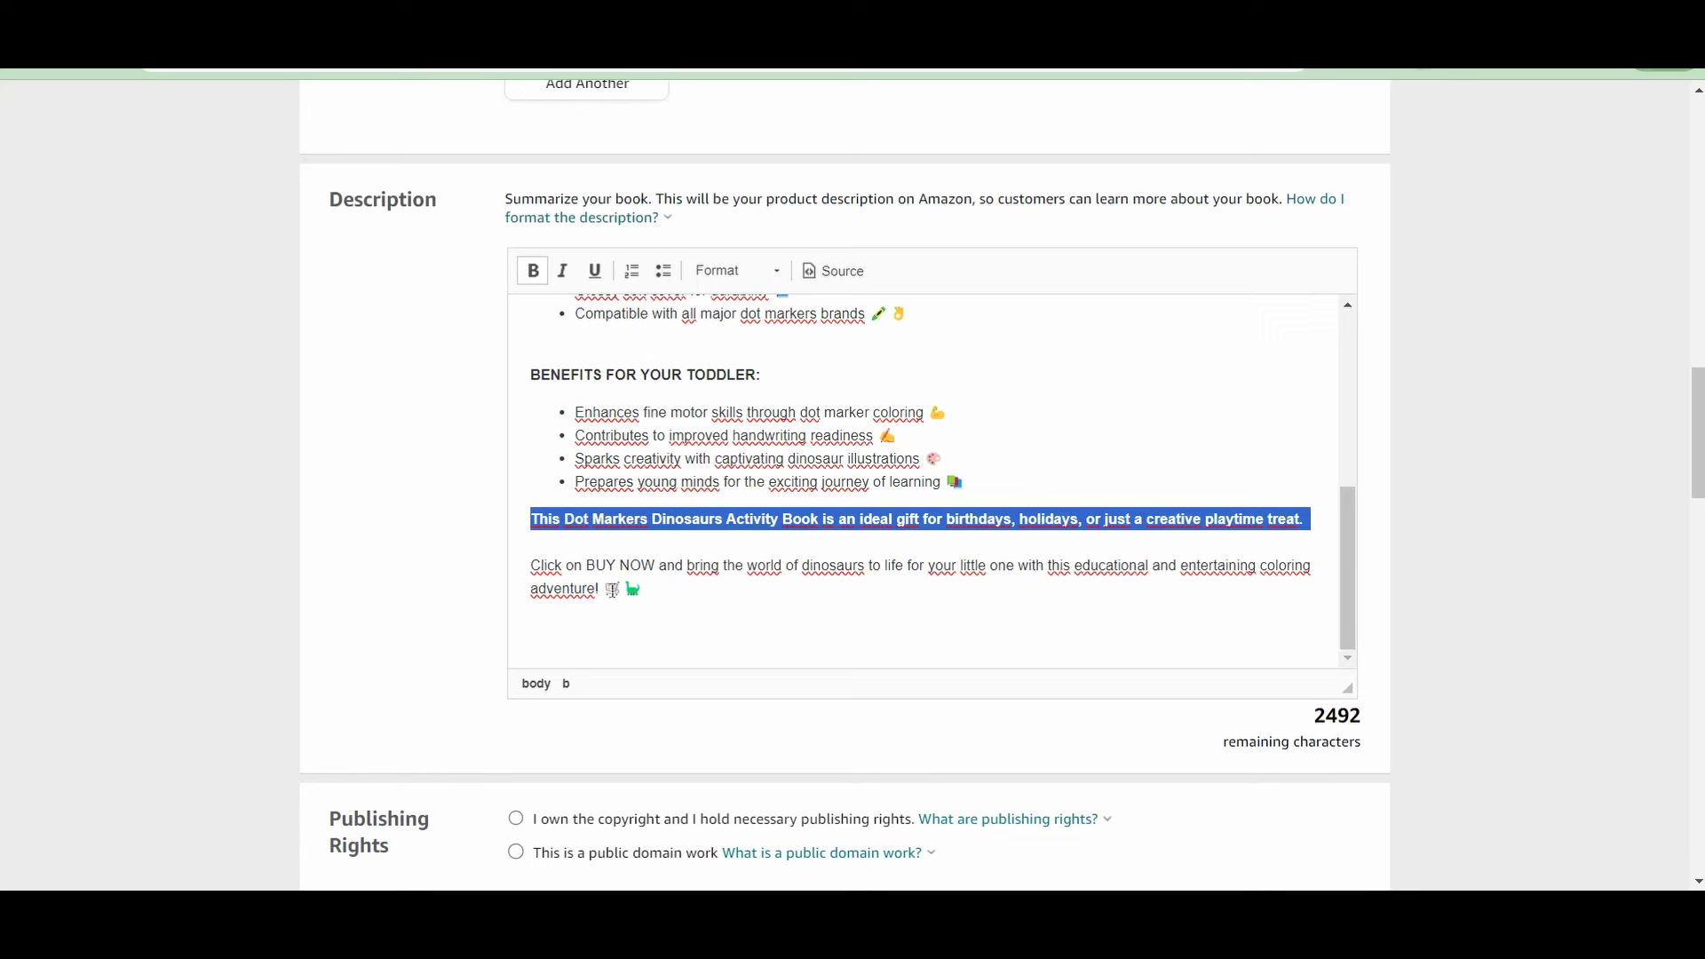
Remove the surplus blank line after the closing BUY NOW paragraph of the description
{"action": "left_click_drag", "start_coordinate": [641, 590], "coordinate": [520, 568]}
{"action": "left_click", "coordinate": [505, 568]}
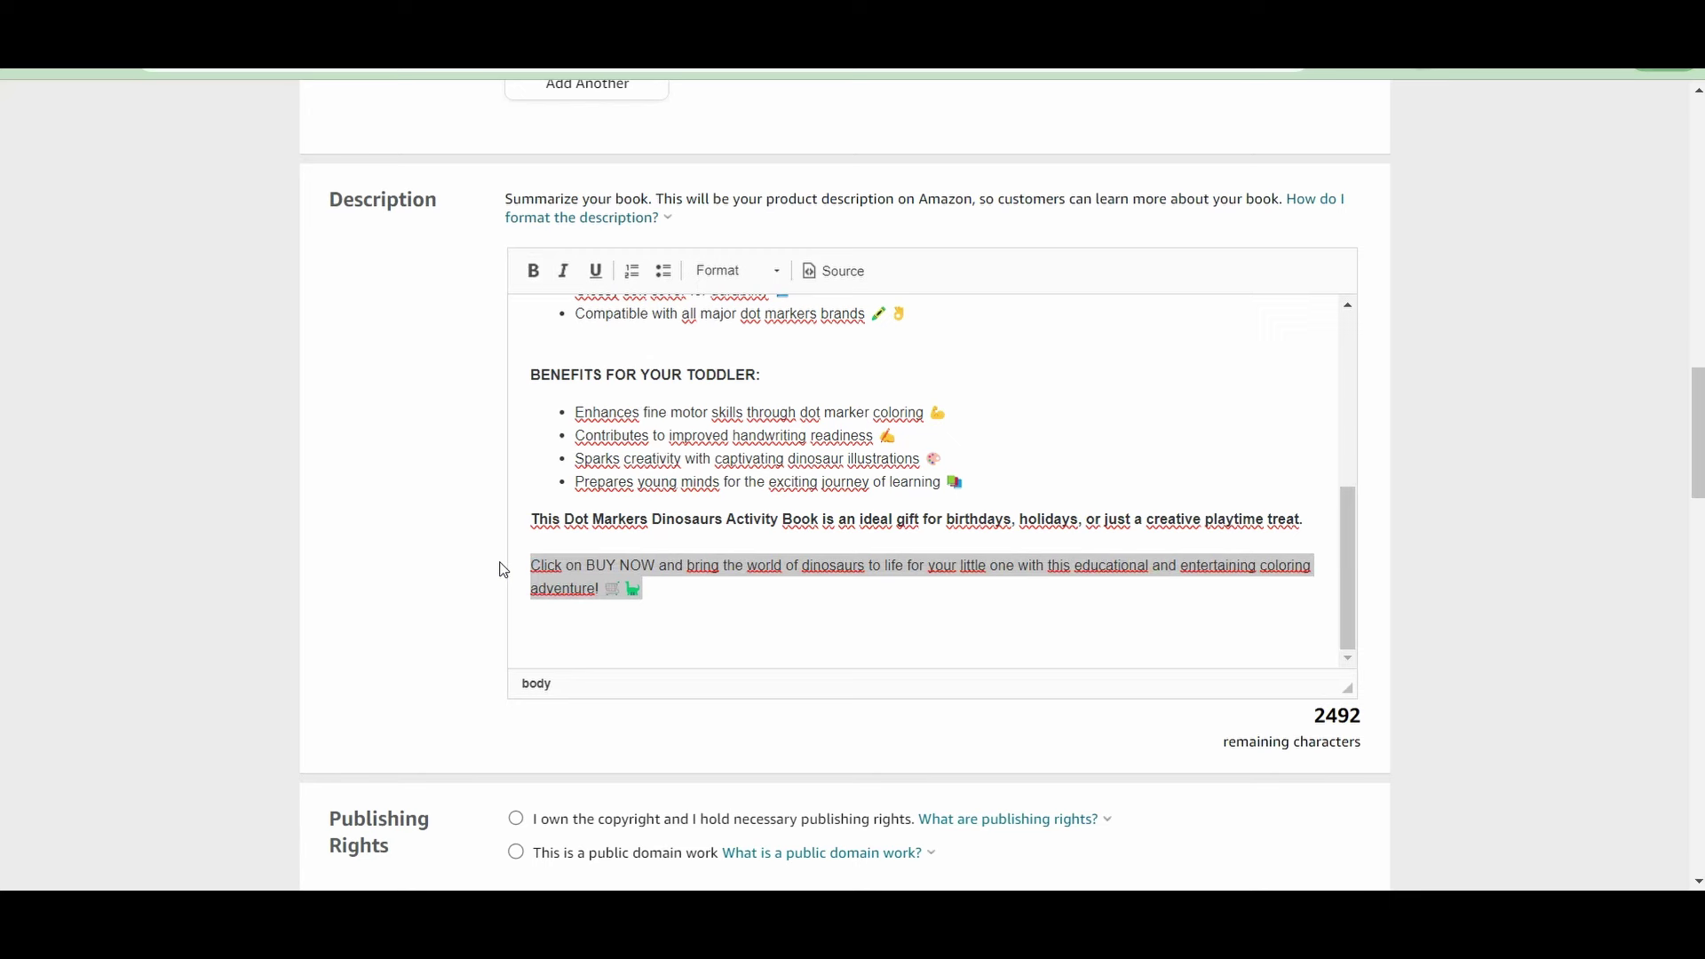
{"action": "left_click", "coordinate": [657, 591]}
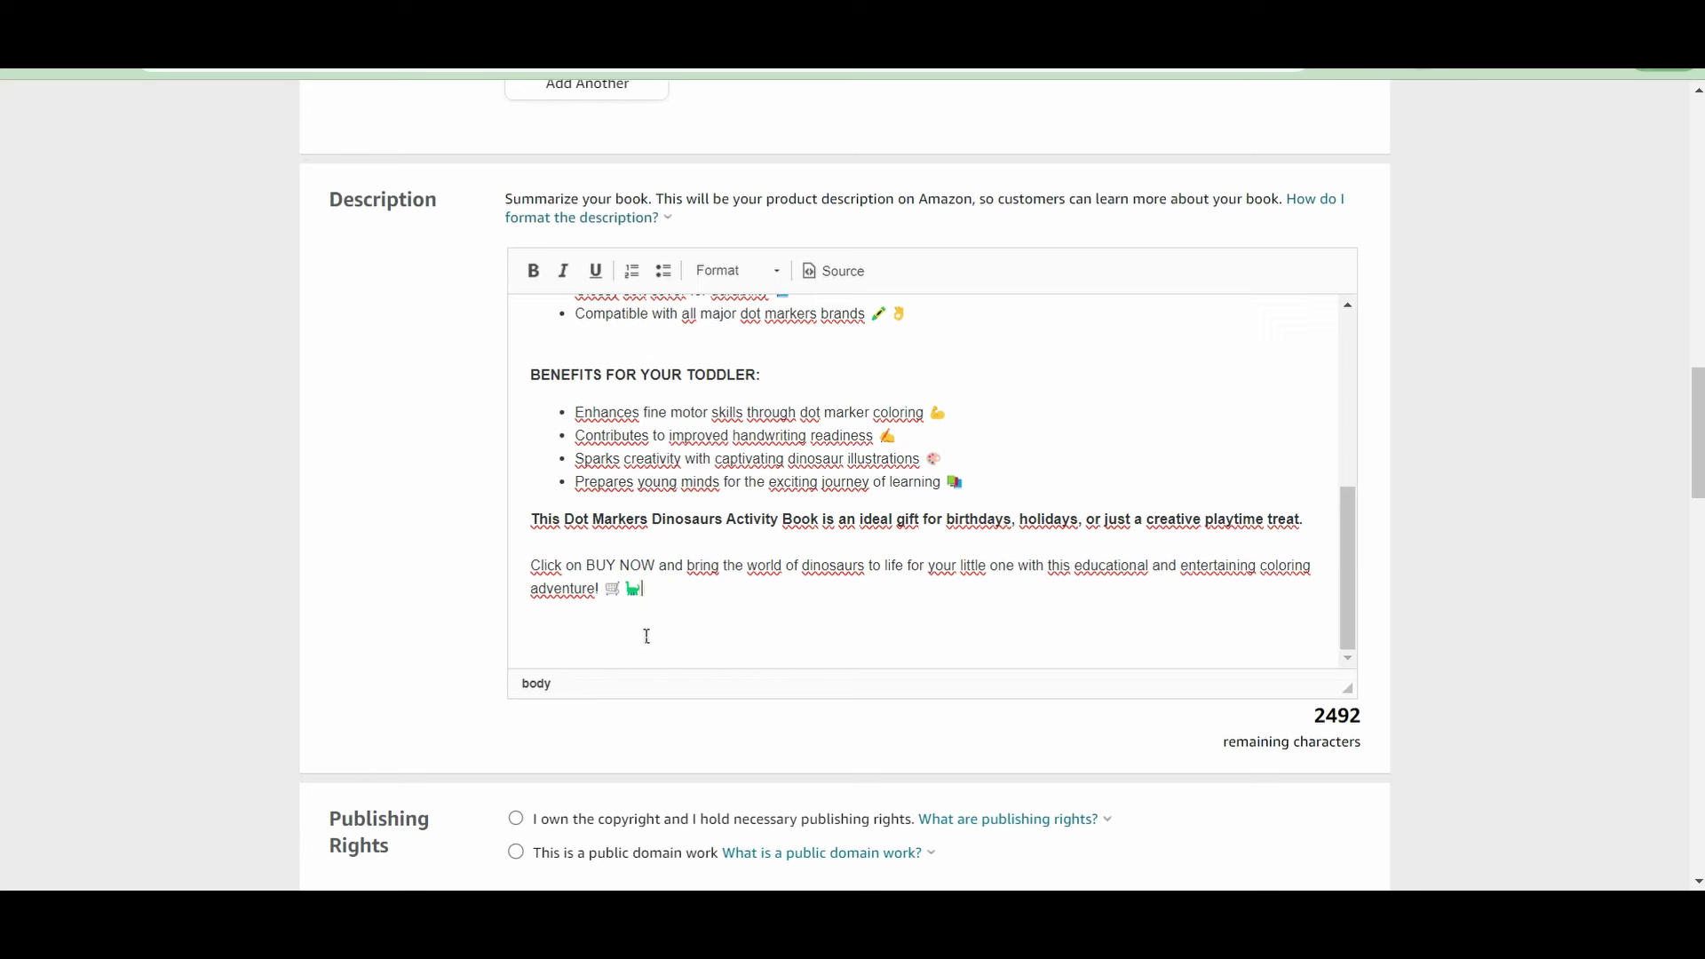
{"action": "key", "text": "Delete"}
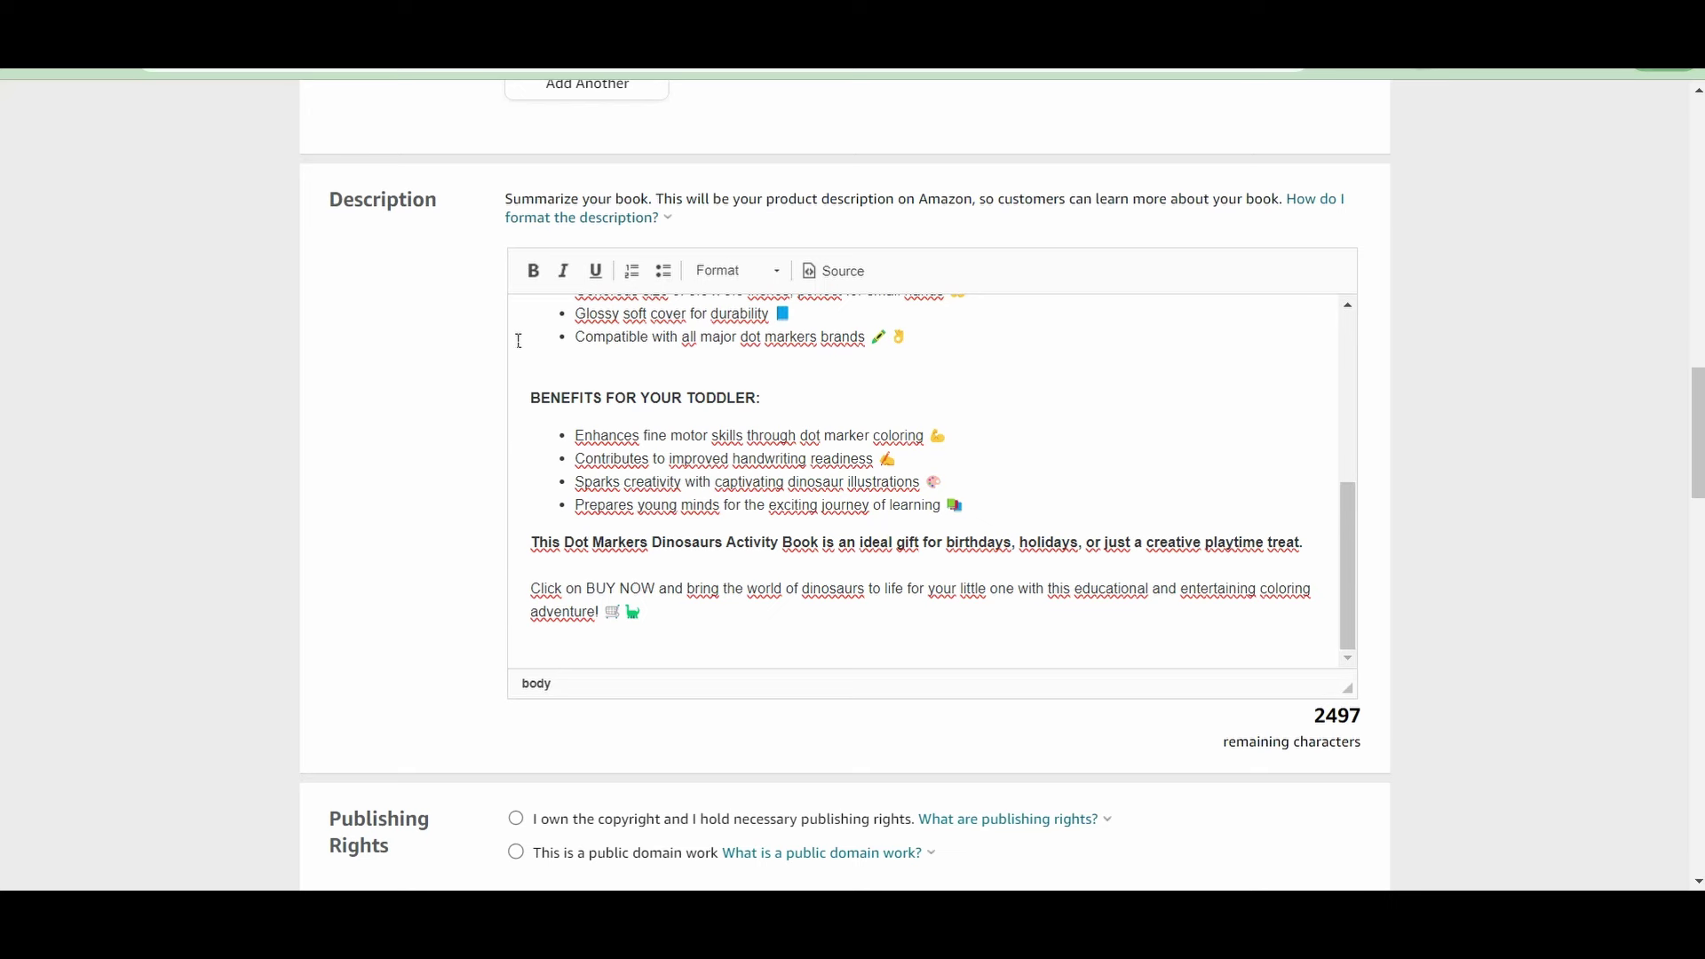
Review the bold lines of the description: the title, the PRODUCT DETAILS and BENEFITS FOR YOUR TODDLER headings, and the gift-idea sentence
{"action": "scroll", "coordinate": [889, 579], "scroll_direction": "up", "scroll_amount": 3}
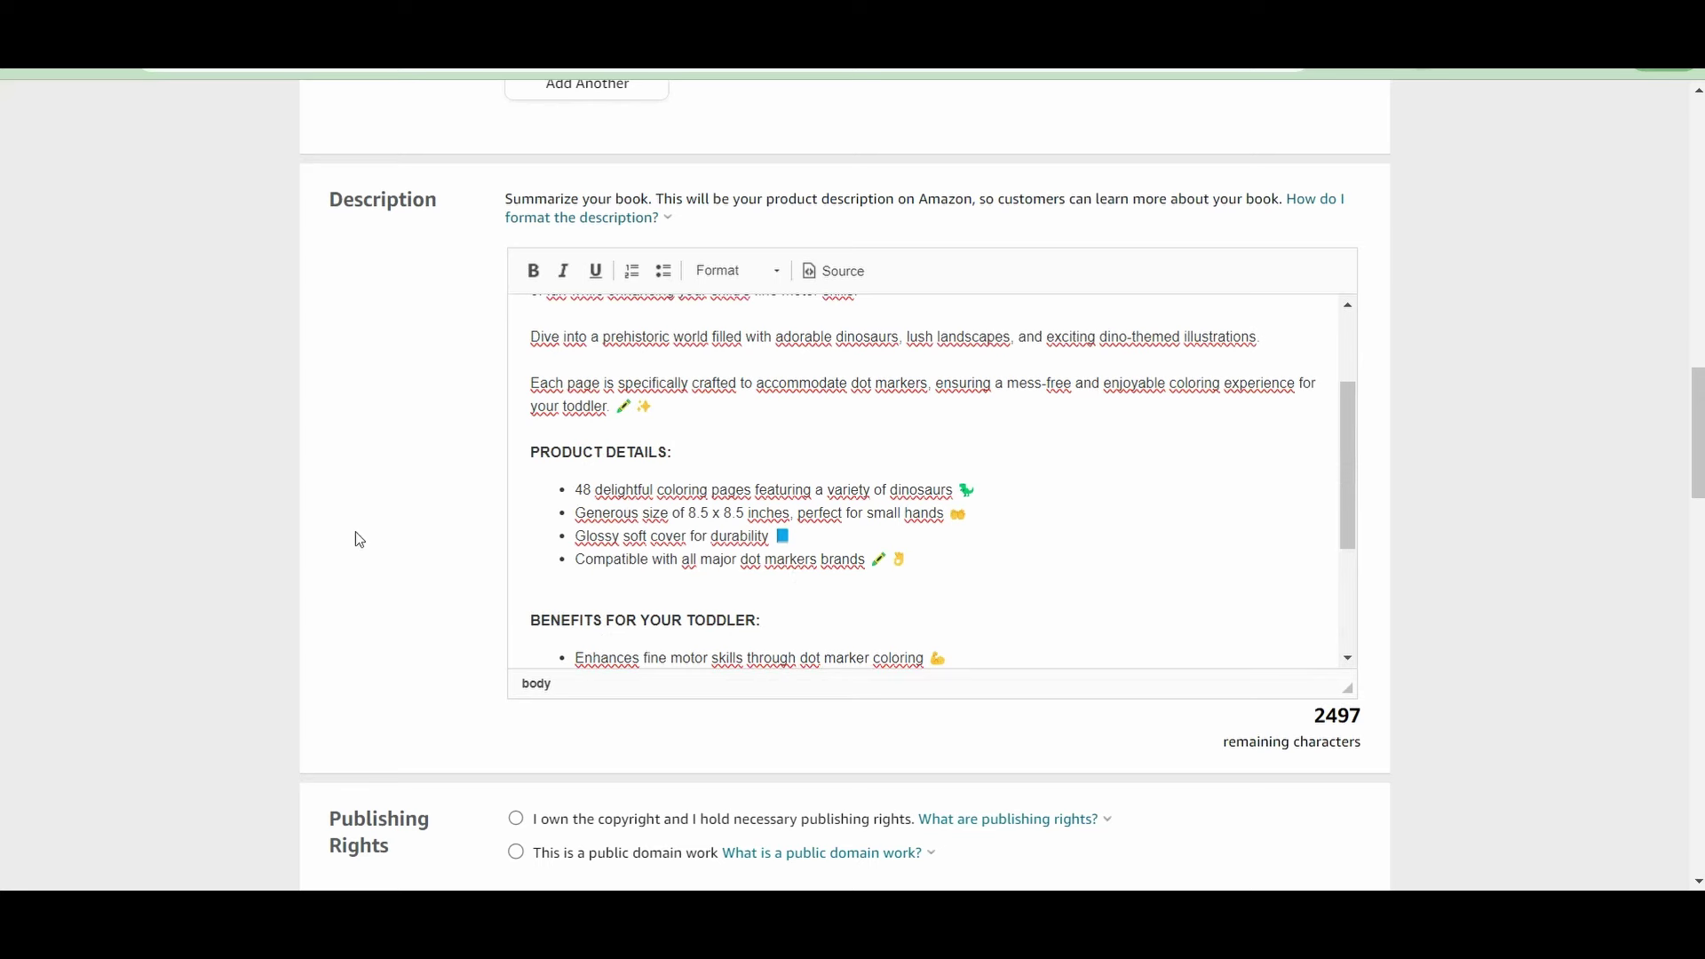
{"action": "scroll", "coordinate": [745, 494], "scroll_direction": "up", "scroll_amount": 3}
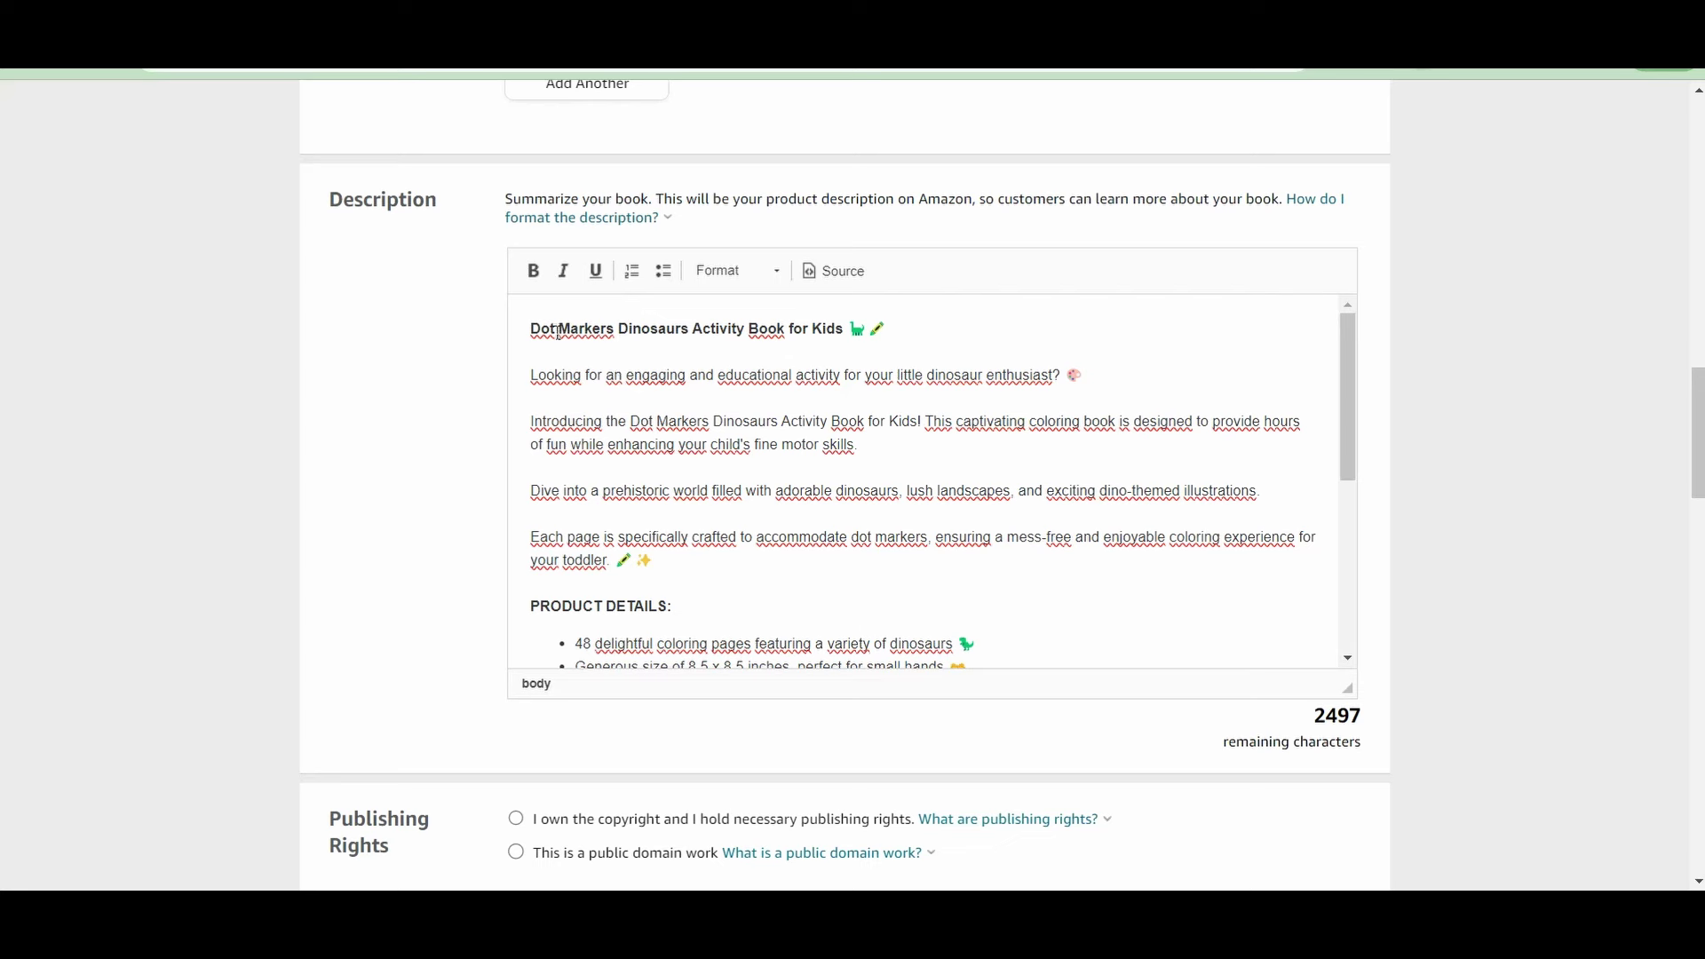
{"action": "left_click_drag", "start_coordinate": [541, 327], "coordinate": [959, 328]}
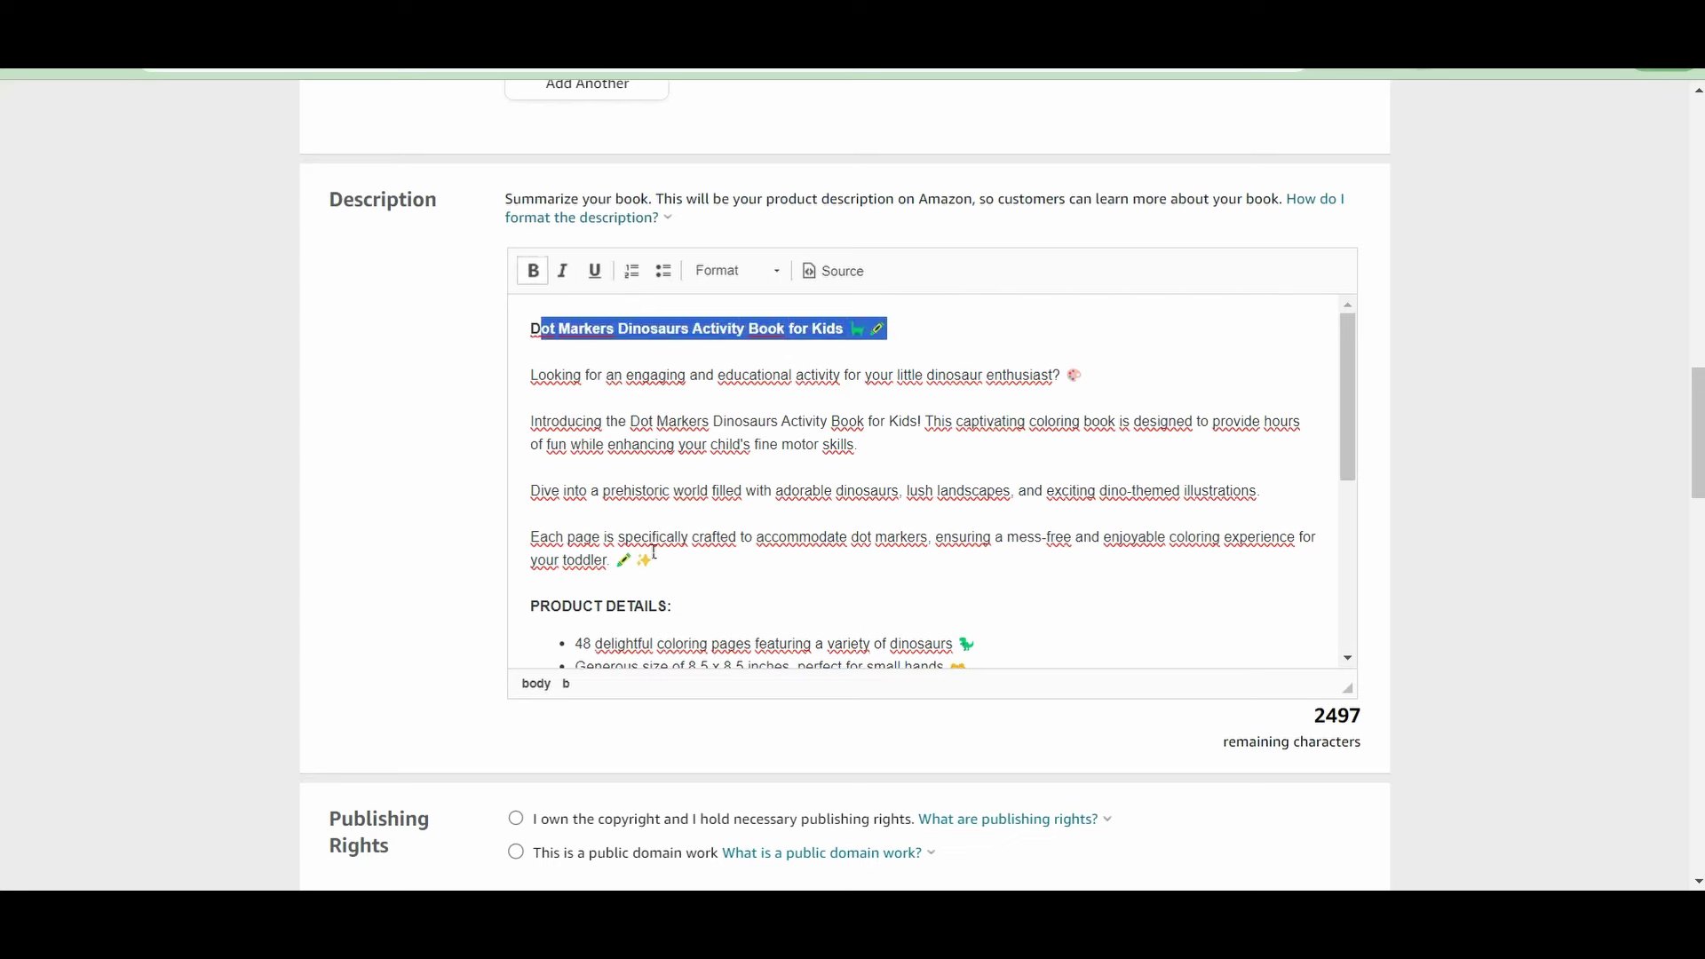
{"action": "left_click_drag", "start_coordinate": [534, 607], "coordinate": [731, 607]}
{"action": "scroll", "coordinate": [728, 479], "scroll_direction": "down", "scroll_amount": 4}
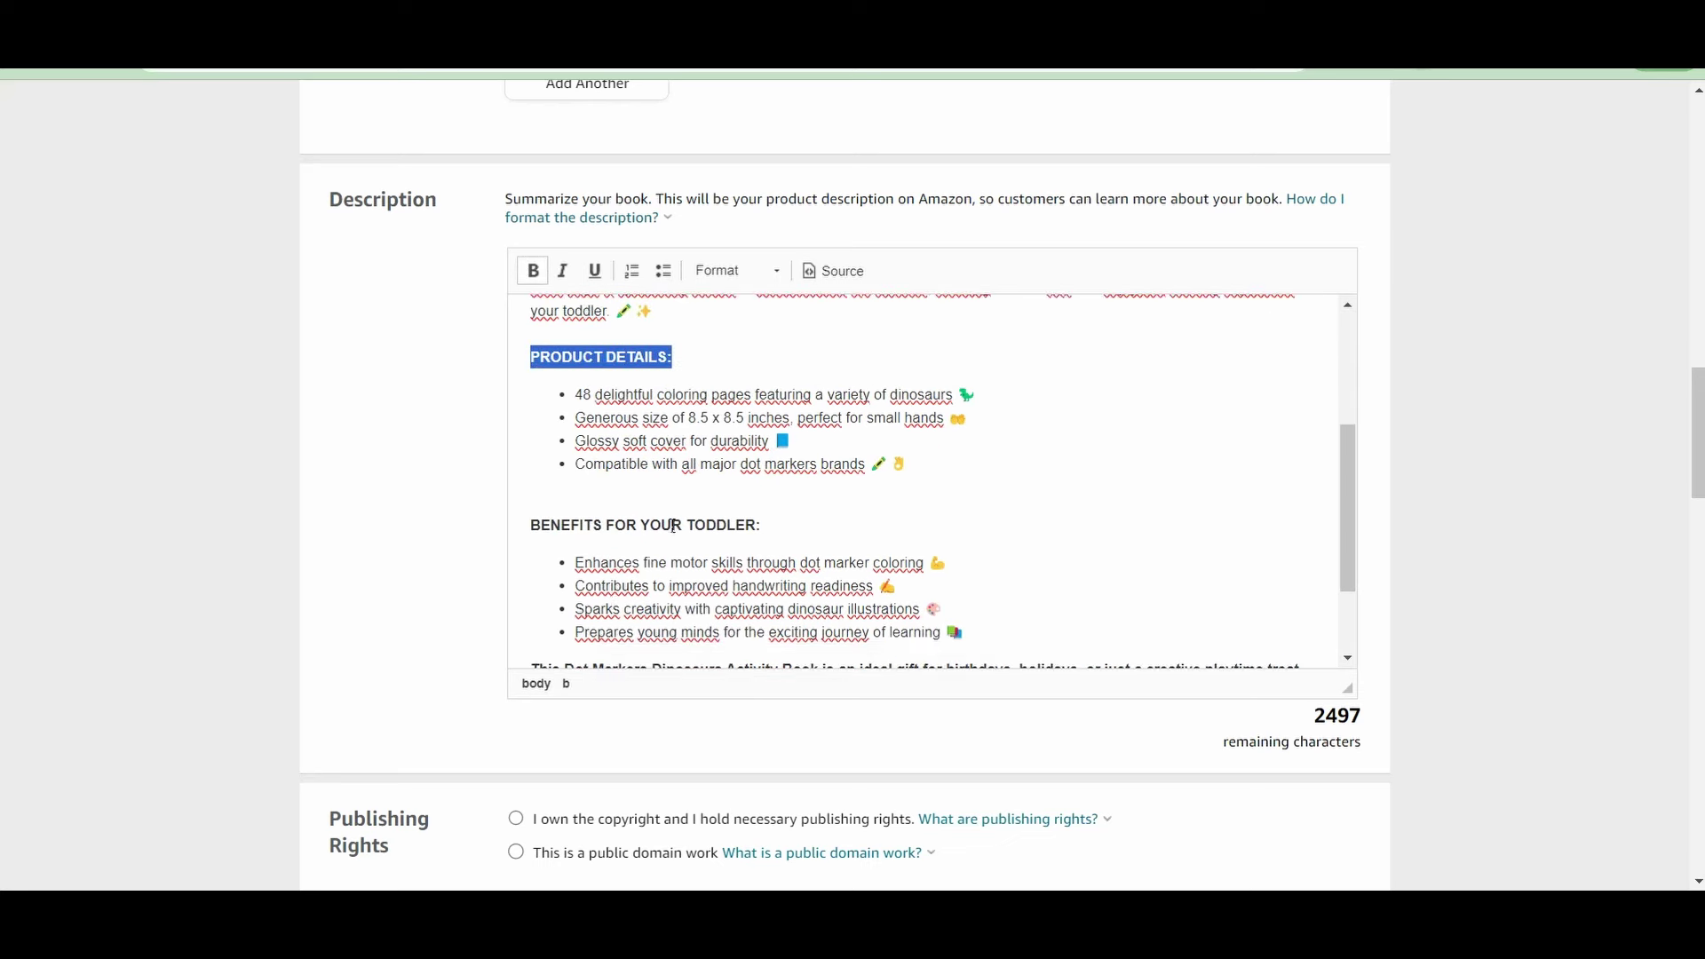
{"action": "left_click_drag", "start_coordinate": [532, 442], "coordinate": [935, 432]}
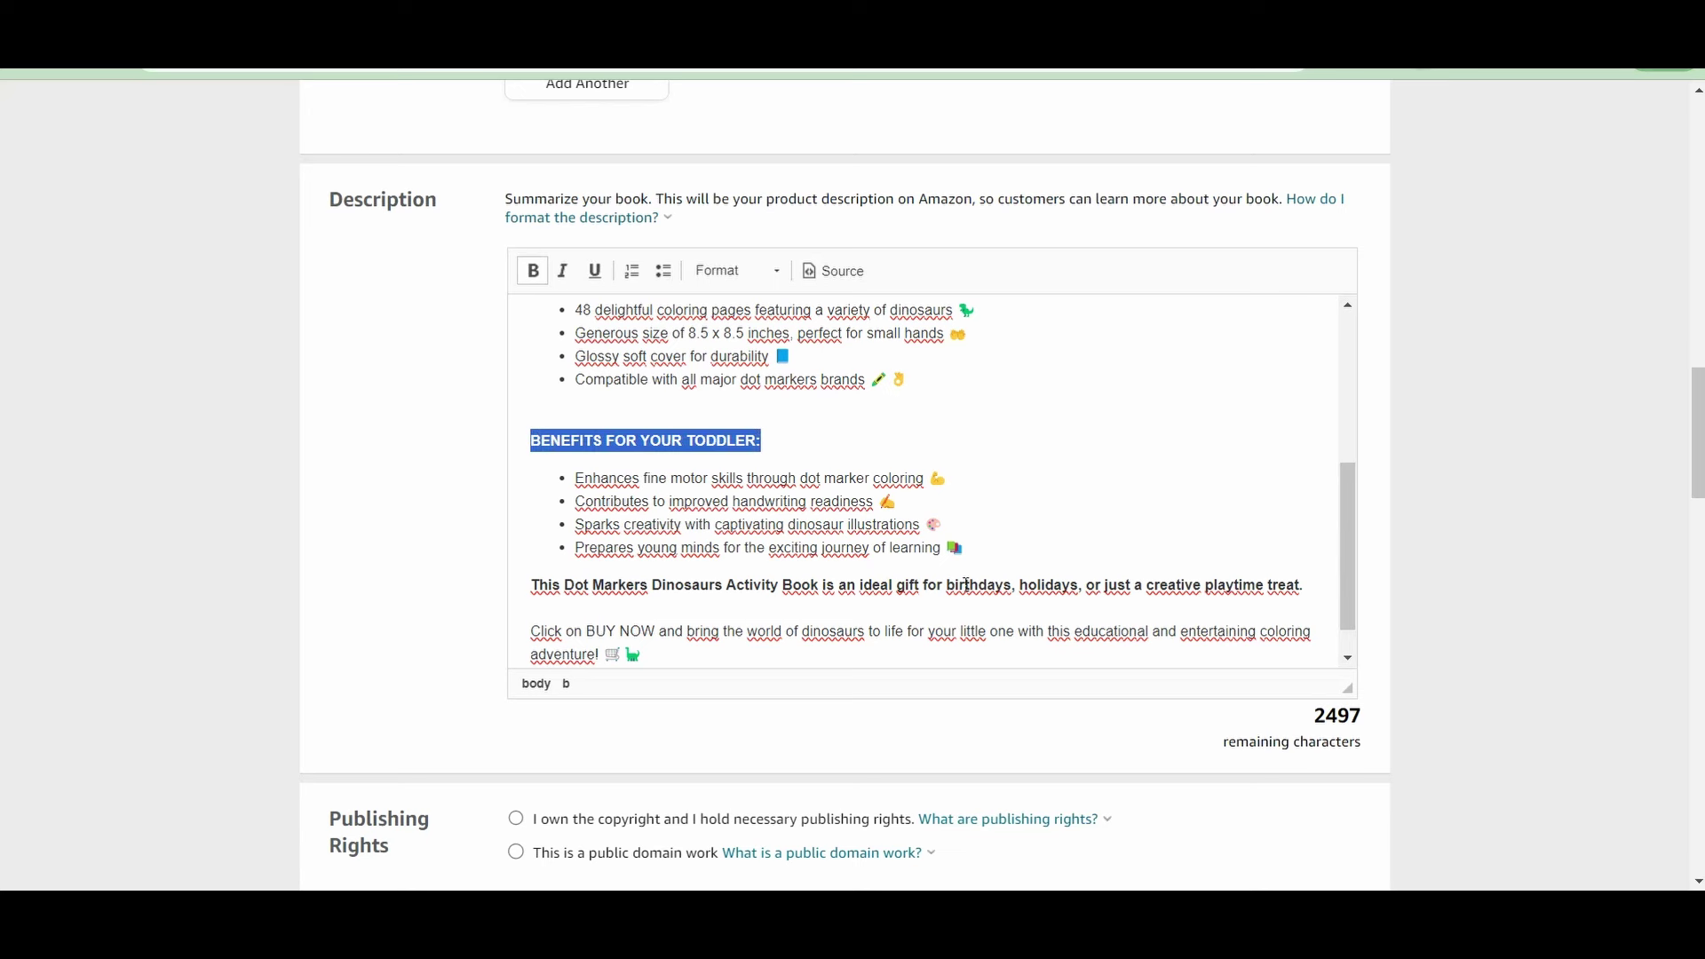
{"action": "left_click", "coordinate": [931, 595]}
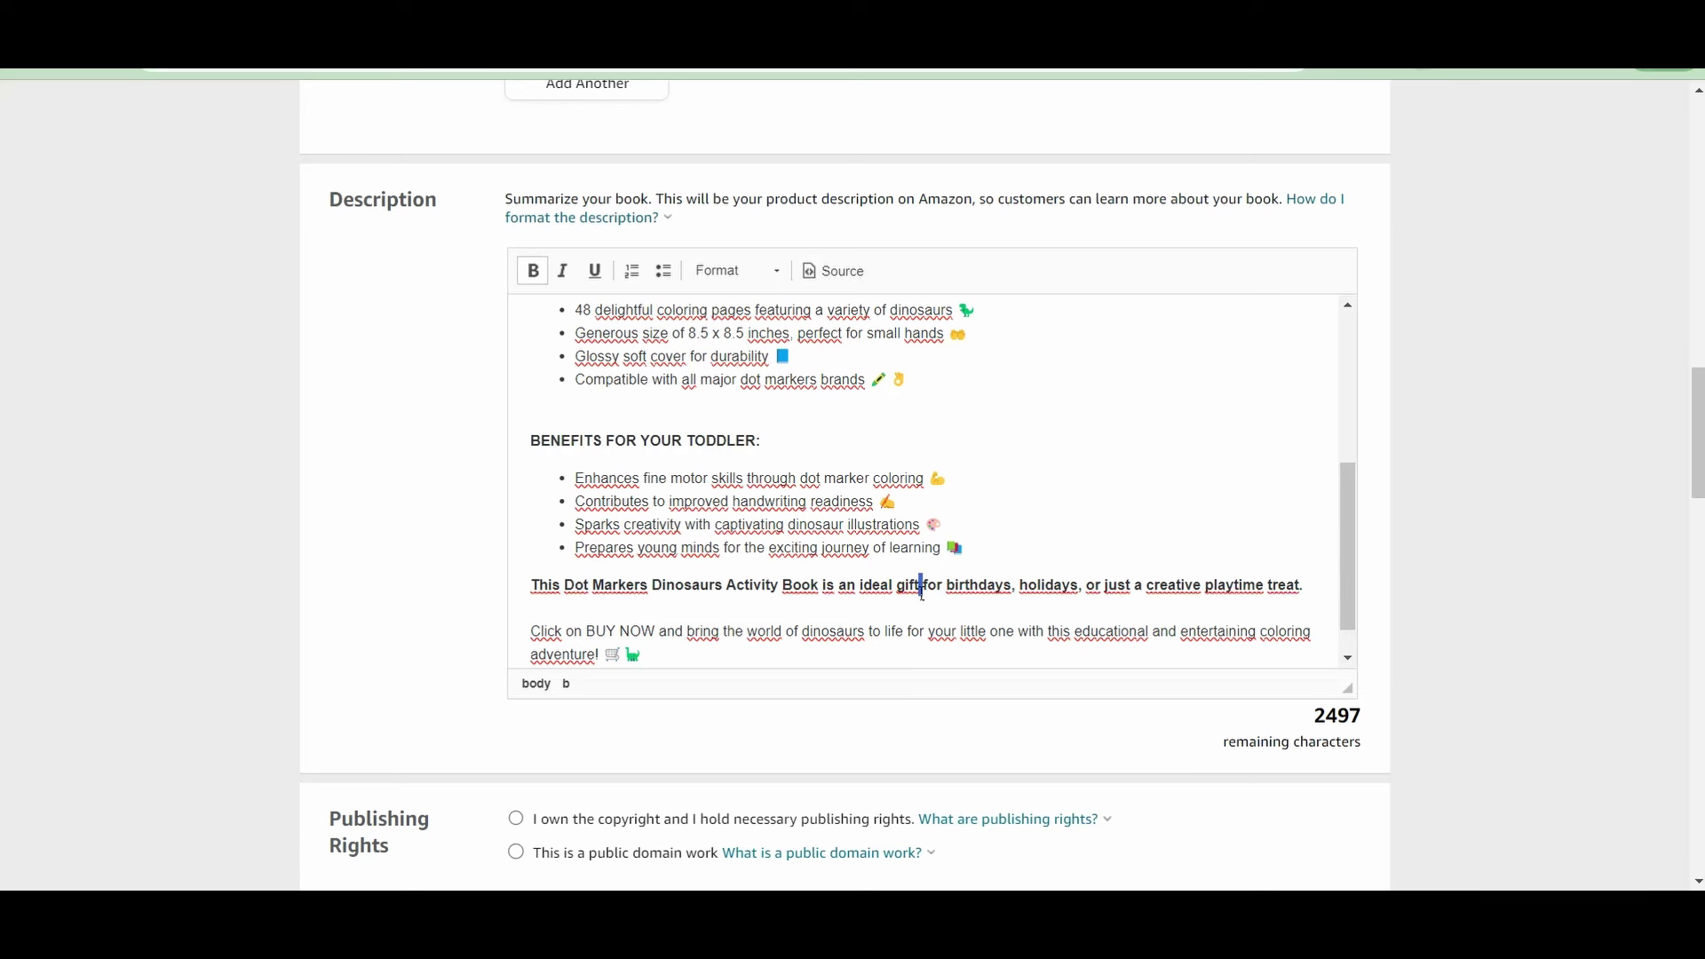
{"action": "triple_click", "coordinate": [915, 587]}
Underline the words BUY NOW in the closing paragraph of the description
{"action": "left_click", "coordinate": [519, 625]}
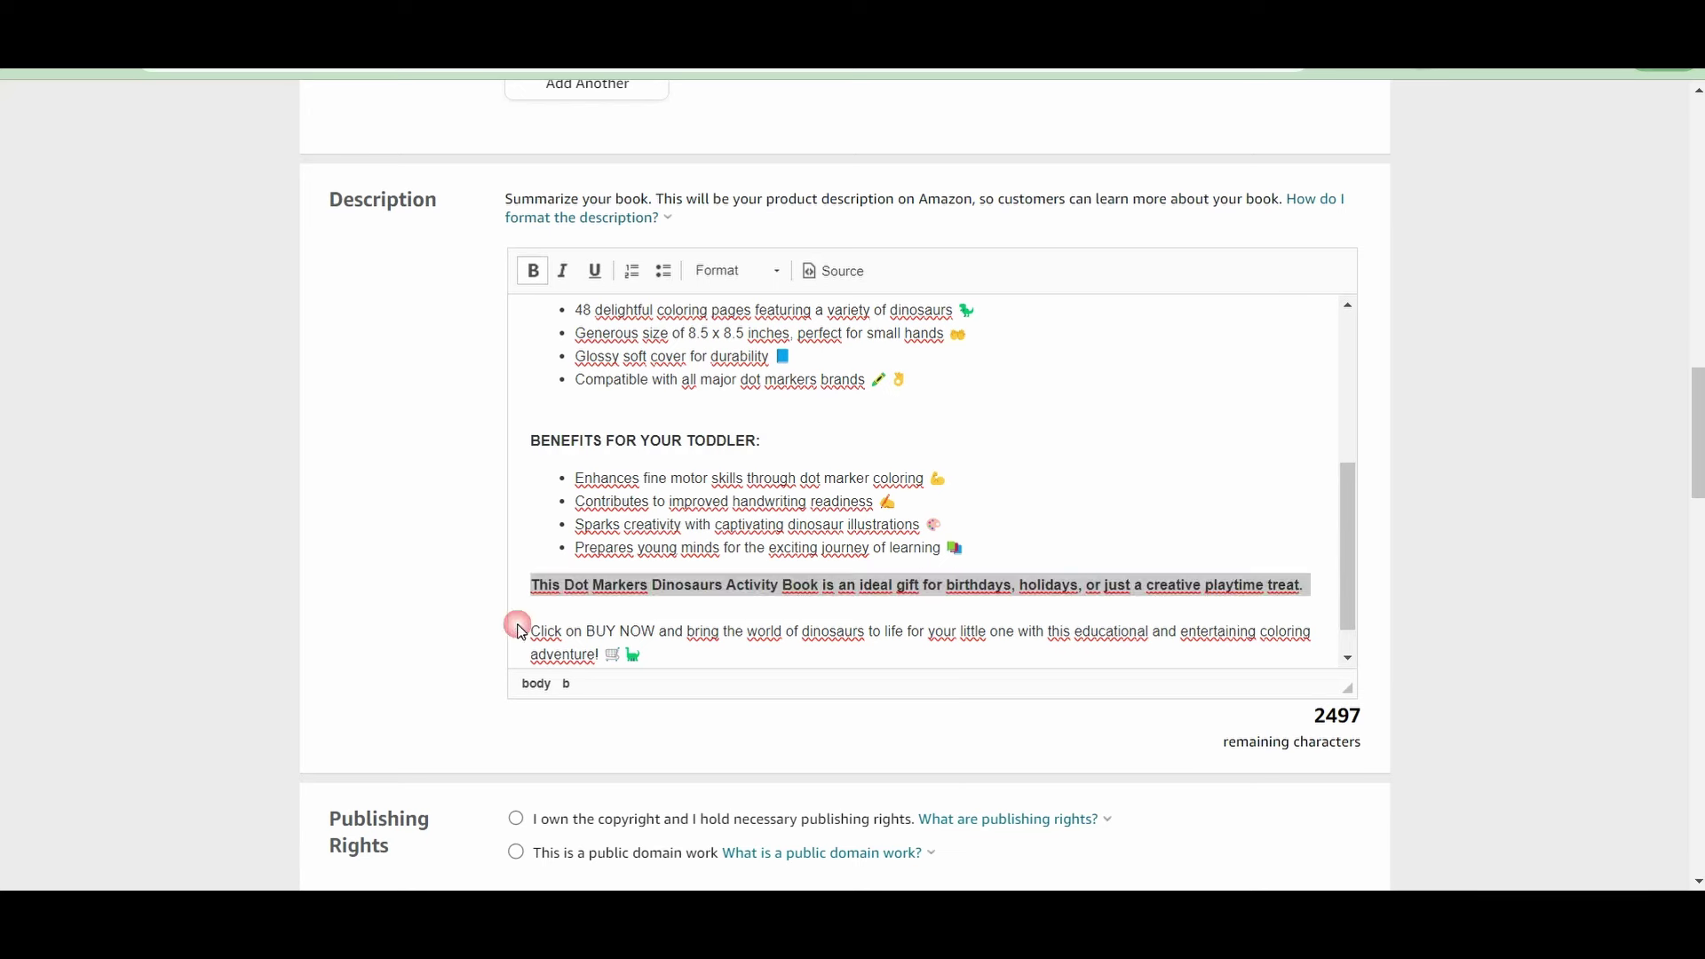
{"action": "left_click_drag", "start_coordinate": [530, 632], "coordinate": [591, 633]}
{"action": "left_click", "coordinate": [595, 271]}
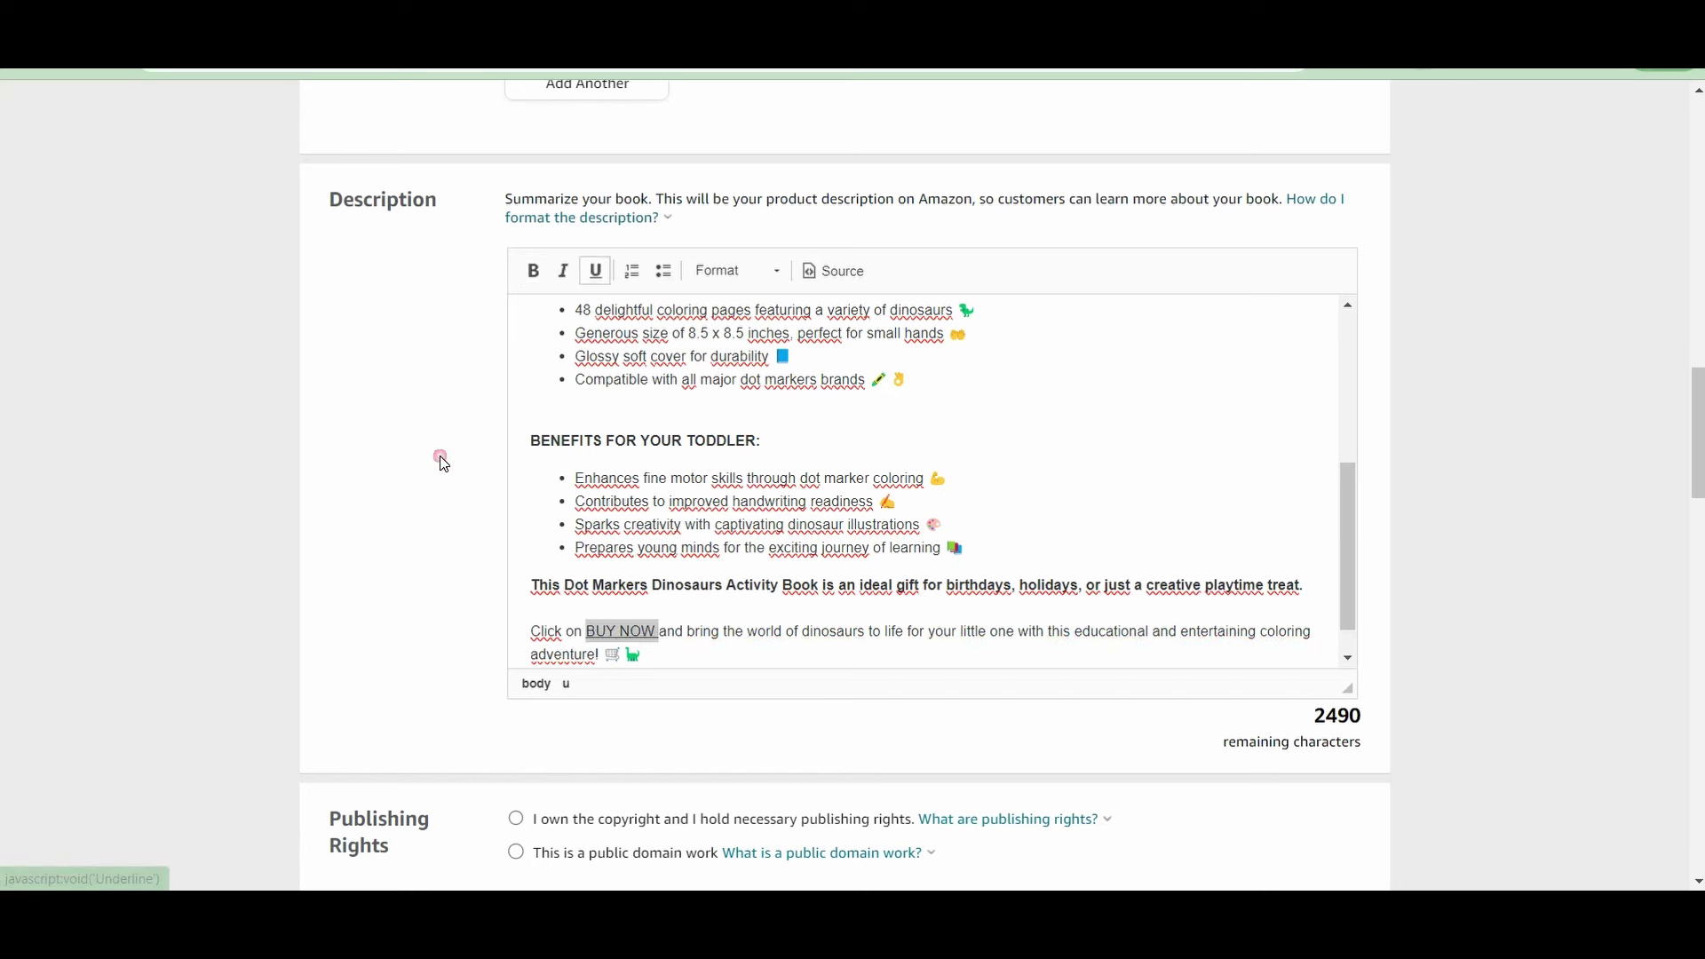
{"action": "left_click", "coordinate": [552, 556]}
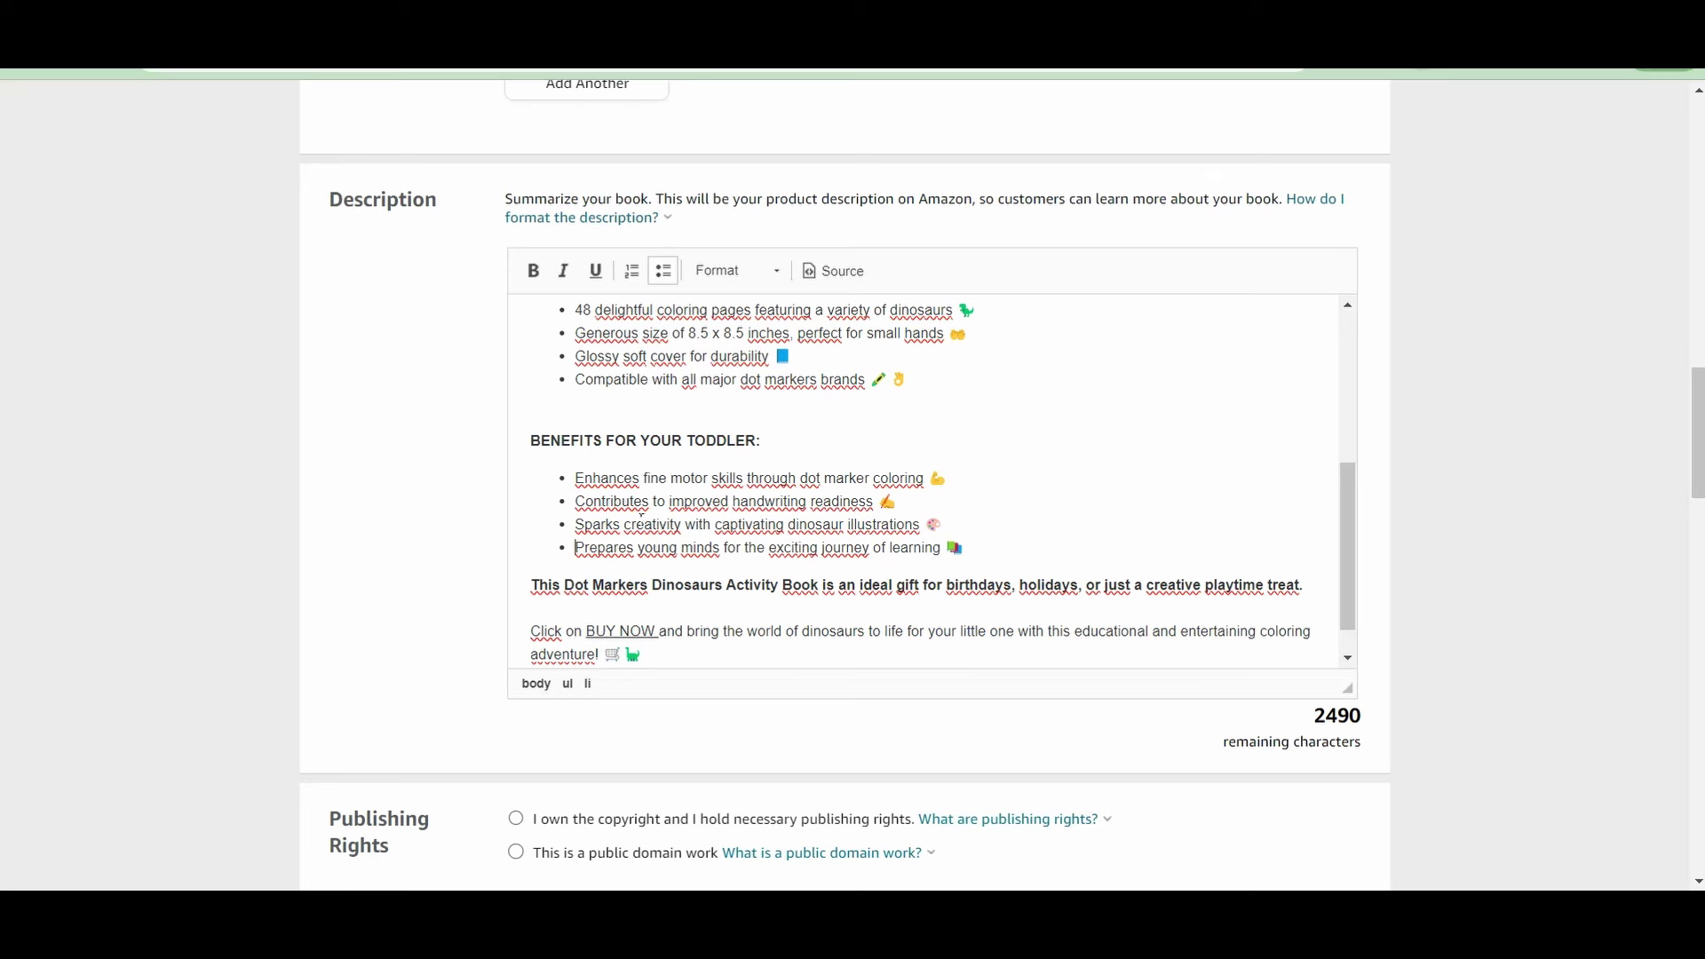
Look over the whole formatted description once more, from its title to the closing paragraph
{"action": "scroll", "coordinate": [647, 539], "scroll_direction": "down", "scroll_amount": 1}
{"action": "scroll", "coordinate": [1503, 368], "scroll_direction": "down", "scroll_amount": 3}
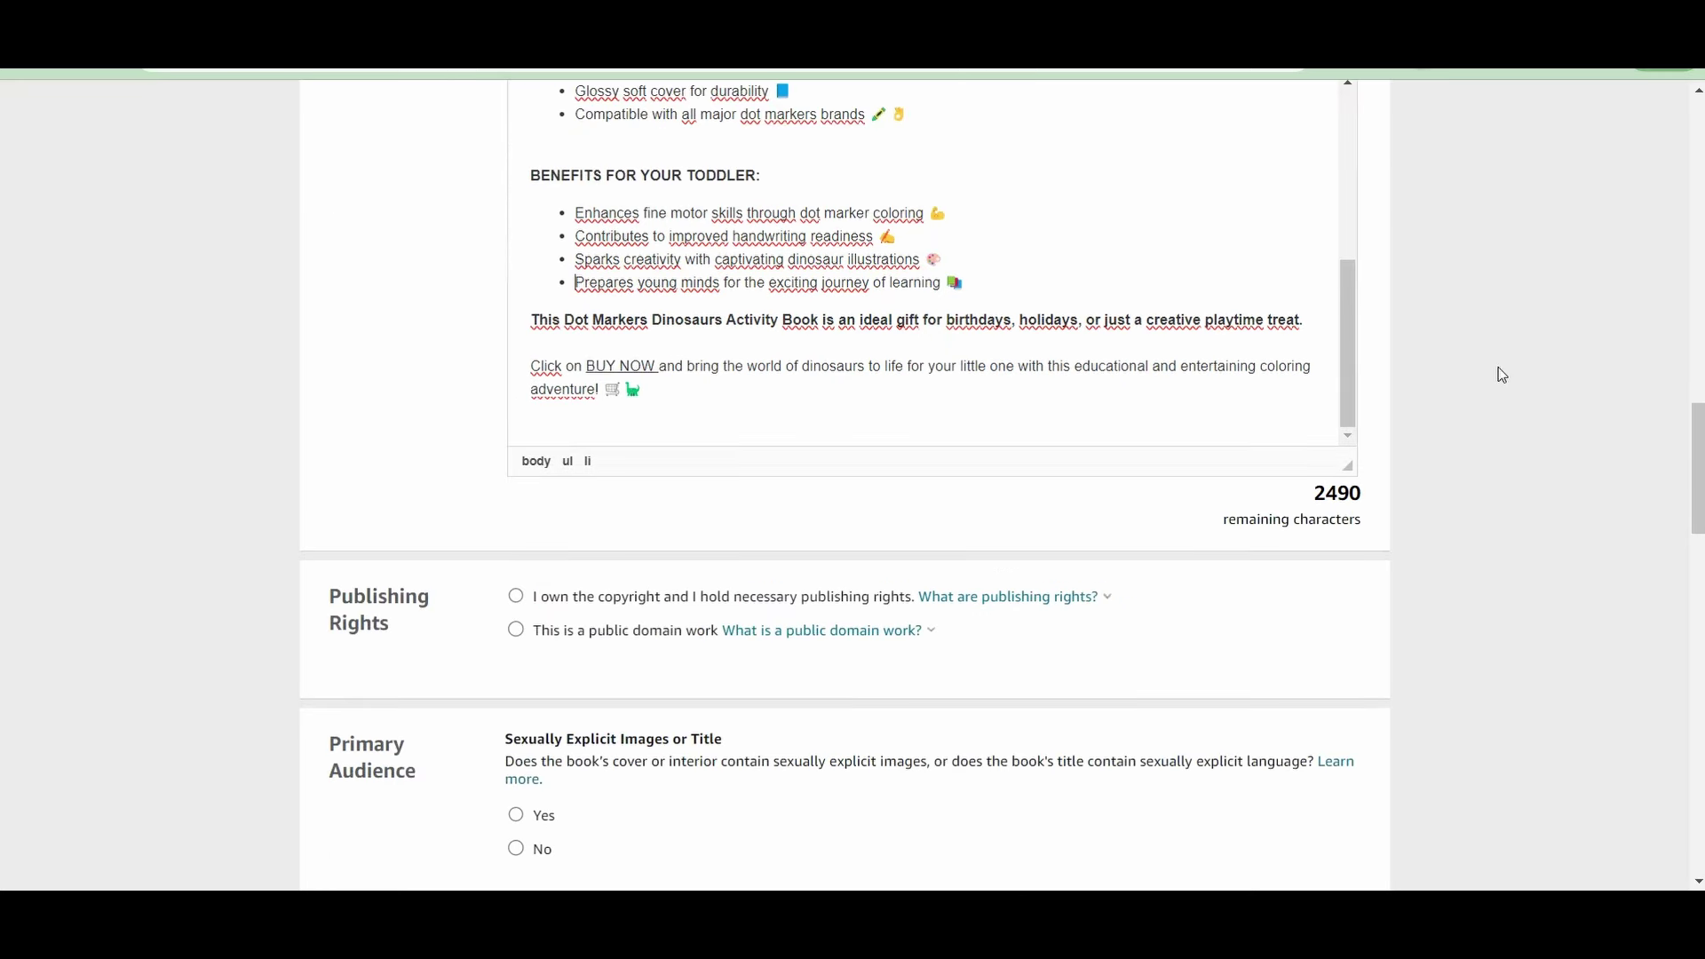
{"action": "scroll", "coordinate": [1165, 396], "scroll_direction": "up", "scroll_amount": 5}
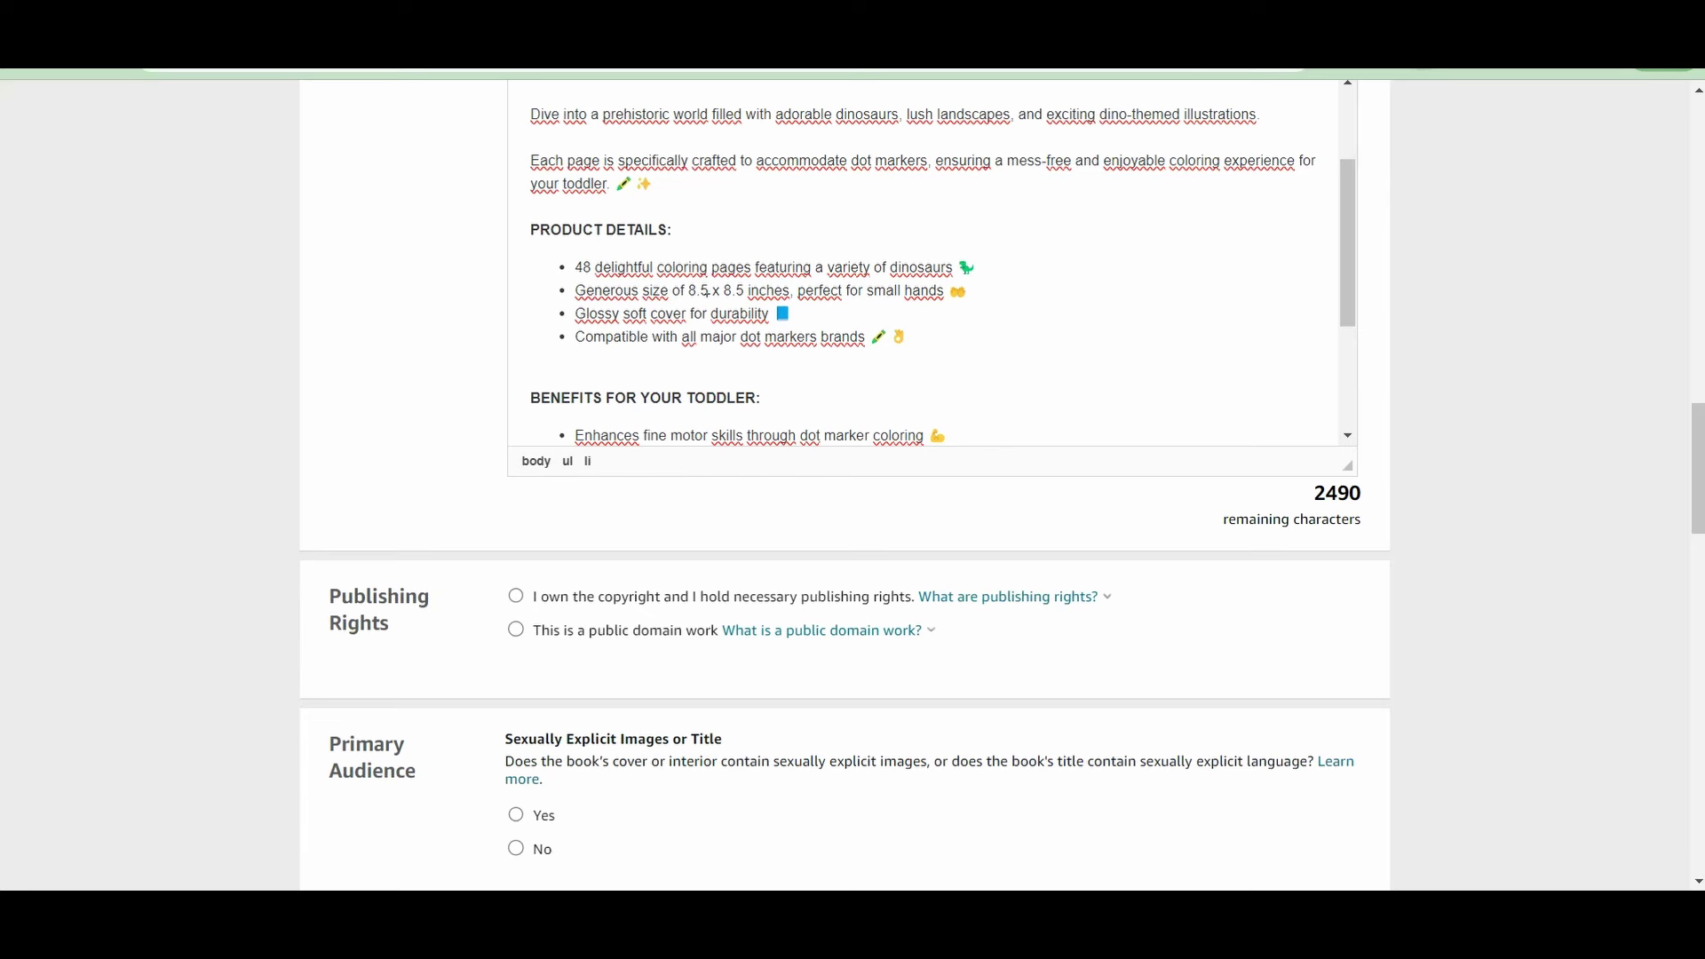
{"action": "scroll", "coordinate": [808, 189], "scroll_direction": "up", "scroll_amount": 3}
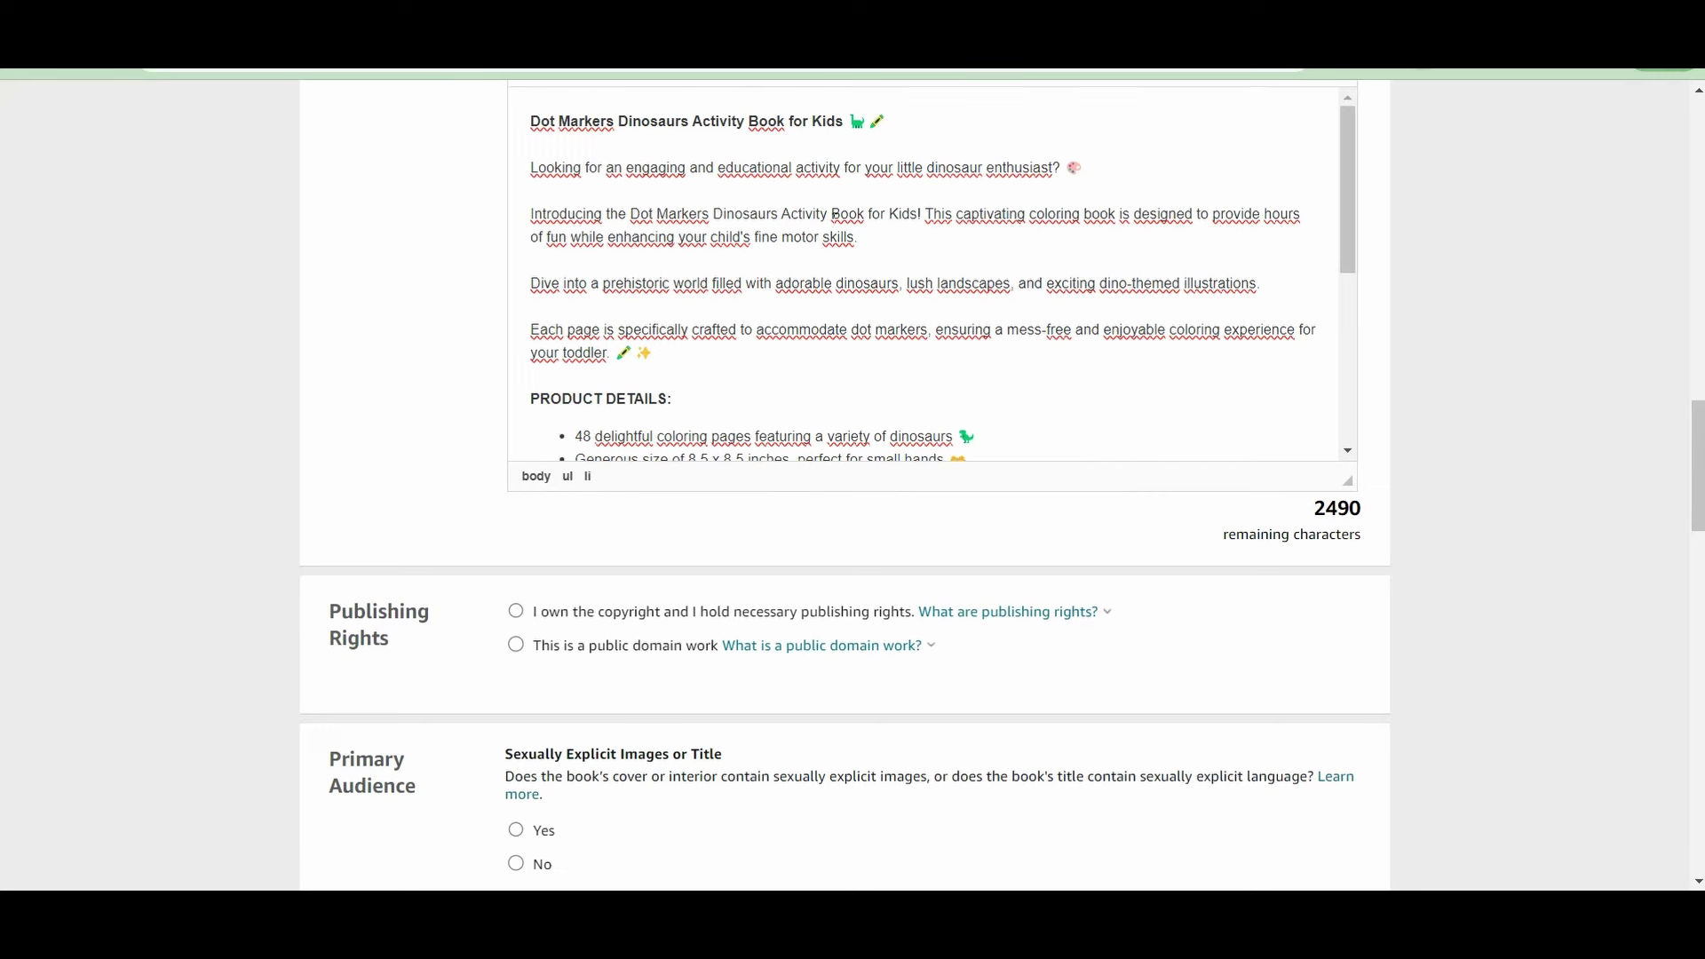
{"action": "scroll", "coordinate": [834, 220], "scroll_direction": "up", "scroll_amount": 1}
{"action": "scroll", "coordinate": [833, 223], "scroll_direction": "down", "scroll_amount": 4}
{"action": "scroll", "coordinate": [833, 223], "scroll_direction": "down", "scroll_amount": 1}
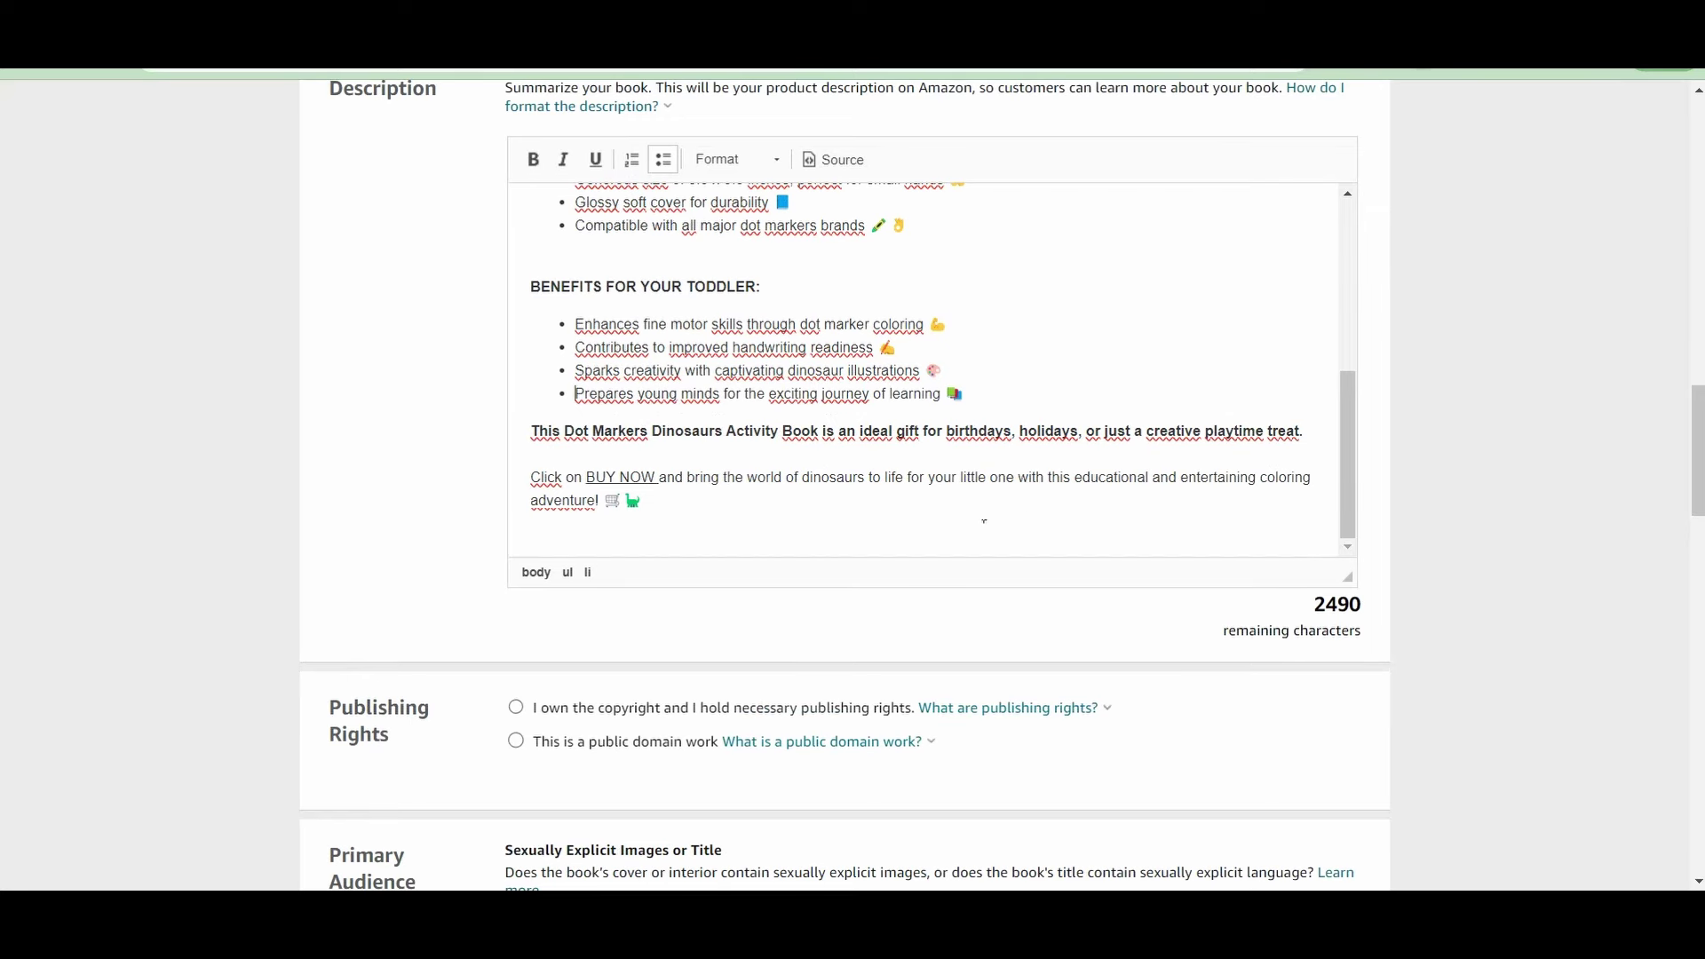
Declare ownership of the copyright and necessary publishing rights, and answer No to sexually explicit images or title
{"action": "scroll", "coordinate": [665, 632], "scroll_direction": "down", "scroll_amount": 1}
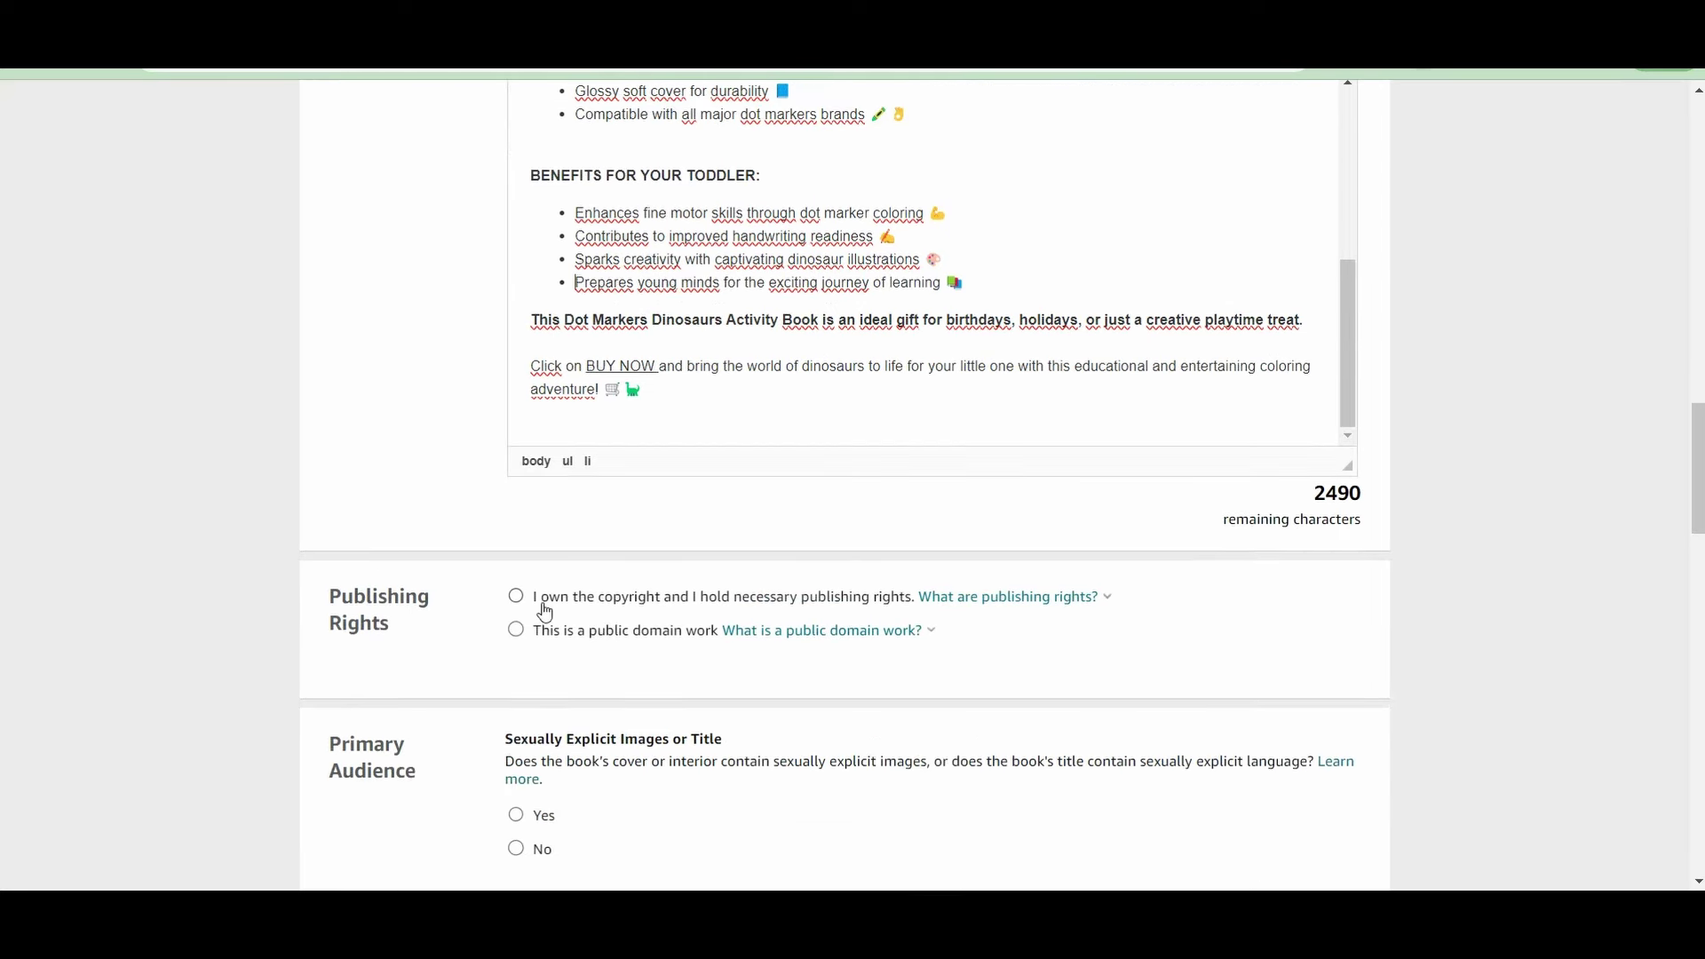
{"action": "left_click", "coordinate": [543, 596]}
{"action": "scroll", "coordinate": [453, 604], "scroll_direction": "down", "scroll_amount": 1}
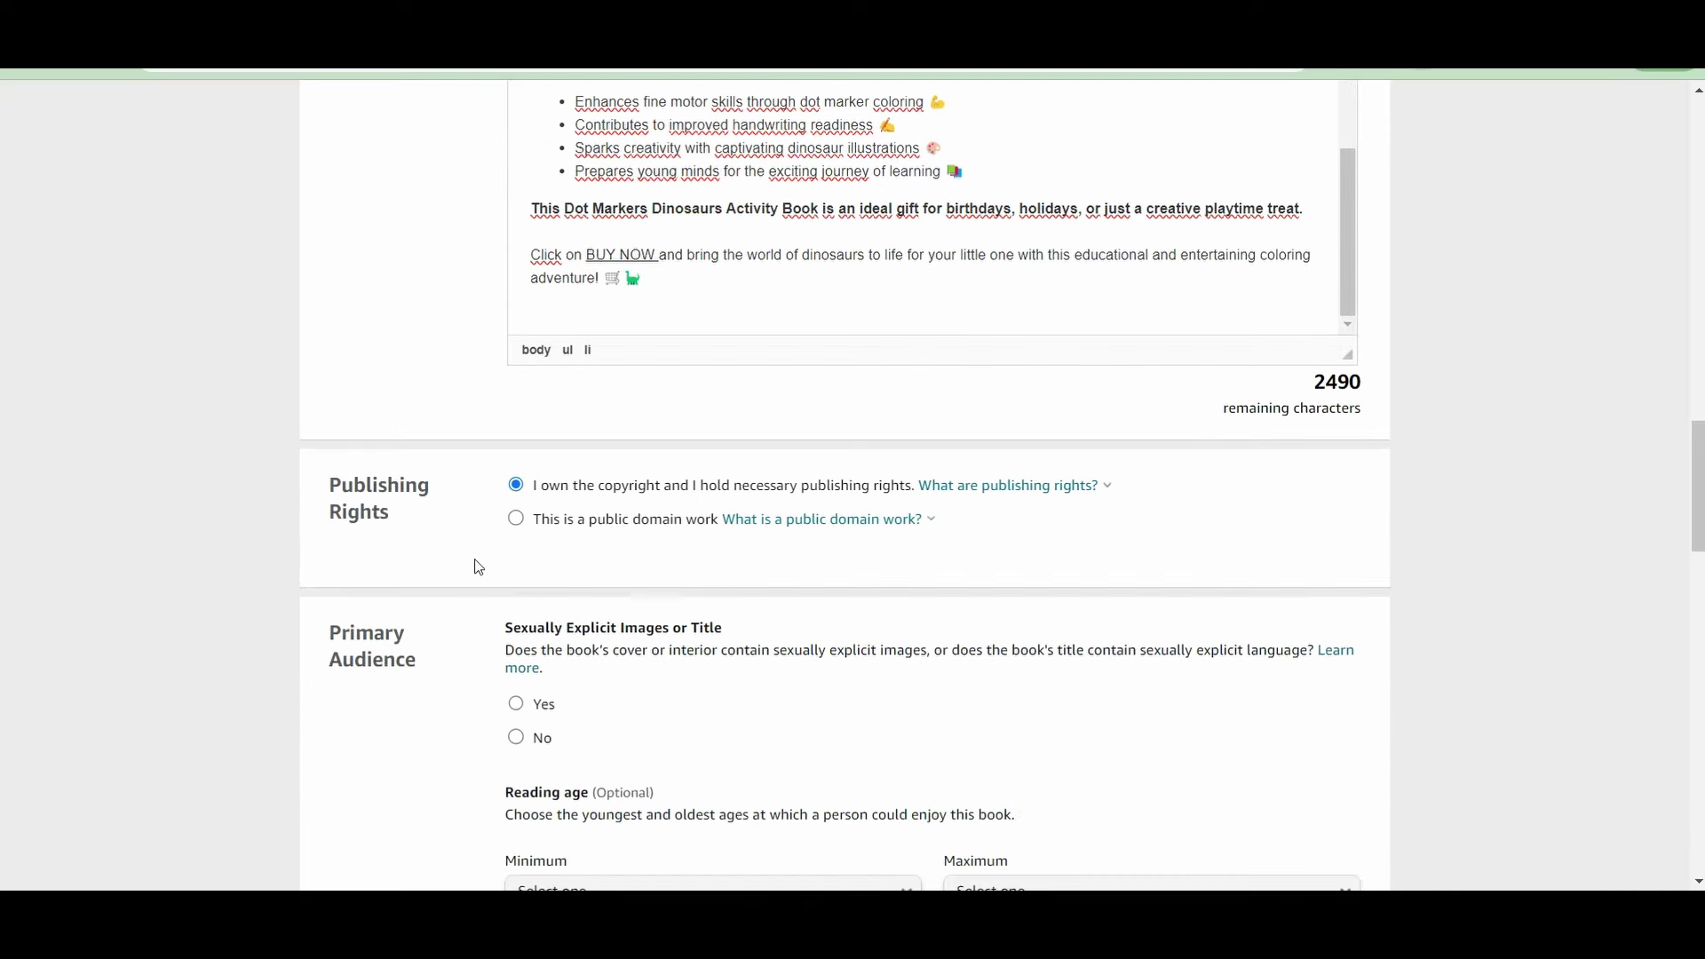
{"action": "left_click", "coordinate": [537, 742]}
Set the reading age to a minimum of 4 and a maximum of 8
{"action": "scroll", "coordinate": [679, 672], "scroll_direction": "down", "scroll_amount": 2}
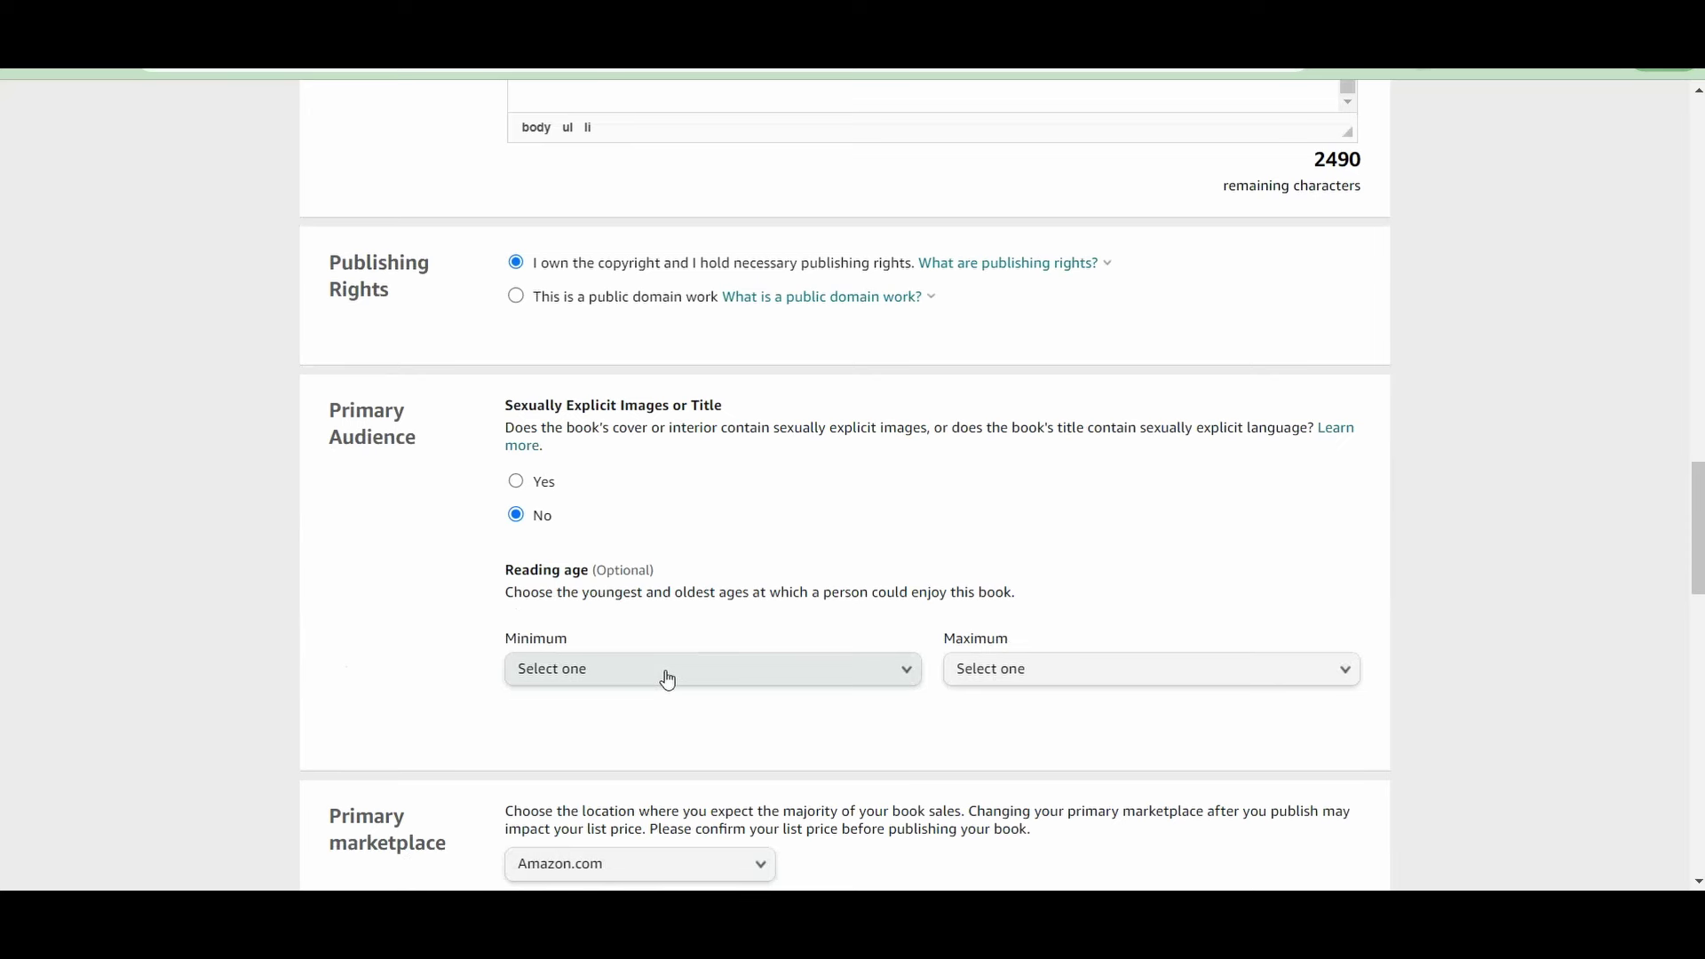
{"action": "left_click", "coordinate": [656, 680]}
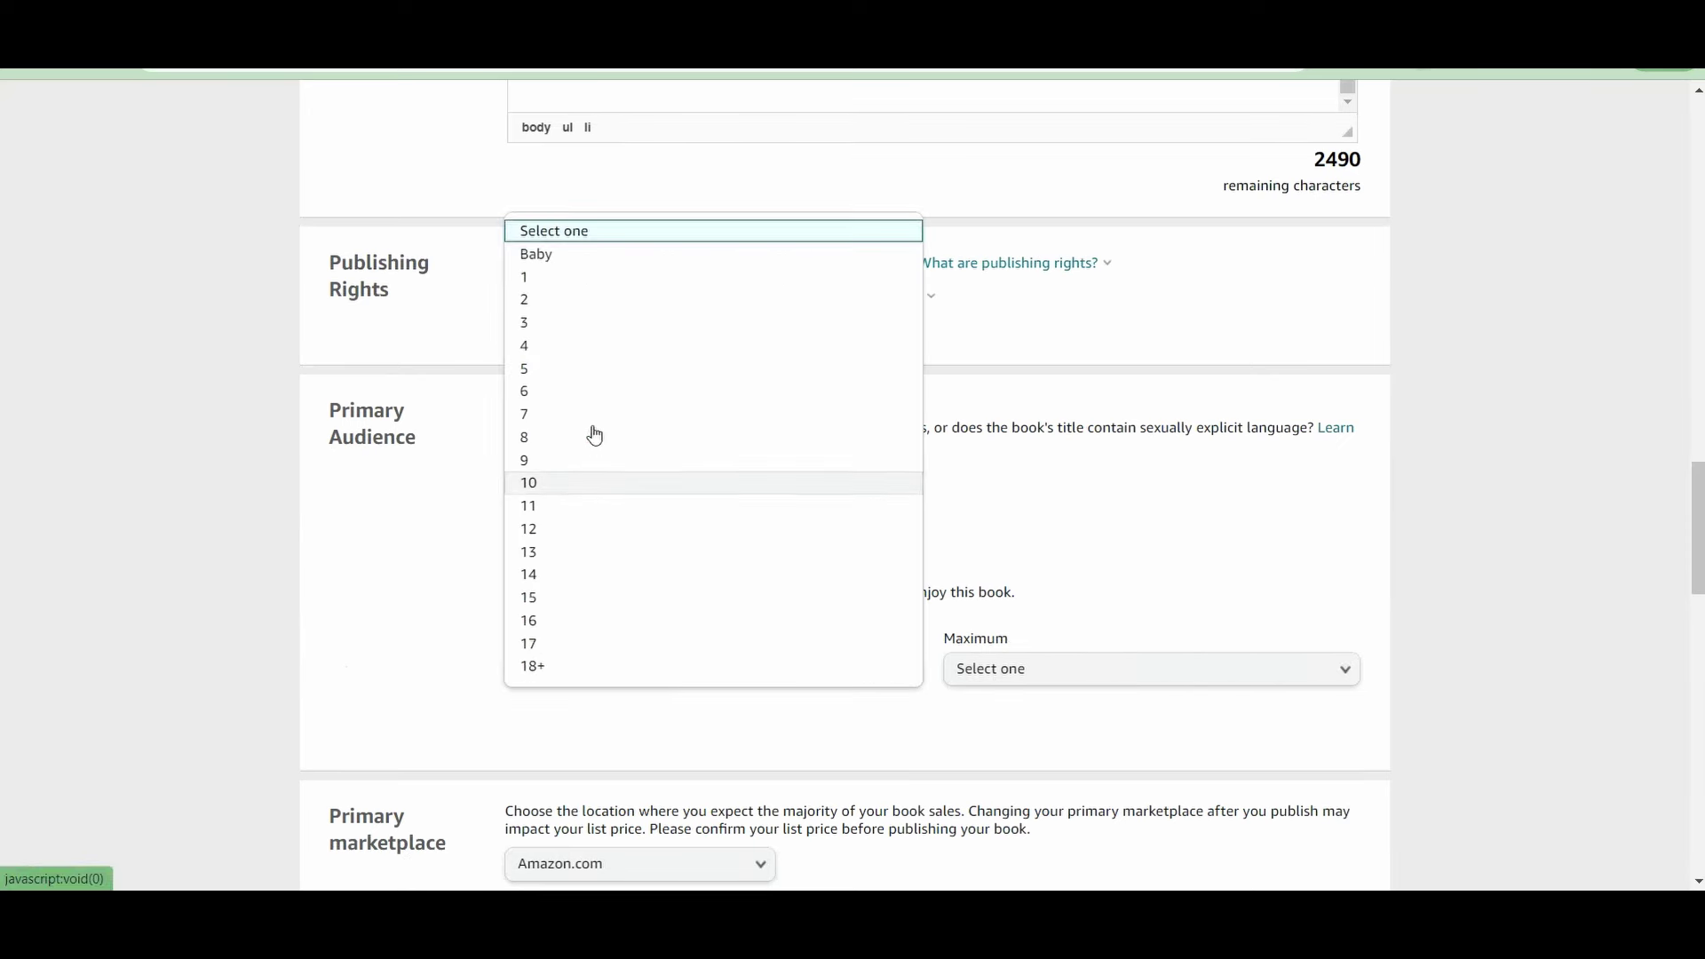
{"action": "left_click", "coordinate": [571, 350]}
{"action": "left_click", "coordinate": [959, 664]}
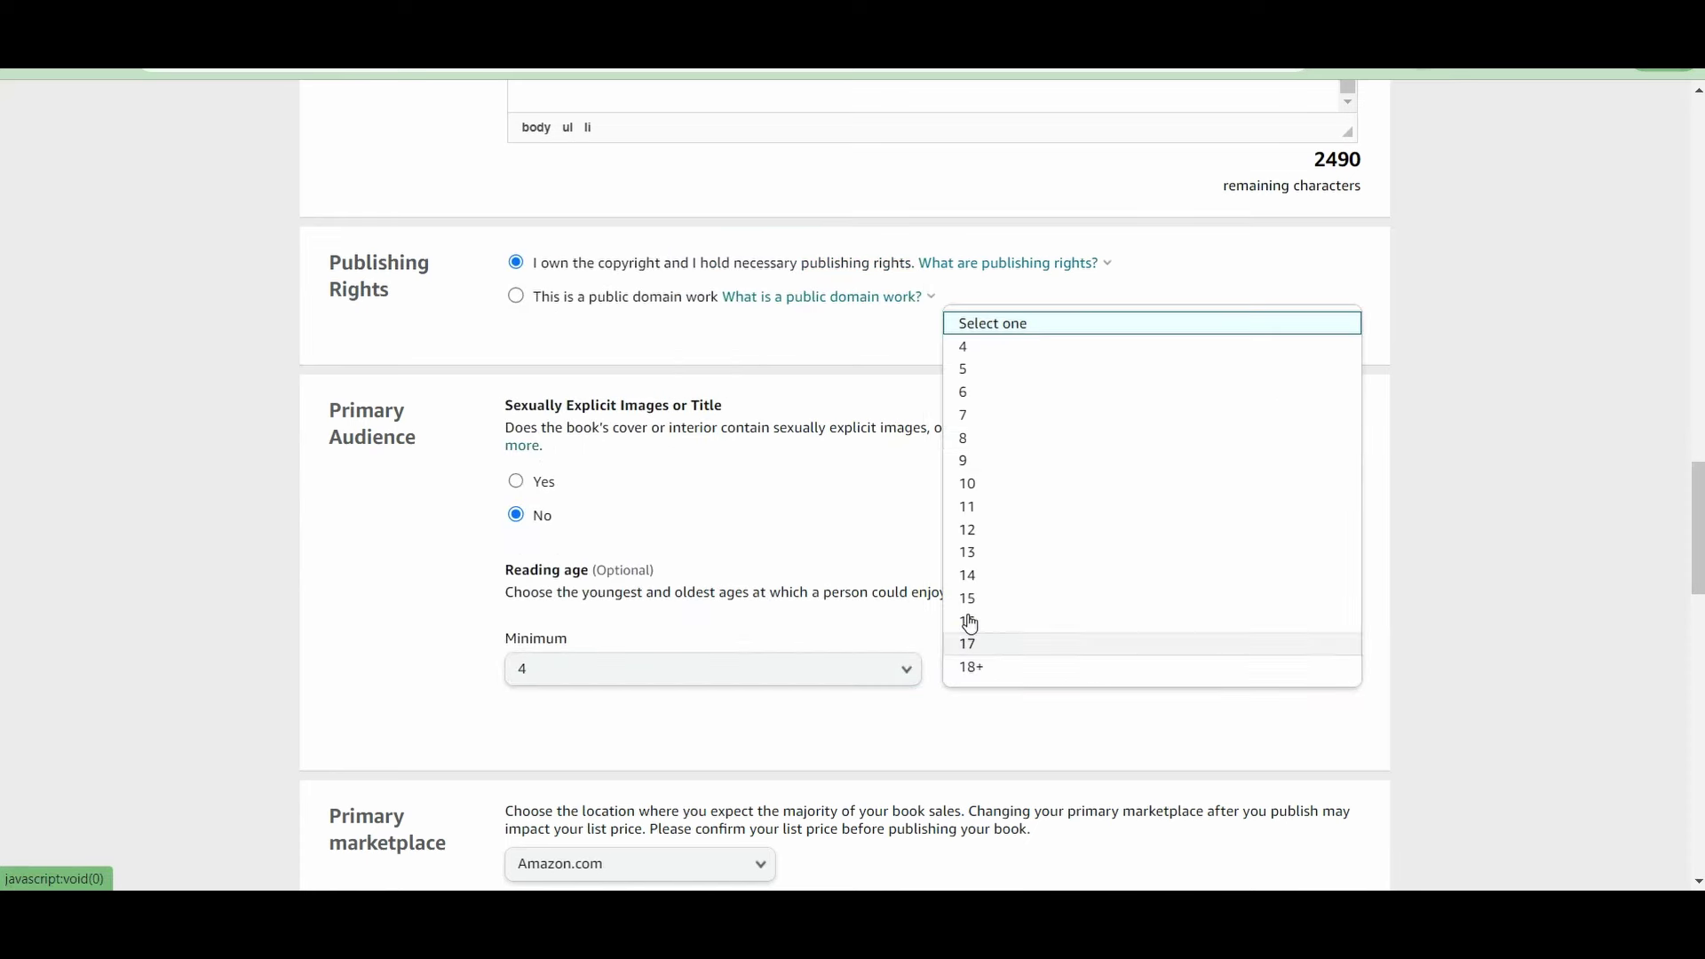
{"action": "left_click", "coordinate": [1005, 431]}
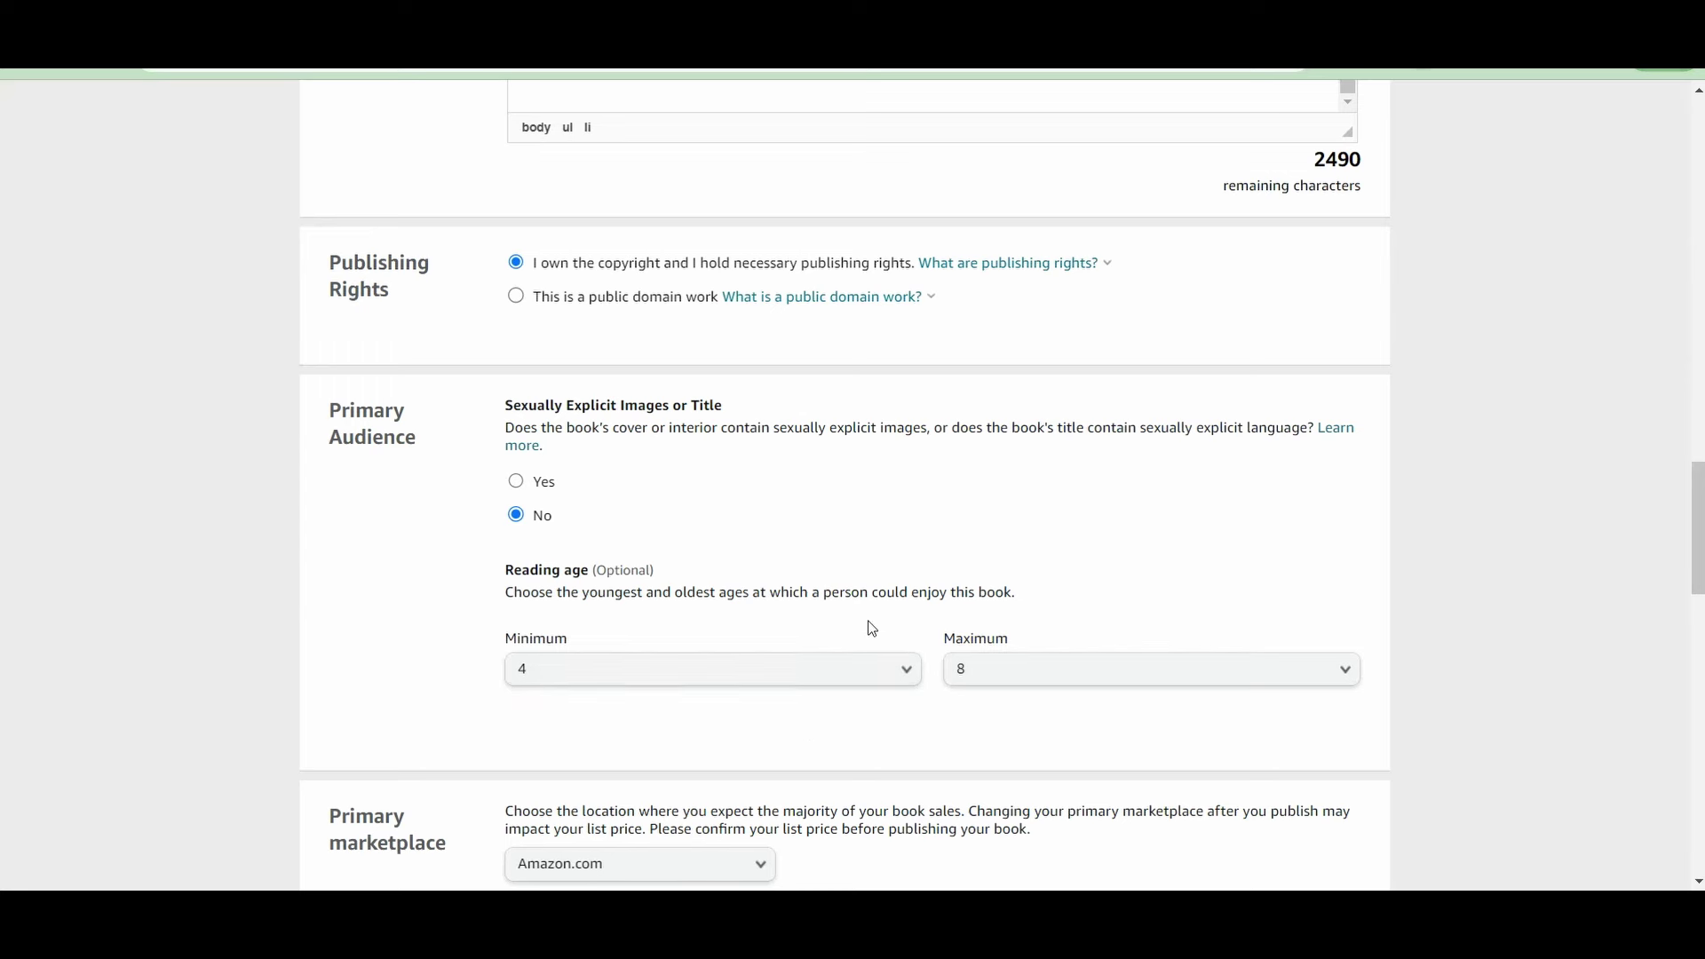
Check the Primary marketplace setting and read its guidance on where most book sales are expected
{"action": "scroll", "coordinate": [860, 629], "scroll_direction": "down", "scroll_amount": 1}
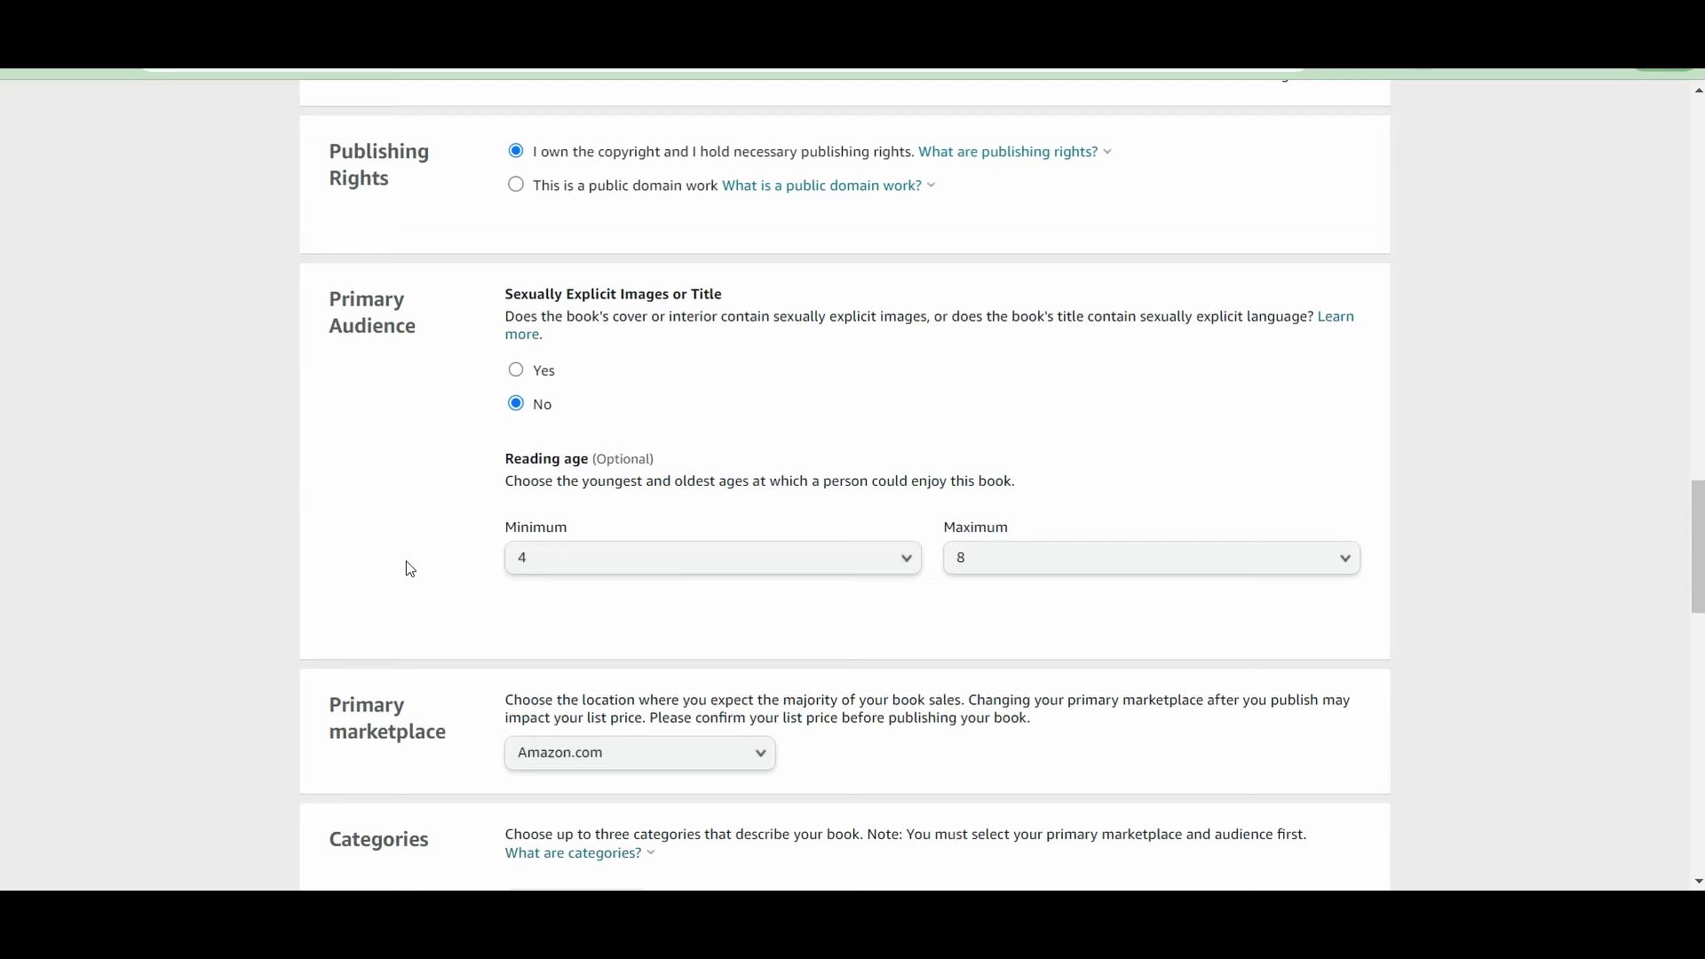
{"action": "scroll", "coordinate": [411, 570], "scroll_direction": "down", "scroll_amount": 2}
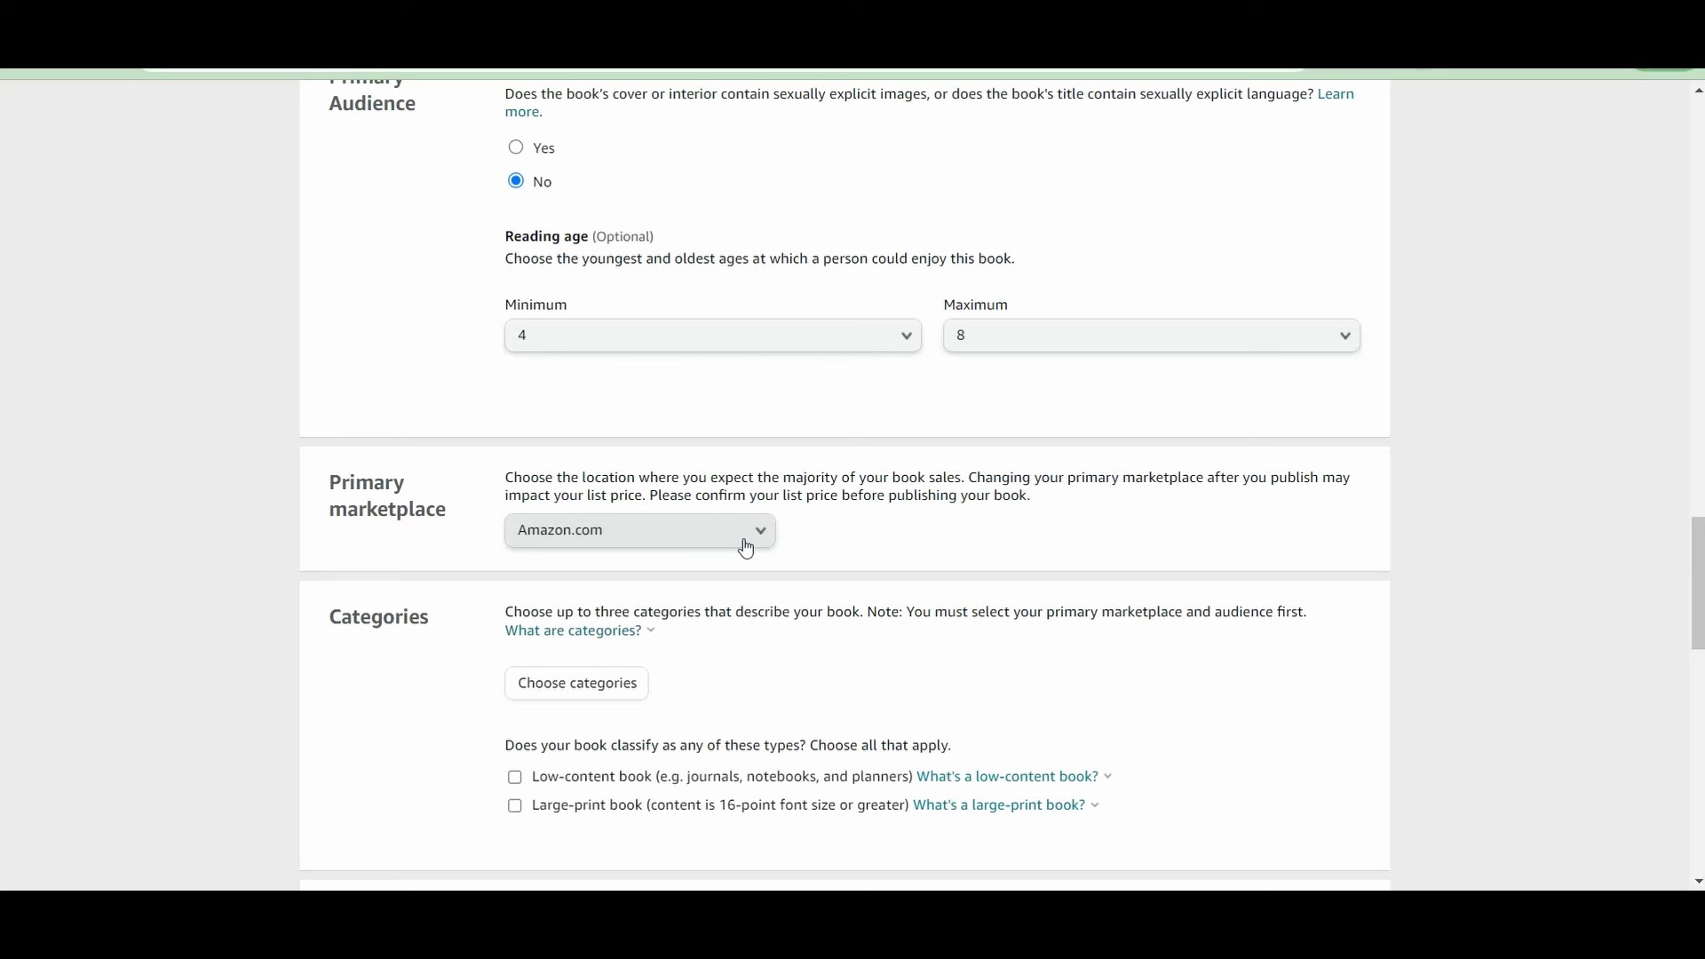
{"action": "double_click", "coordinate": [941, 477]}
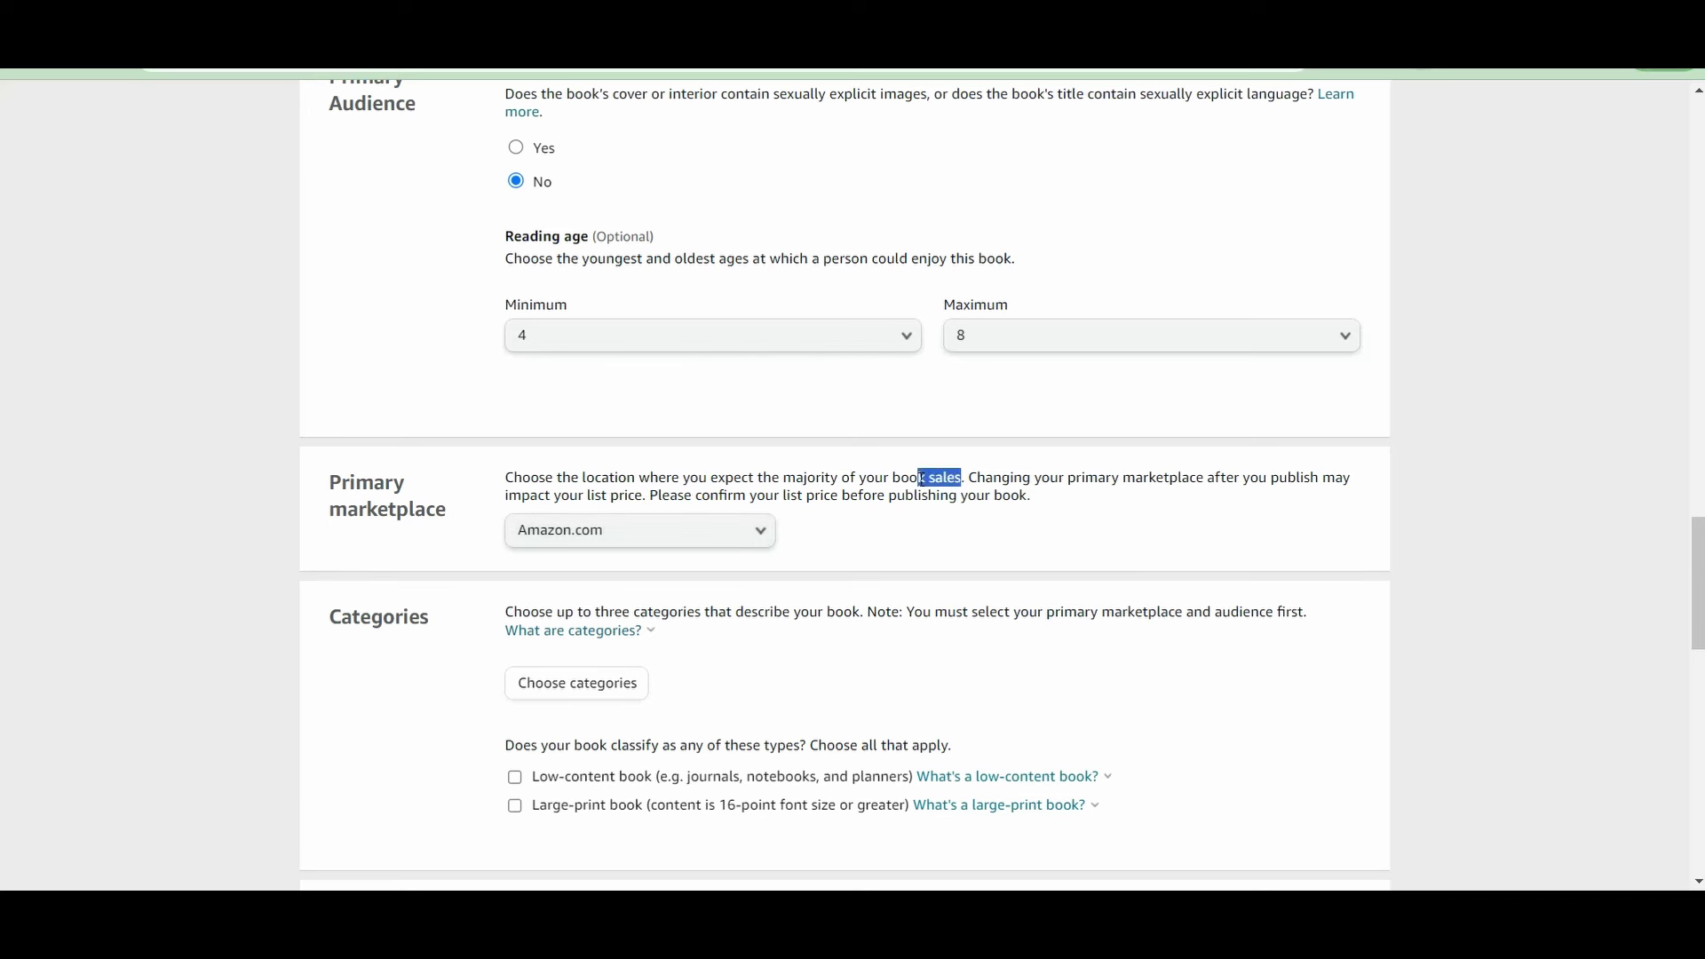
{"action": "left_click", "coordinate": [811, 521]}
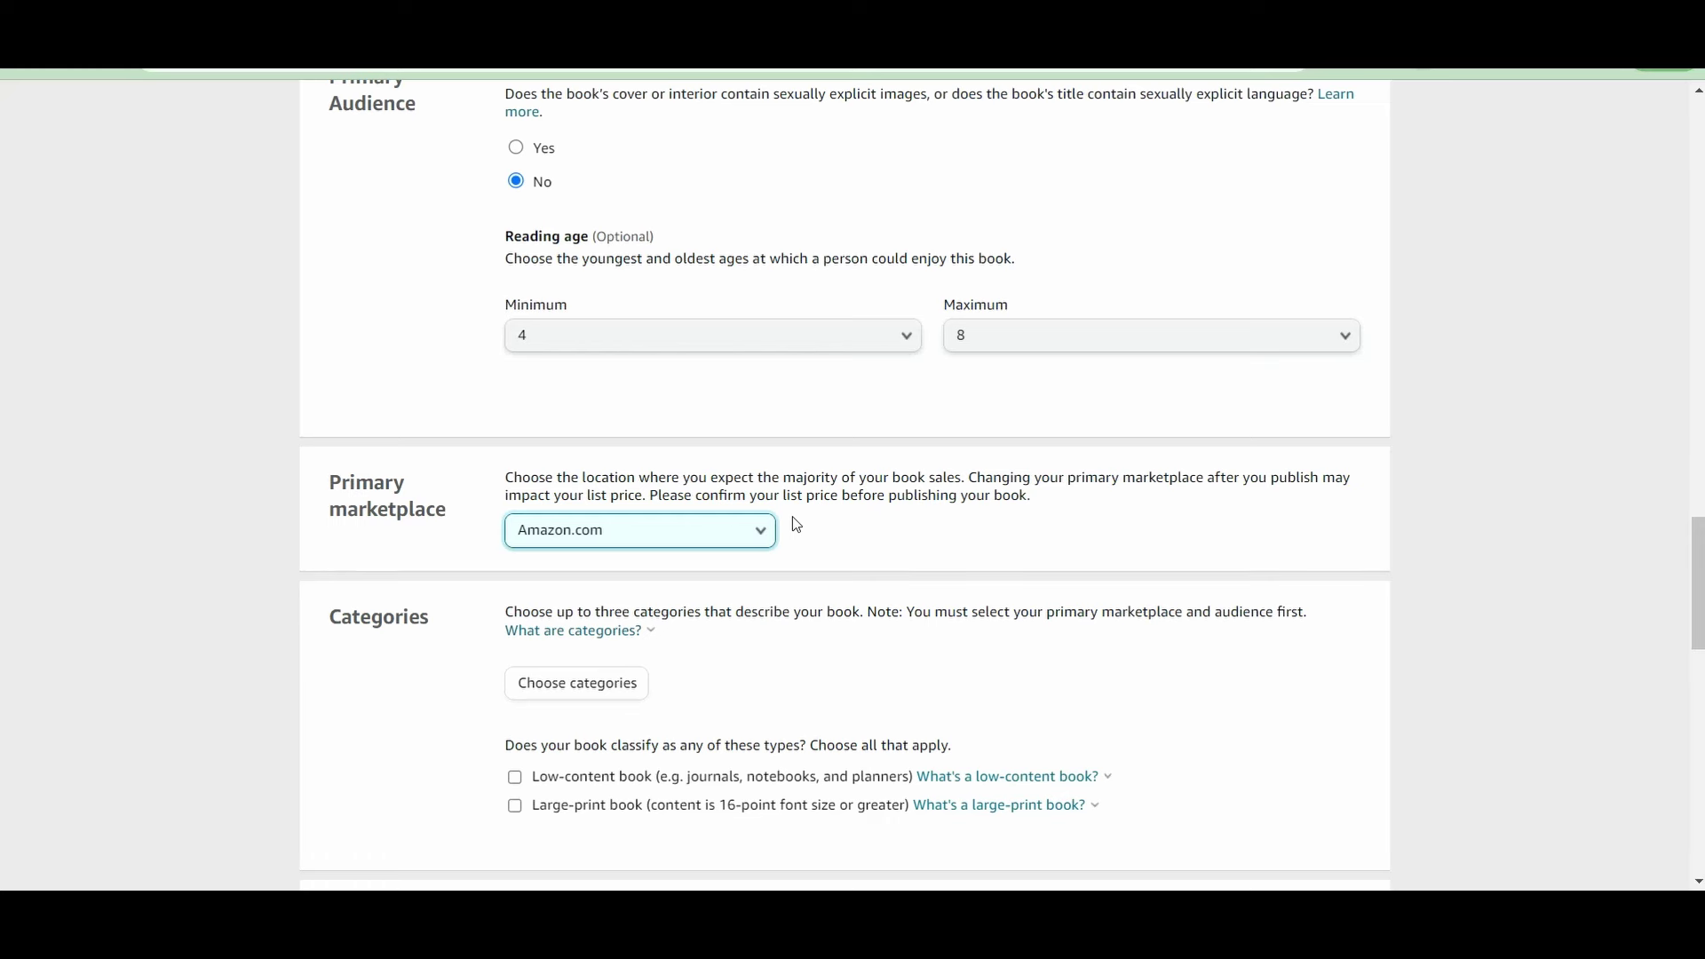
{"action": "left_click", "coordinate": [952, 533]}
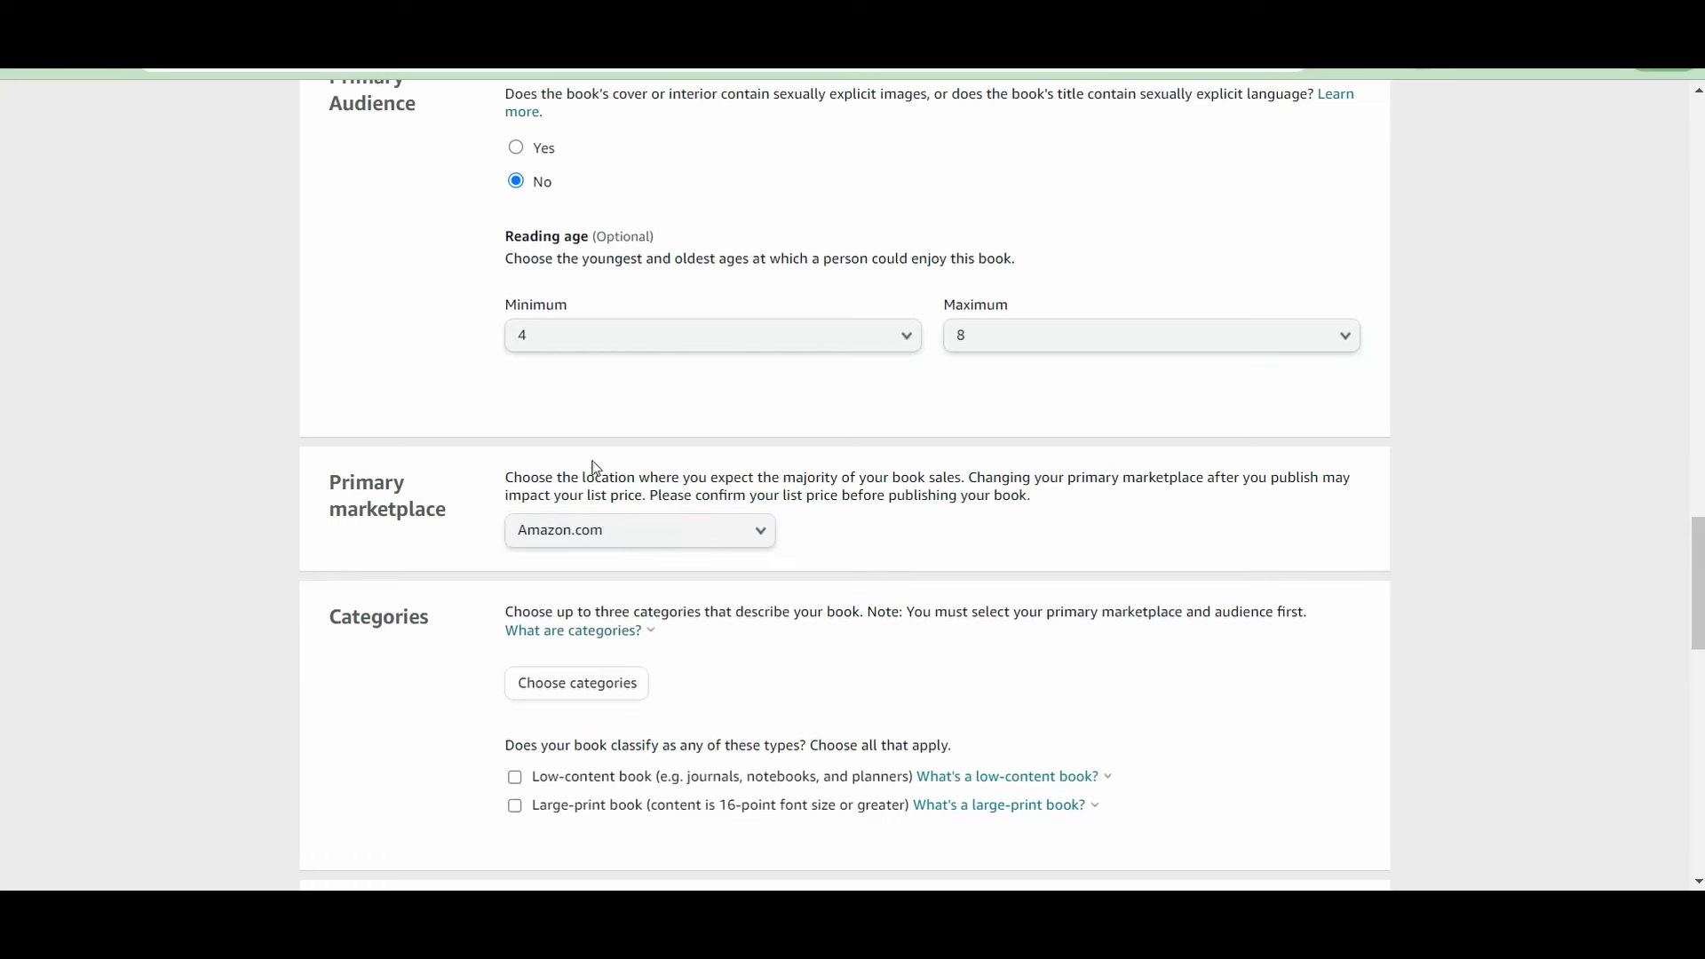
Start choosing the book's categories and set the category path to Children's Books, Animals, Dinosaurs
{"action": "scroll", "coordinate": [461, 601], "scroll_direction": "down", "scroll_amount": 4}
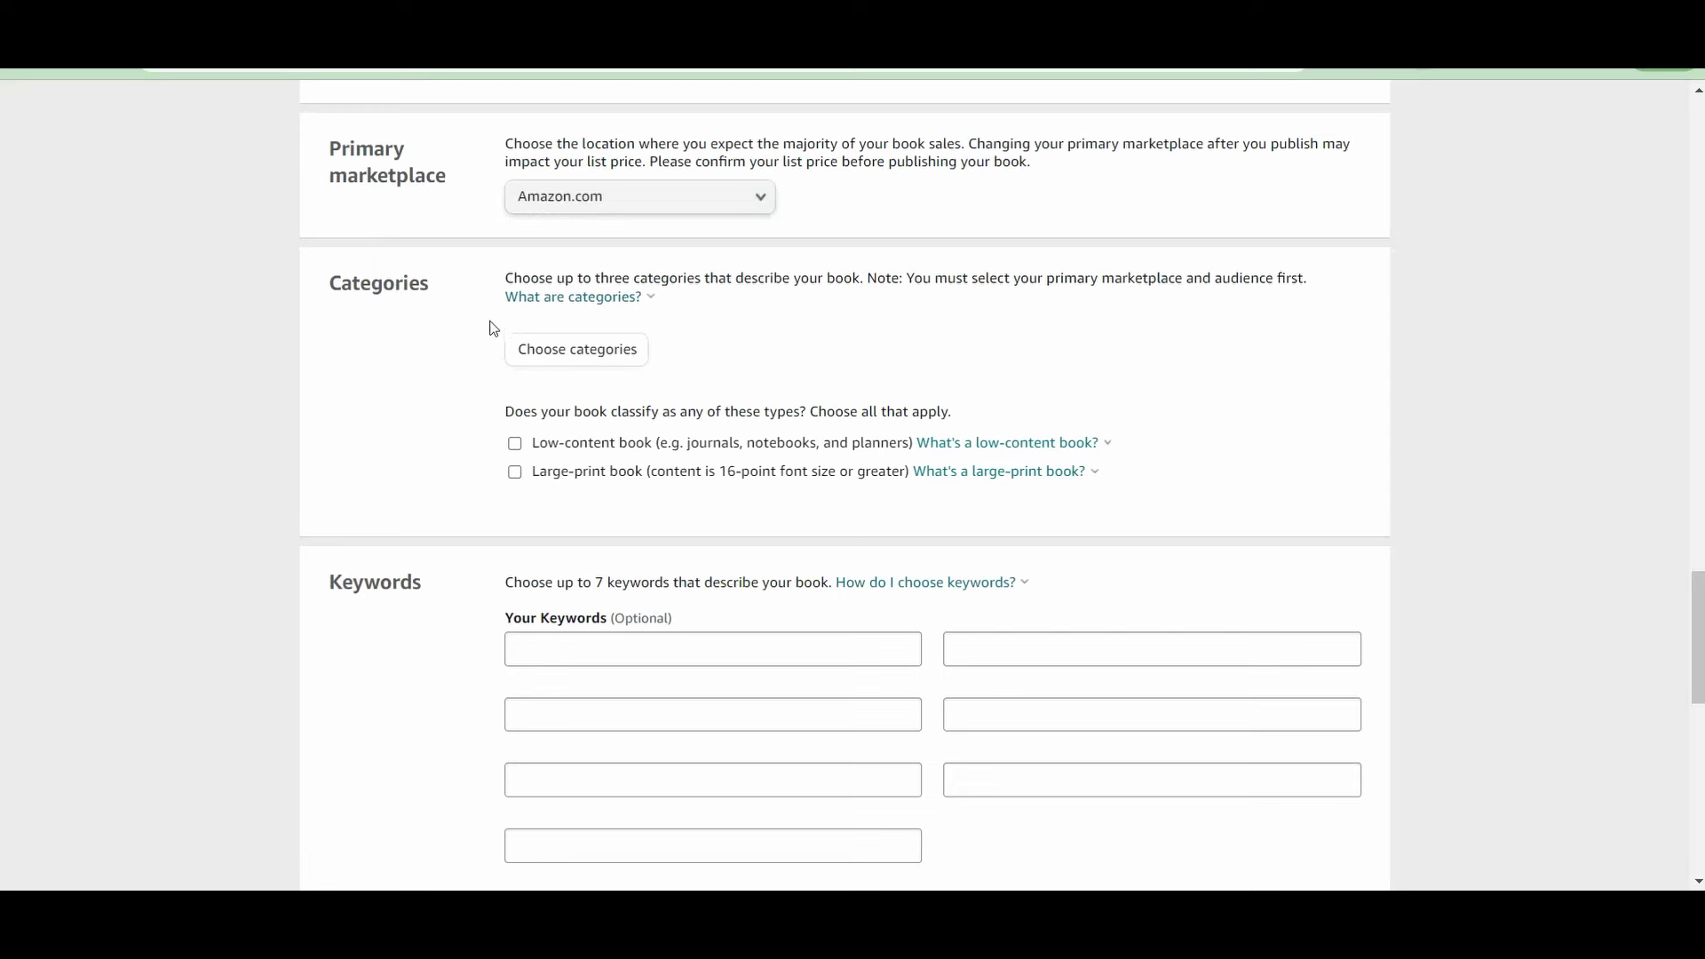
{"action": "left_click", "coordinate": [571, 355]}
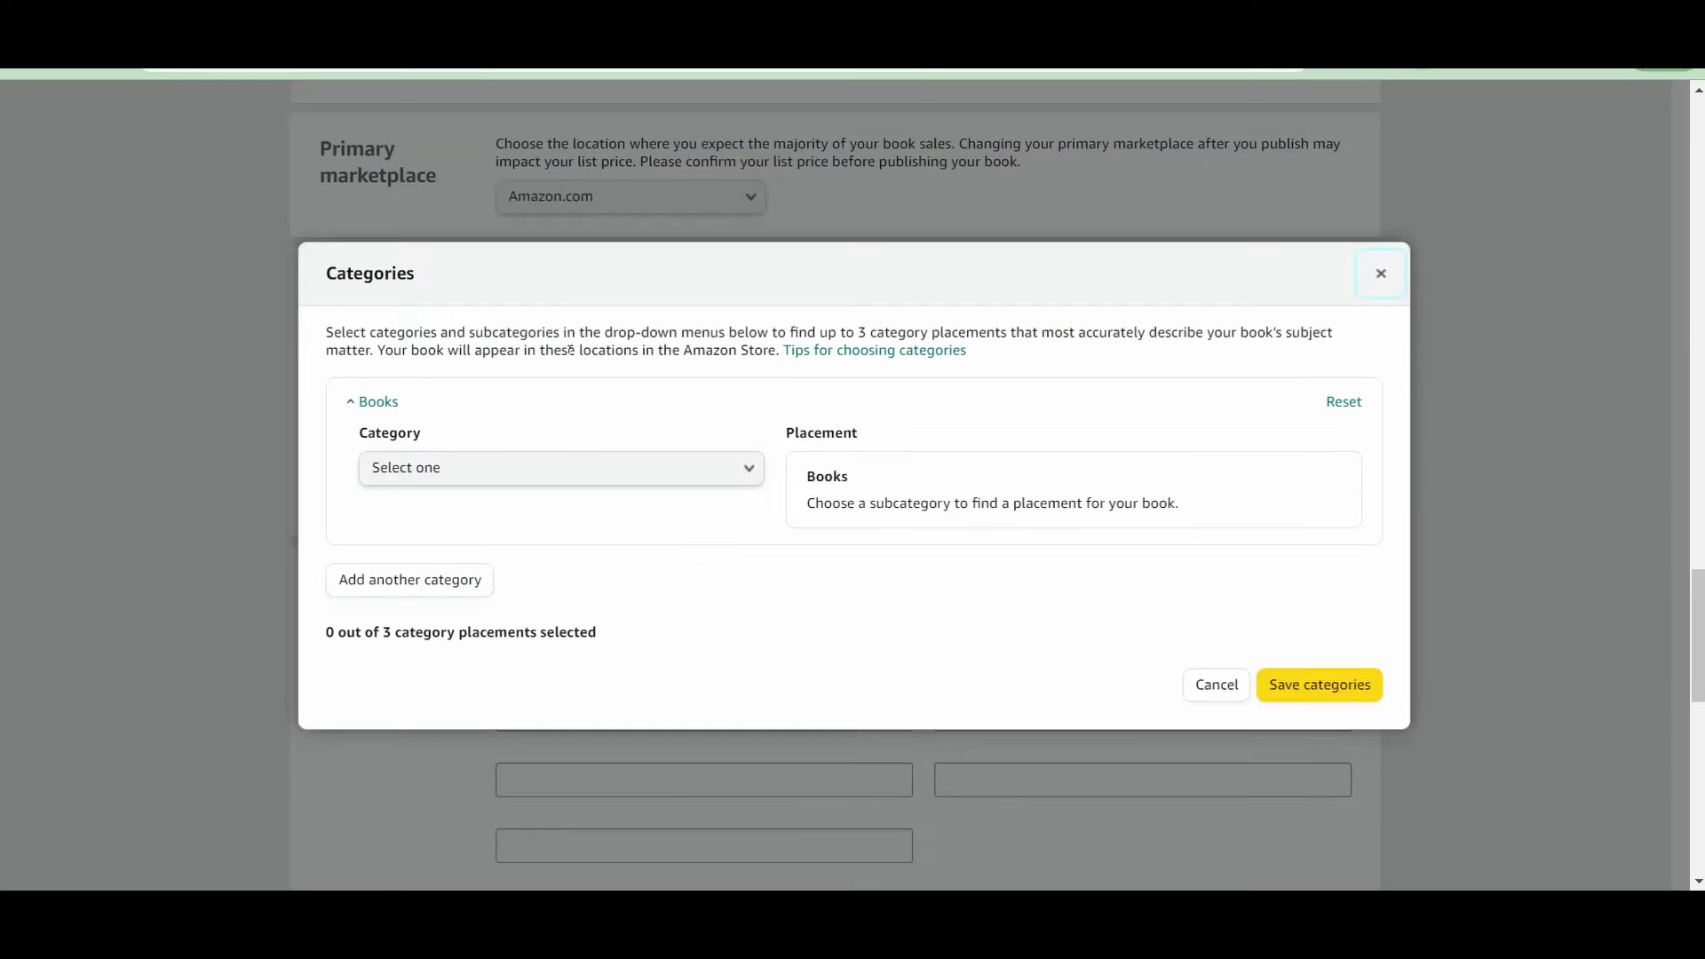
{"action": "left_click", "coordinate": [552, 468]}
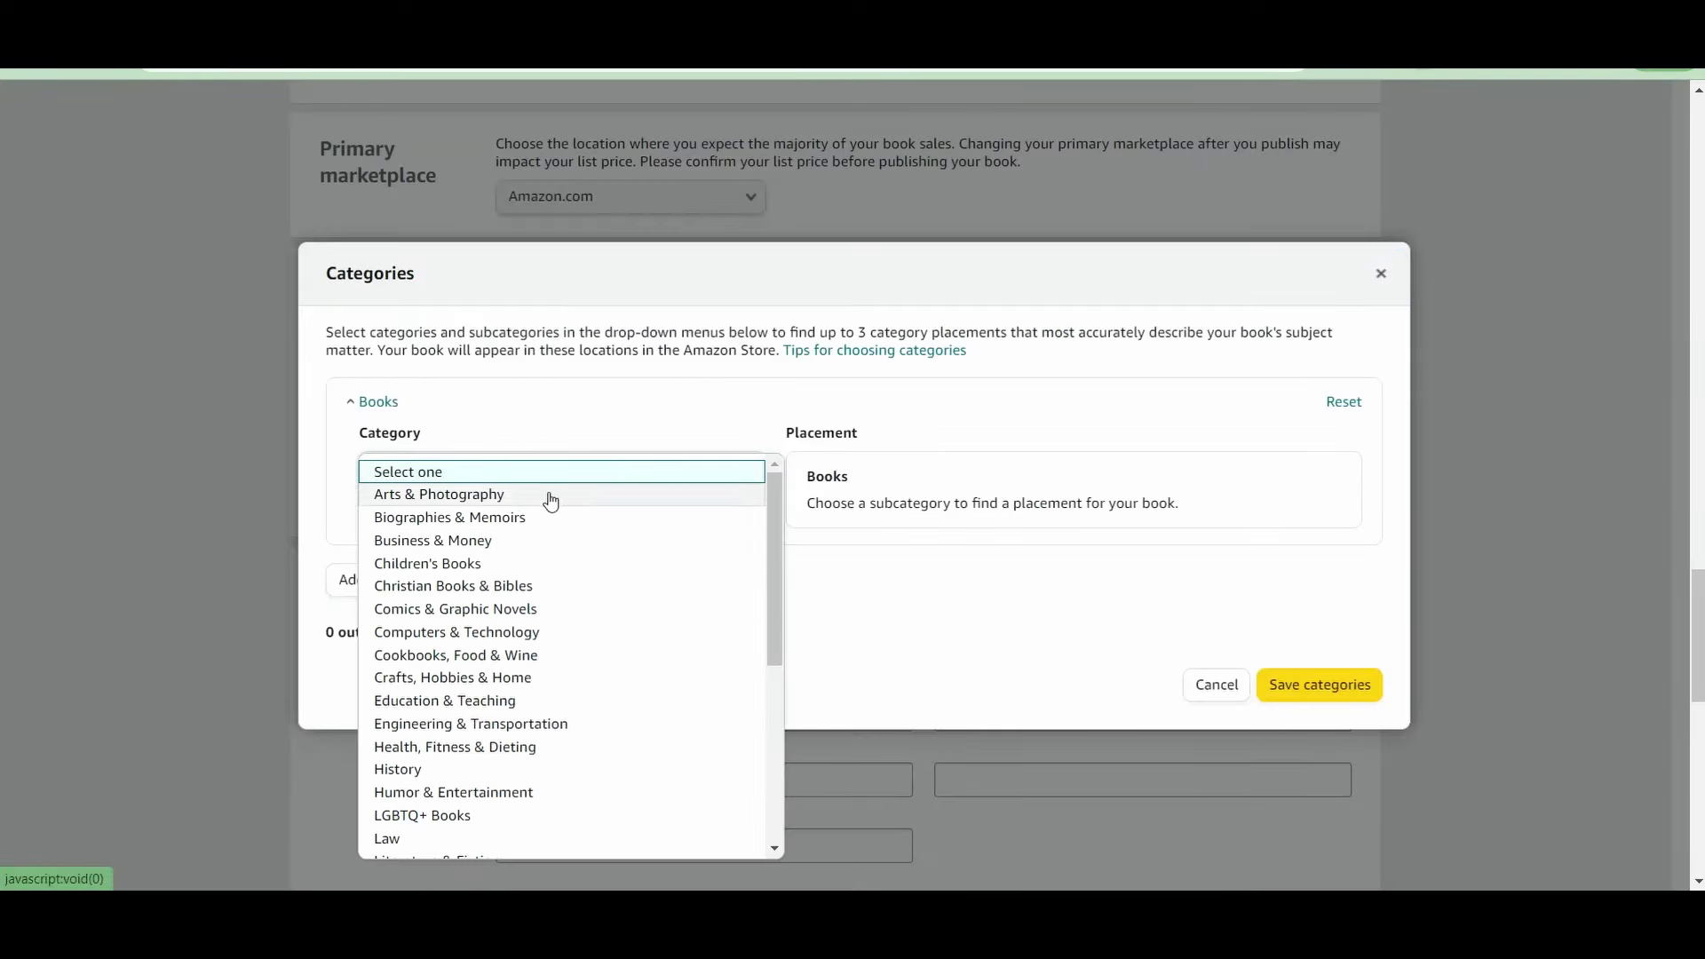
{"action": "left_click", "coordinate": [560, 566]}
{"action": "left_click", "coordinate": [577, 538]}
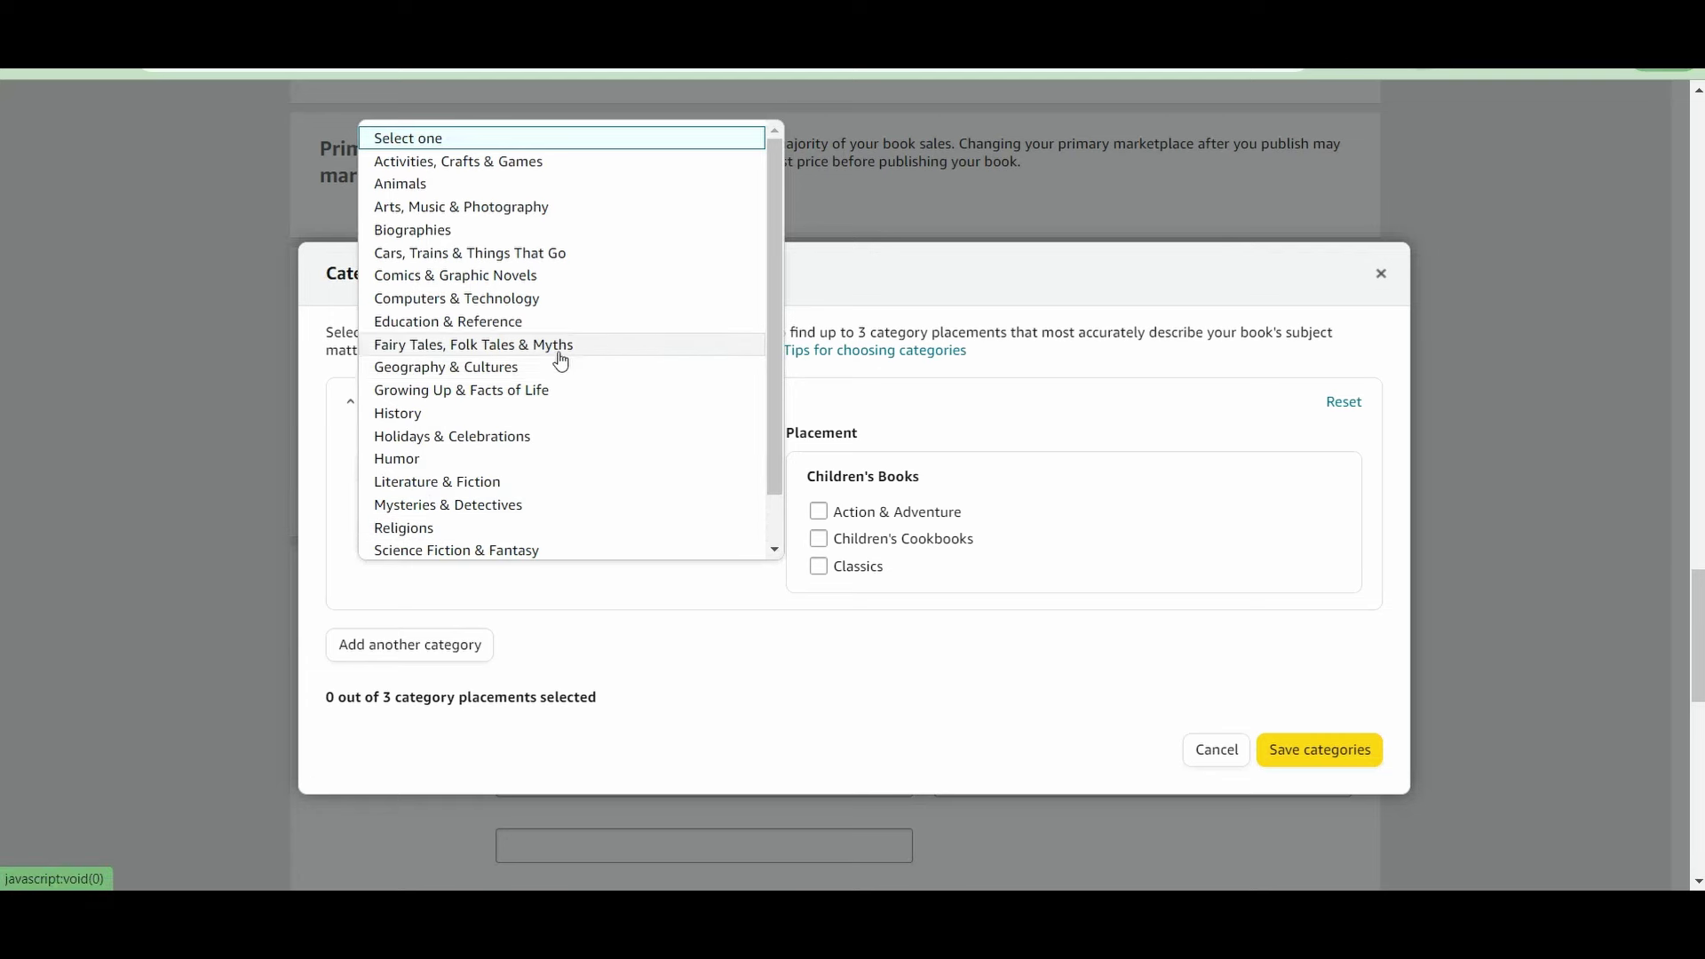
{"action": "left_click_drag", "start_coordinate": [509, 206], "coordinate": [506, 187]}
{"action": "left_click", "coordinate": [688, 612]}
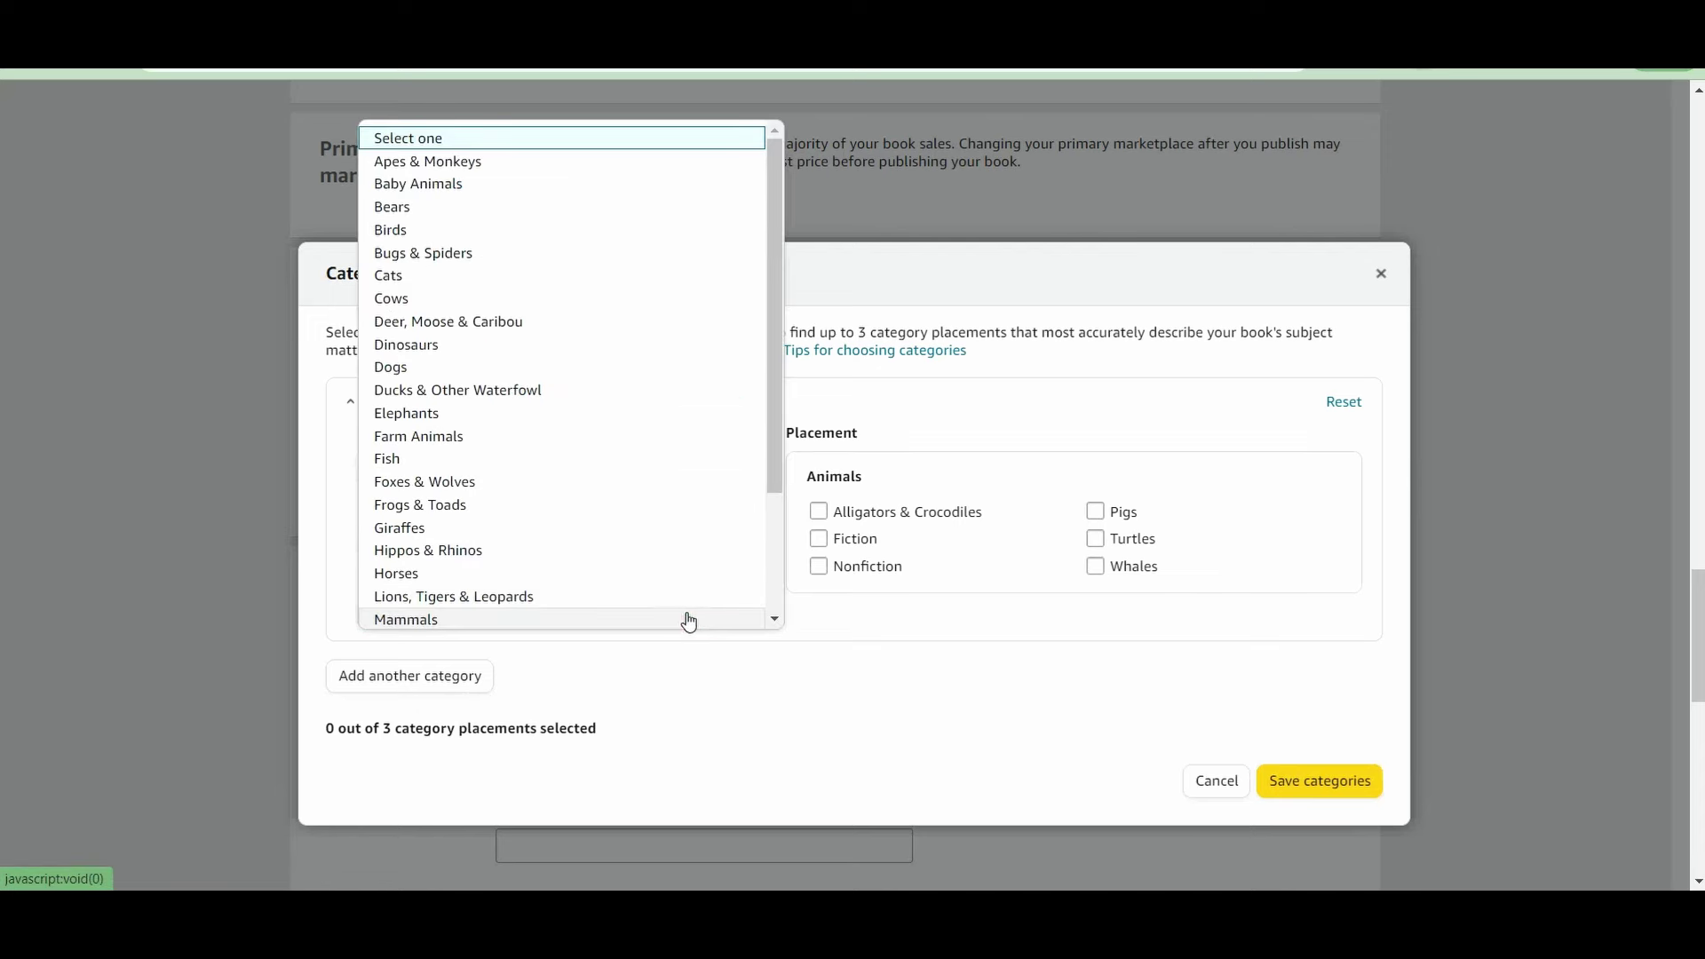
{"action": "left_click", "coordinate": [516, 344]}
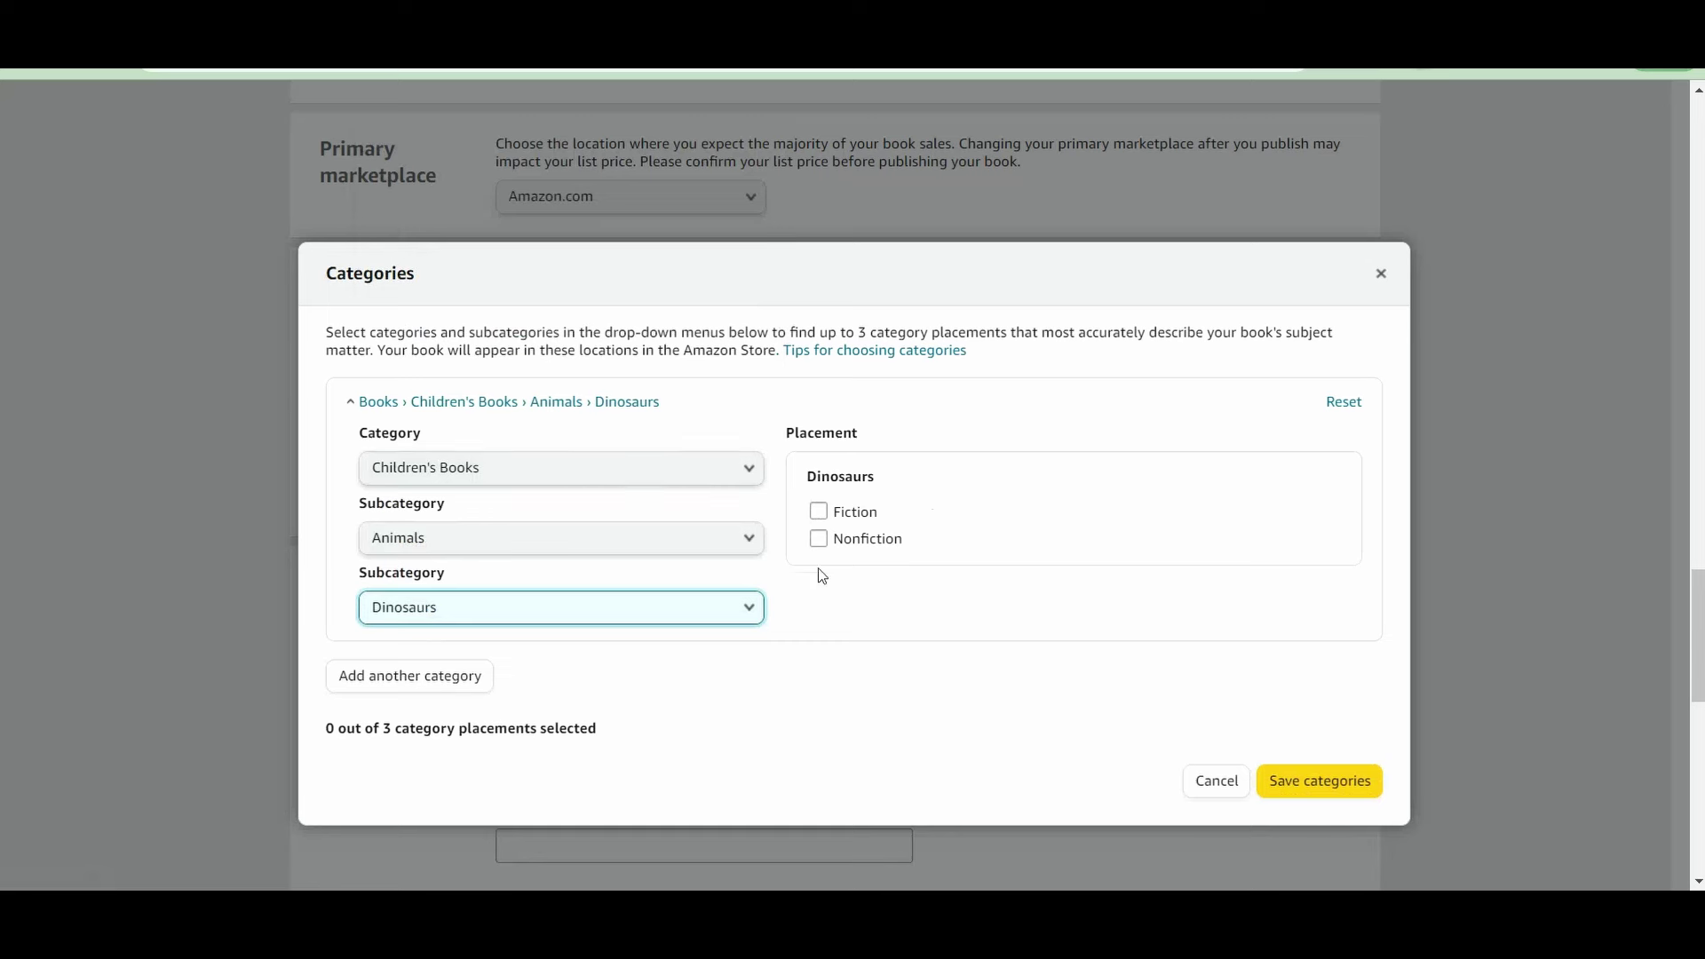
Select the Nonfiction placement under Dinosaurs and save the book's categories
{"action": "left_click", "coordinate": [819, 539]}
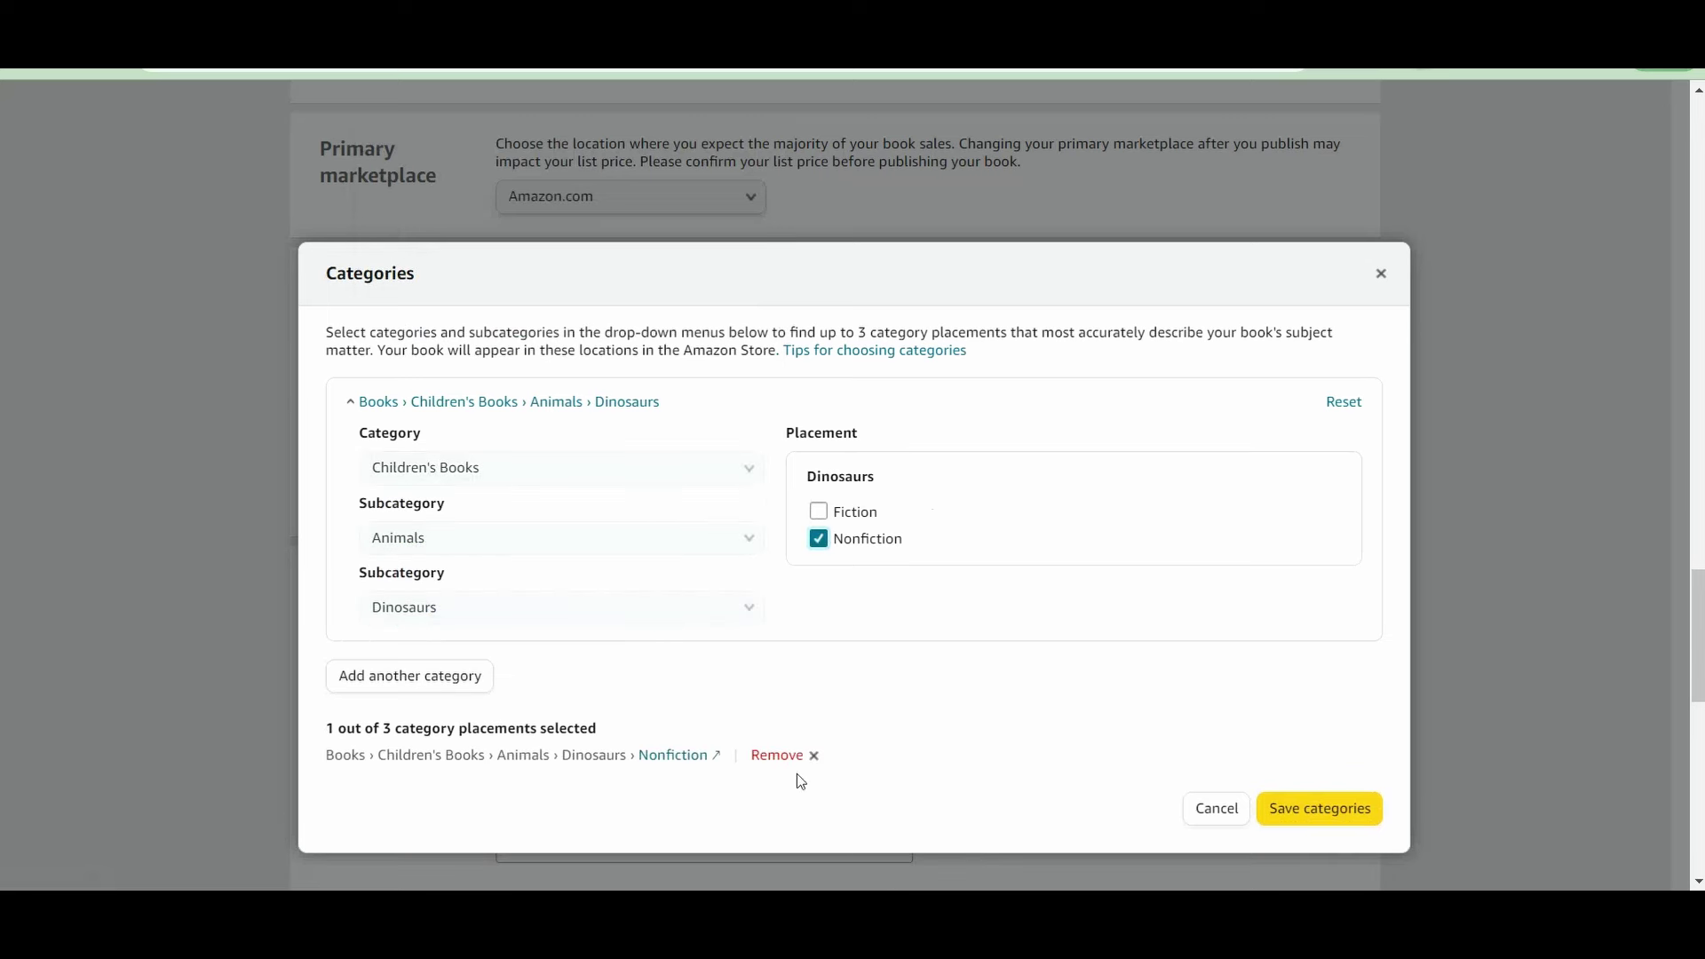
{"action": "left_click", "coordinate": [1352, 816]}
{"action": "left_click", "coordinate": [1312, 808]}
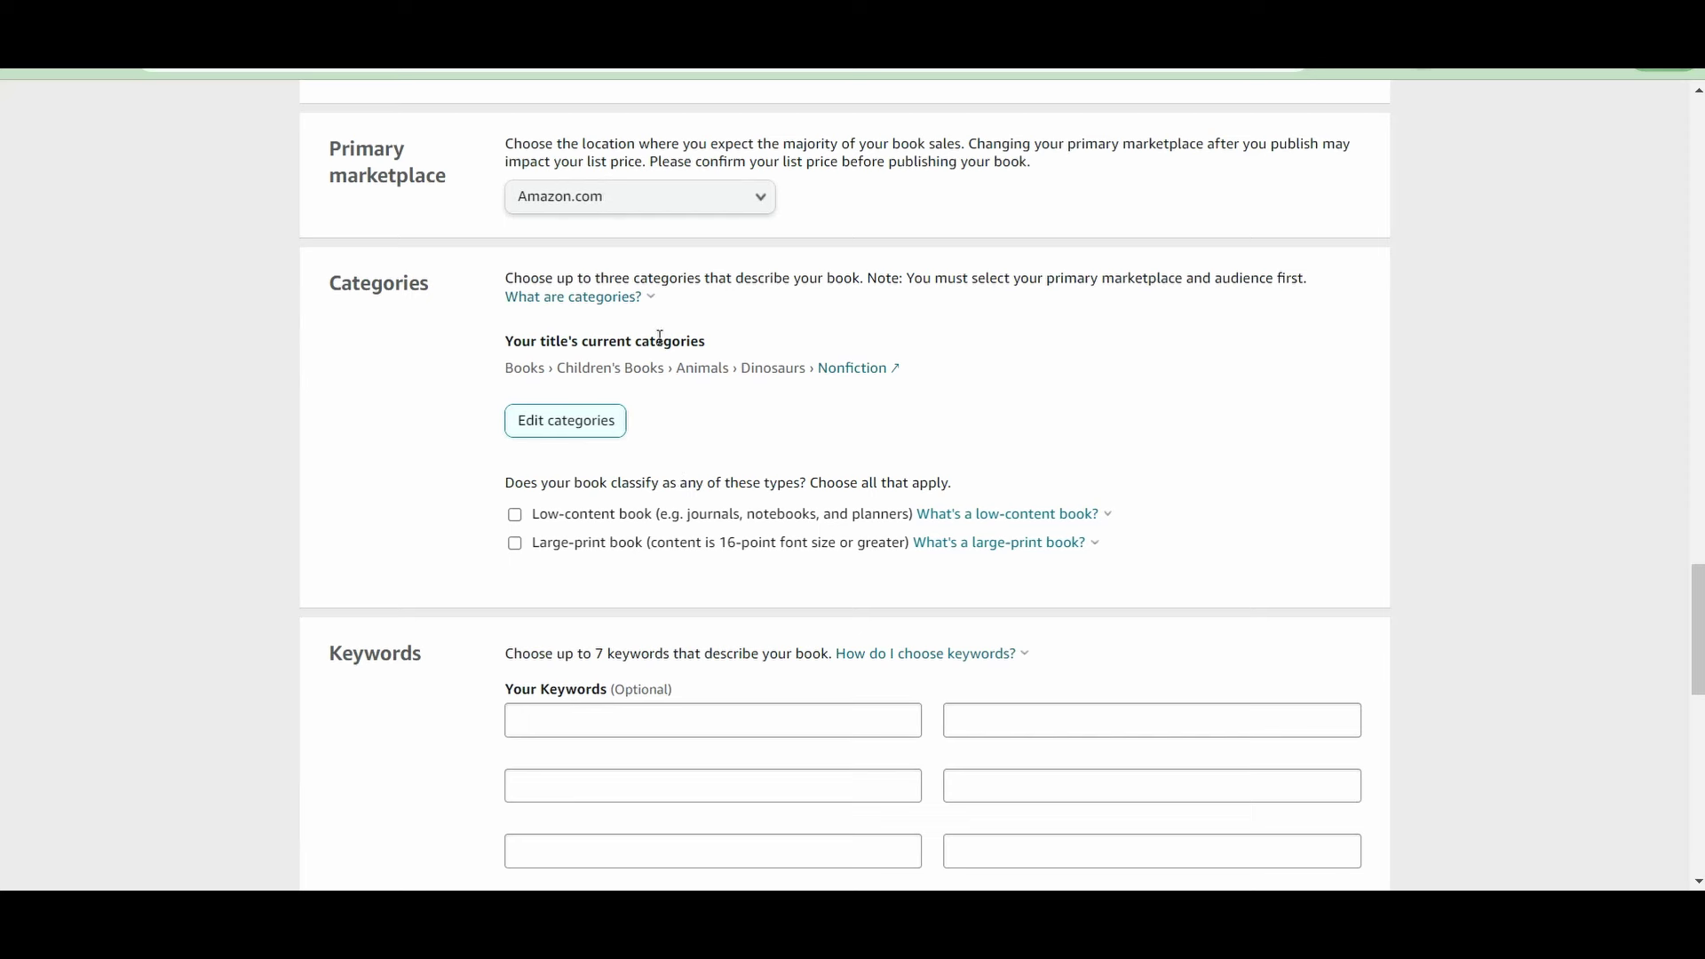
Try the large-print book classification and clear it again
{"action": "left_click", "coordinate": [484, 462]}
{"action": "mouse_move", "coordinate": [982, 522]}
{"action": "left_click", "coordinate": [514, 544]}
{"action": "left_click", "coordinate": [515, 544]}
Review the paperback details from the language, title and subtitle down to the empty keyword fields
{"action": "scroll", "coordinate": [457, 571], "scroll_direction": "down", "scroll_amount": 1}
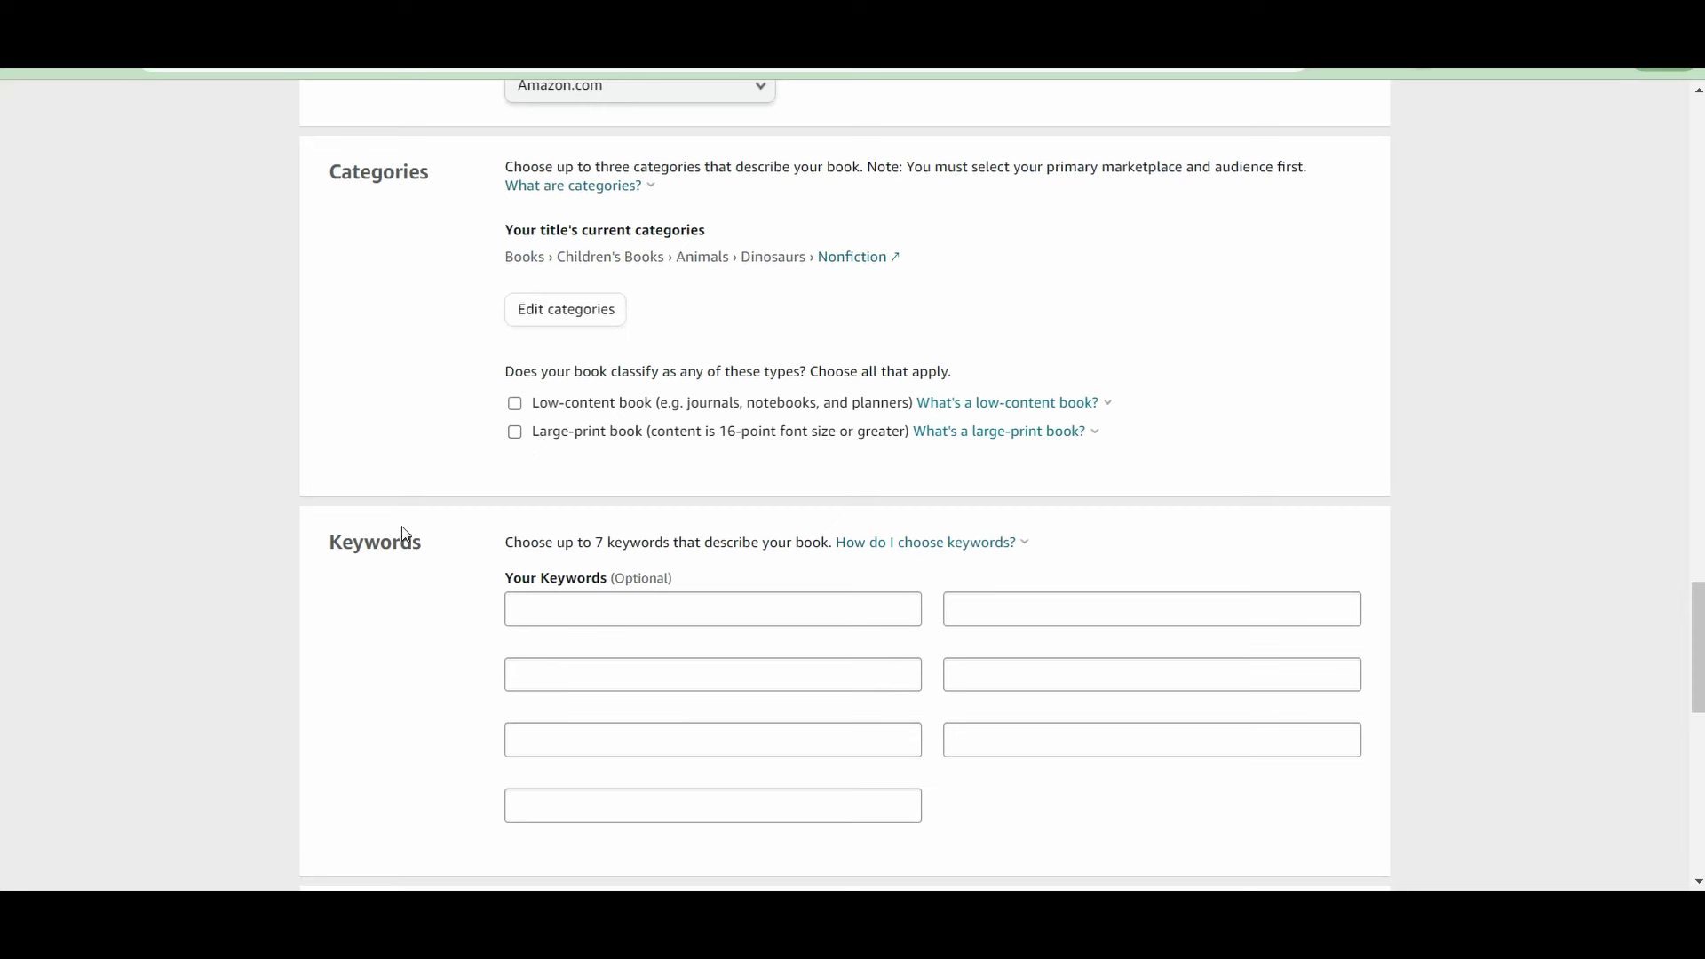
{"action": "scroll", "coordinate": [404, 528], "scroll_direction": "down", "scroll_amount": 1}
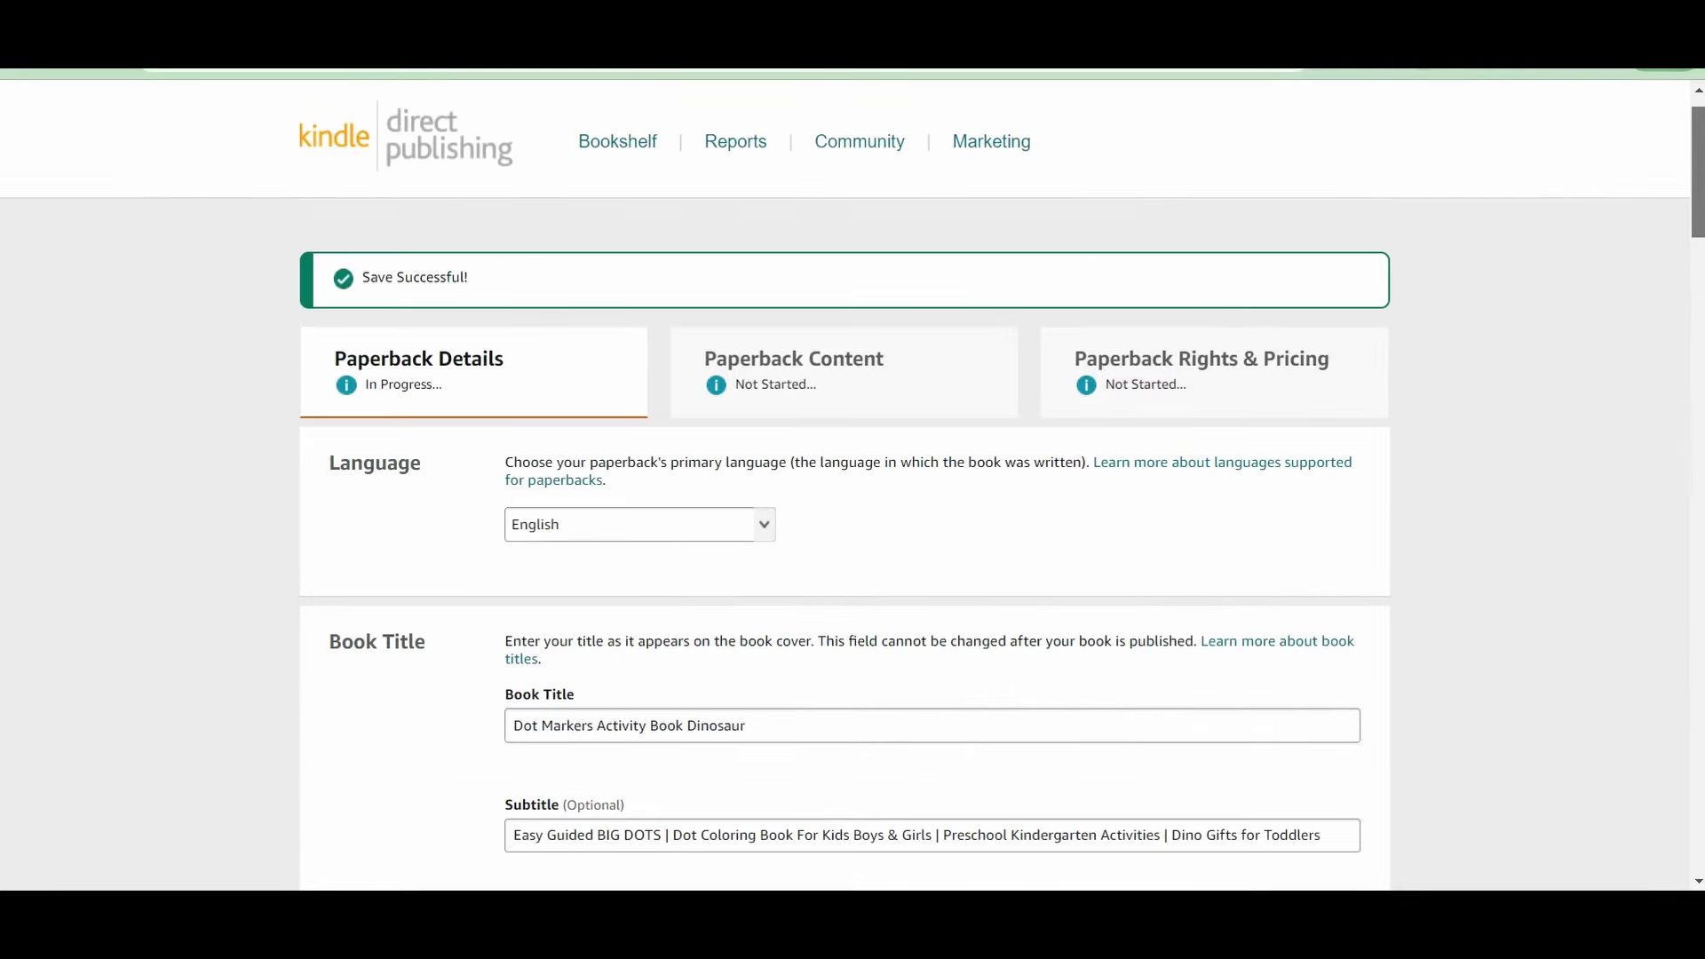
{"action": "scroll", "coordinate": [696, 556], "scroll_direction": "down", "scroll_amount": 1}
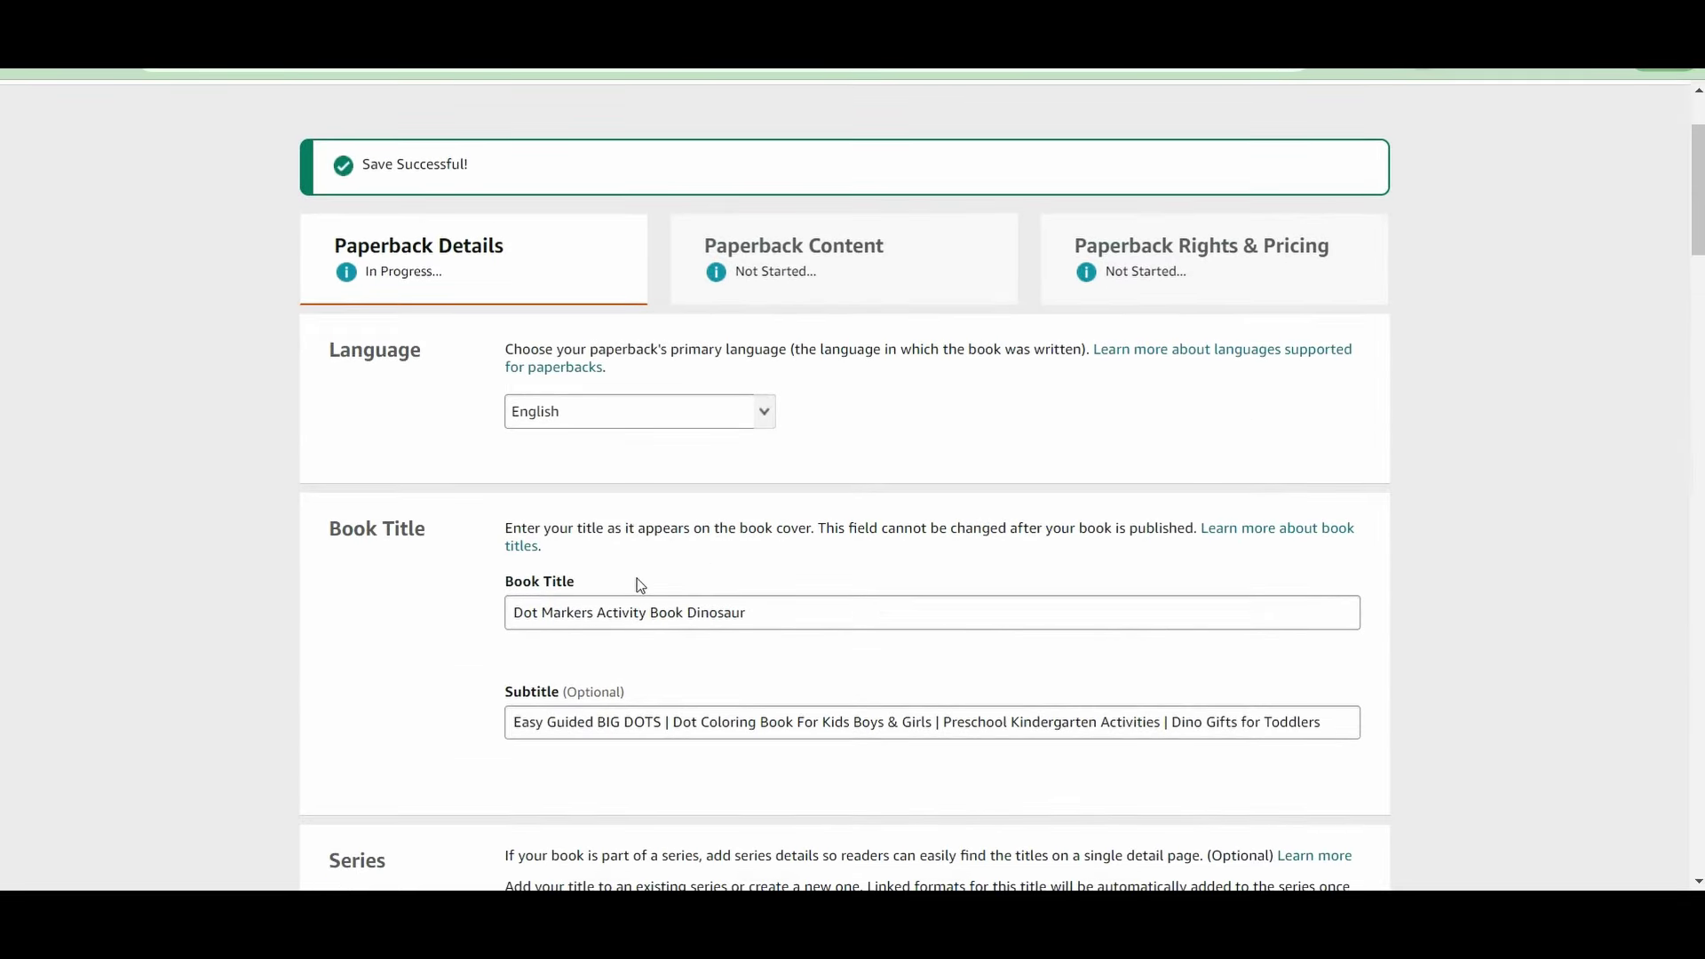
{"action": "scroll", "coordinate": [641, 586], "scroll_direction": "down", "scroll_amount": 1}
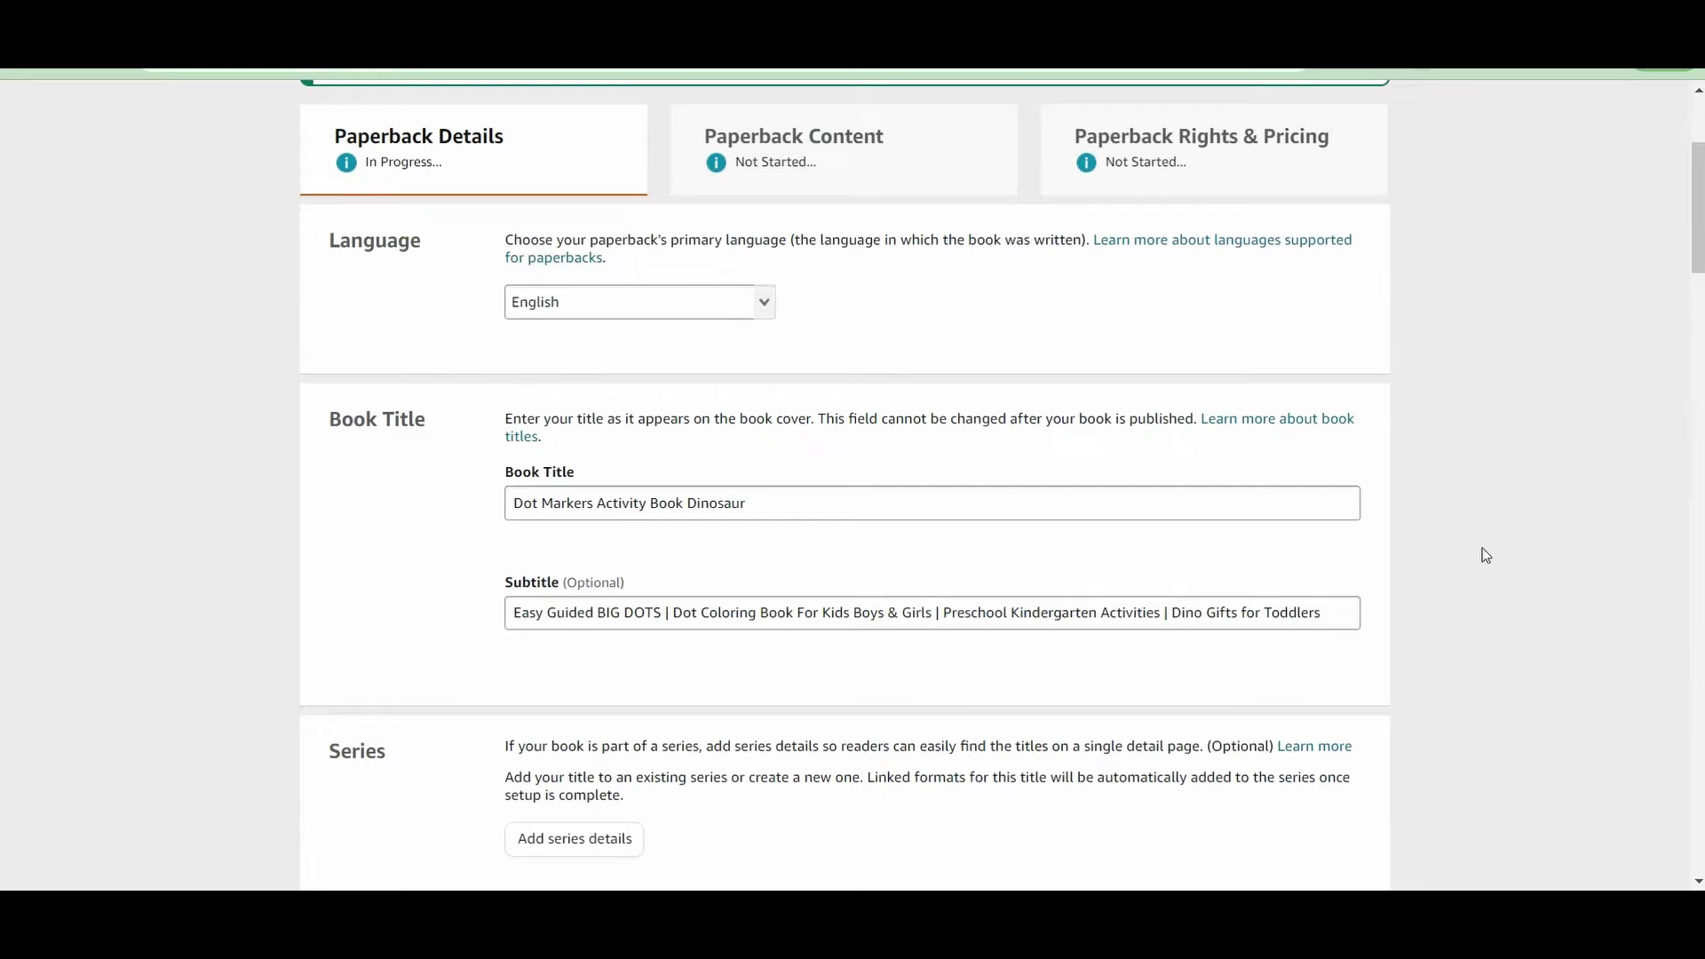
{"action": "left_click_drag", "start_coordinate": [1700, 248], "coordinate": [1700, 498]}
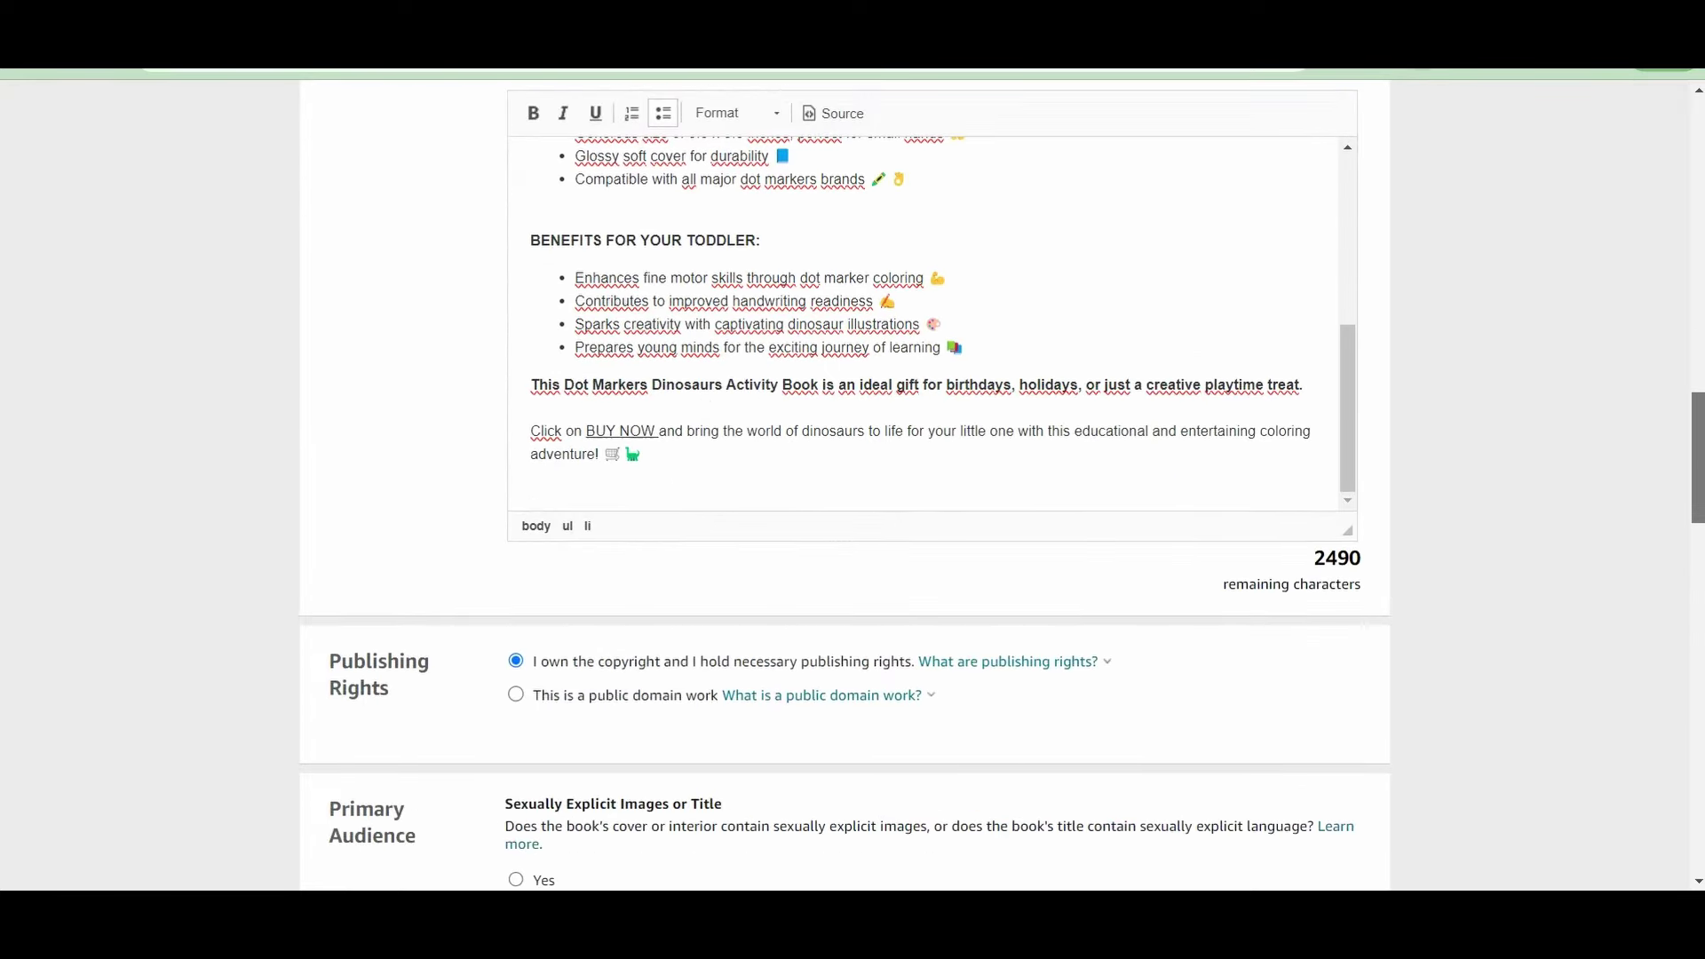
{"action": "scroll", "coordinate": [888, 400], "scroll_direction": "down", "scroll_amount": 8}
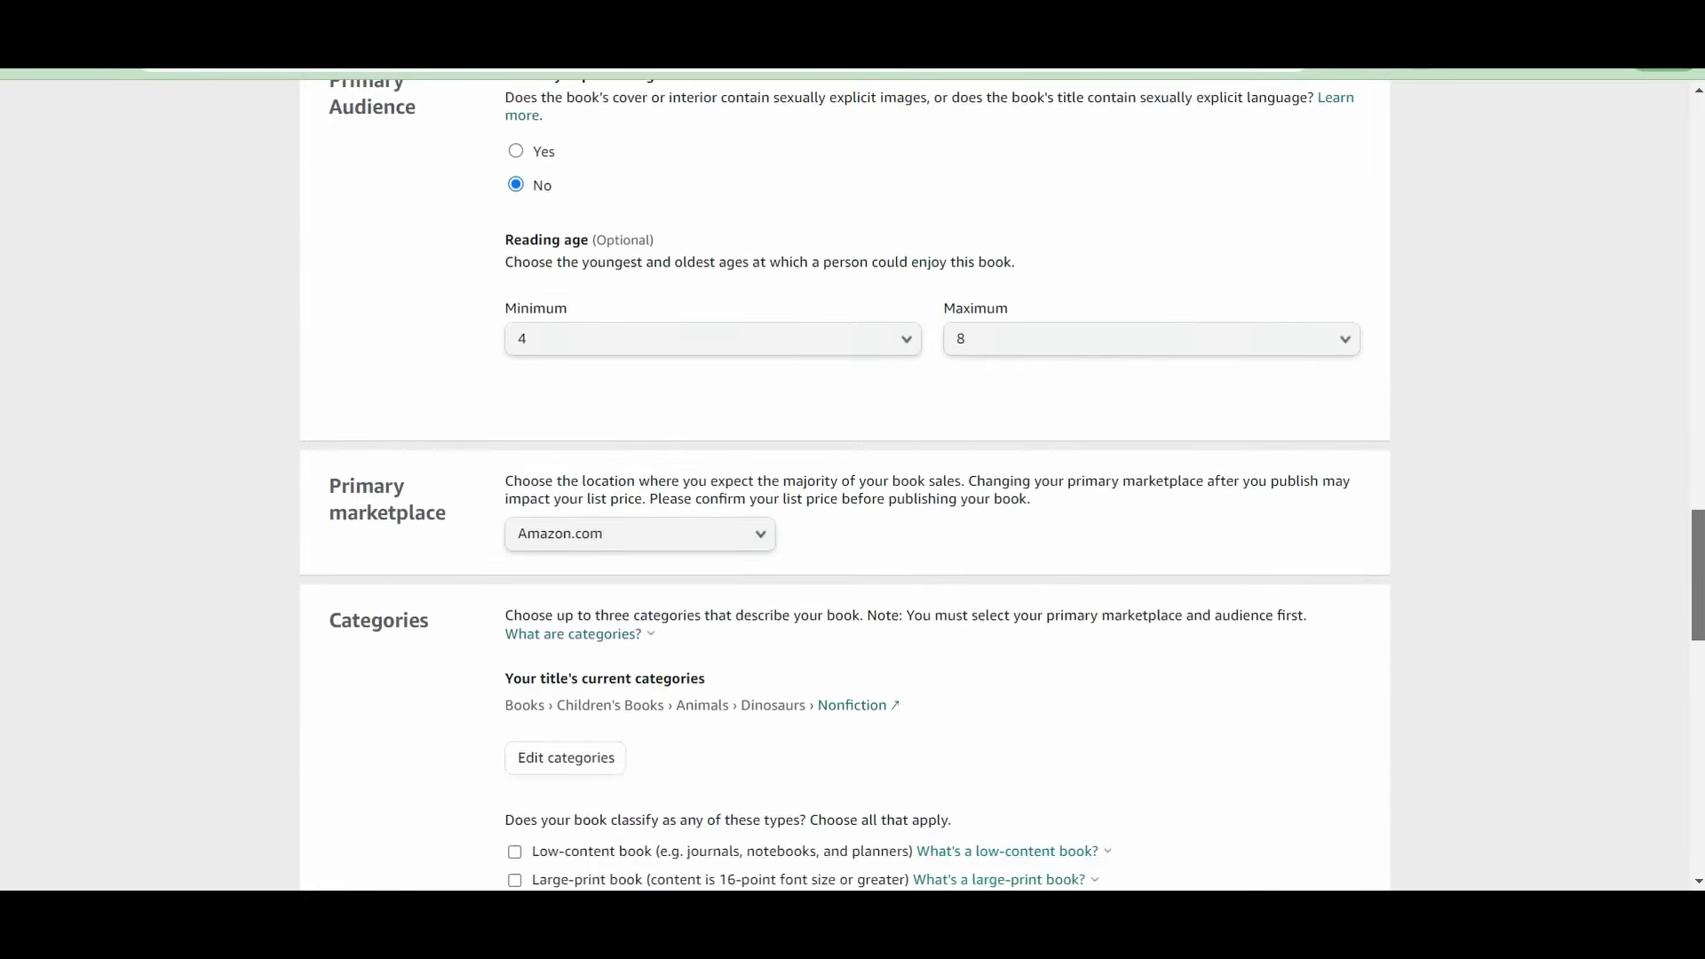
{"action": "scroll", "coordinate": [1483, 675], "scroll_direction": "down", "scroll_amount": 6}
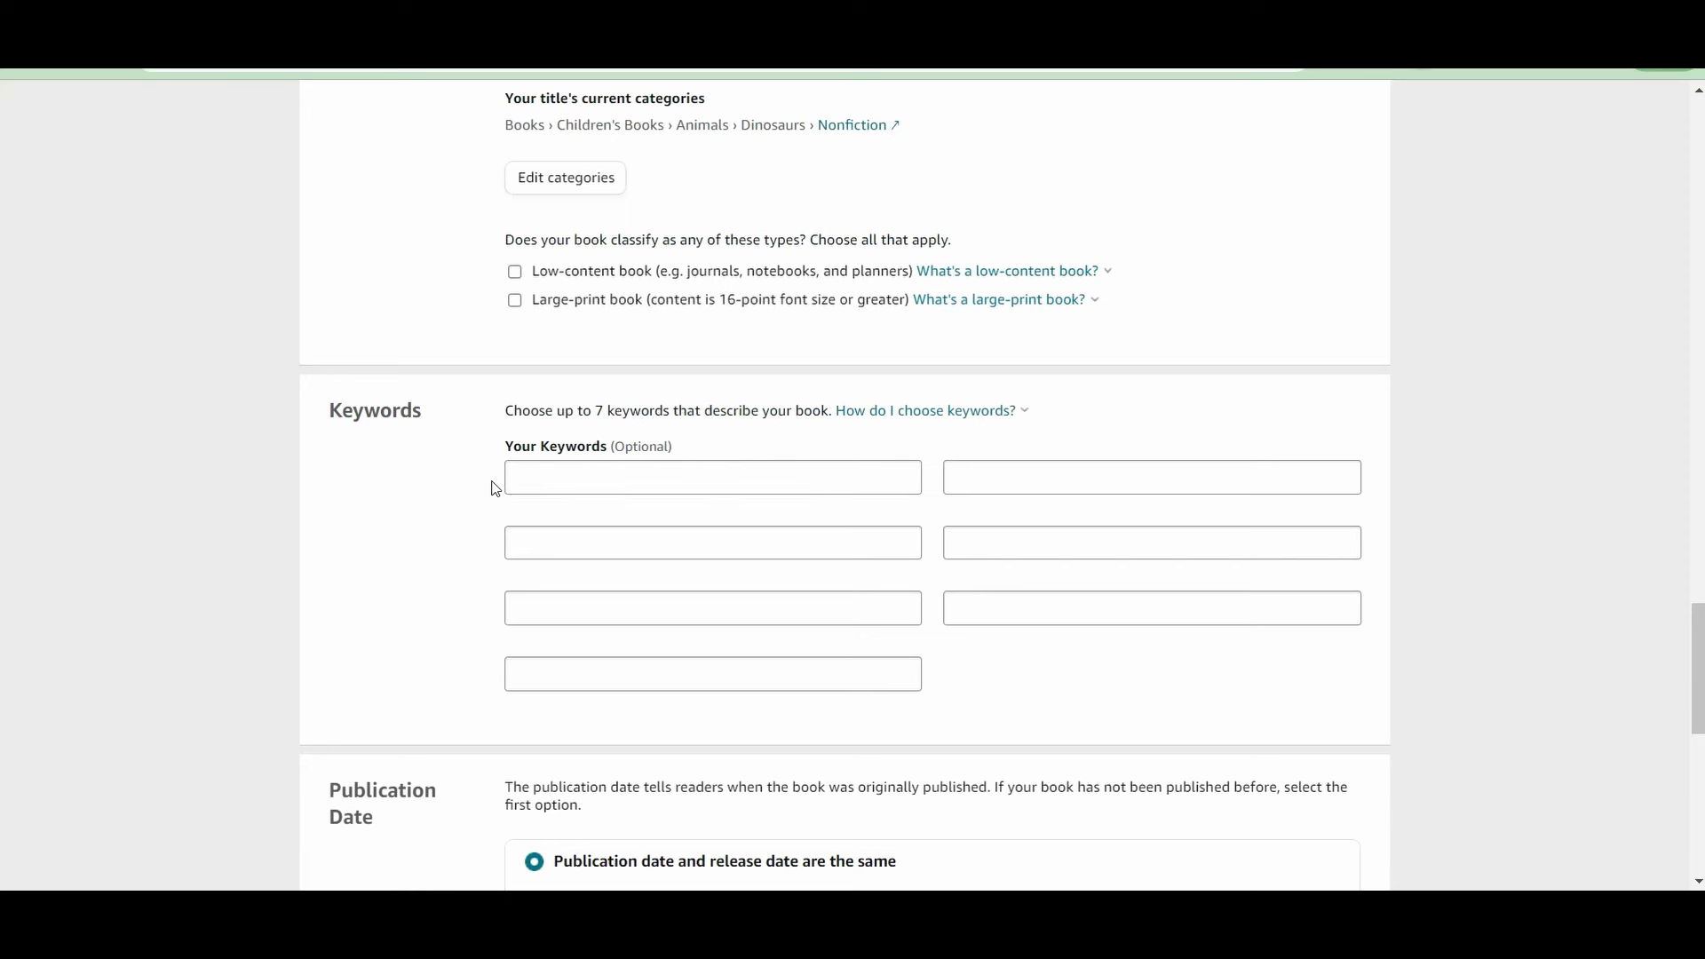
Switch to the Word document Dokument2 and look through its keyword list down to the word paragraph beneath the book title and subtitle
{"action": "mouse_move", "coordinate": [1174, 924]}
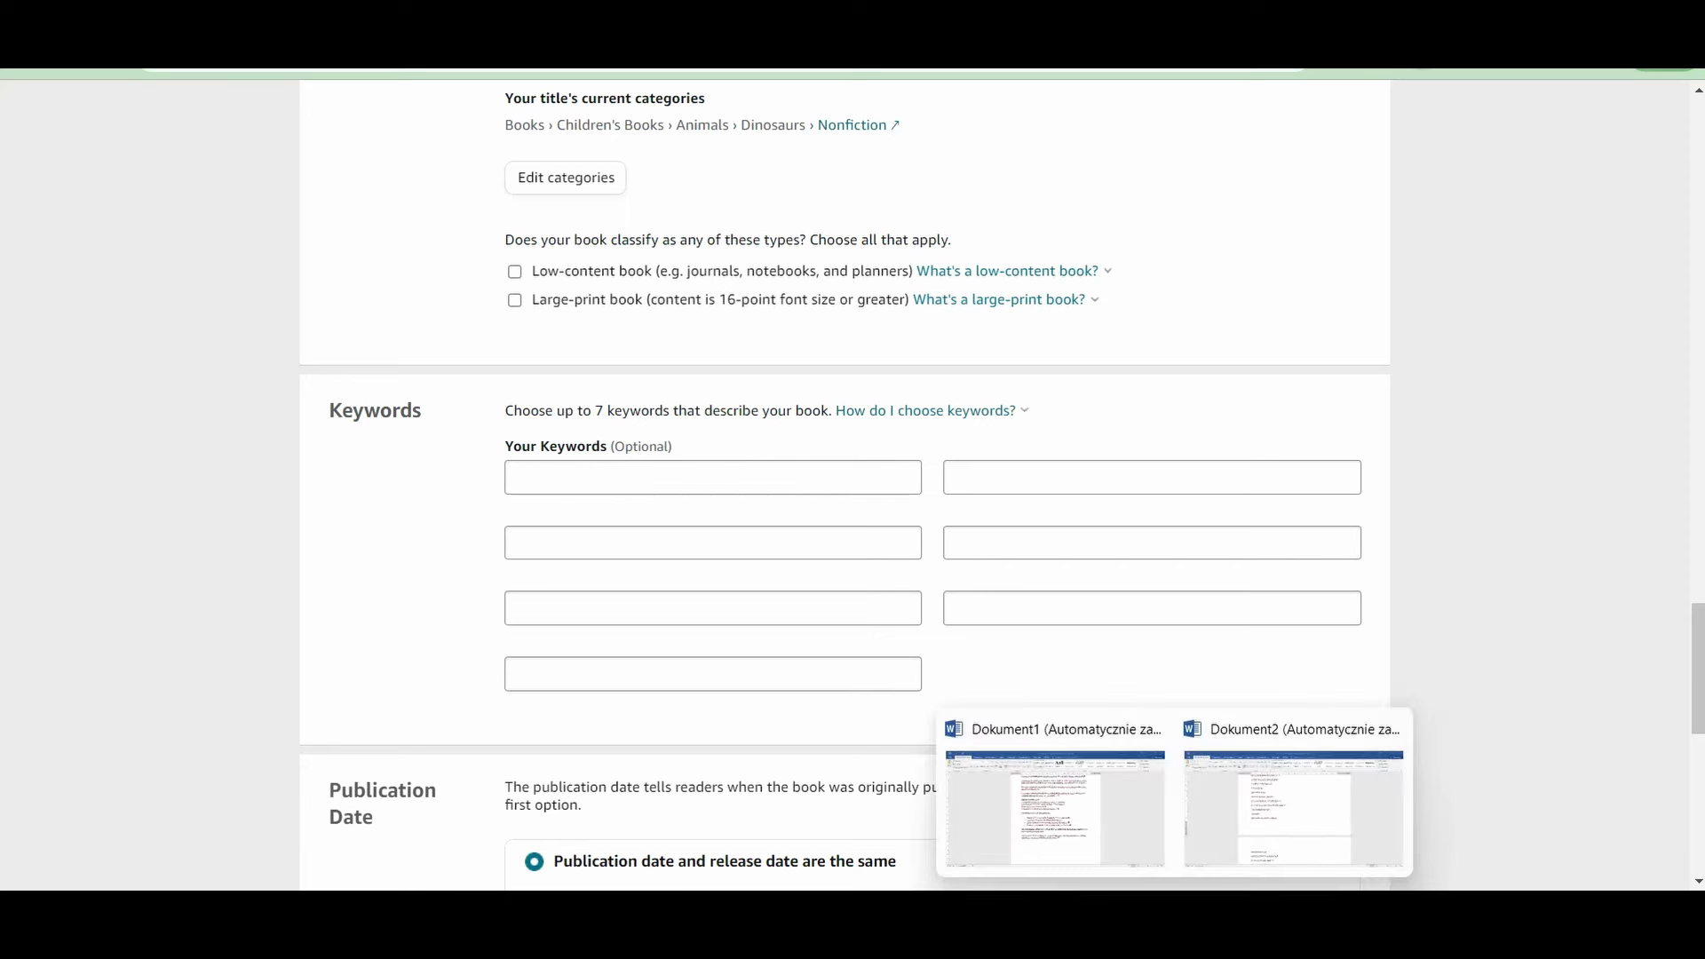
{"action": "left_click", "coordinate": [1256, 833]}
{"action": "left_click_drag", "start_coordinate": [1701, 353], "coordinate": [1701, 228]}
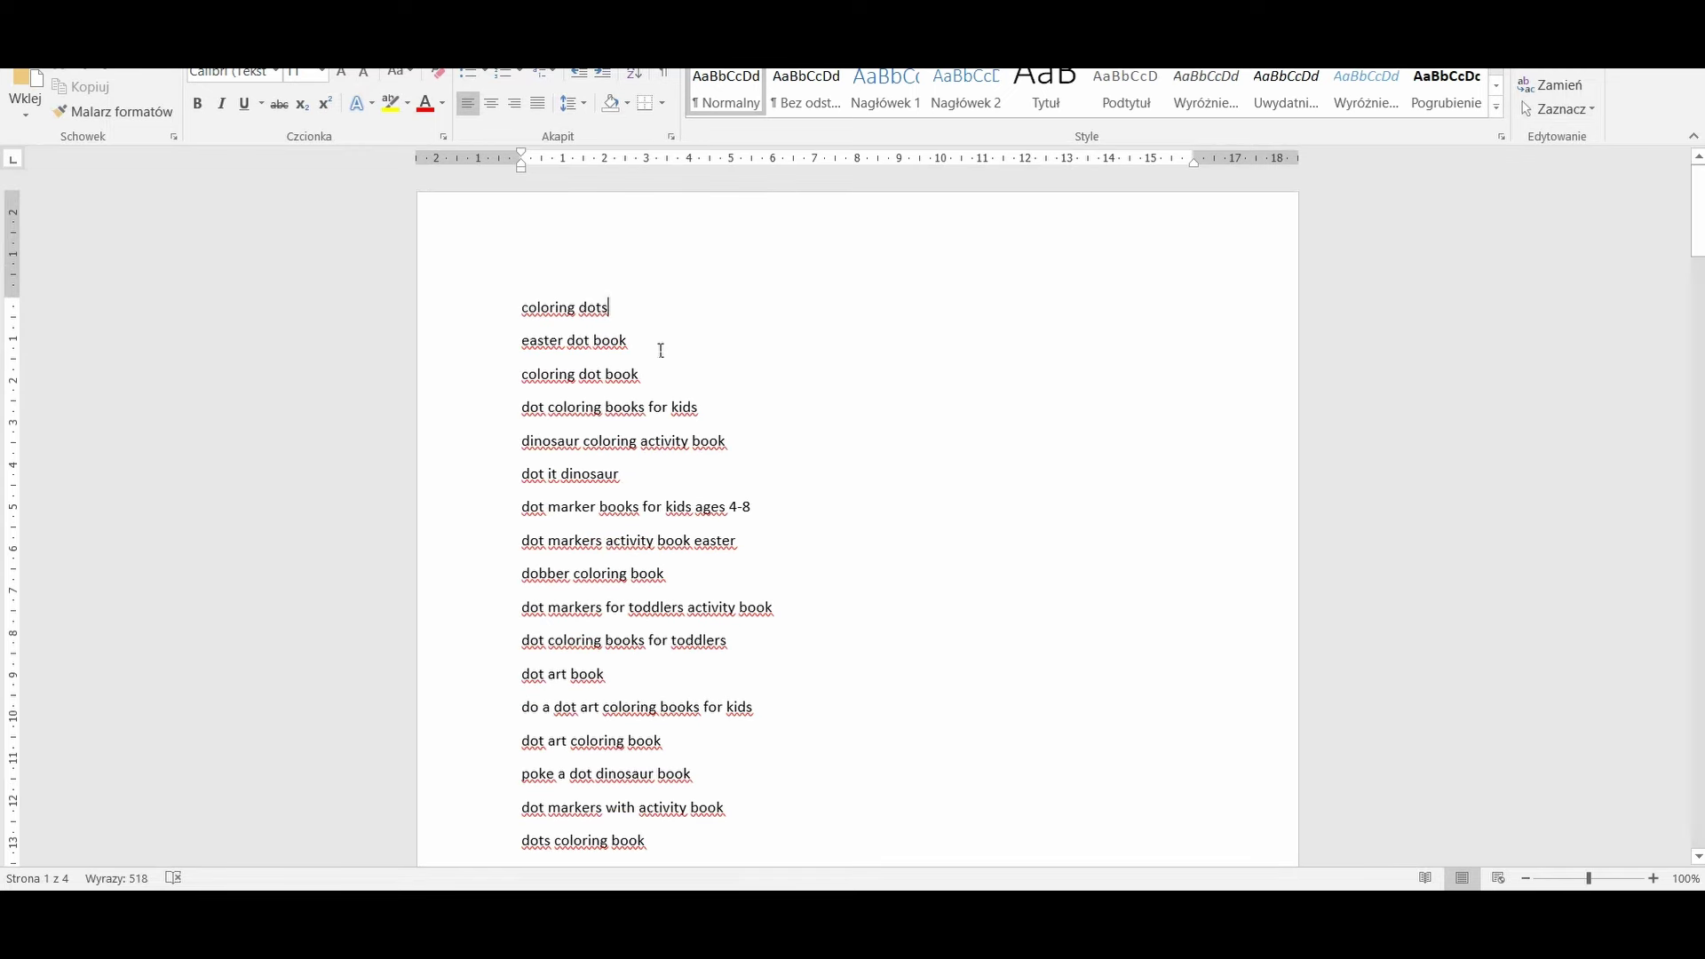
{"action": "scroll", "coordinate": [621, 338], "scroll_direction": "down", "scroll_amount": 4}
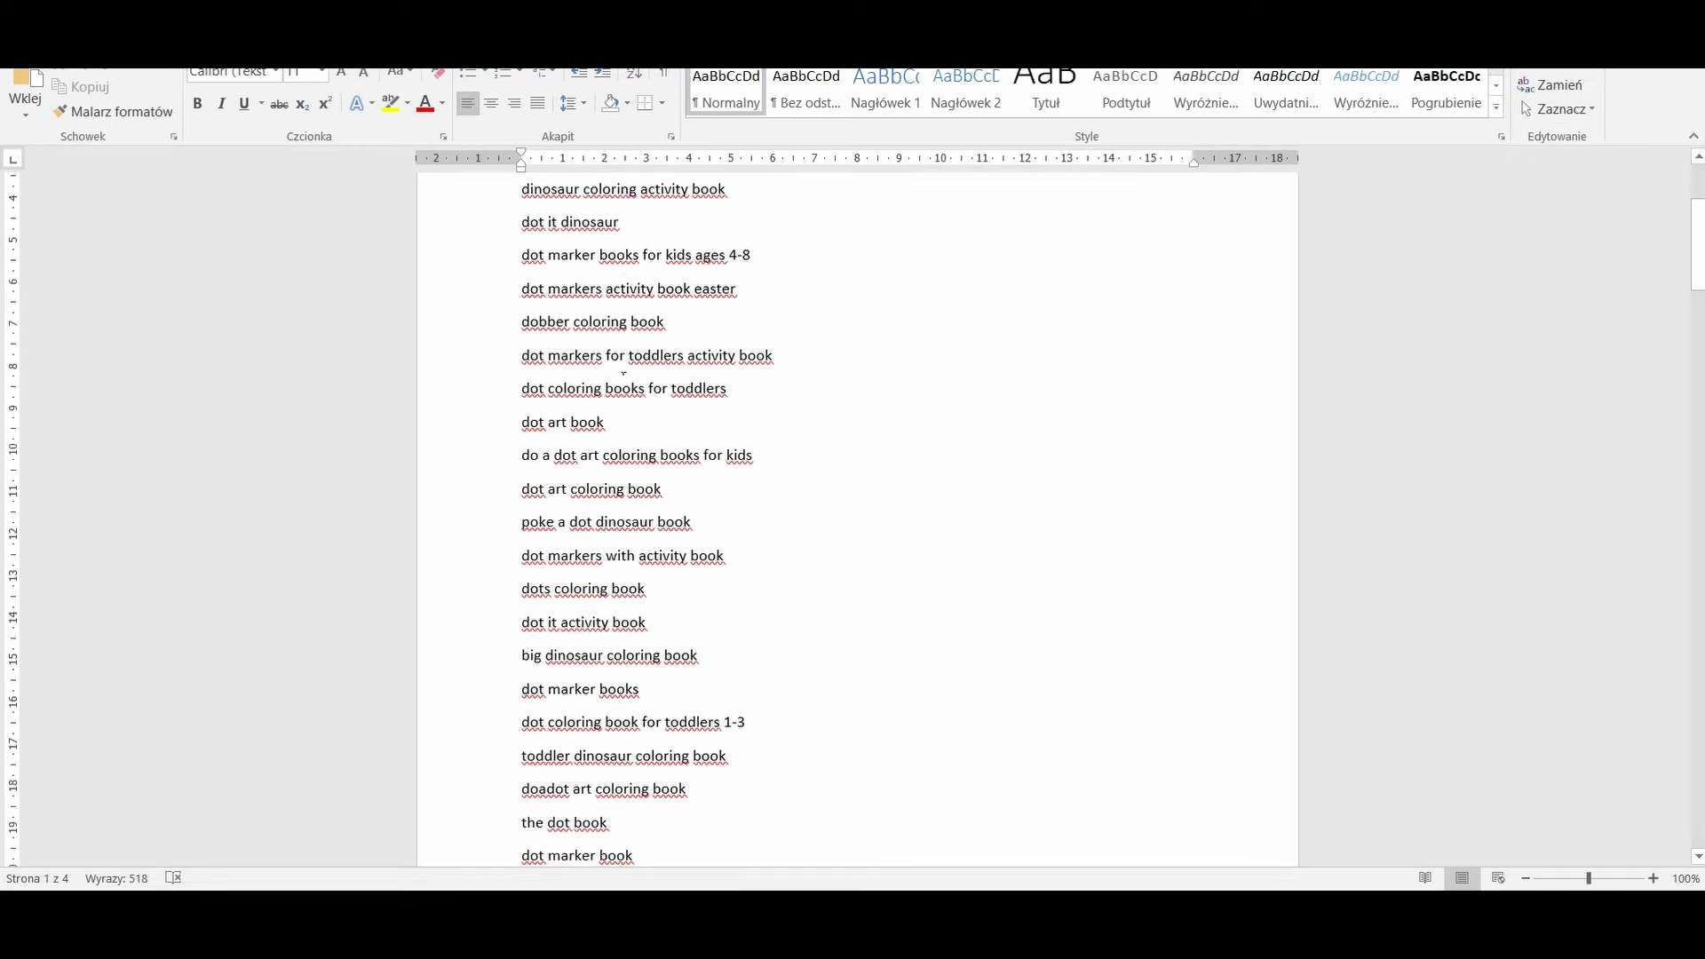
{"action": "scroll", "coordinate": [624, 385], "scroll_direction": "down", "scroll_amount": 7}
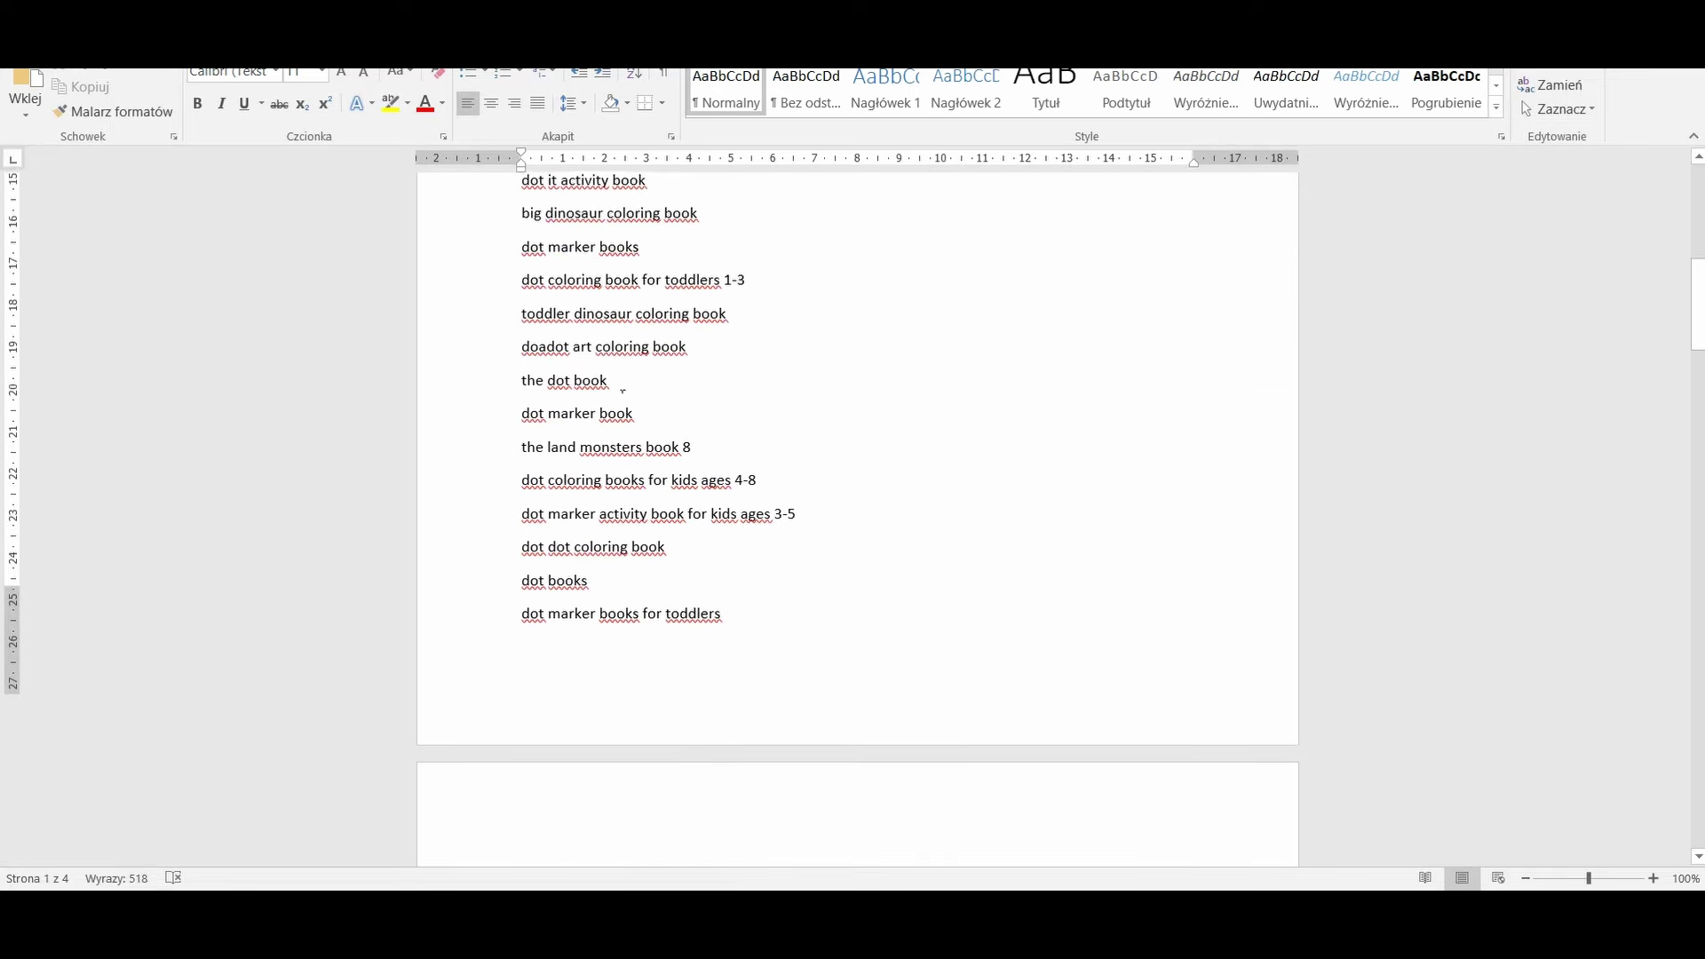
{"action": "scroll", "coordinate": [623, 393], "scroll_direction": "down", "scroll_amount": 6}
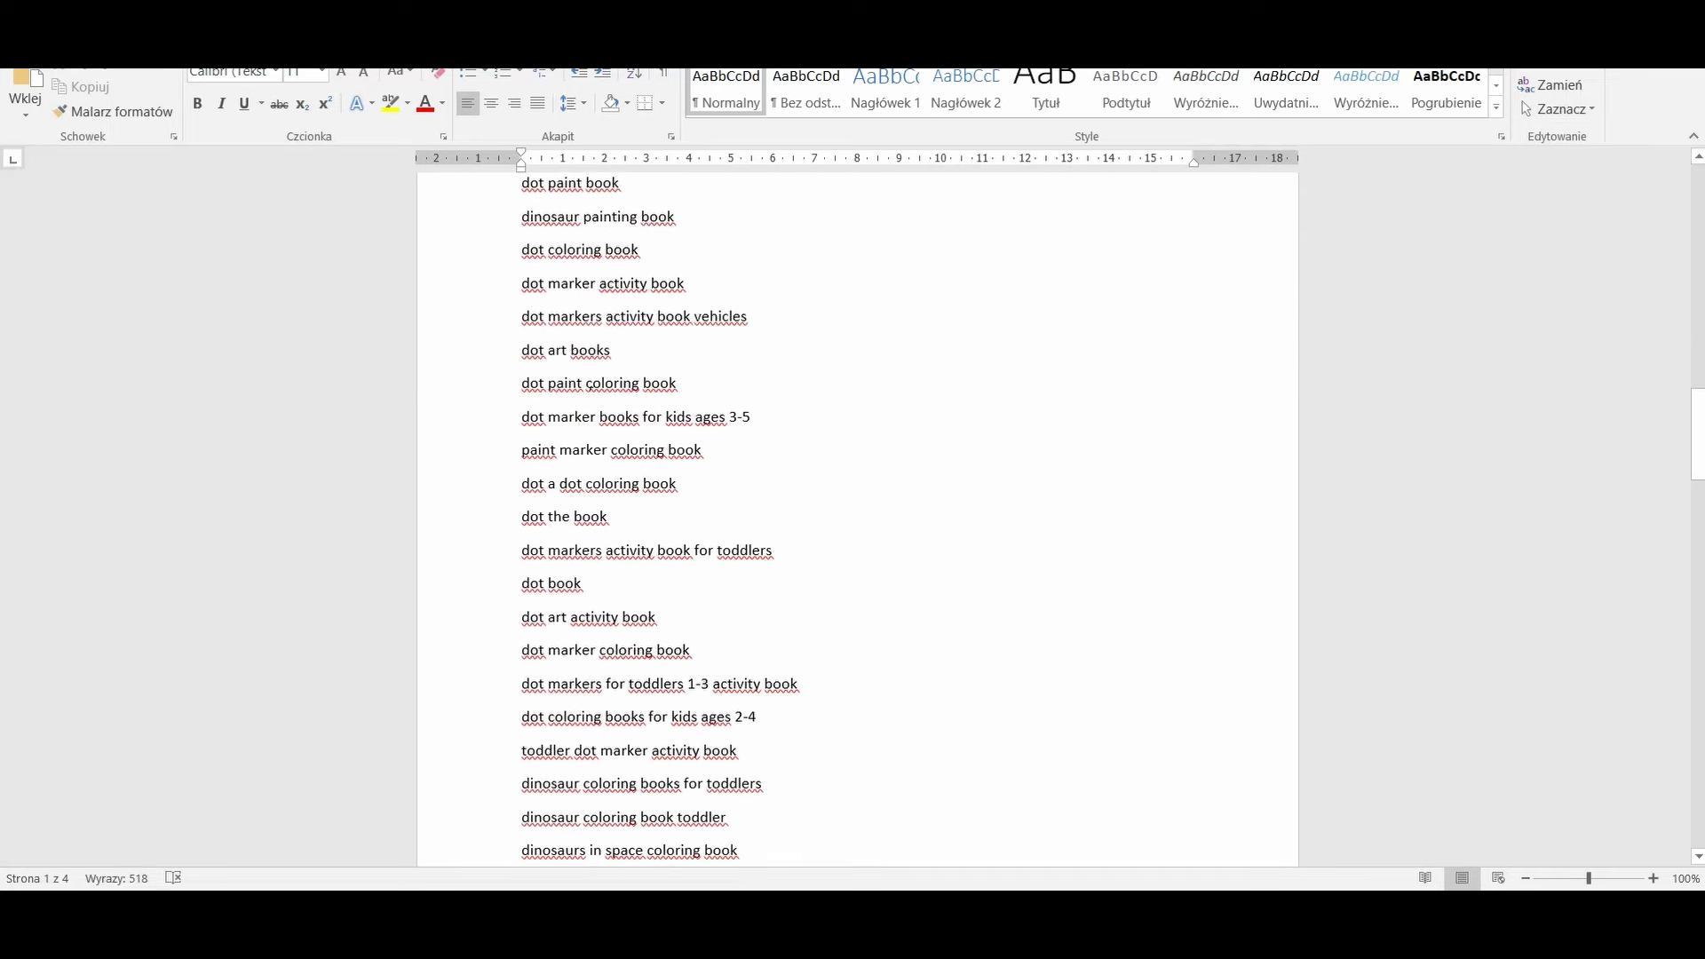
{"action": "scroll", "coordinate": [582, 399], "scroll_direction": "down", "scroll_amount": 7}
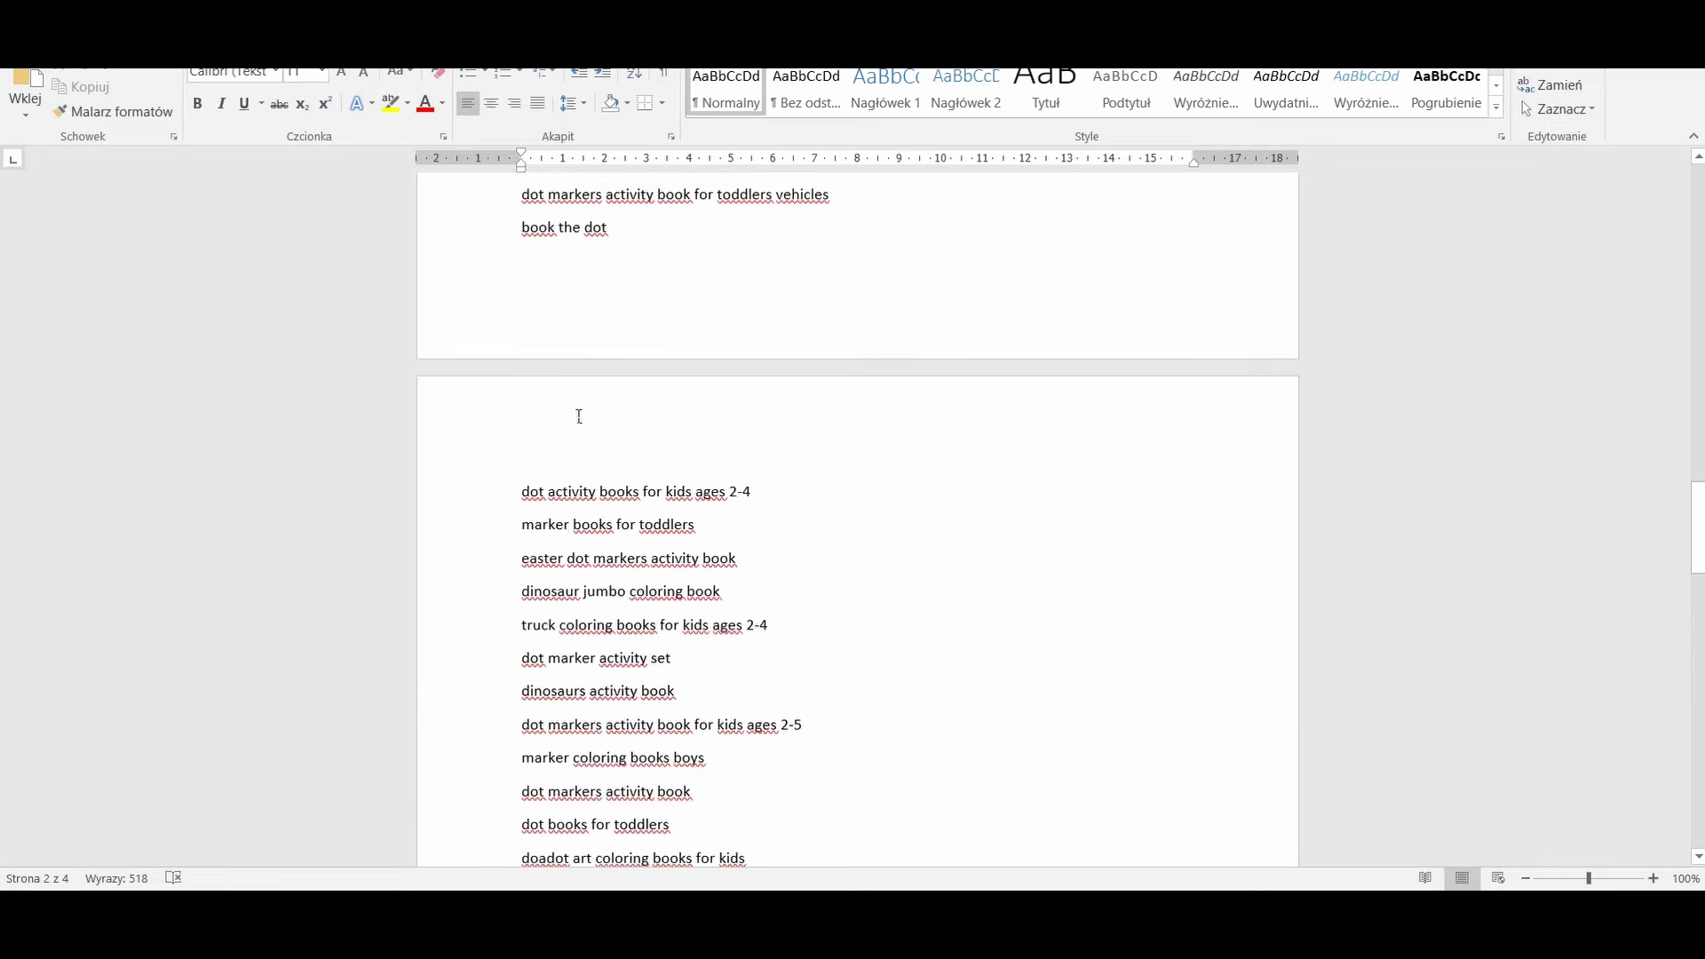
{"action": "scroll", "coordinate": [578, 417], "scroll_direction": "down", "scroll_amount": 6}
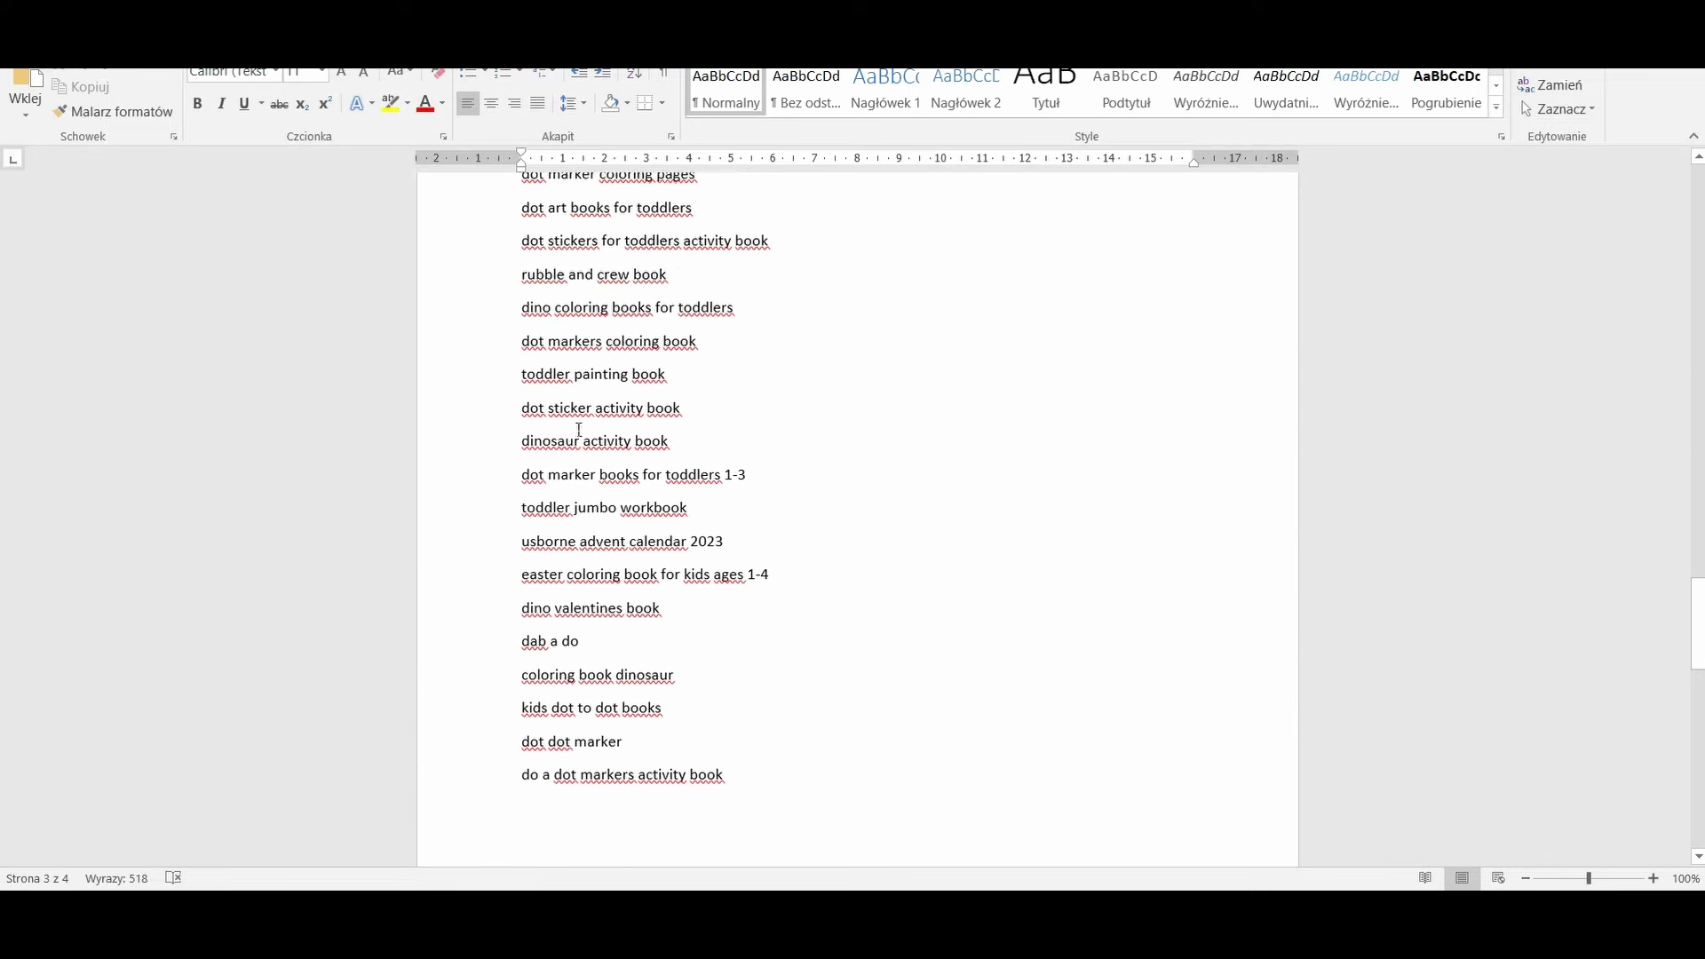
{"action": "scroll", "coordinate": [577, 431], "scroll_direction": "down", "scroll_amount": 8}
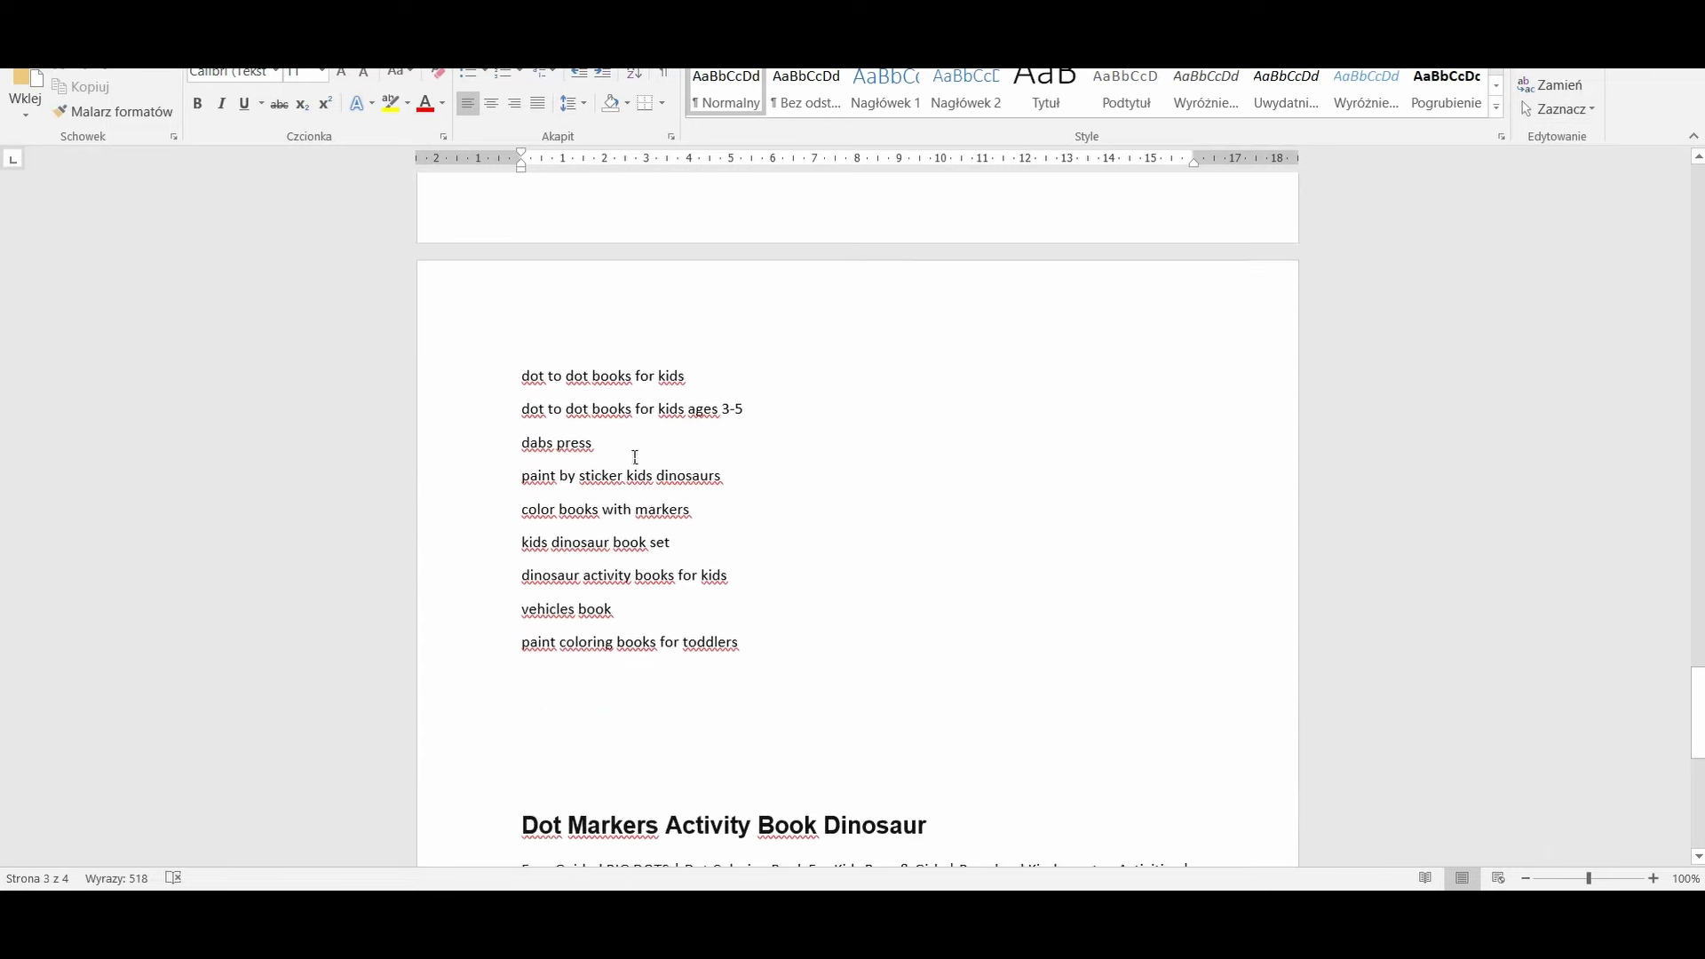
{"action": "scroll", "coordinate": [507, 483], "scroll_direction": "down", "scroll_amount": 3}
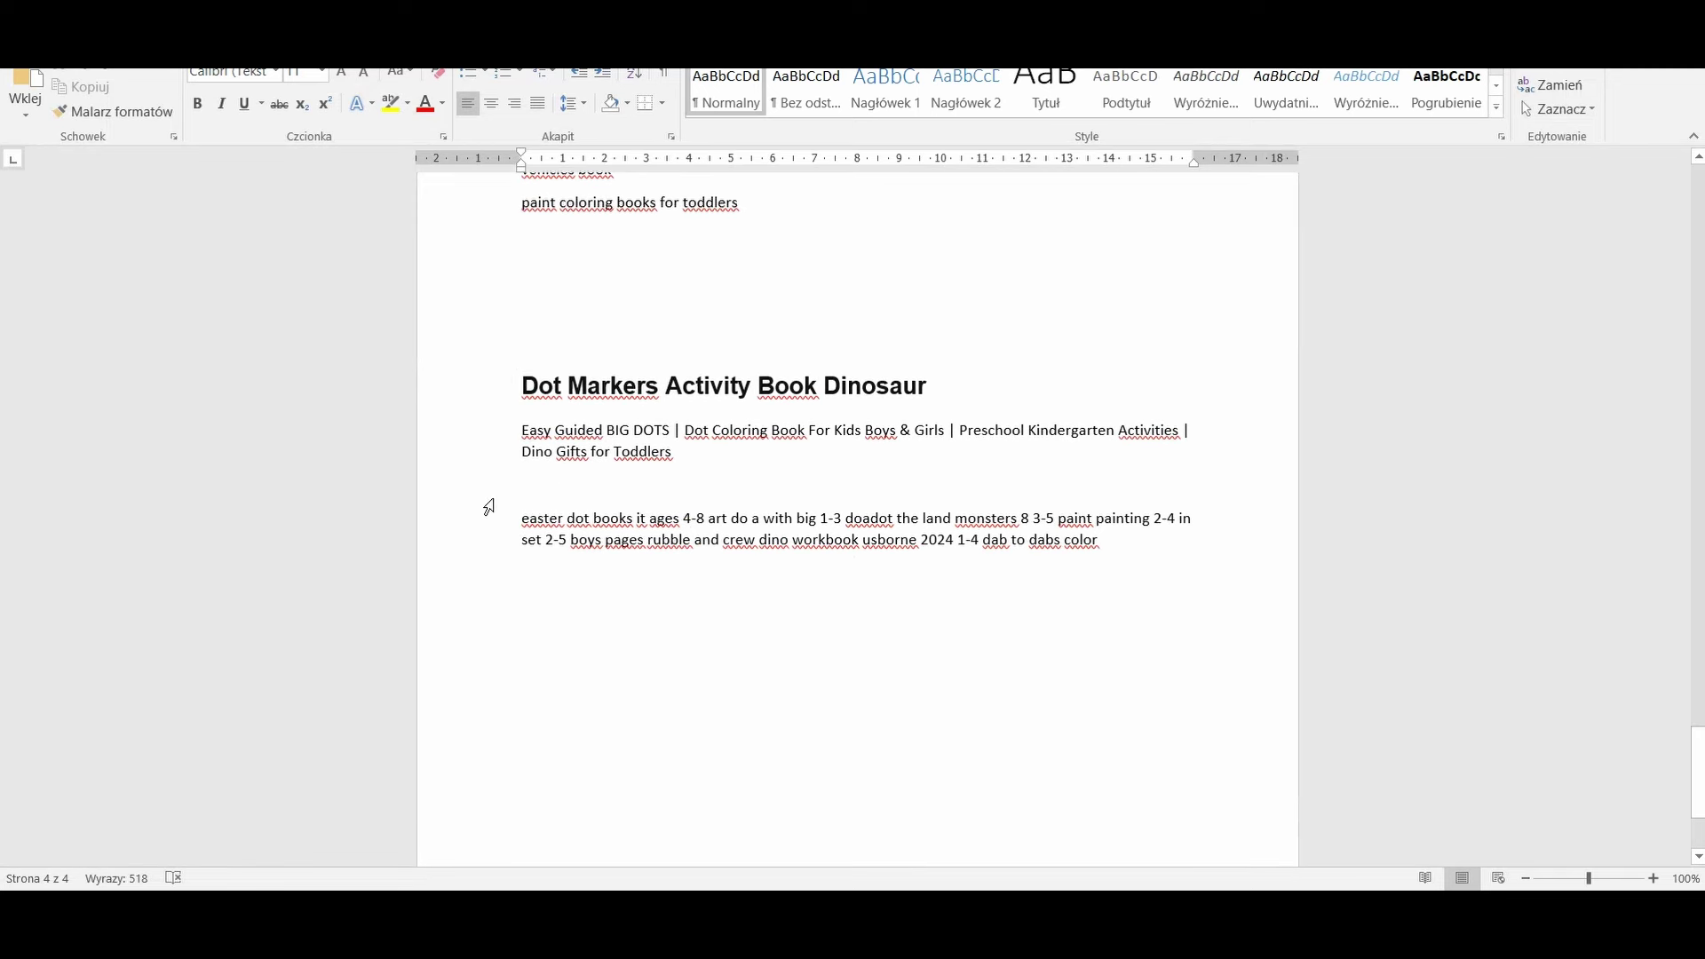
Split the keyword paragraph beneath the subtitle into six lines, starting new ones at "art", "doadot", "in set", "dino" and "1-4"
{"action": "left_click_drag", "start_coordinate": [517, 520], "coordinate": [1145, 562]}
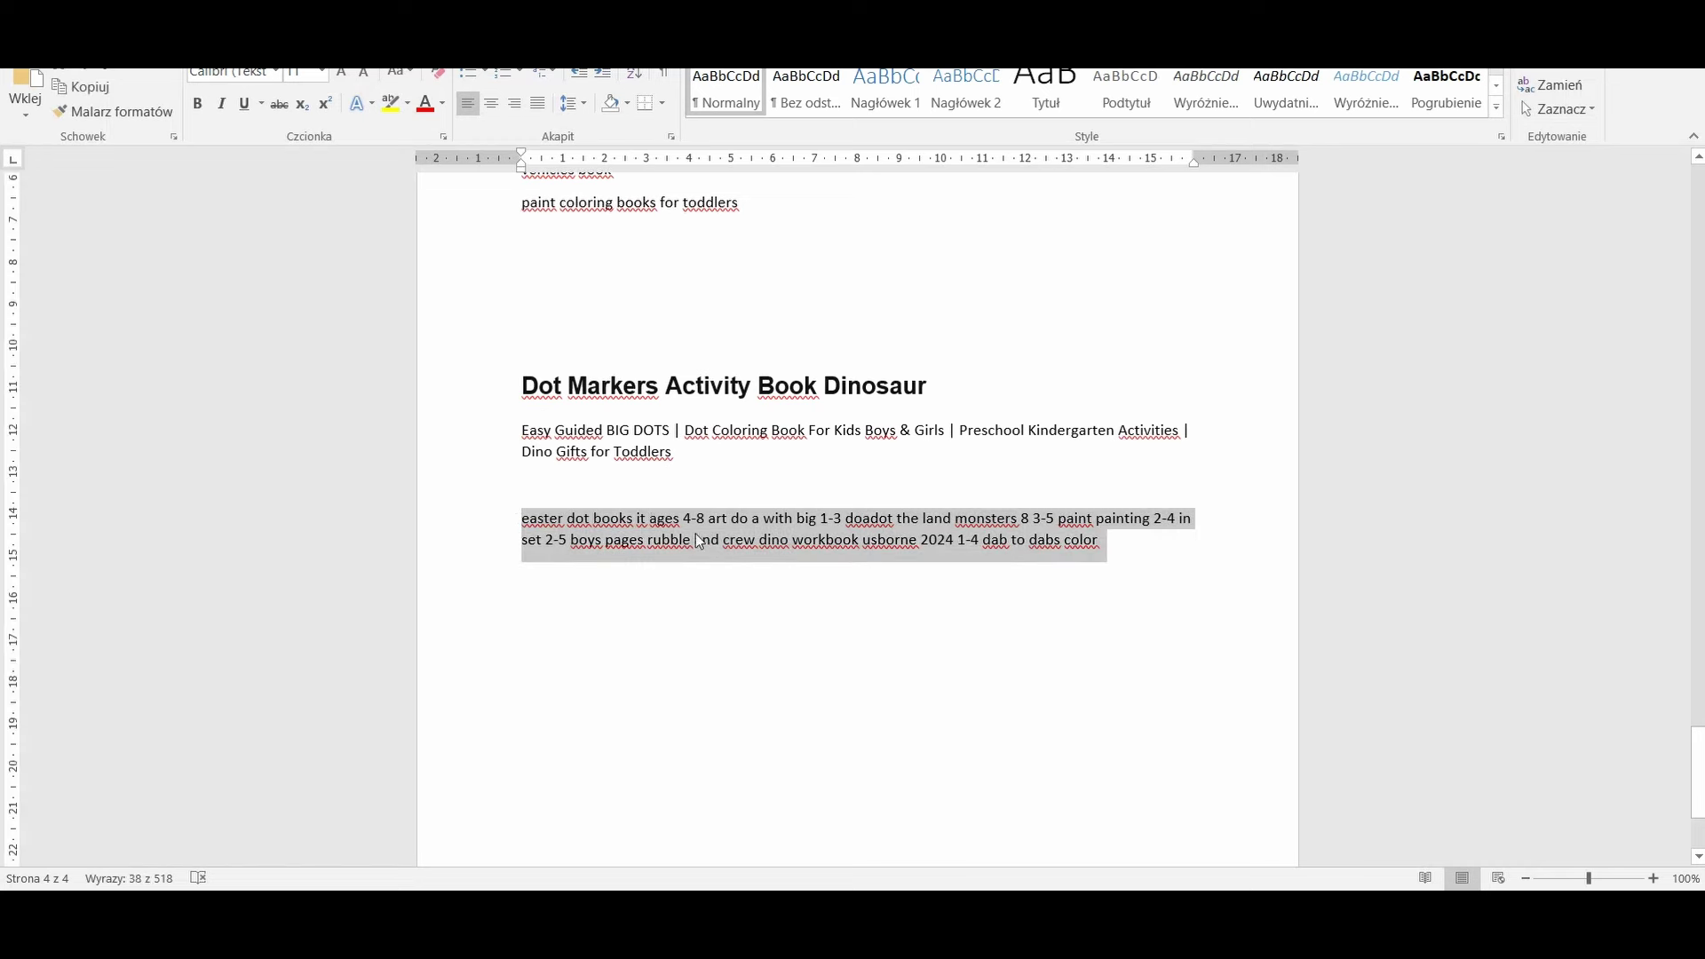
{"action": "left_click", "coordinate": [544, 519]}
{"action": "left_click", "coordinate": [681, 520]}
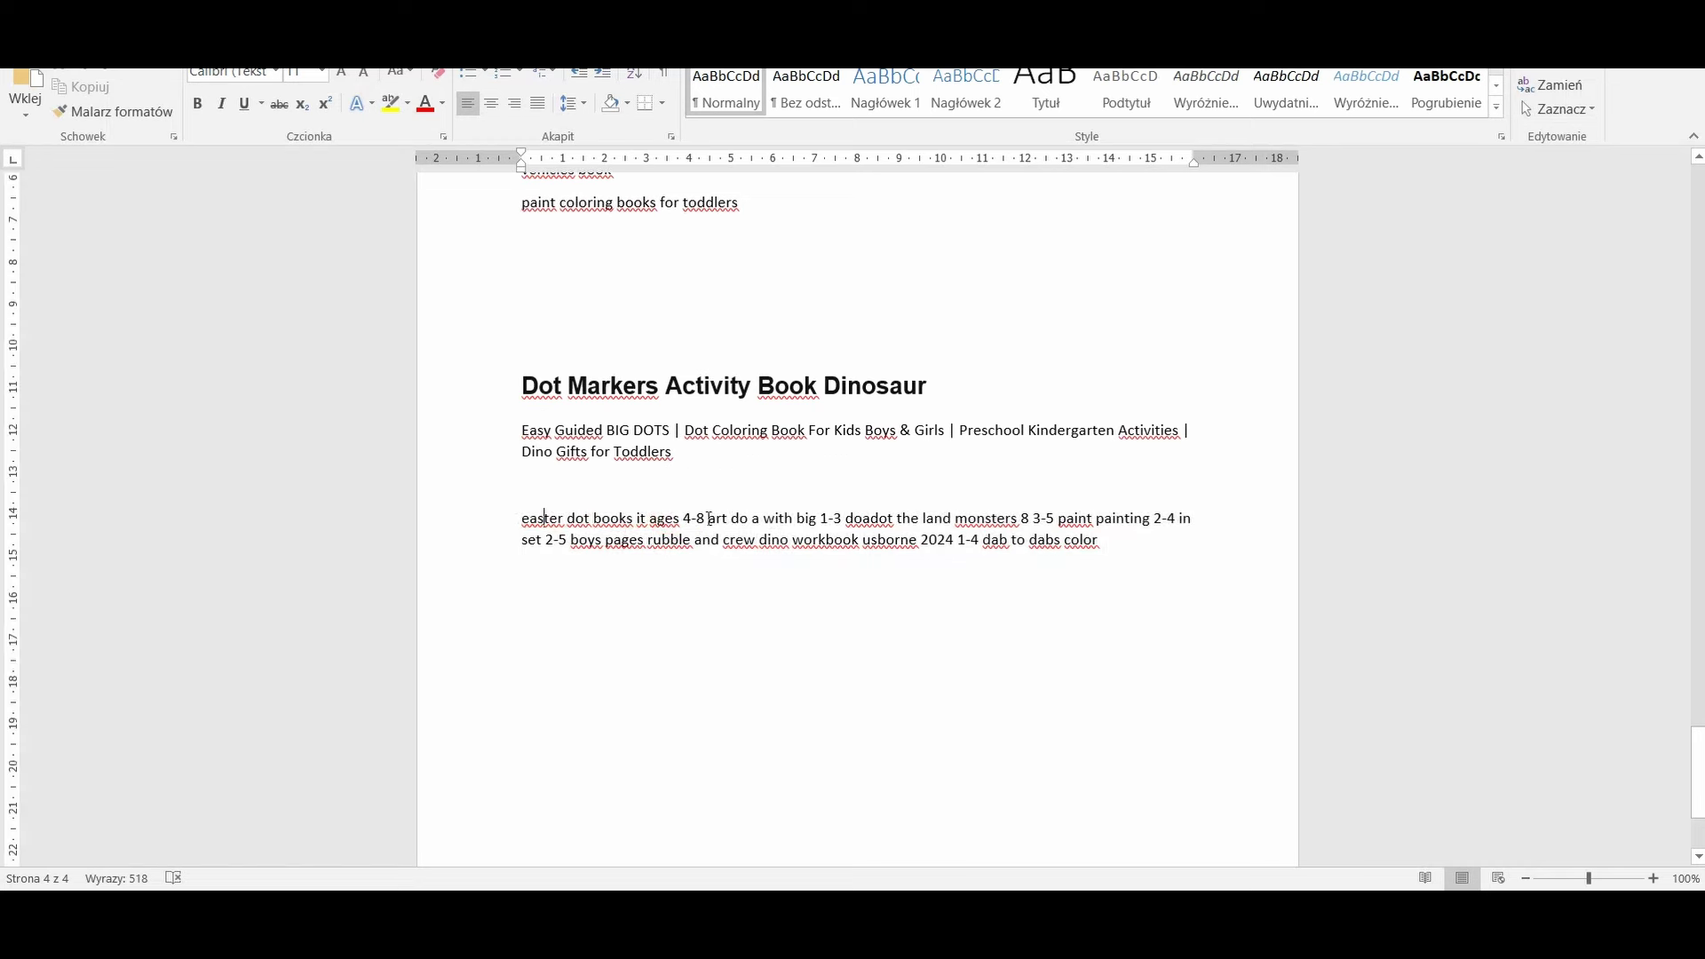
{"action": "key", "text": "Return"}
{"action": "left_click", "coordinate": [659, 552]}
{"action": "key", "text": "Return"}
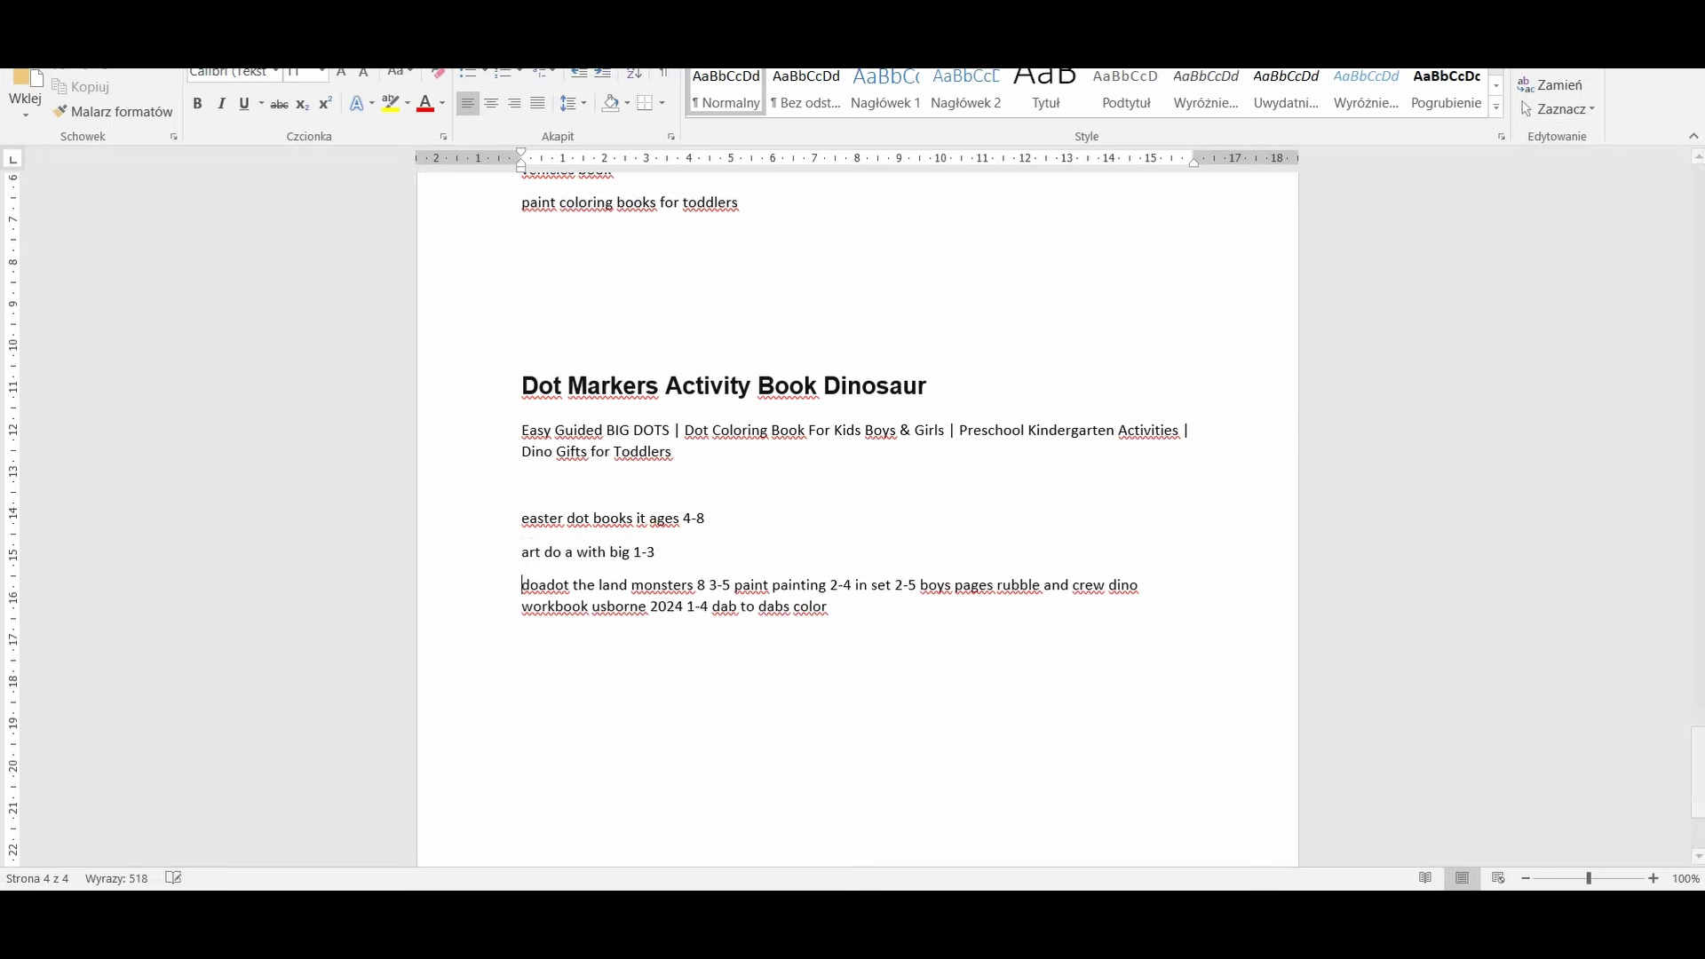
{"action": "left_click", "coordinate": [849, 584]}
{"action": "key", "text": "Return"}
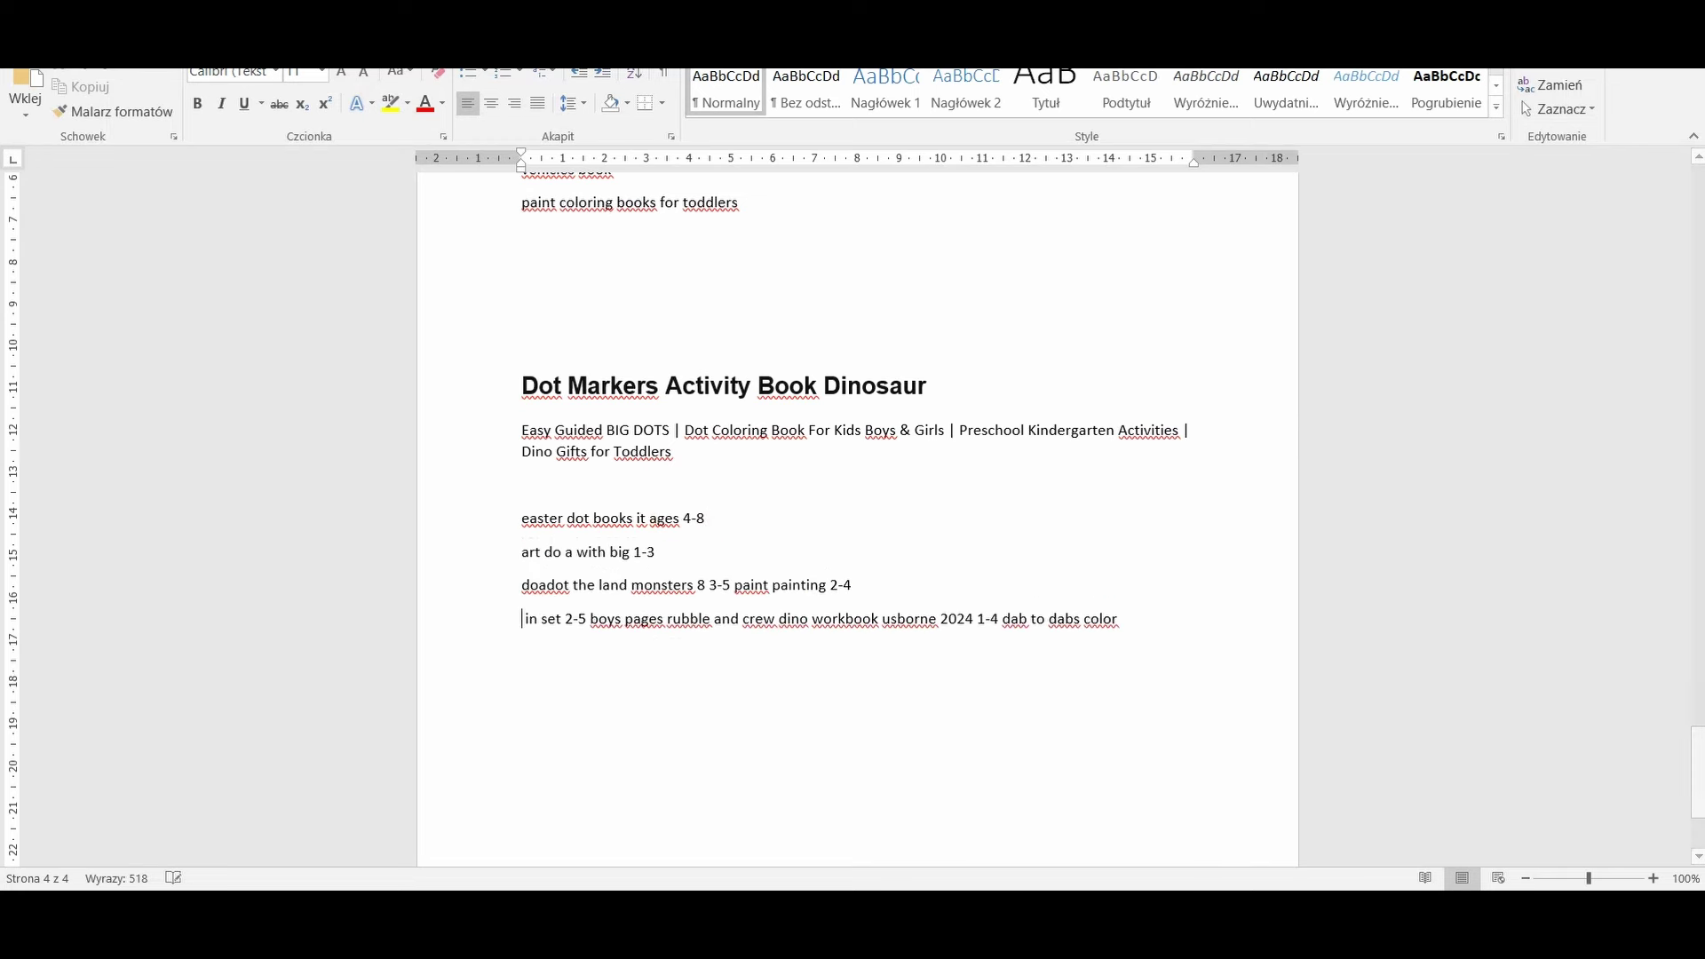
{"action": "left_click", "coordinate": [779, 621]}
{"action": "key", "text": "Return"}
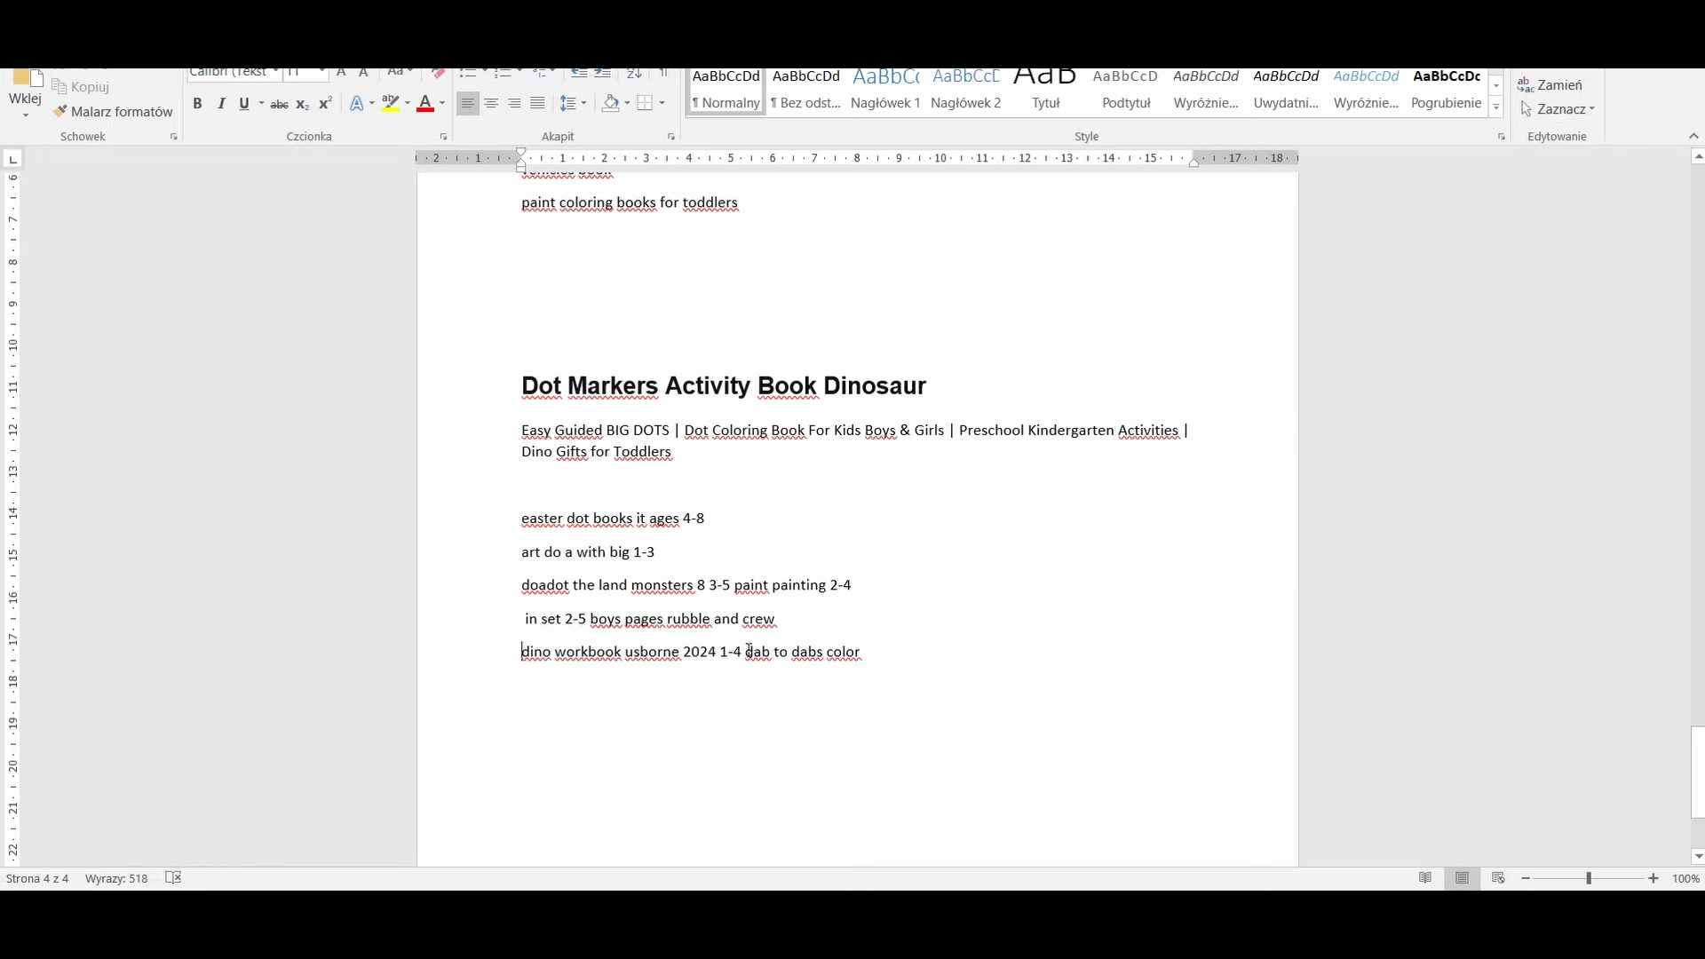
{"action": "left_click", "coordinate": [721, 653]}
{"action": "key", "text": "Return"}
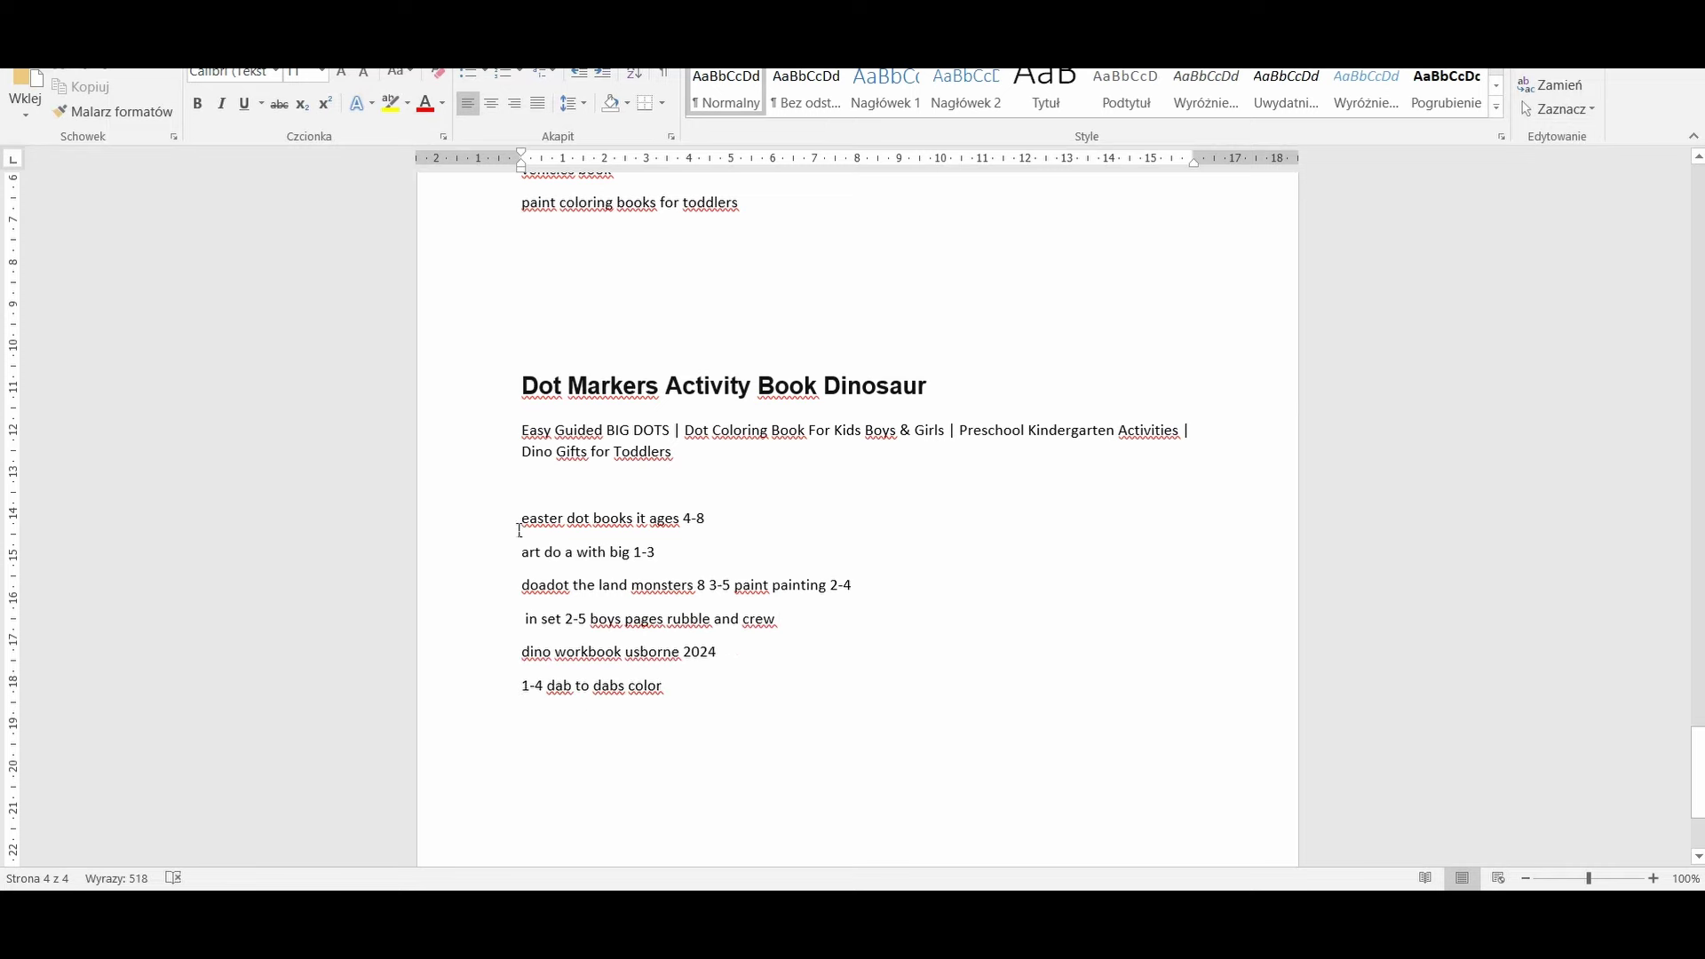
Copy the six keyword lines into the Kindle Direct Publishing keyword fields, from "easter dot books it ages 4-8" to "1-4 dab to dabs color"
{"action": "left_click_drag", "start_coordinate": [522, 520], "coordinate": [746, 529]}
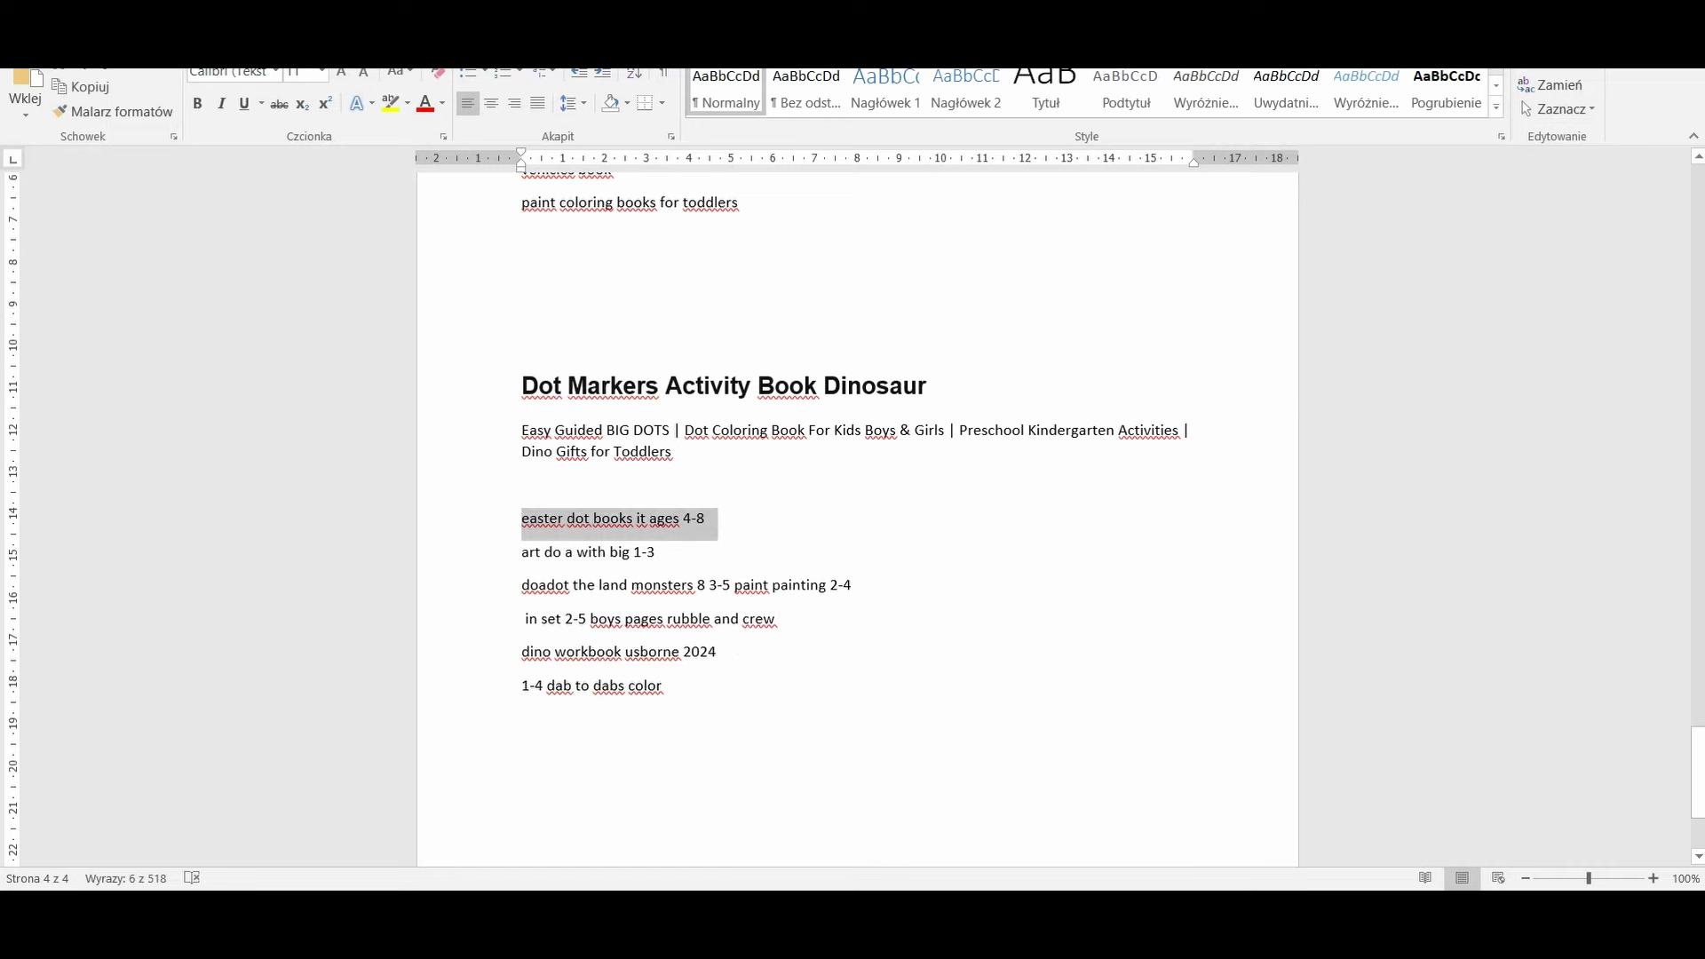
{"action": "left_click", "coordinate": [1217, 791]}
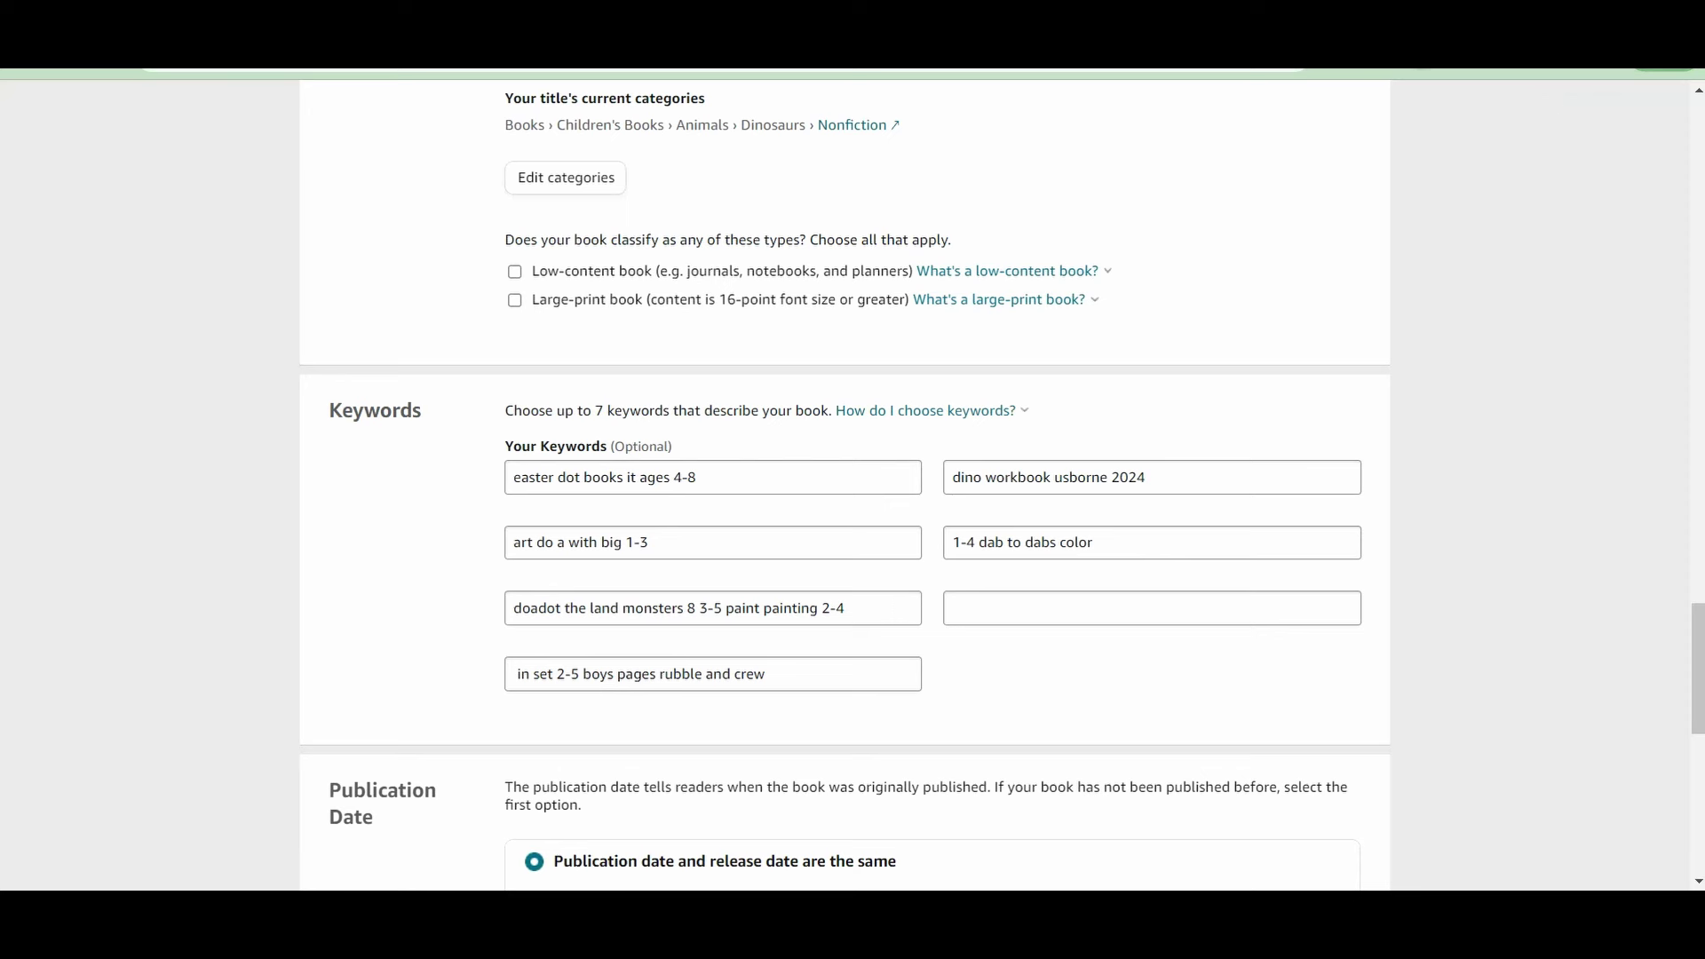
{"action": "left_click_drag", "start_coordinate": [1700, 674], "coordinate": [1700, 190]}
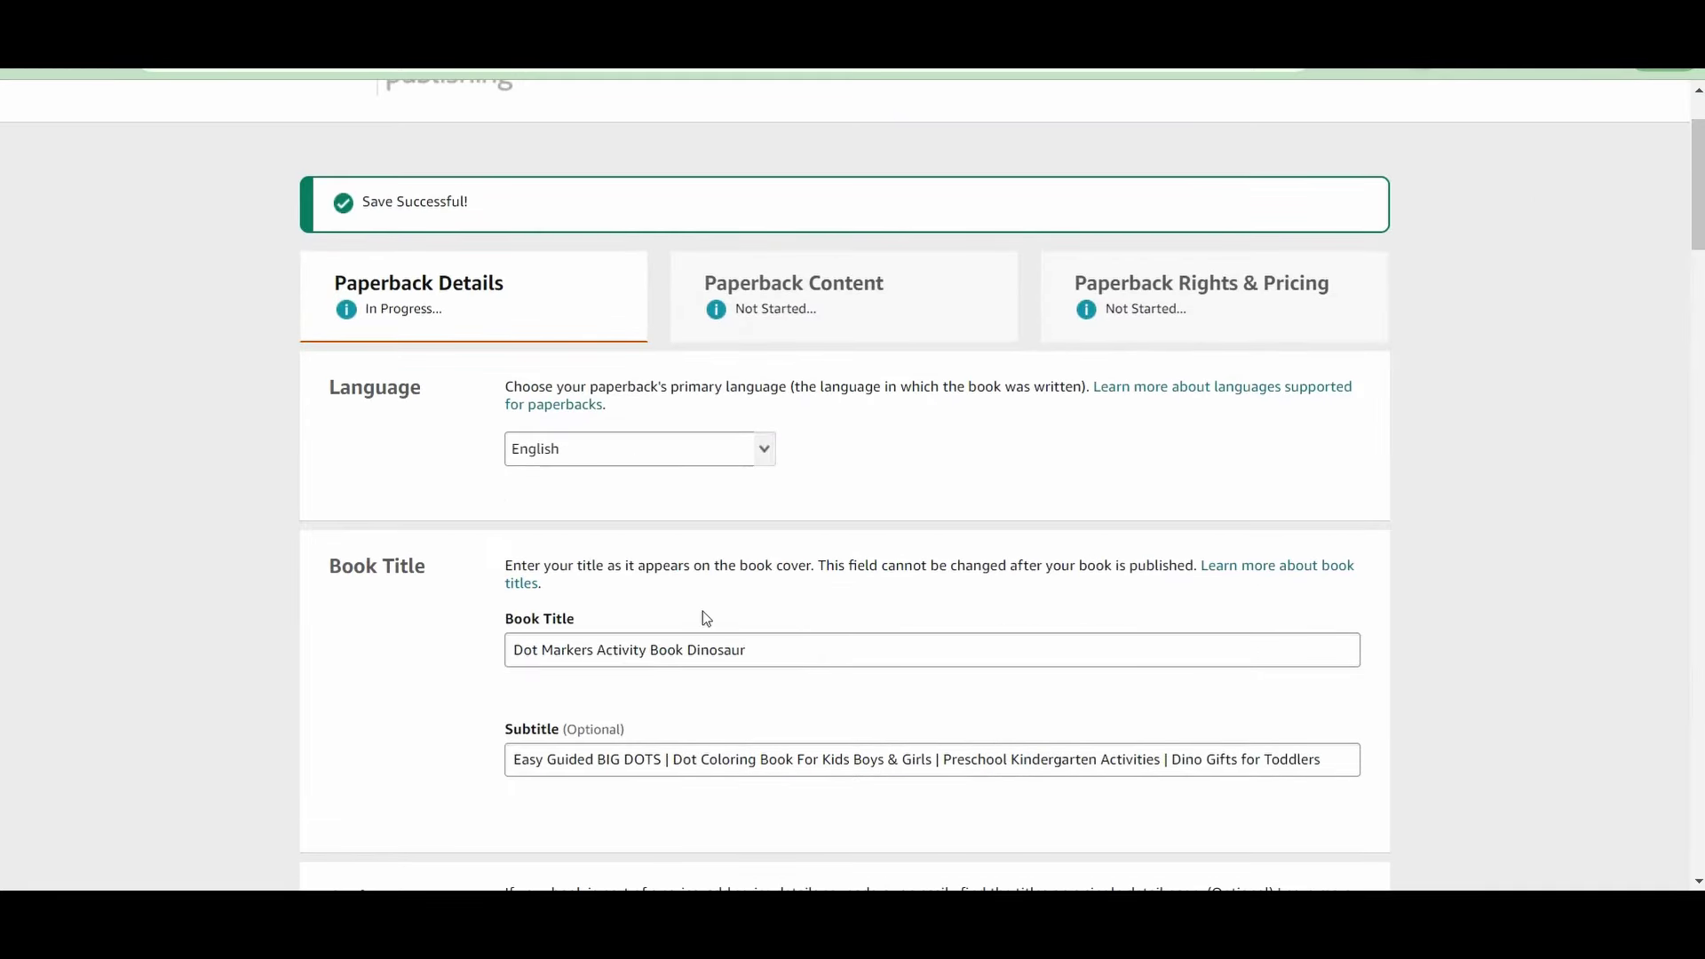
Switch to the Word document Dokument2 and examine its keyword phrases from the start of the list down to the third page
{"action": "scroll", "coordinate": [684, 638], "scroll_direction": "down", "scroll_amount": 1}
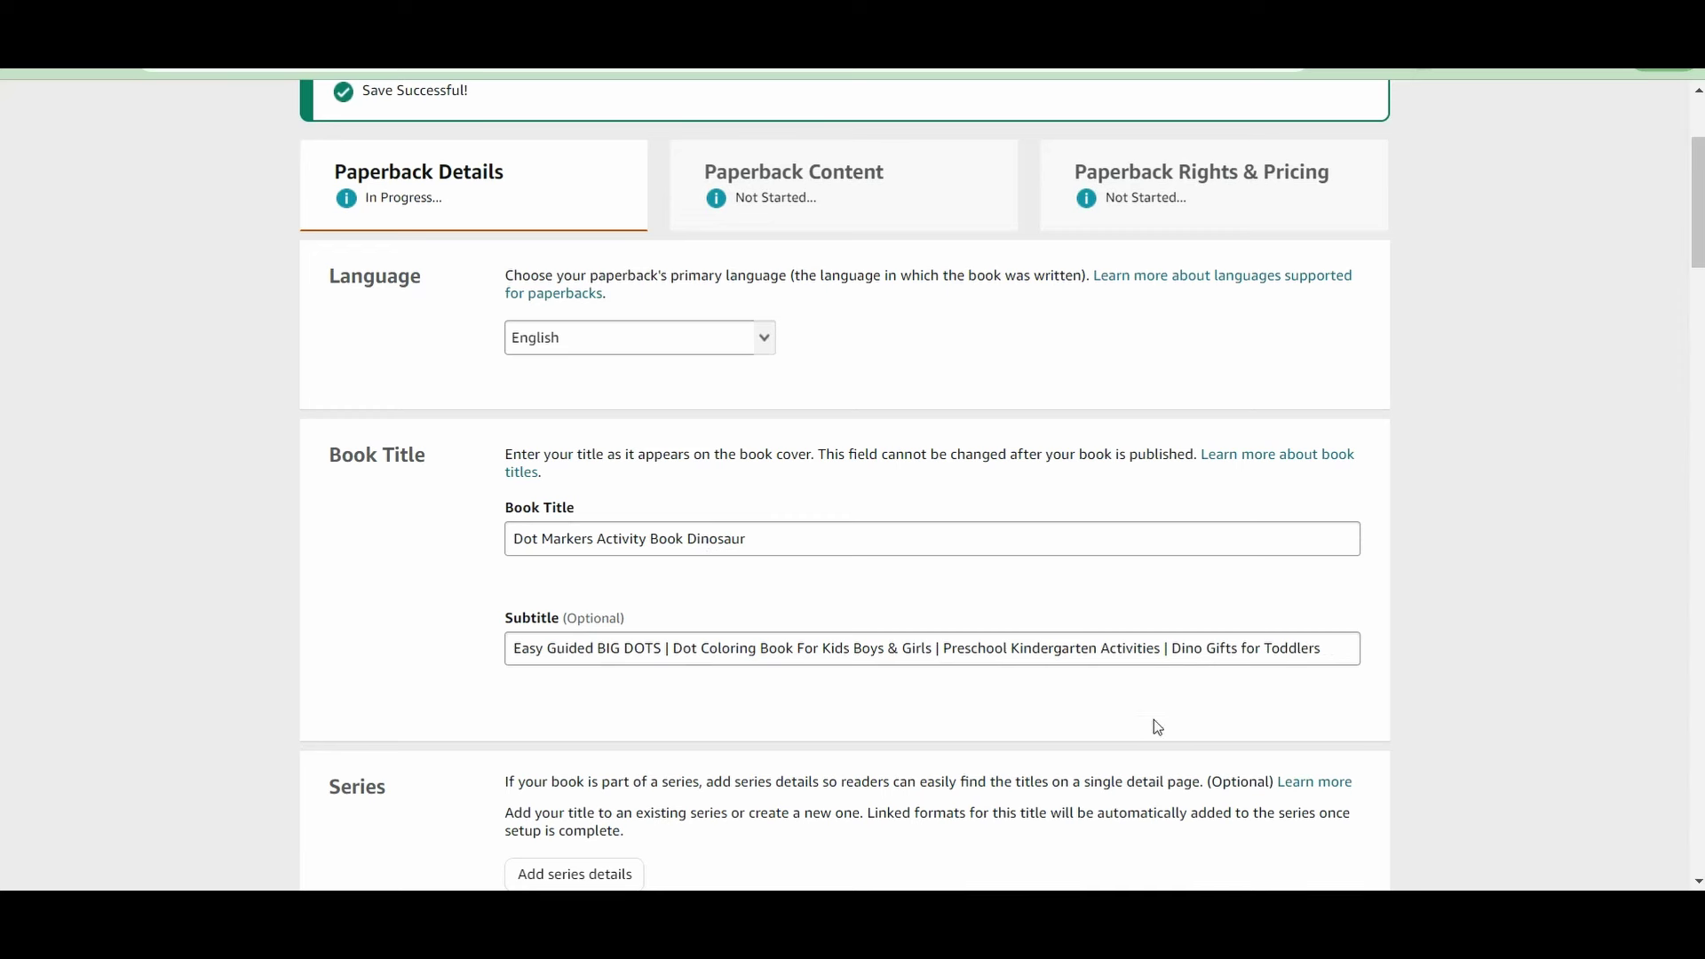
{"action": "mouse_move", "coordinate": [1174, 923]}
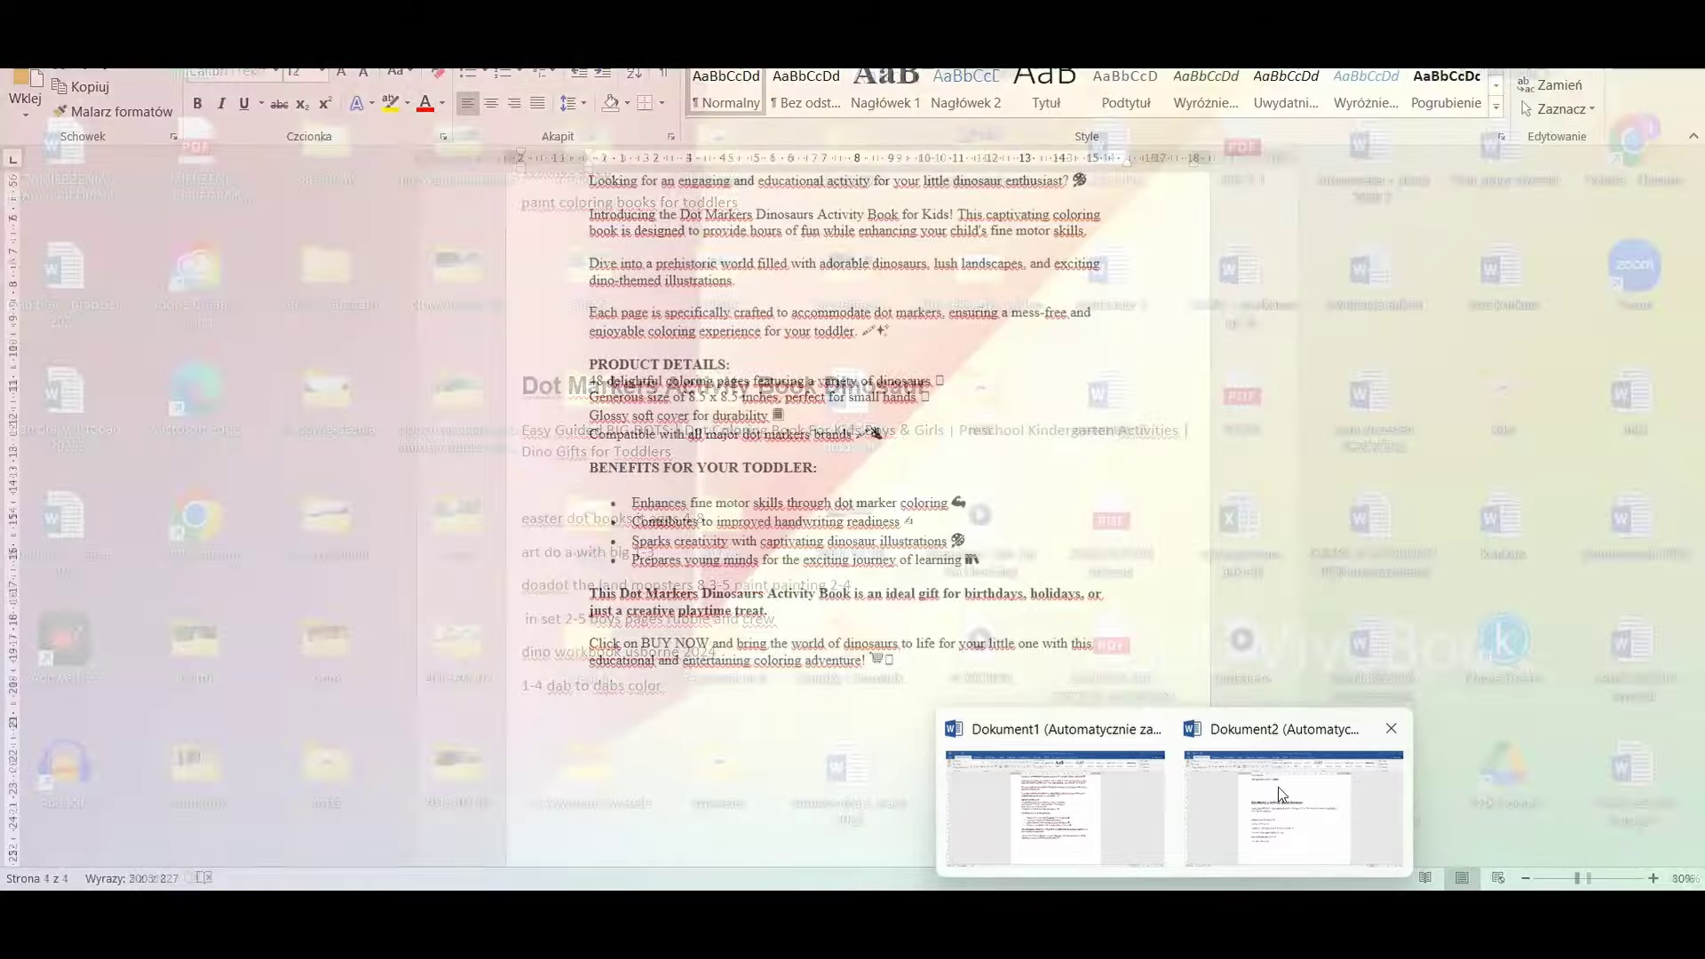
{"action": "left_click", "coordinate": [1277, 787]}
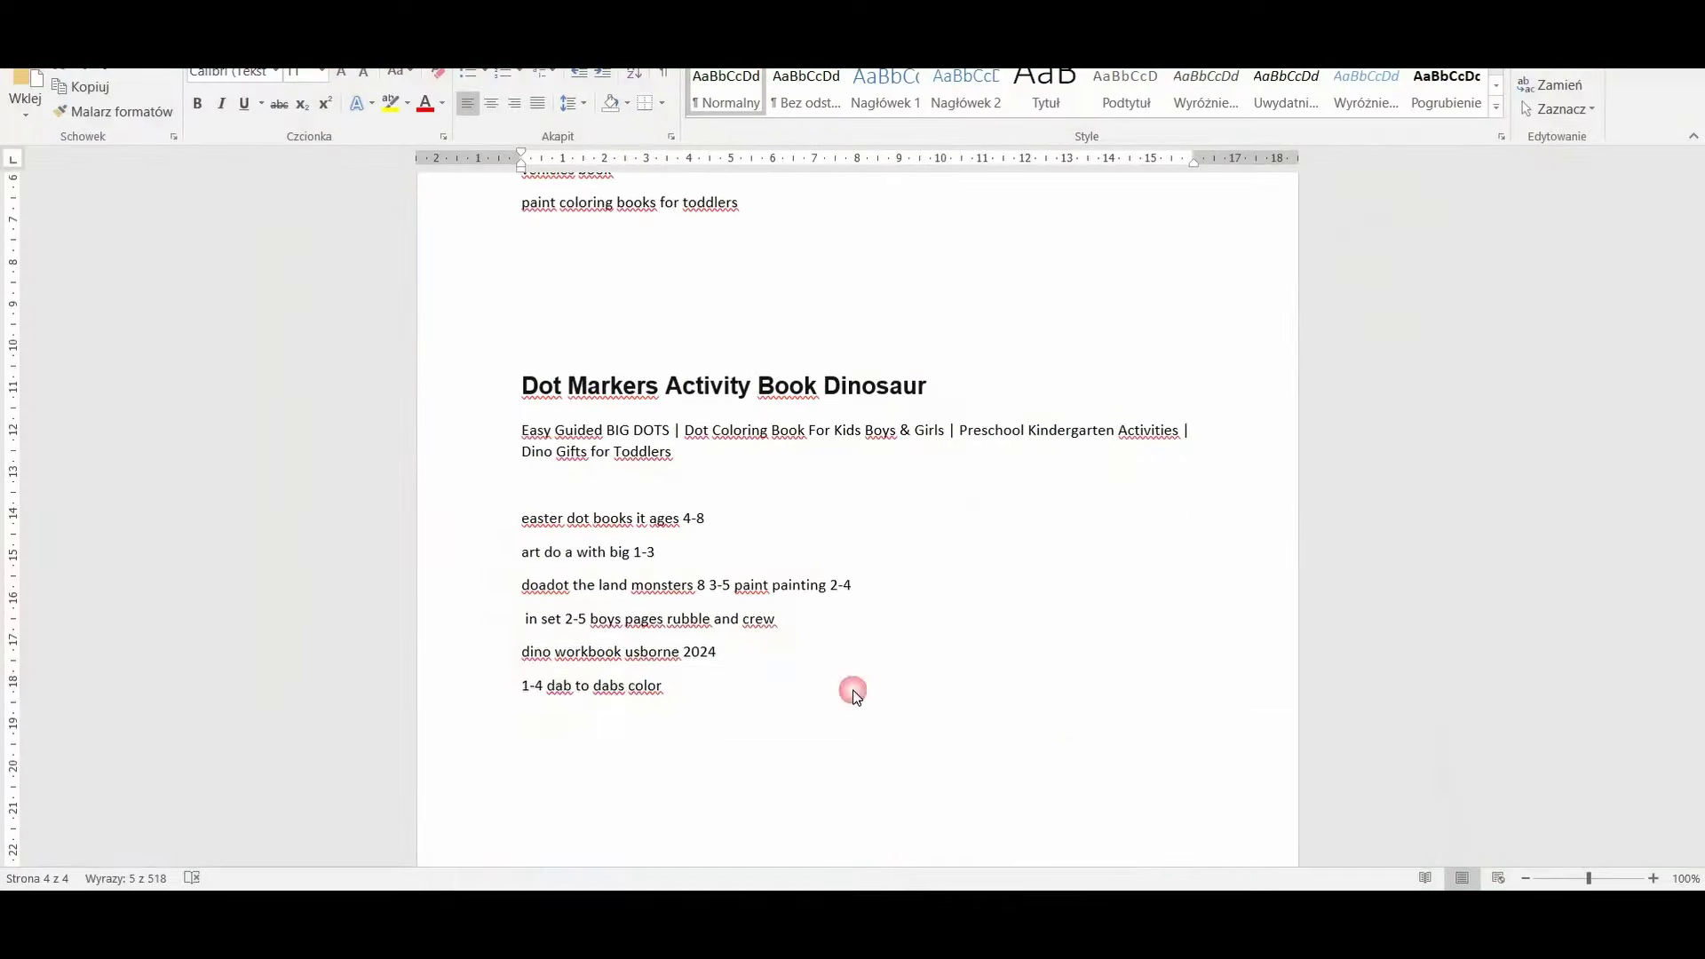
{"action": "scroll", "coordinate": [853, 689], "scroll_direction": "up", "scroll_amount": 15}
{"action": "left_click_drag", "start_coordinate": [1699, 622], "coordinate": [1699, 191]}
{"action": "triple_click", "coordinate": [582, 373]}
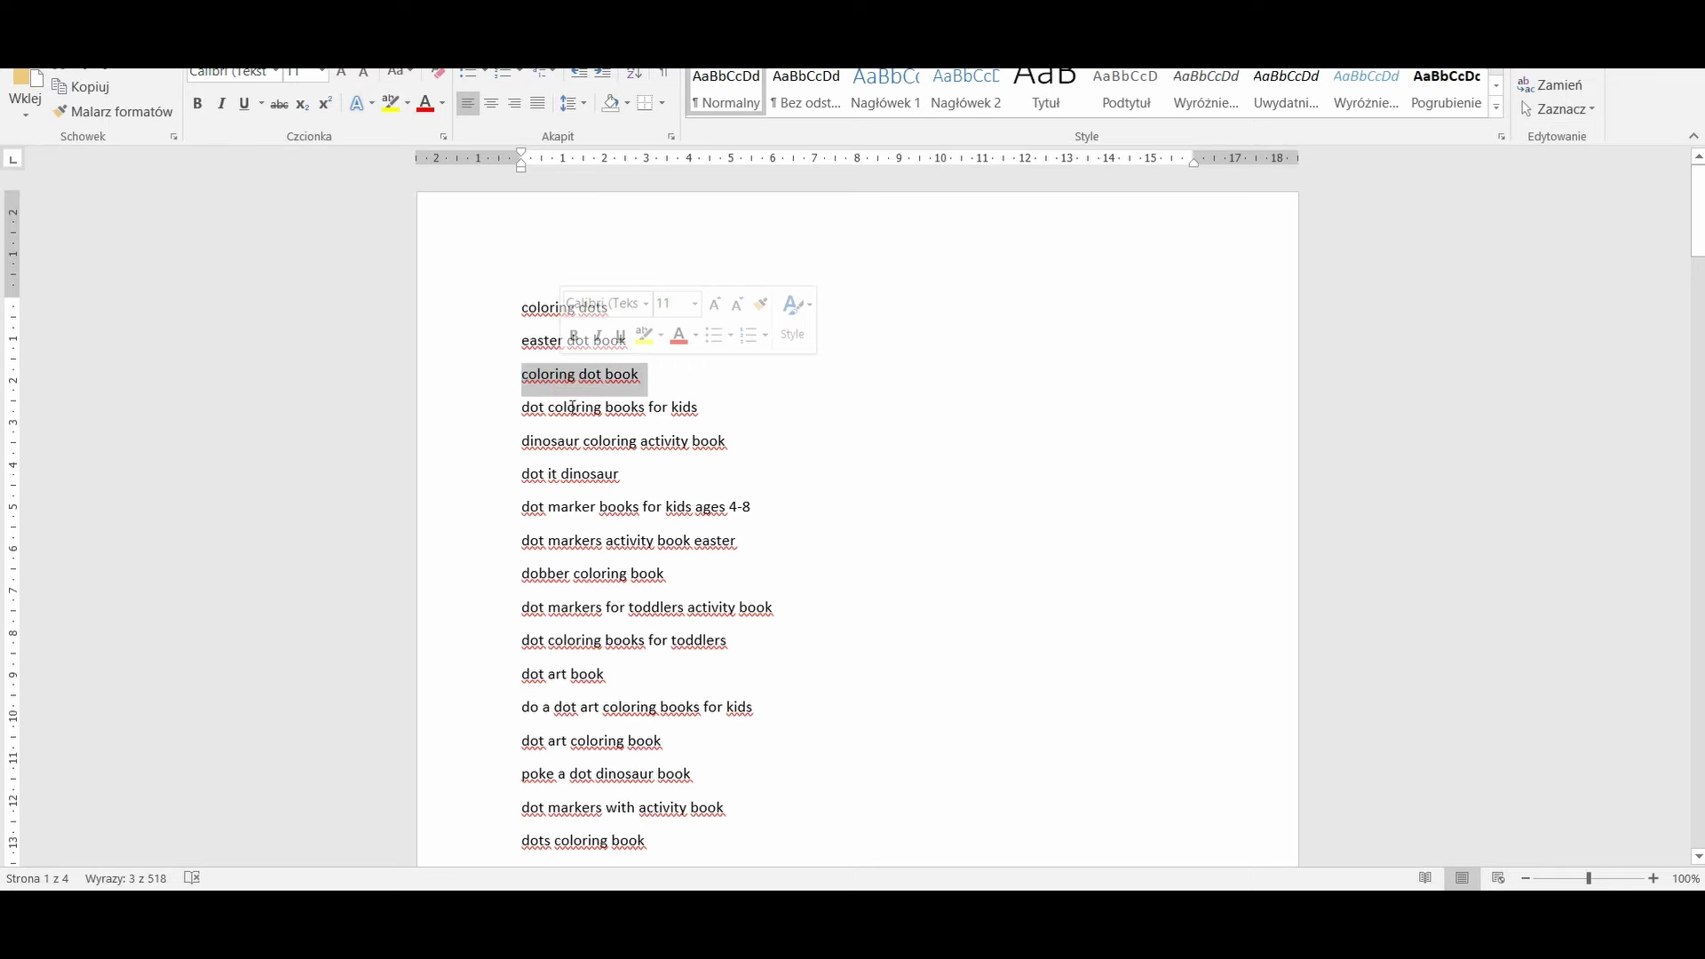
{"action": "triple_click", "coordinate": [573, 410]}
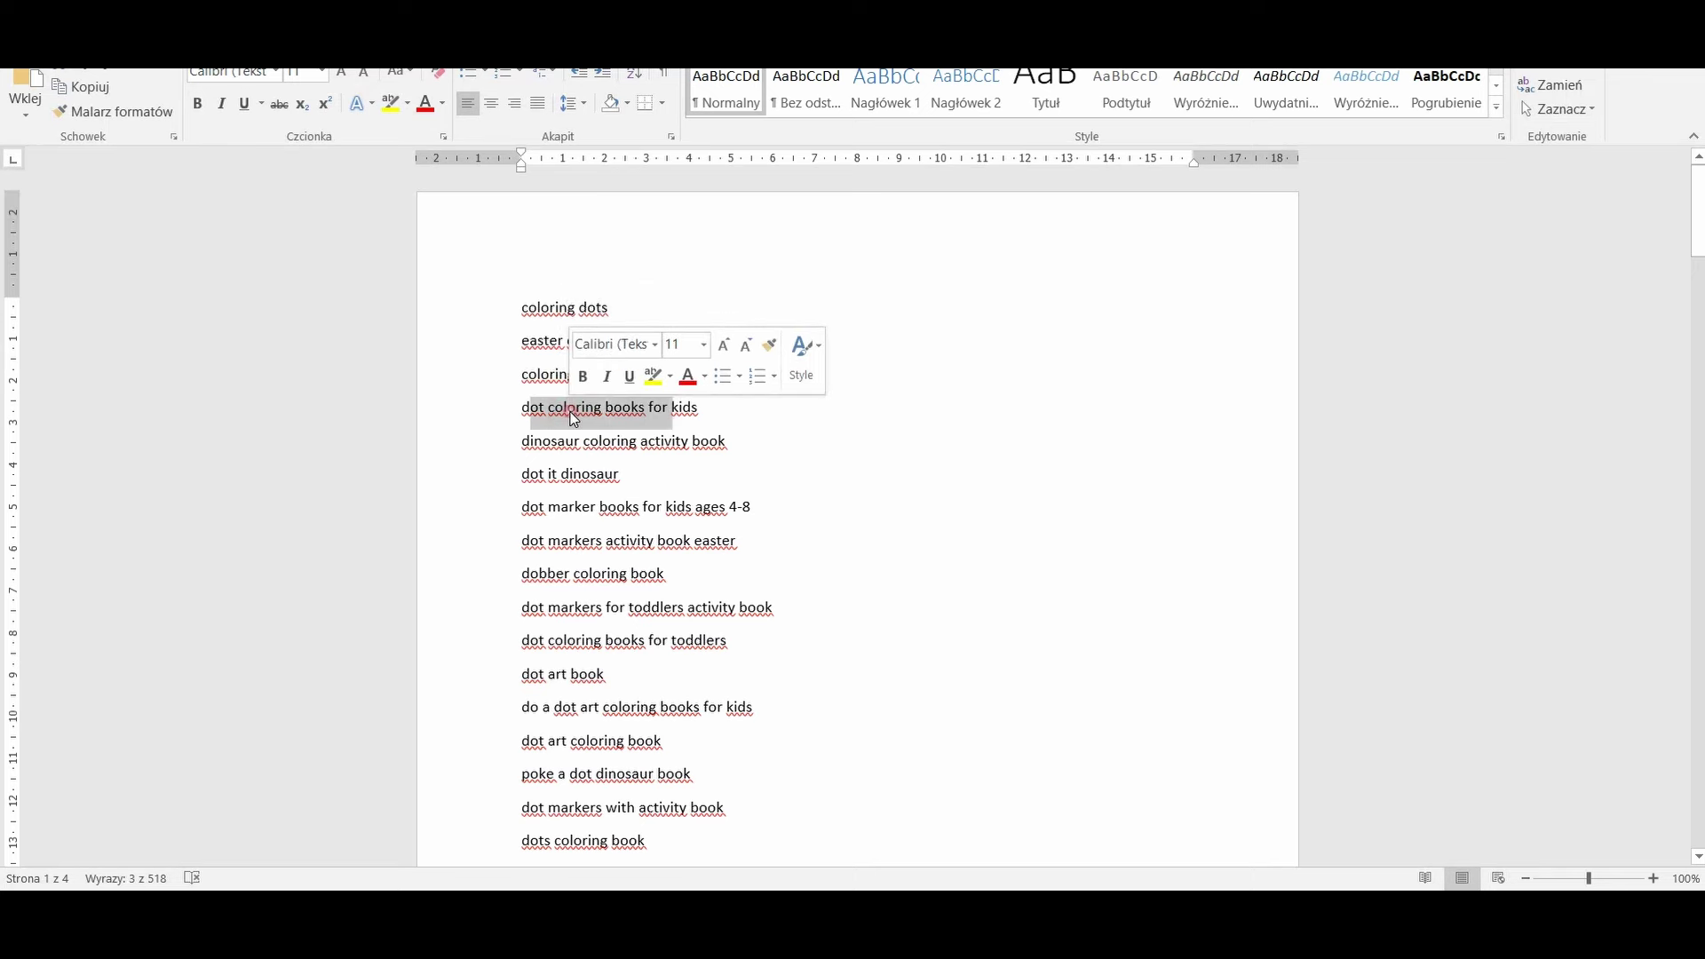
{"action": "triple_click", "coordinate": [588, 444]}
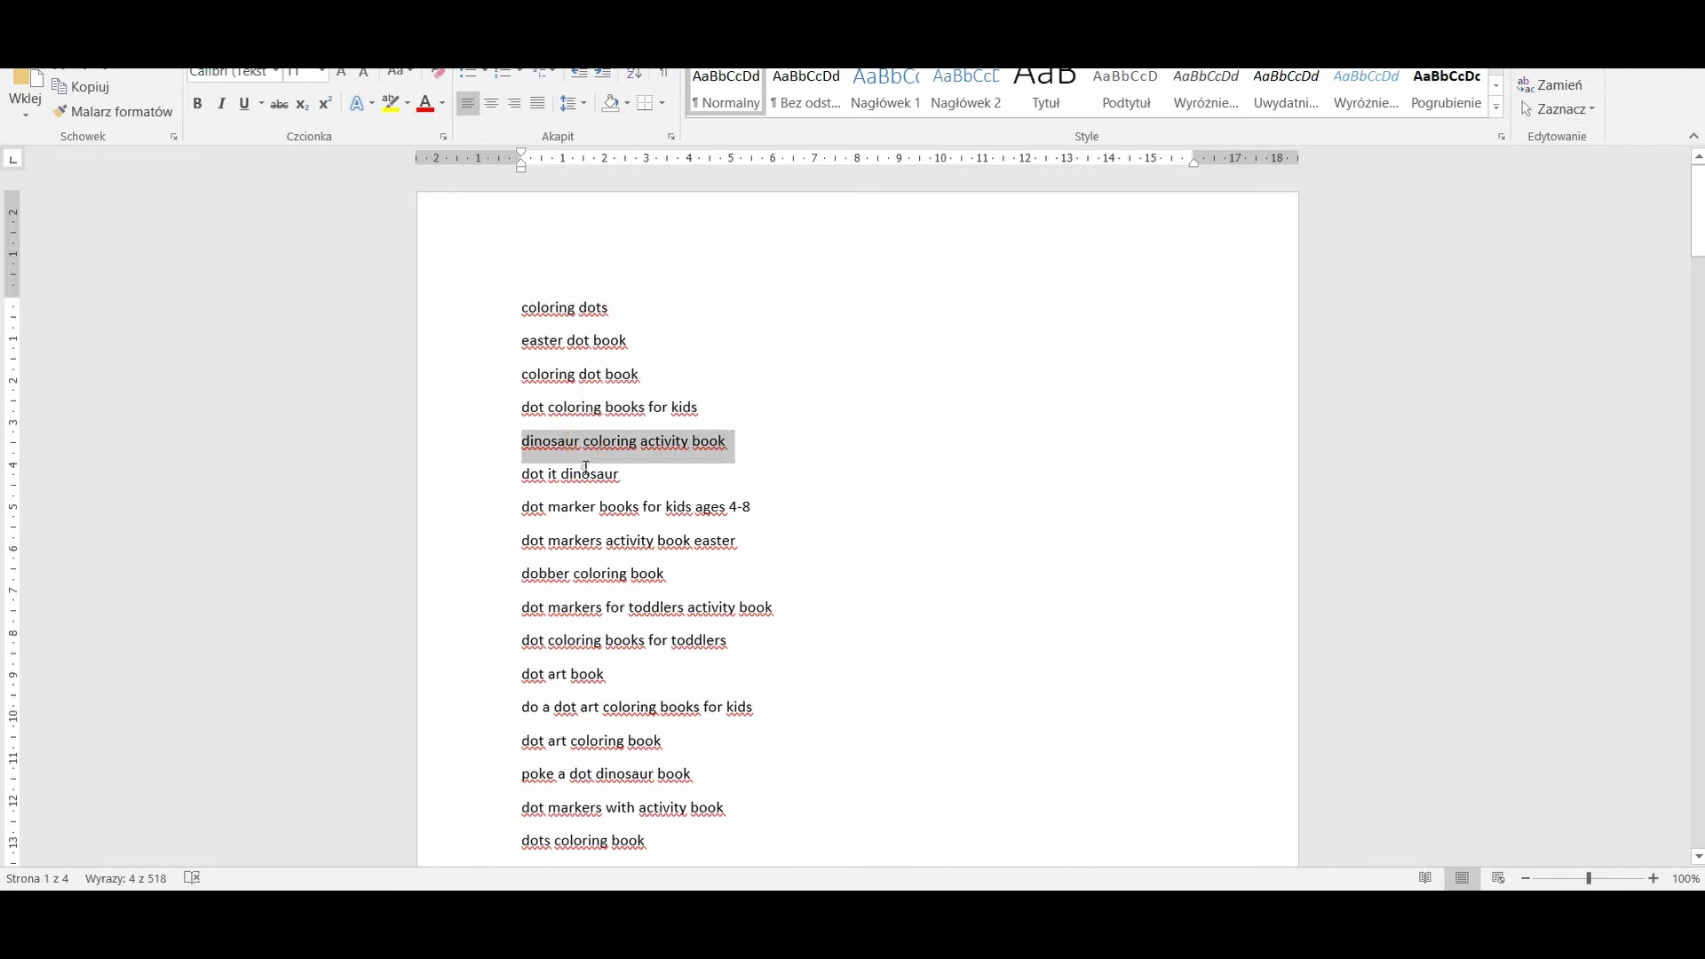
{"action": "double_click", "coordinate": [581, 473]}
{"action": "left_click", "coordinate": [582, 471]}
{"action": "double_click", "coordinate": [581, 473]}
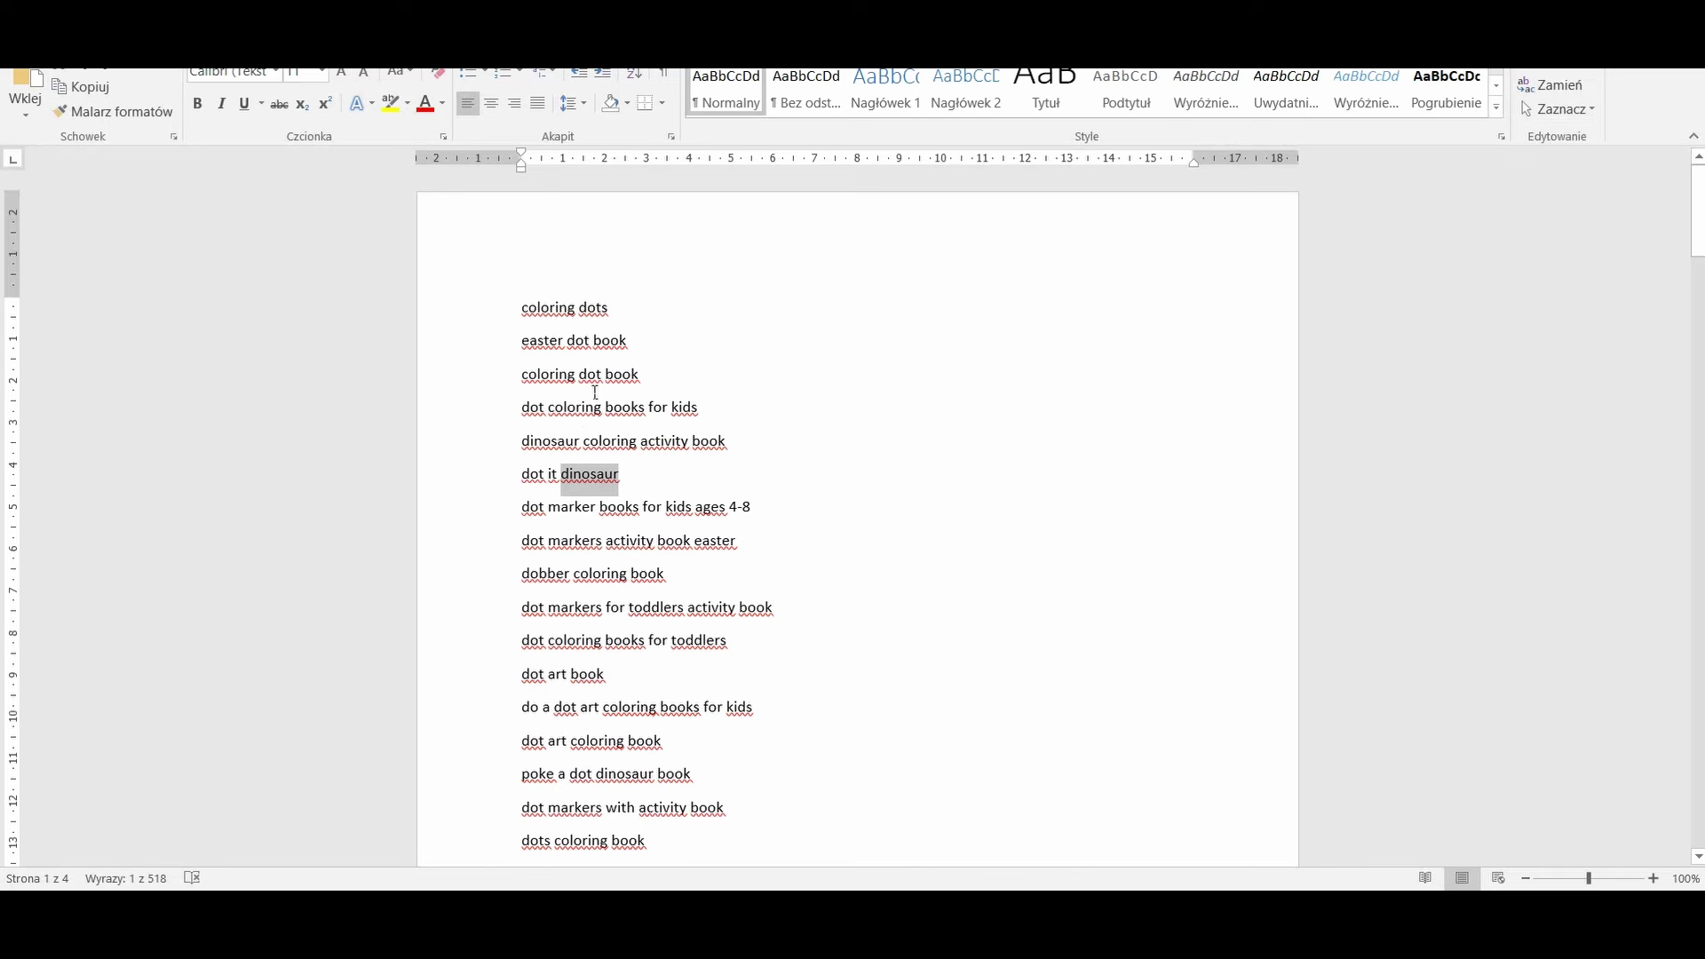
{"action": "scroll", "coordinate": [595, 392], "scroll_direction": "down", "scroll_amount": 4}
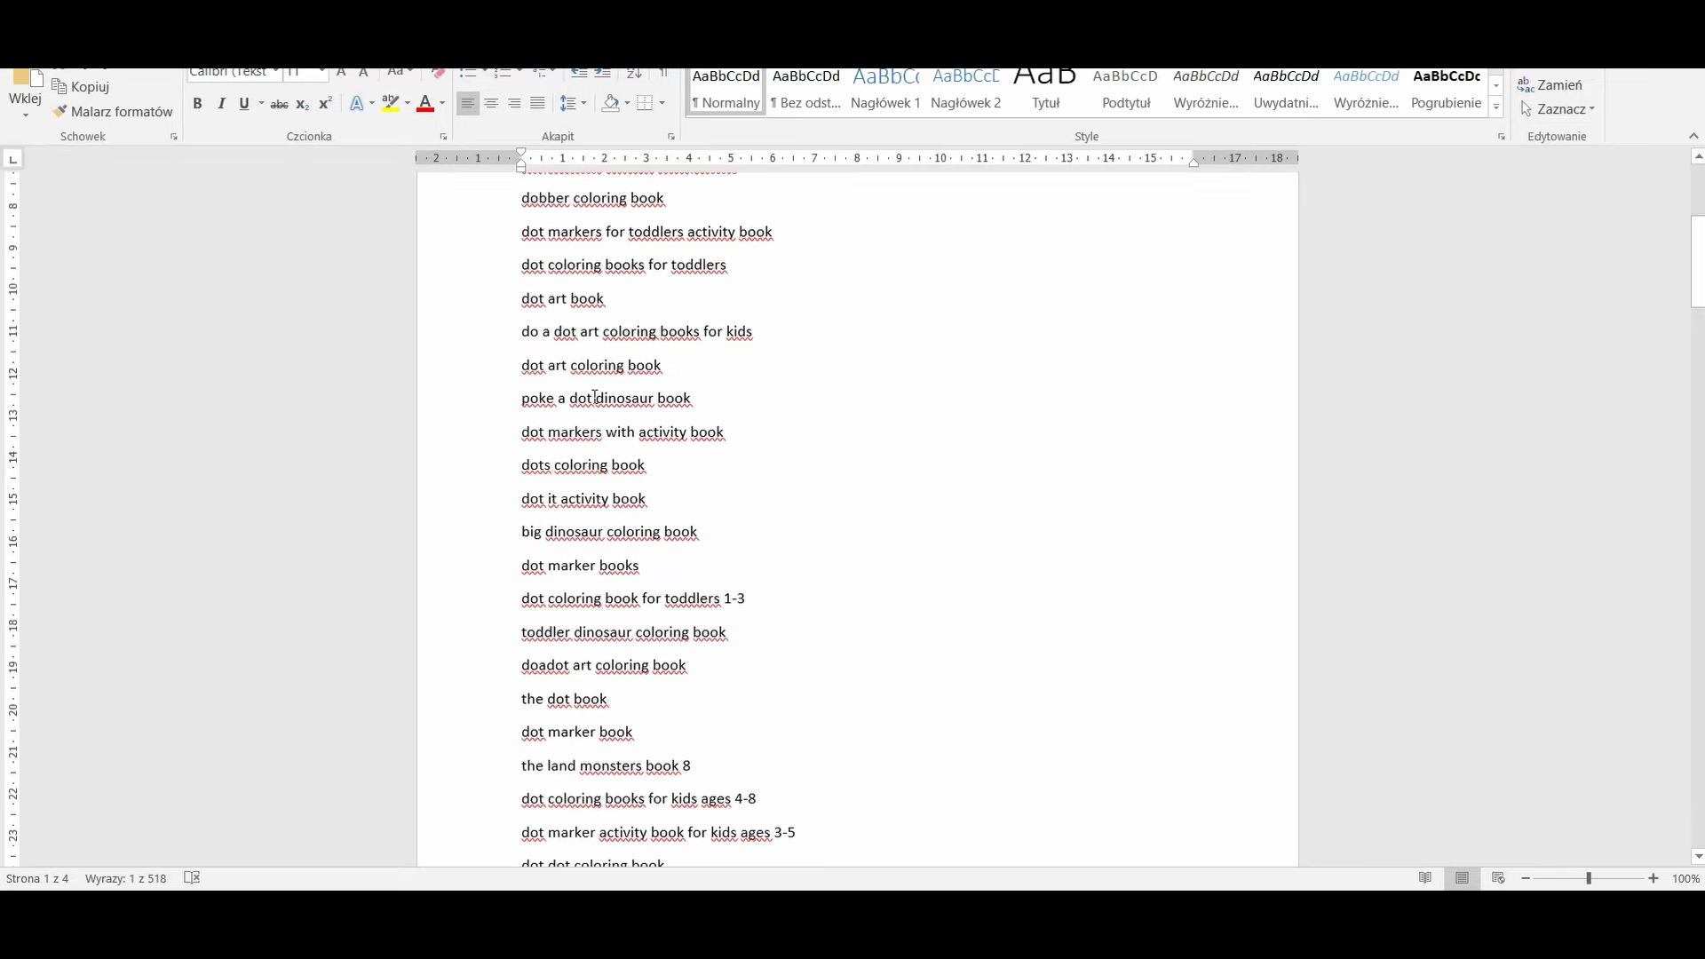
{"action": "scroll", "coordinate": [595, 397], "scroll_direction": "down", "scroll_amount": 8}
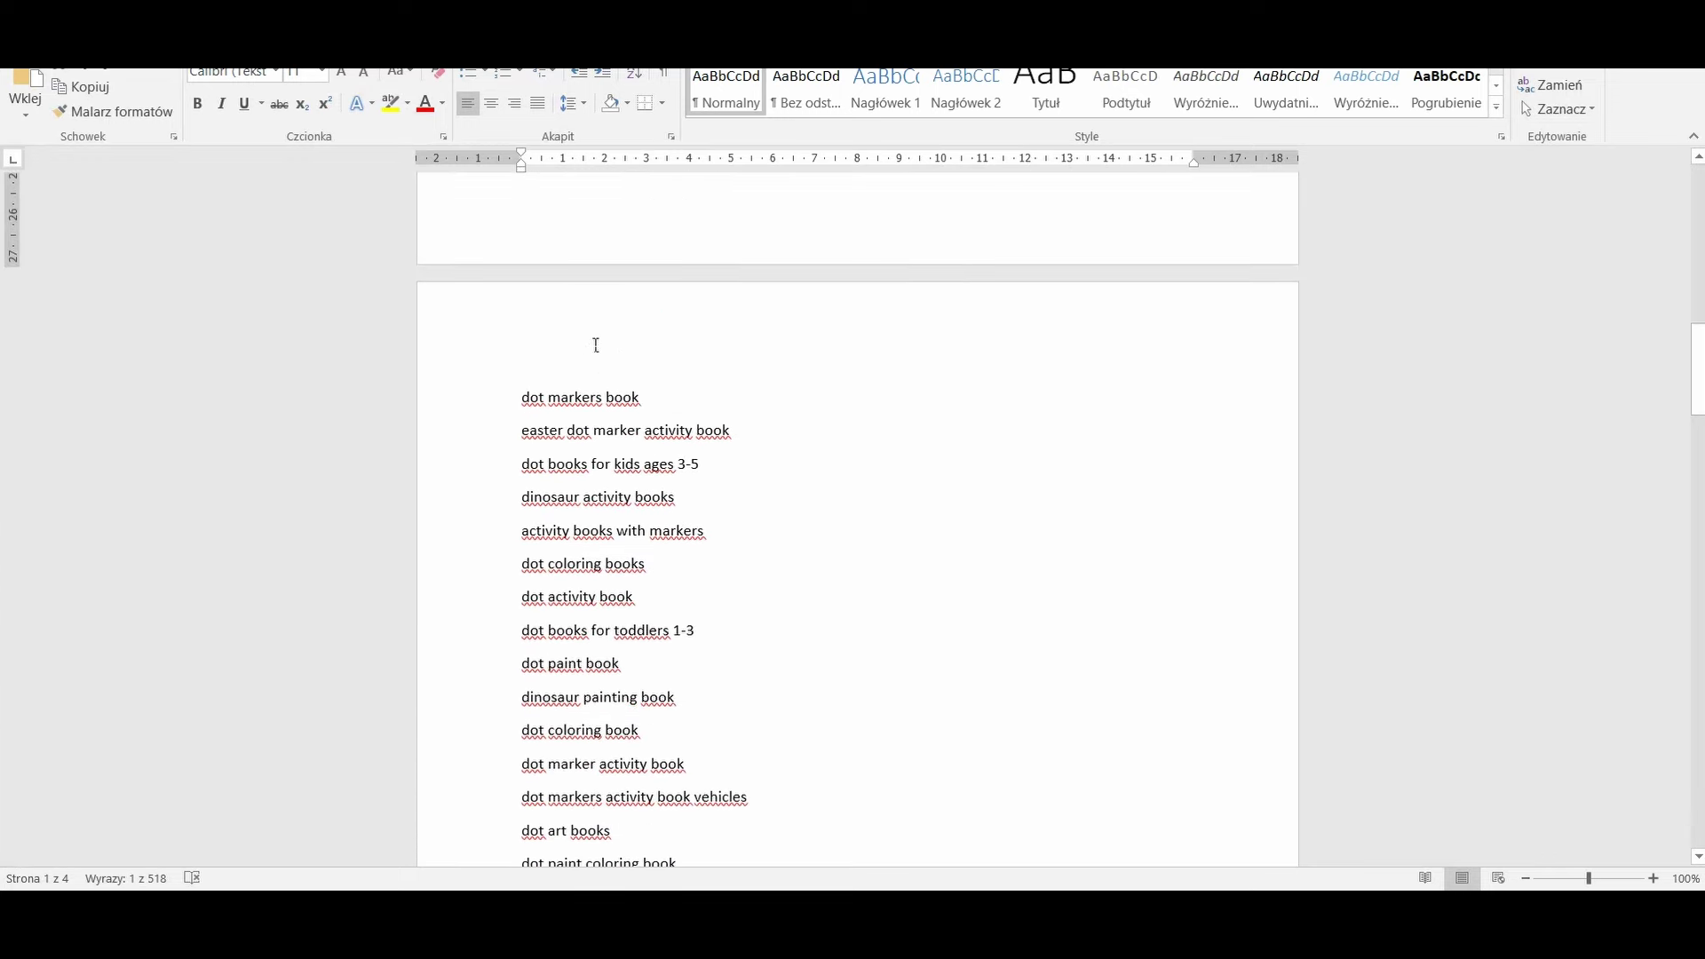
{"action": "scroll", "coordinate": [596, 346], "scroll_direction": "down", "scroll_amount": 9}
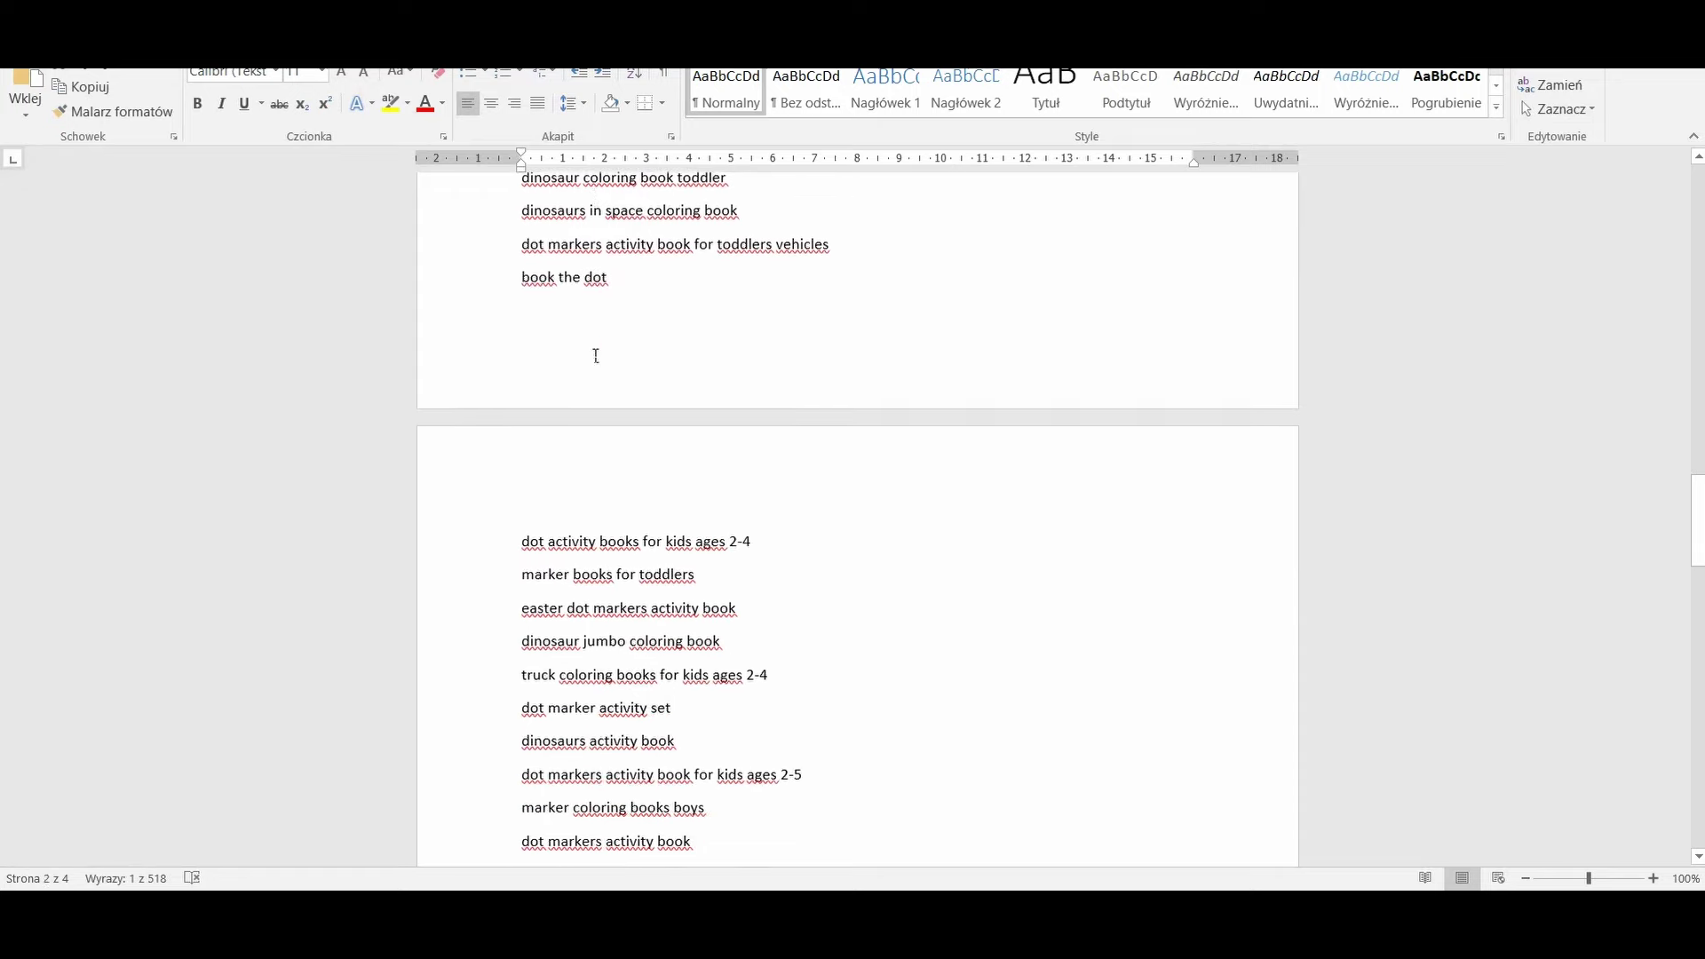
{"action": "scroll", "coordinate": [596, 355], "scroll_direction": "down", "scroll_amount": 3}
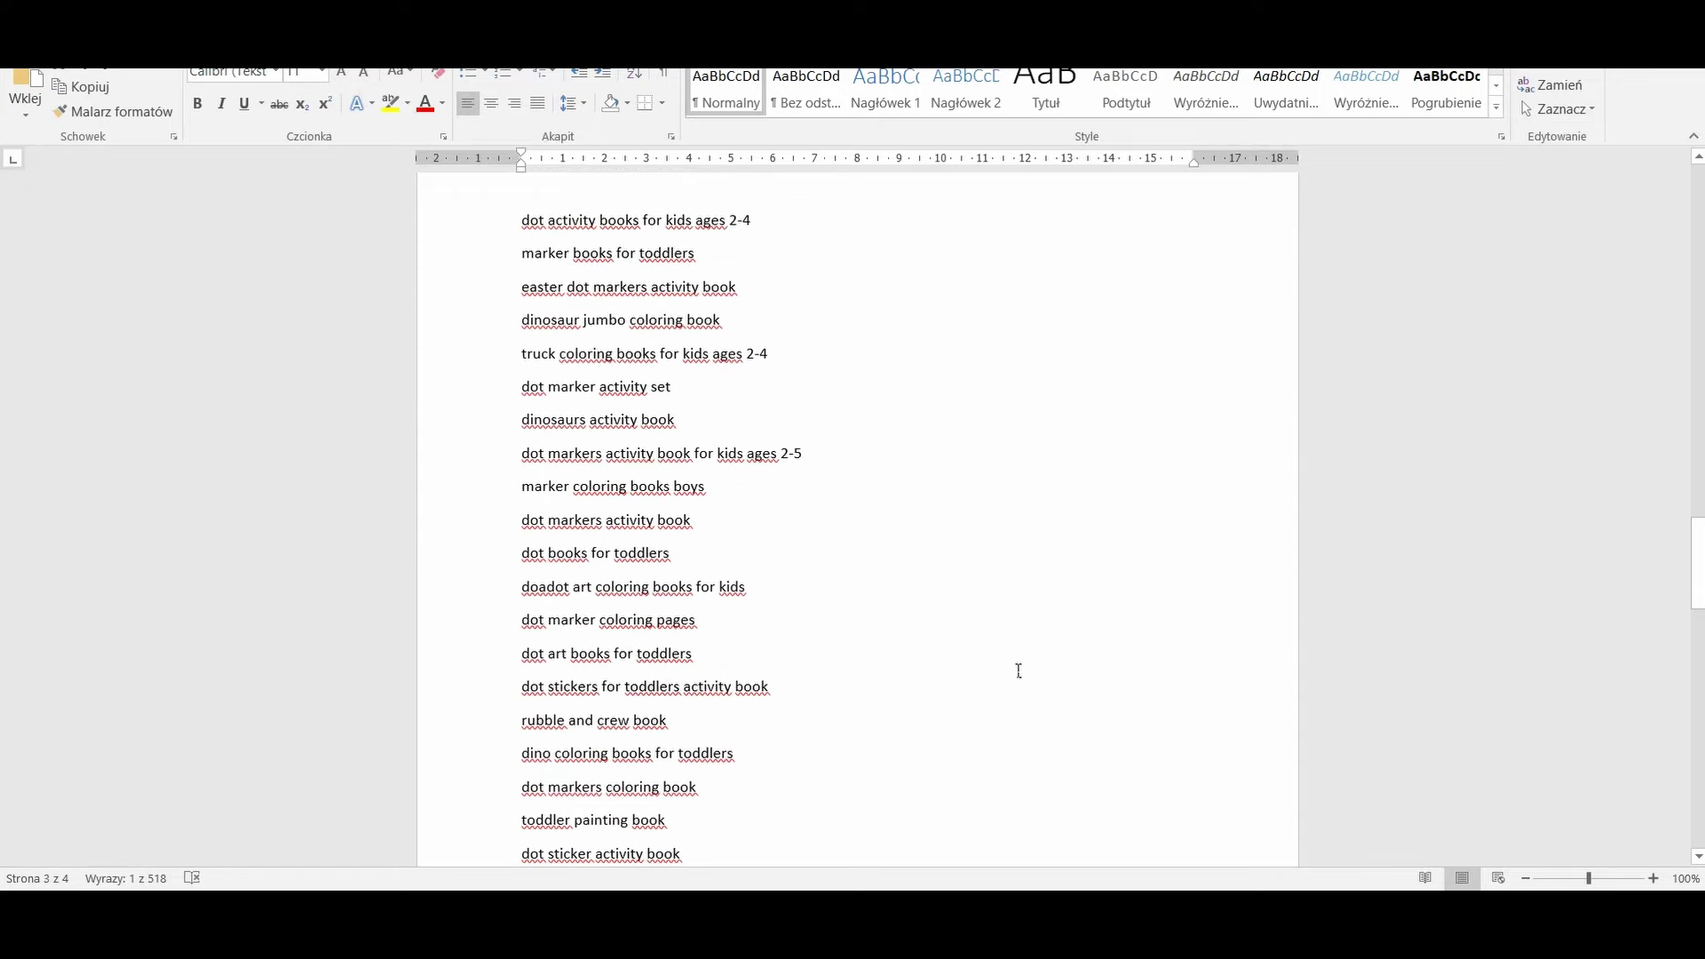
Switch back to Kindle Direct Publishing and review the book's title, subtitle and filled keyword fields
{"action": "left_click", "coordinate": [1221, 800]}
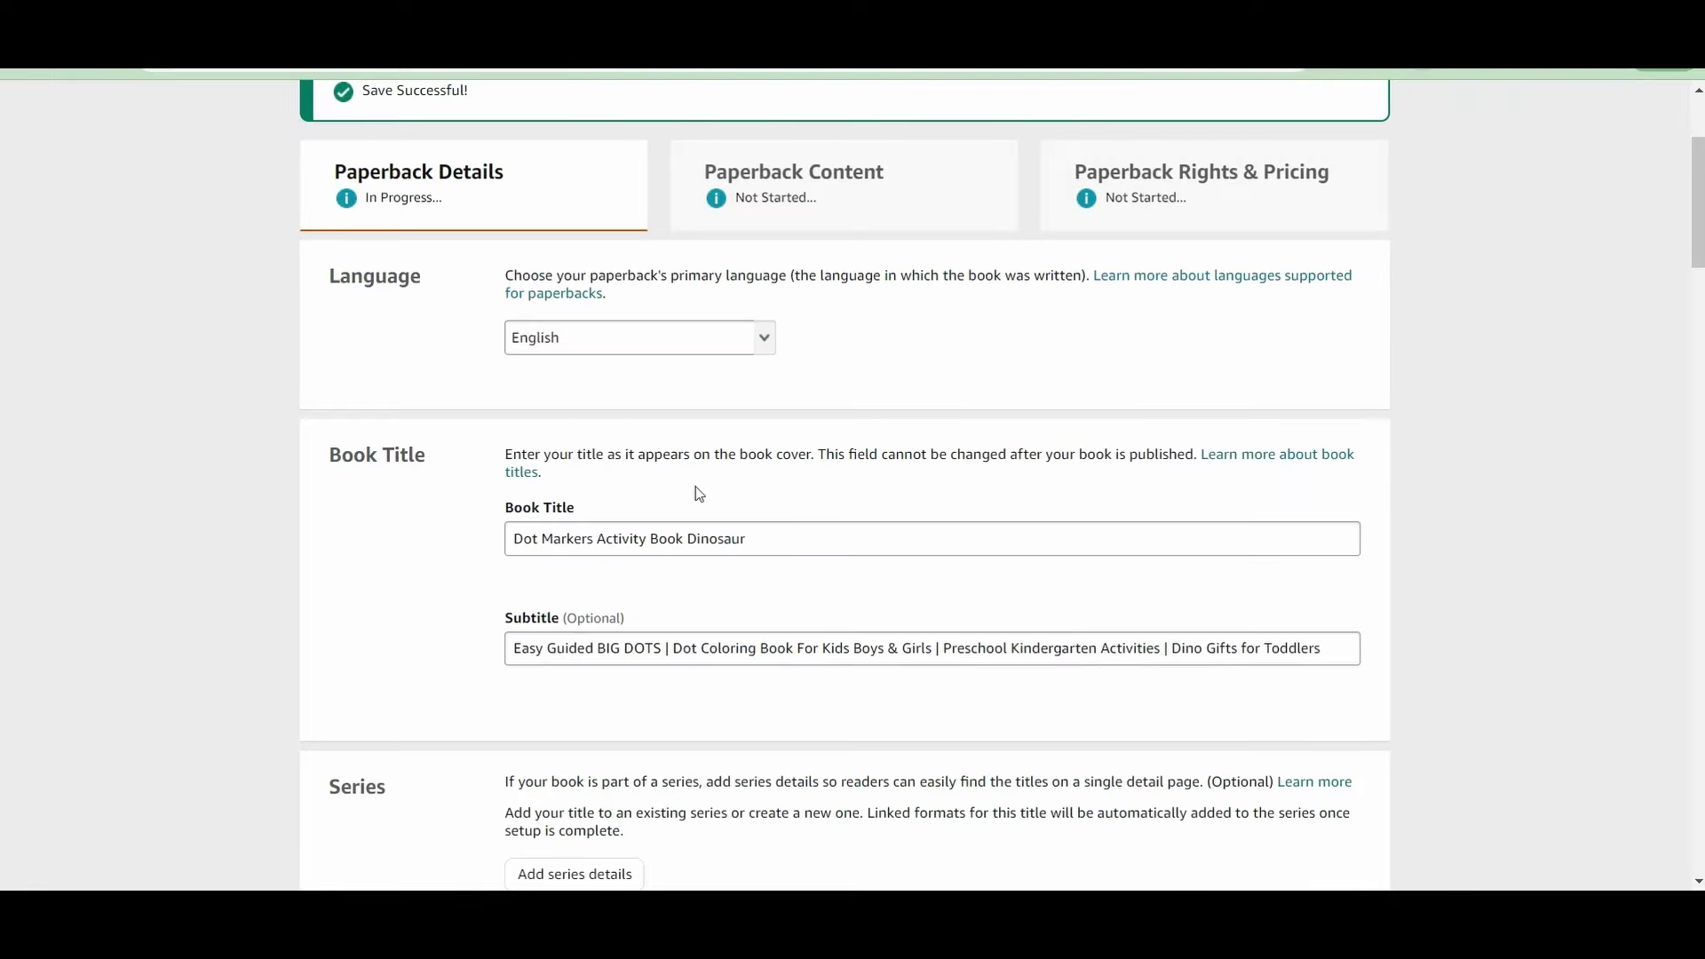
{"action": "left_click", "coordinate": [663, 649]}
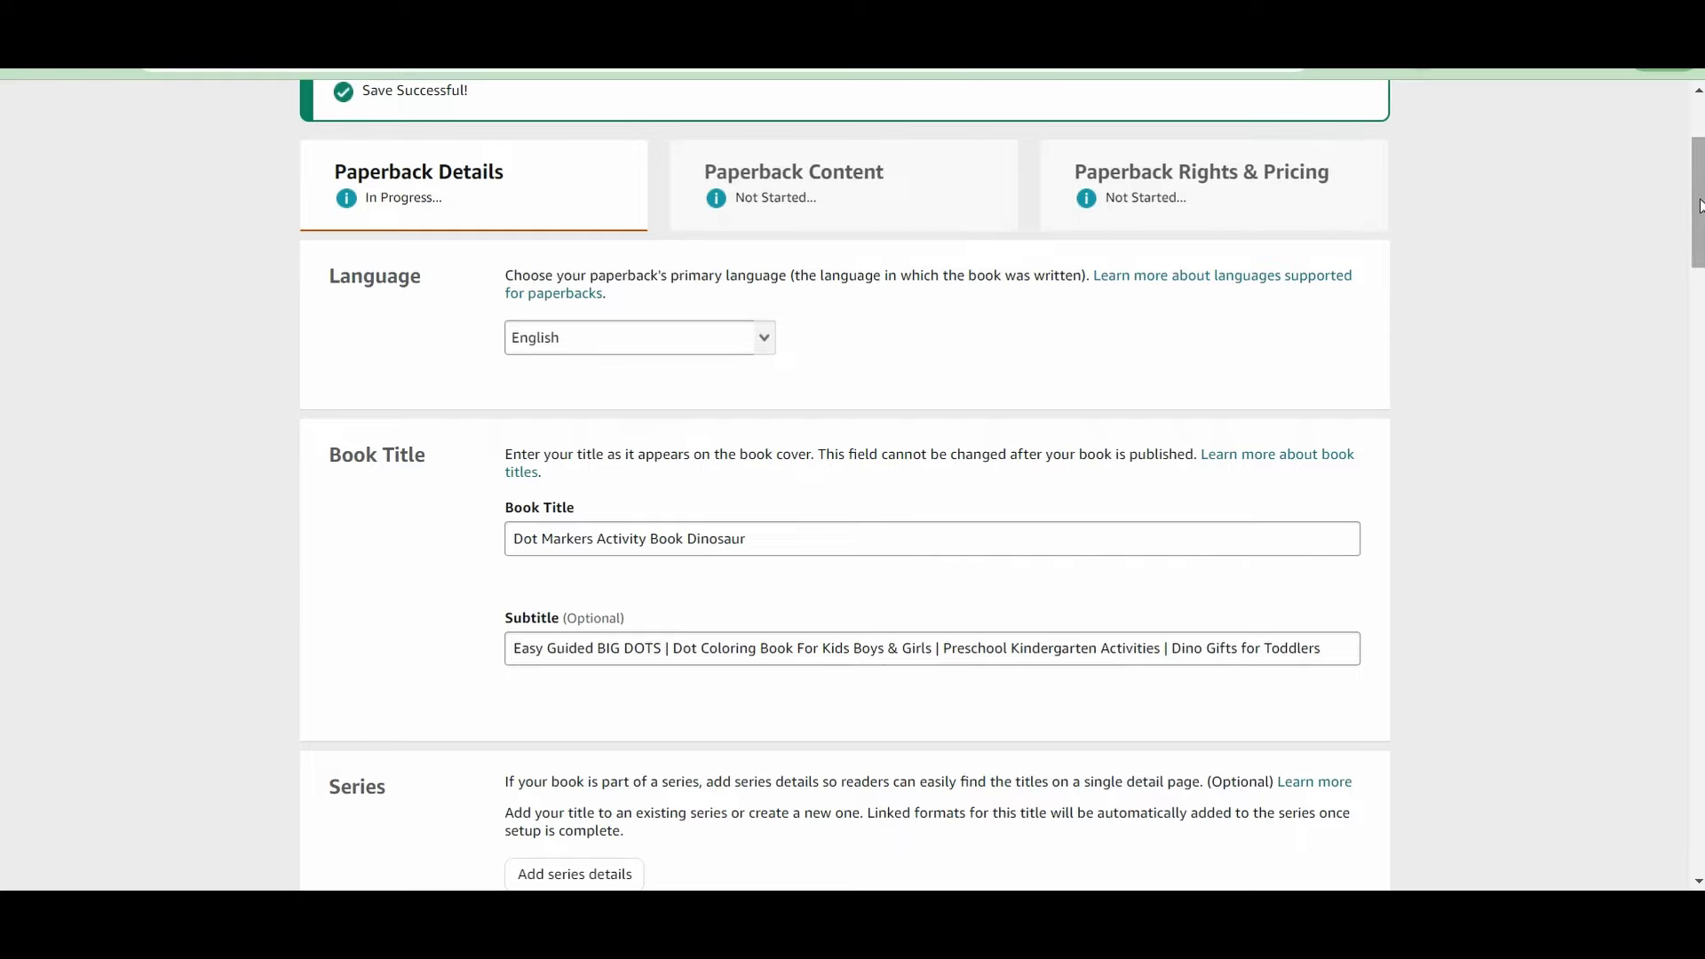
{"action": "left_click_drag", "start_coordinate": [1698, 200], "coordinate": [1682, 695]}
{"action": "scroll", "coordinate": [1683, 701], "scroll_direction": "down", "scroll_amount": 1}
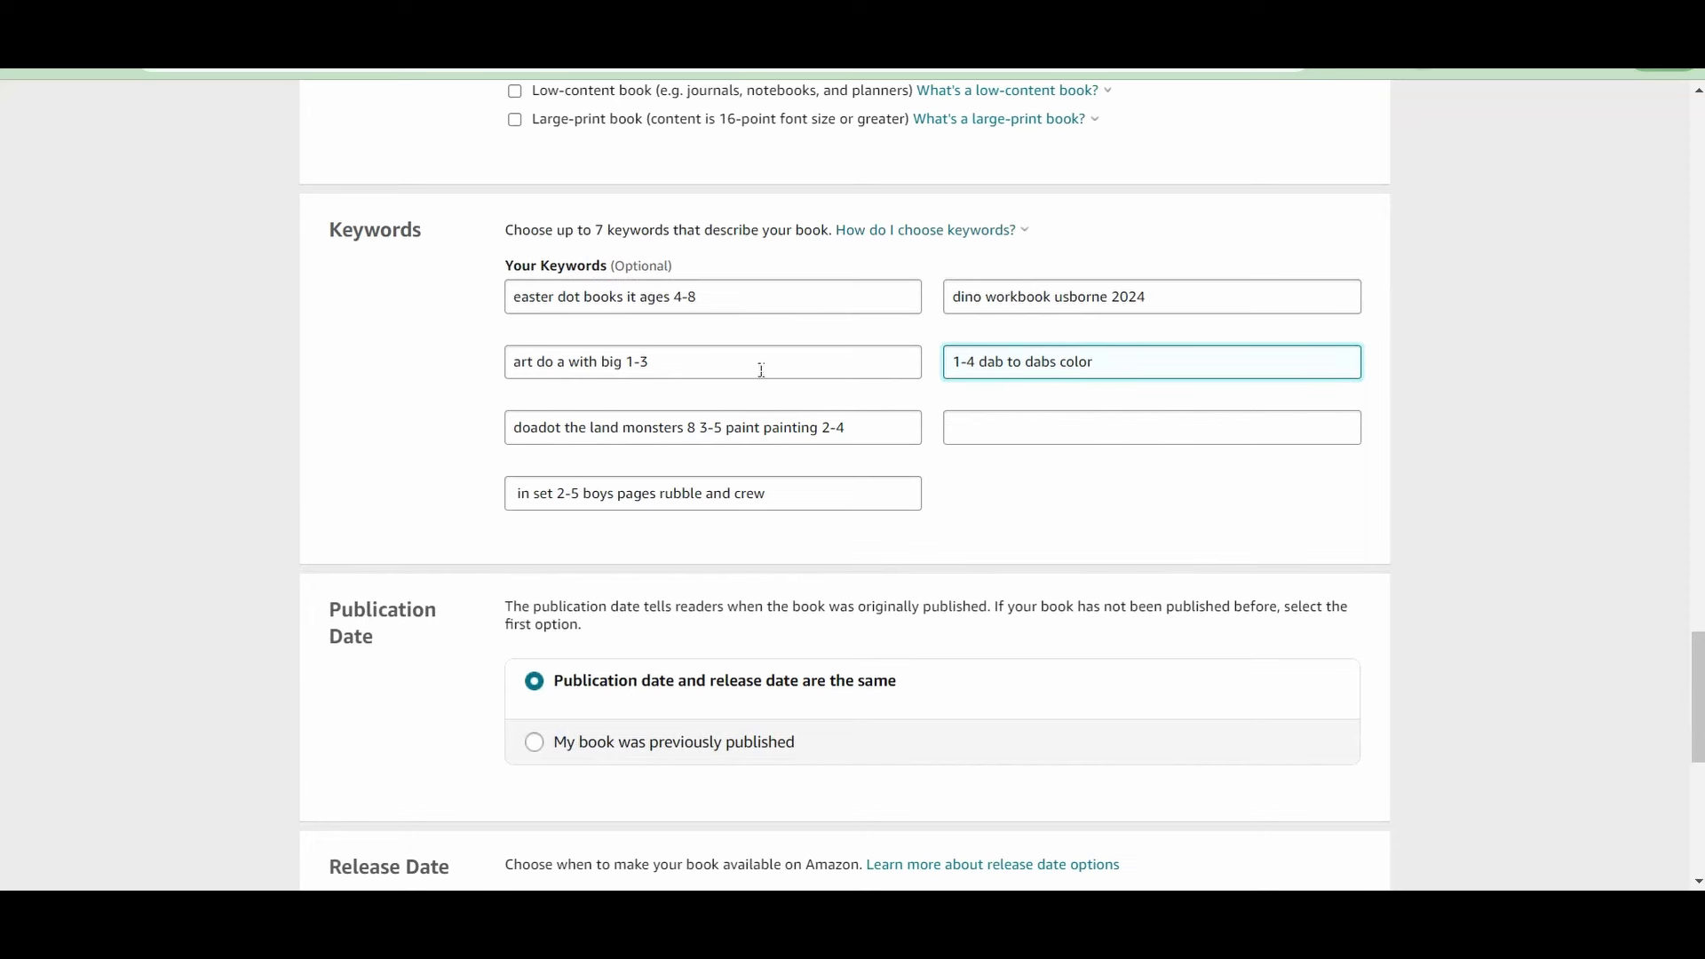
Copy the phrase "dino coloring books for toddlers" from Dokument2 into the empty seventh keyword field in Kindle Direct Publishing
{"action": "left_click", "coordinate": [1117, 760]}
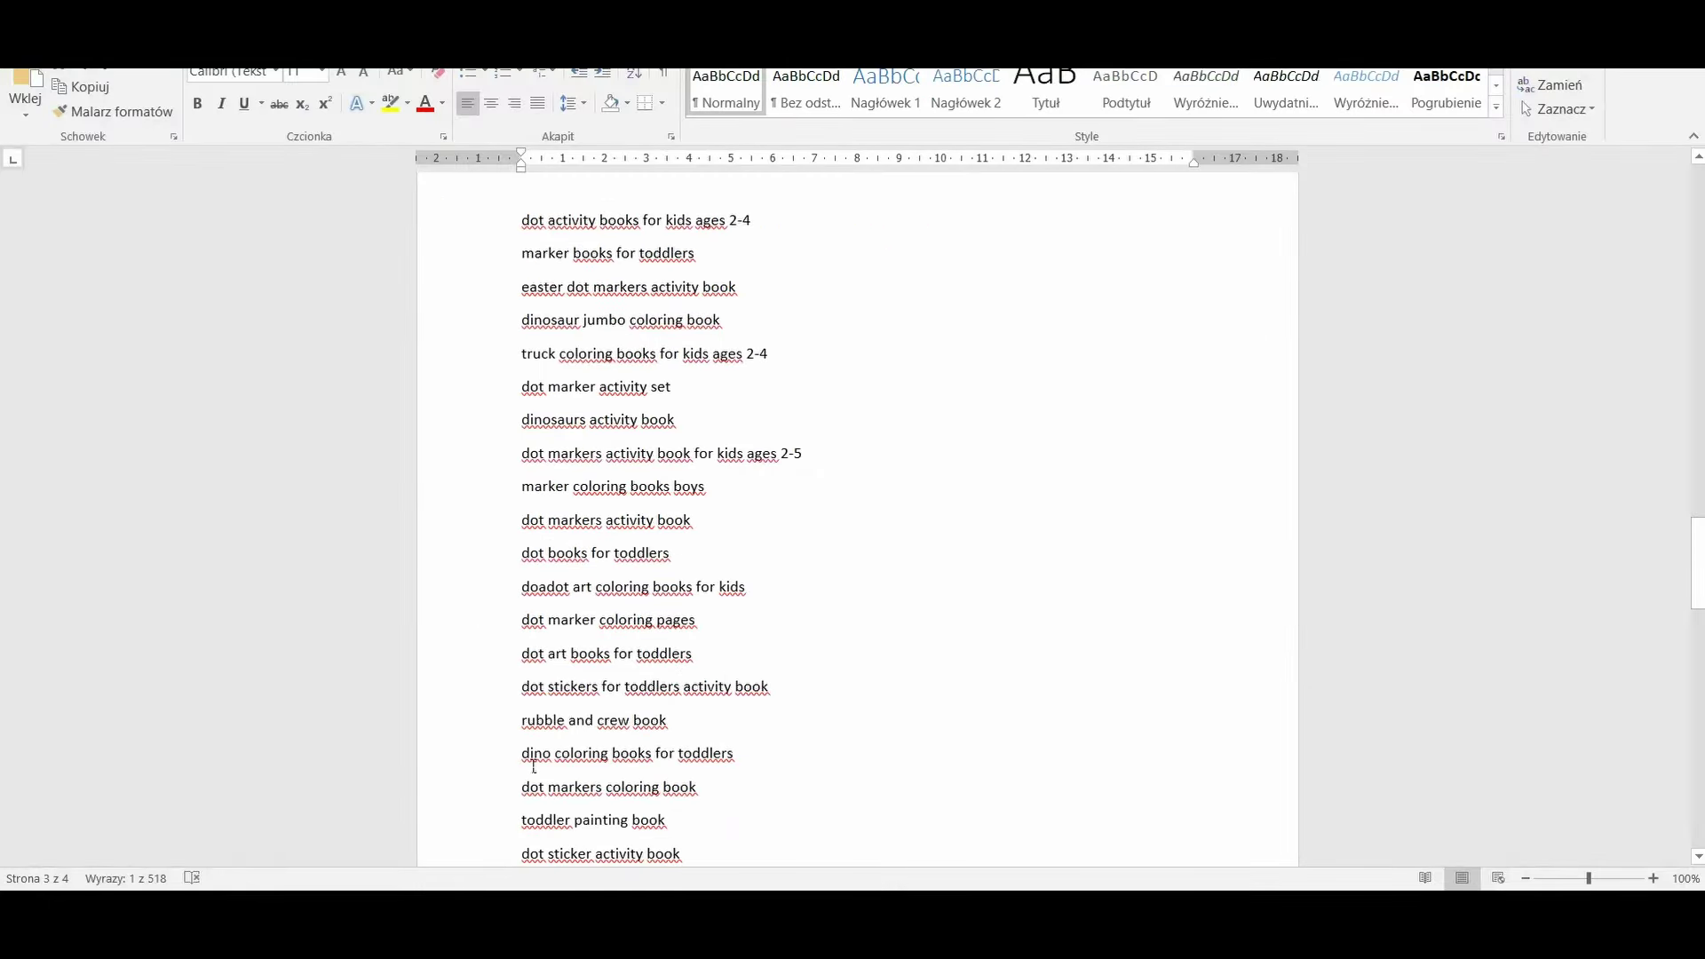
{"action": "left_click_drag", "start_coordinate": [522, 754], "coordinate": [771, 771]}
{"action": "key", "text": "ctrl+c"}
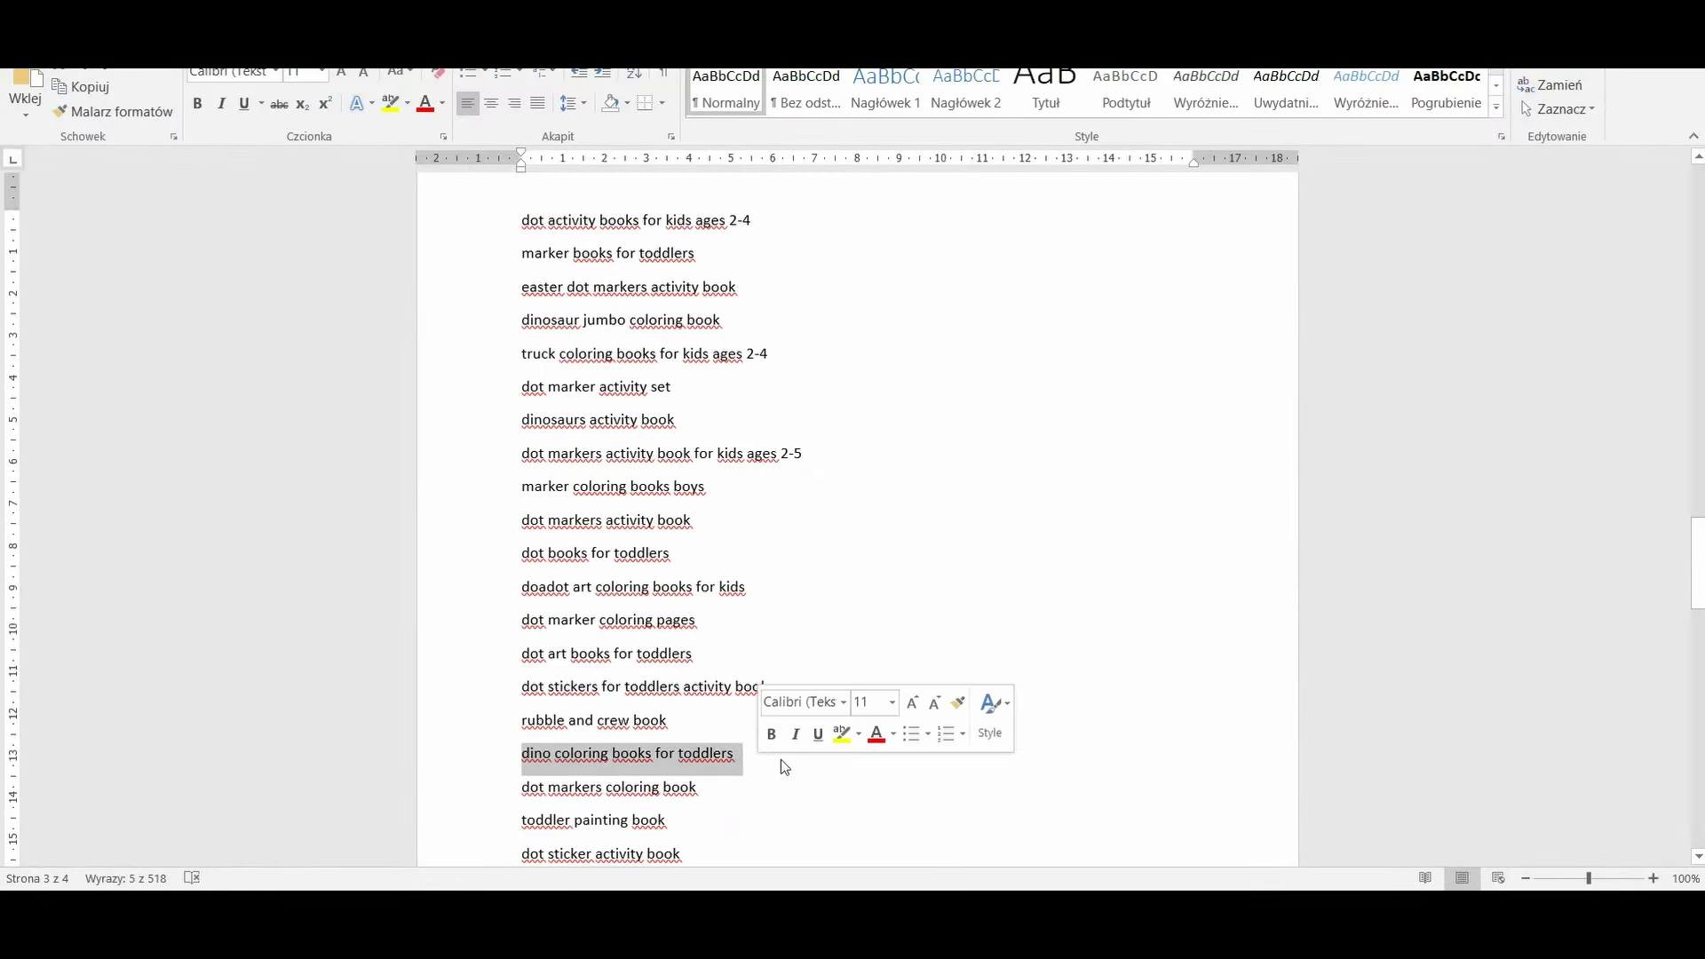
{"action": "mouse_move", "coordinate": [1154, 924]}
{"action": "key", "text": "alt+Tab"}
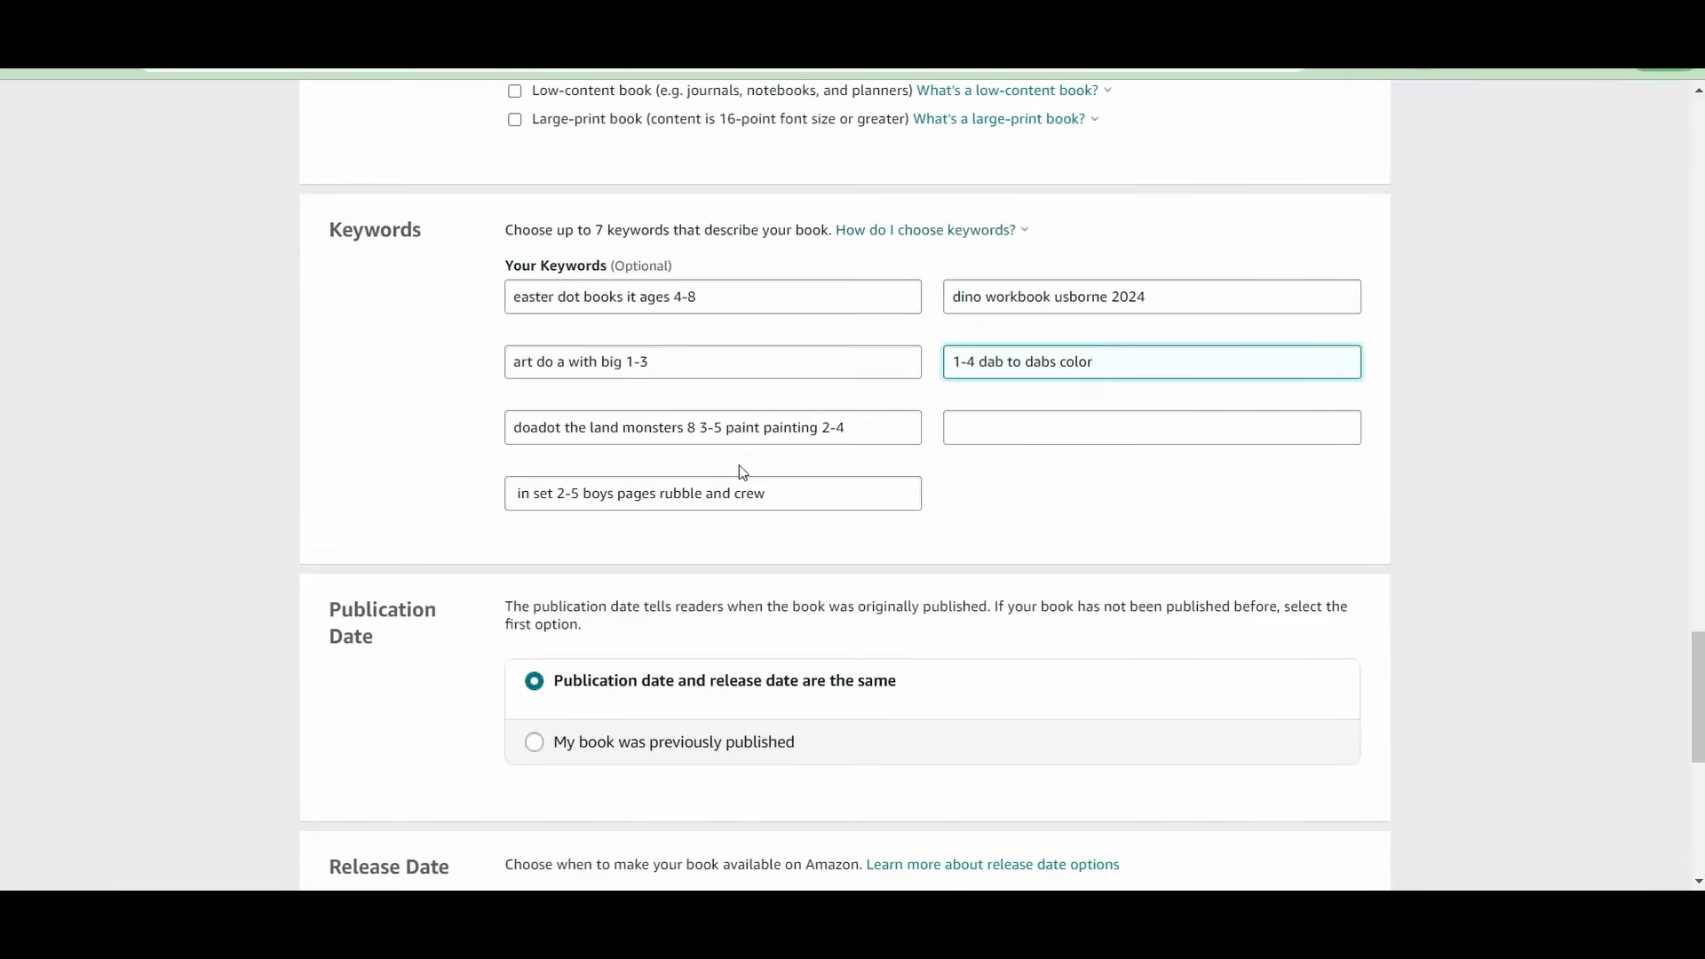
{"action": "left_click", "coordinate": [1013, 430]}
{"action": "key", "text": "ctrl+v"}
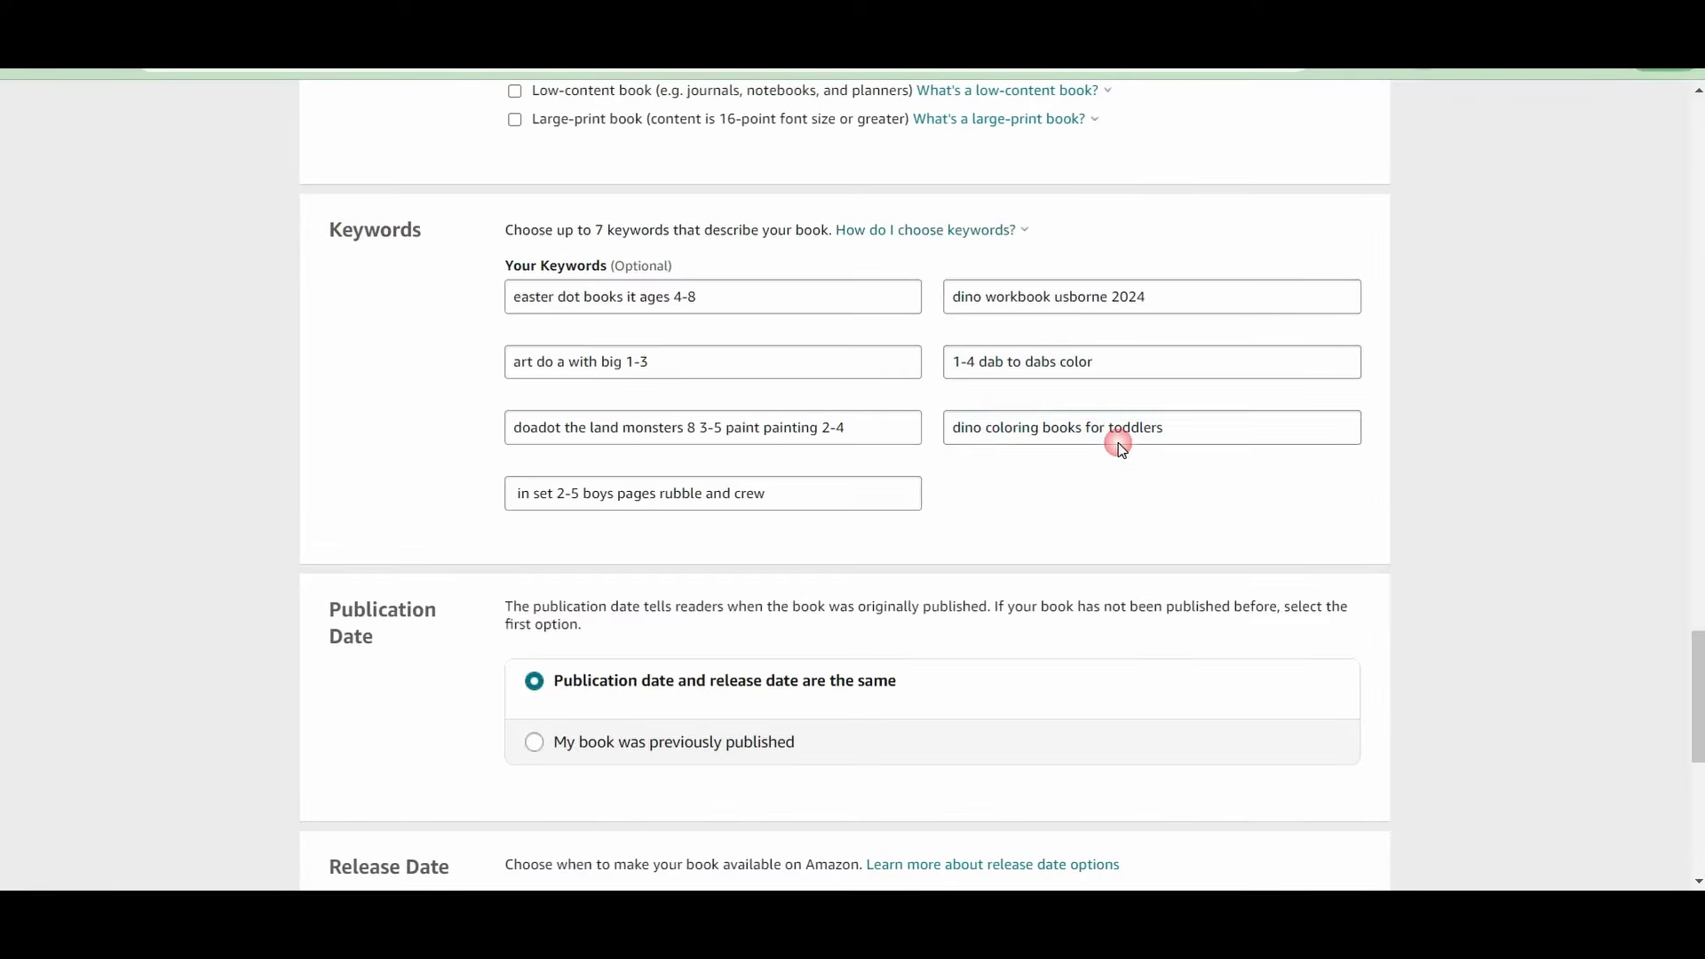
Clear the phrase from the seventh keyword field
{"action": "triple_click", "coordinate": [1117, 441]}
{"action": "key", "text": "BackSpace"}
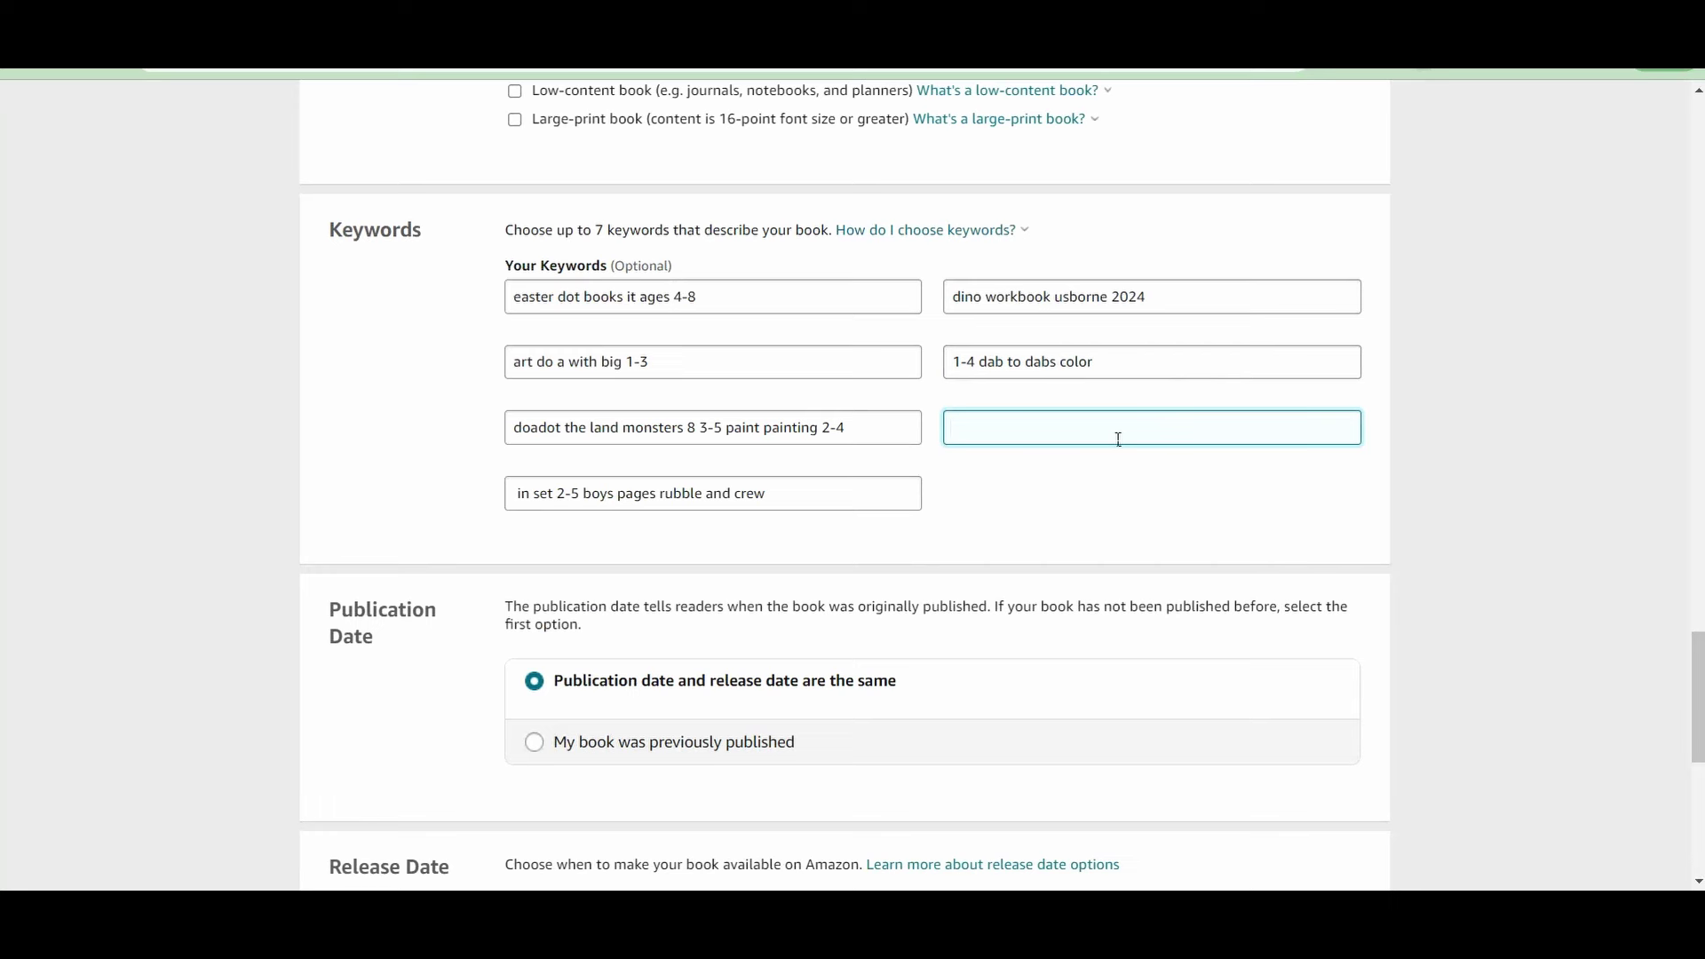
{"action": "left_click", "coordinate": [1222, 459]}
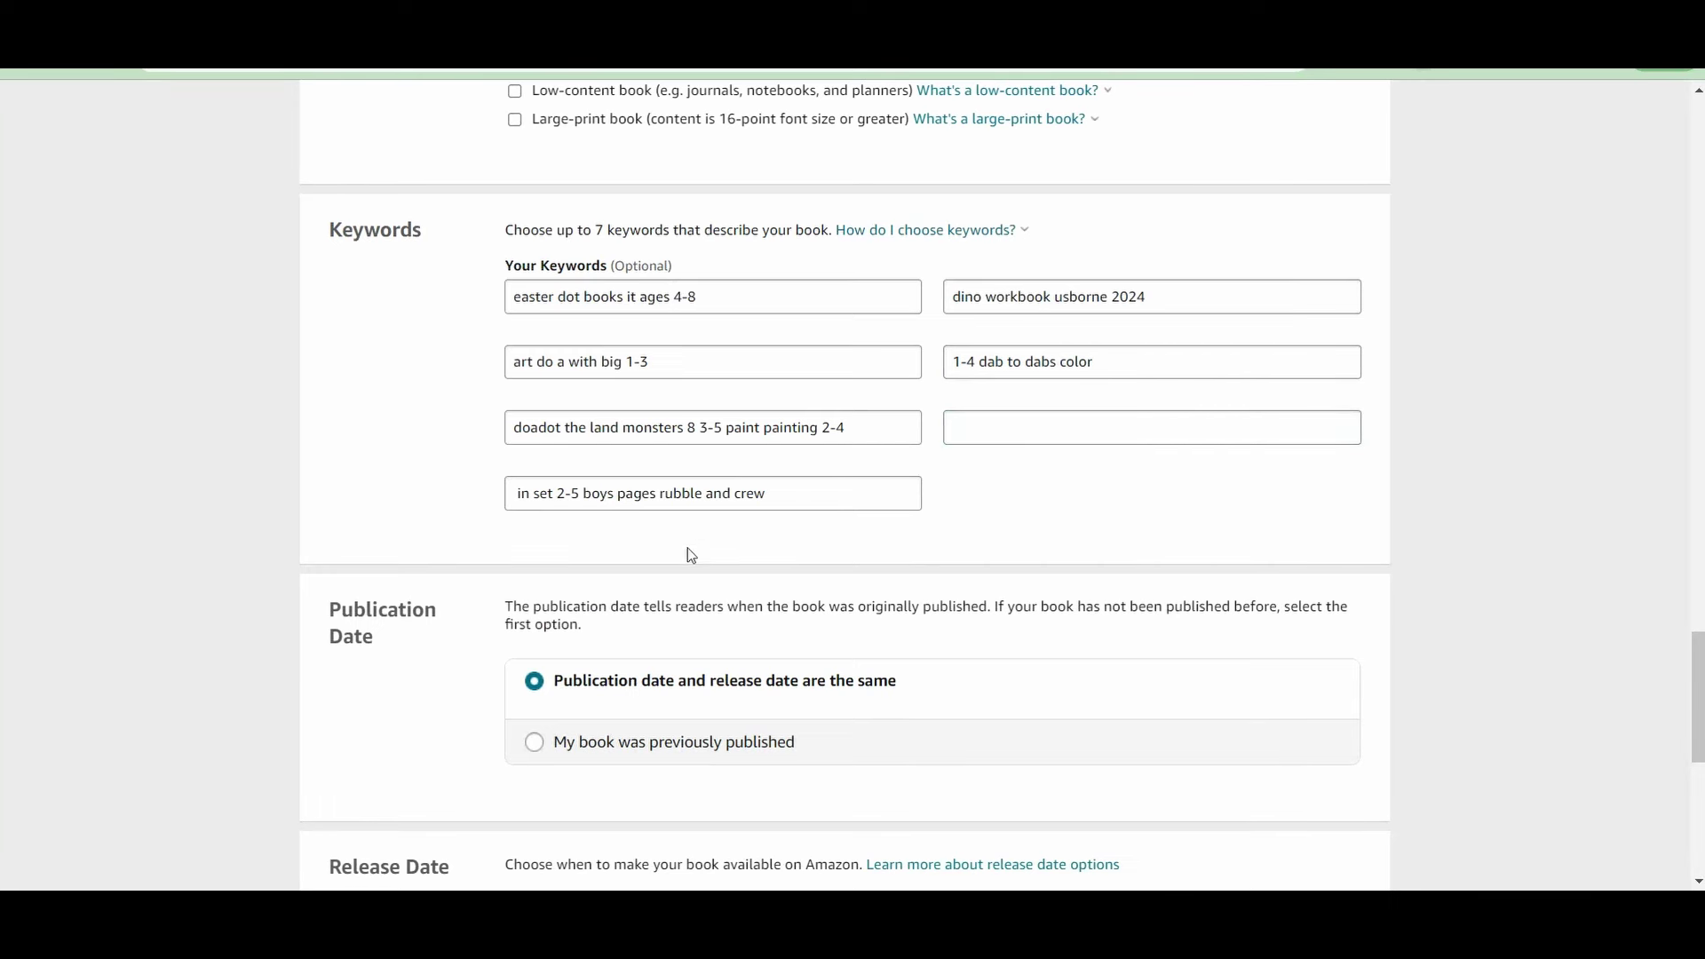
Try marking the book as previously published, open its date calendar, and return to the same publication and release date
{"action": "scroll", "coordinate": [690, 551], "scroll_direction": "down", "scroll_amount": 5}
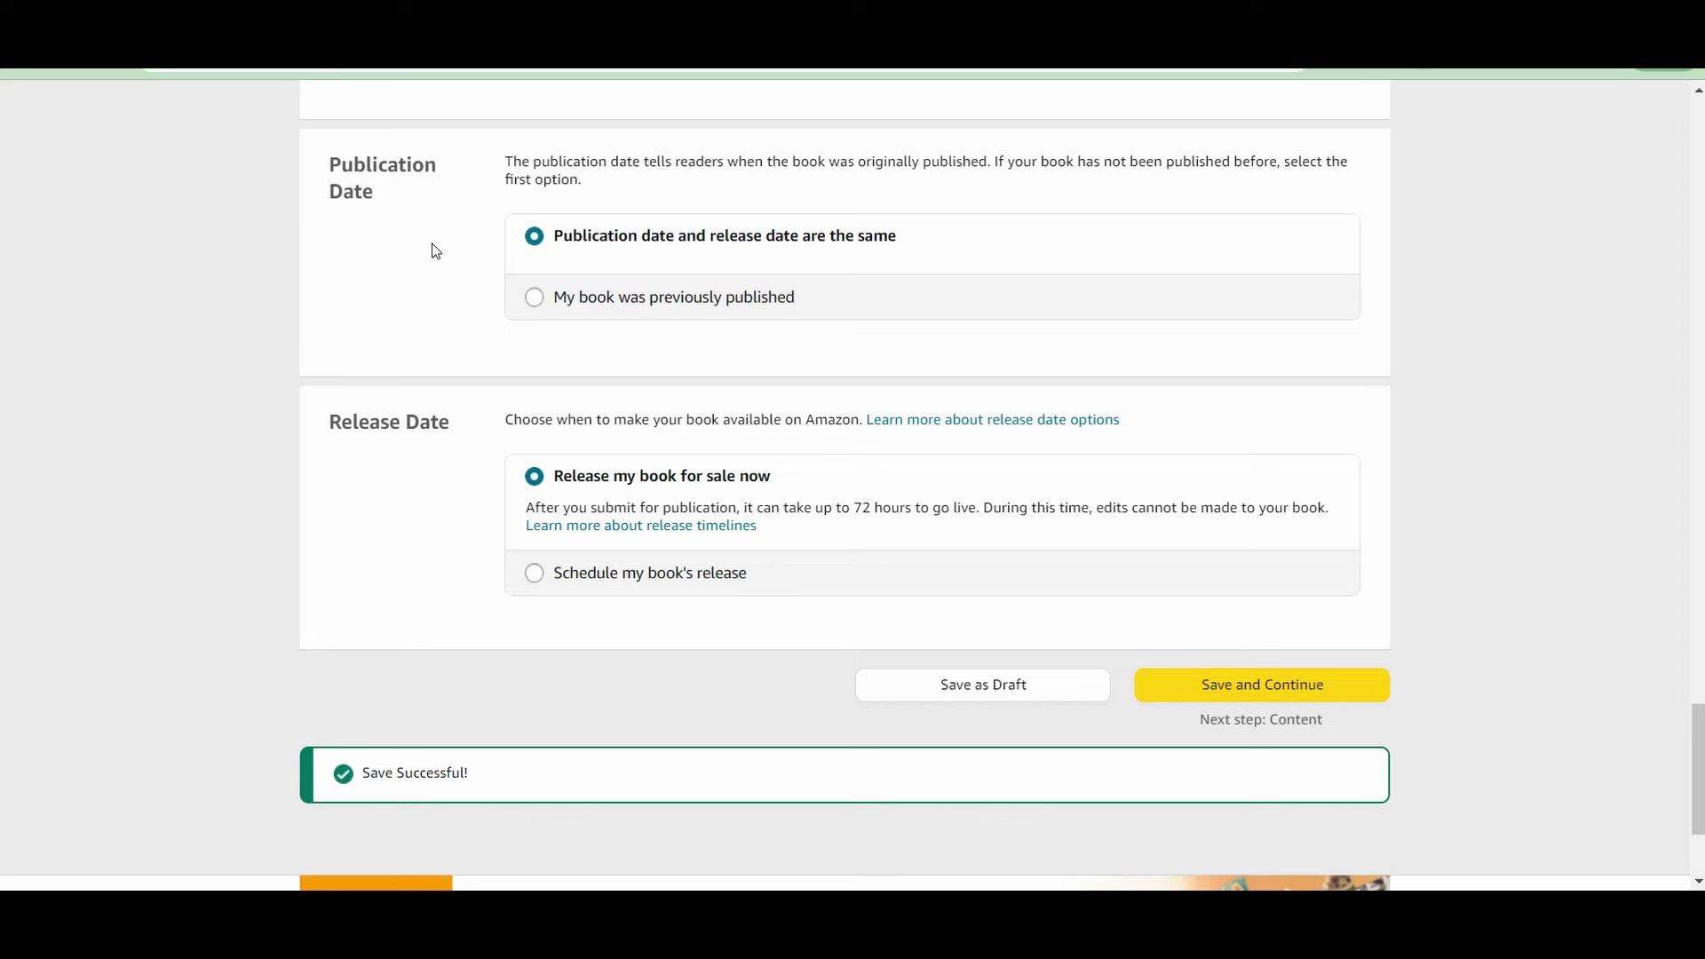
{"action": "left_click", "coordinate": [696, 299]}
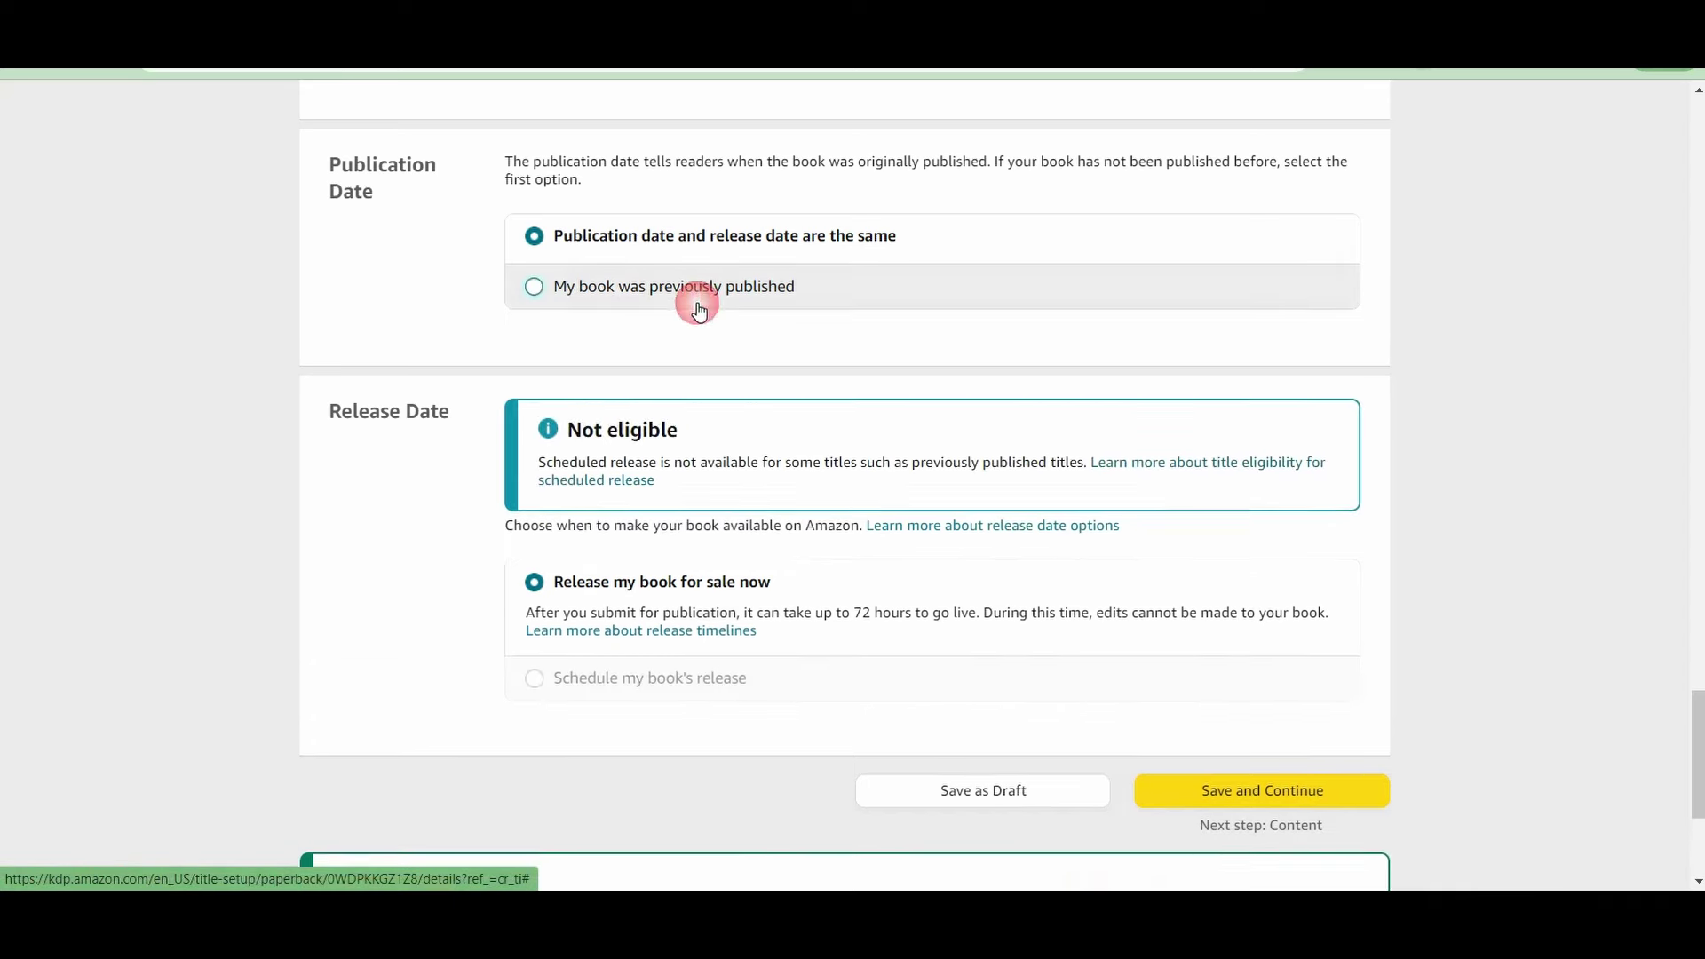
{"action": "left_click", "coordinate": [904, 377]}
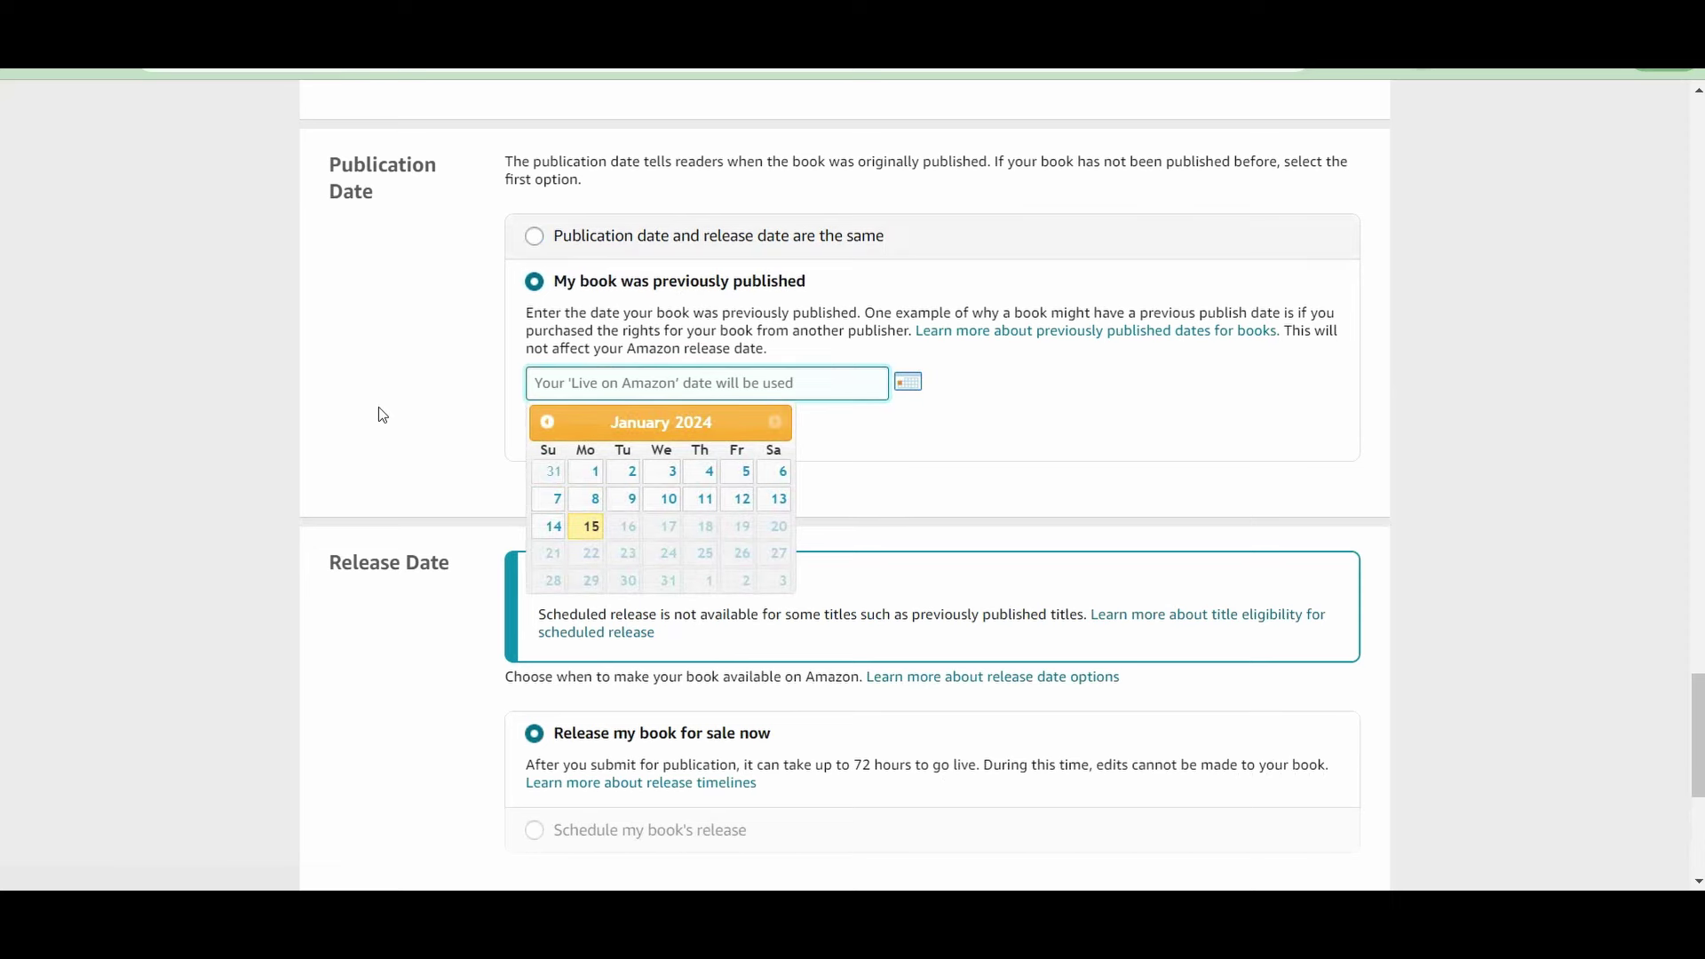
{"action": "left_click", "coordinate": [526, 284]}
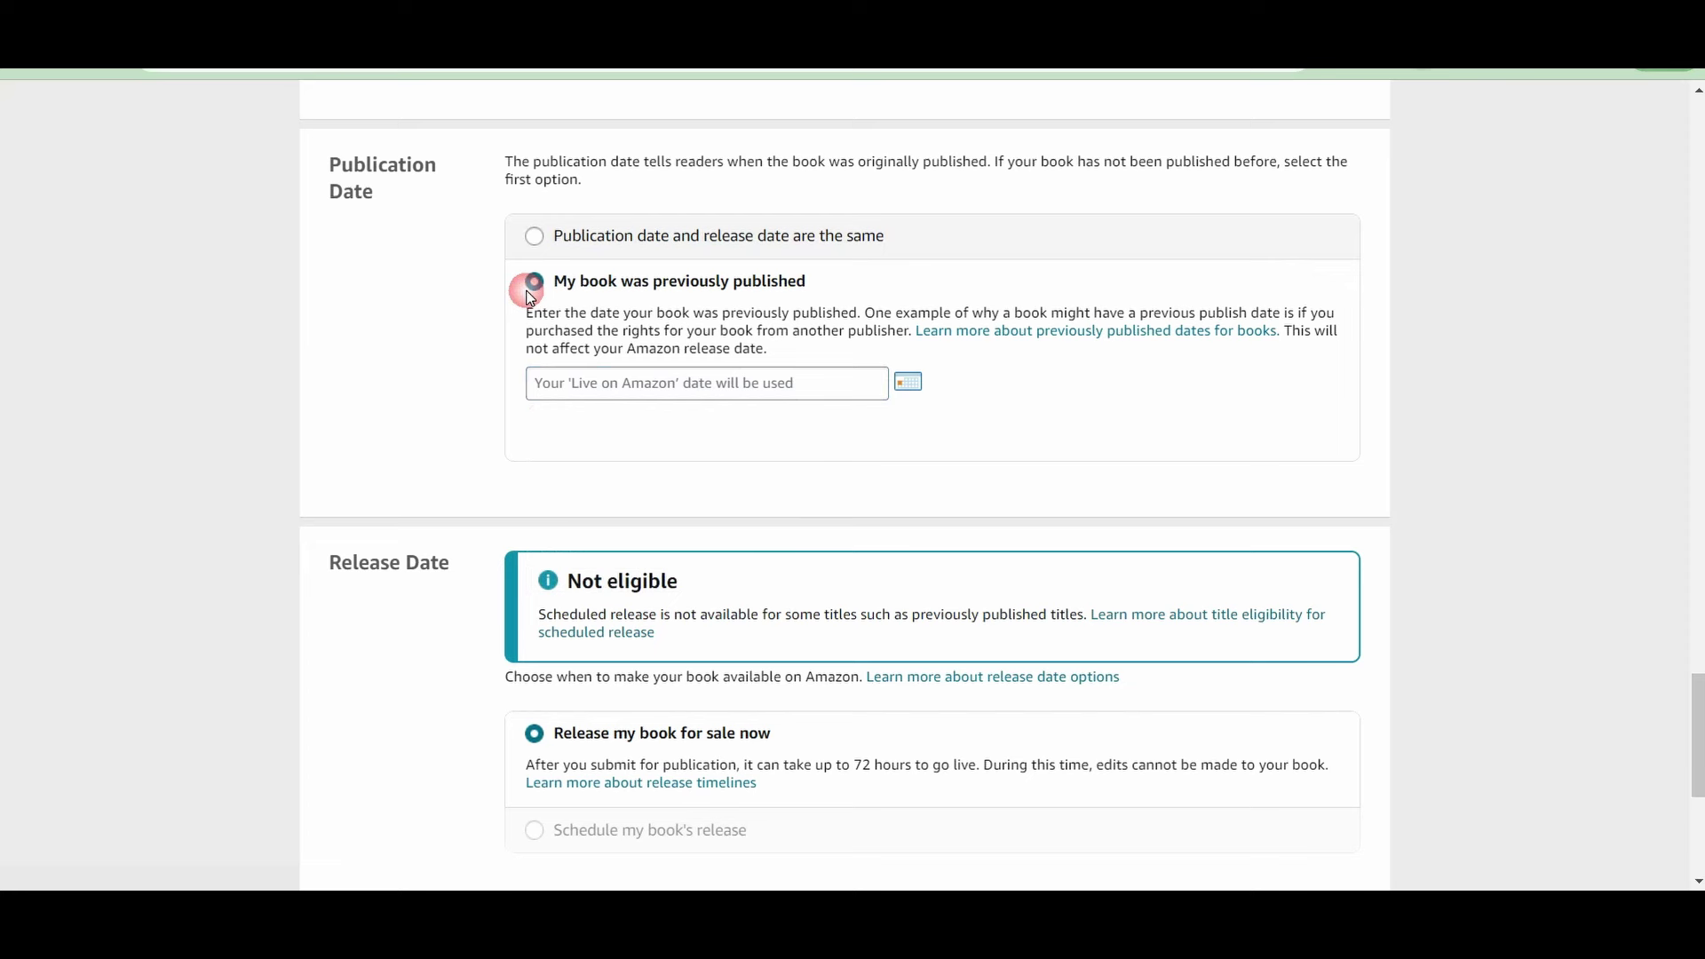
{"action": "left_click", "coordinate": [535, 238]}
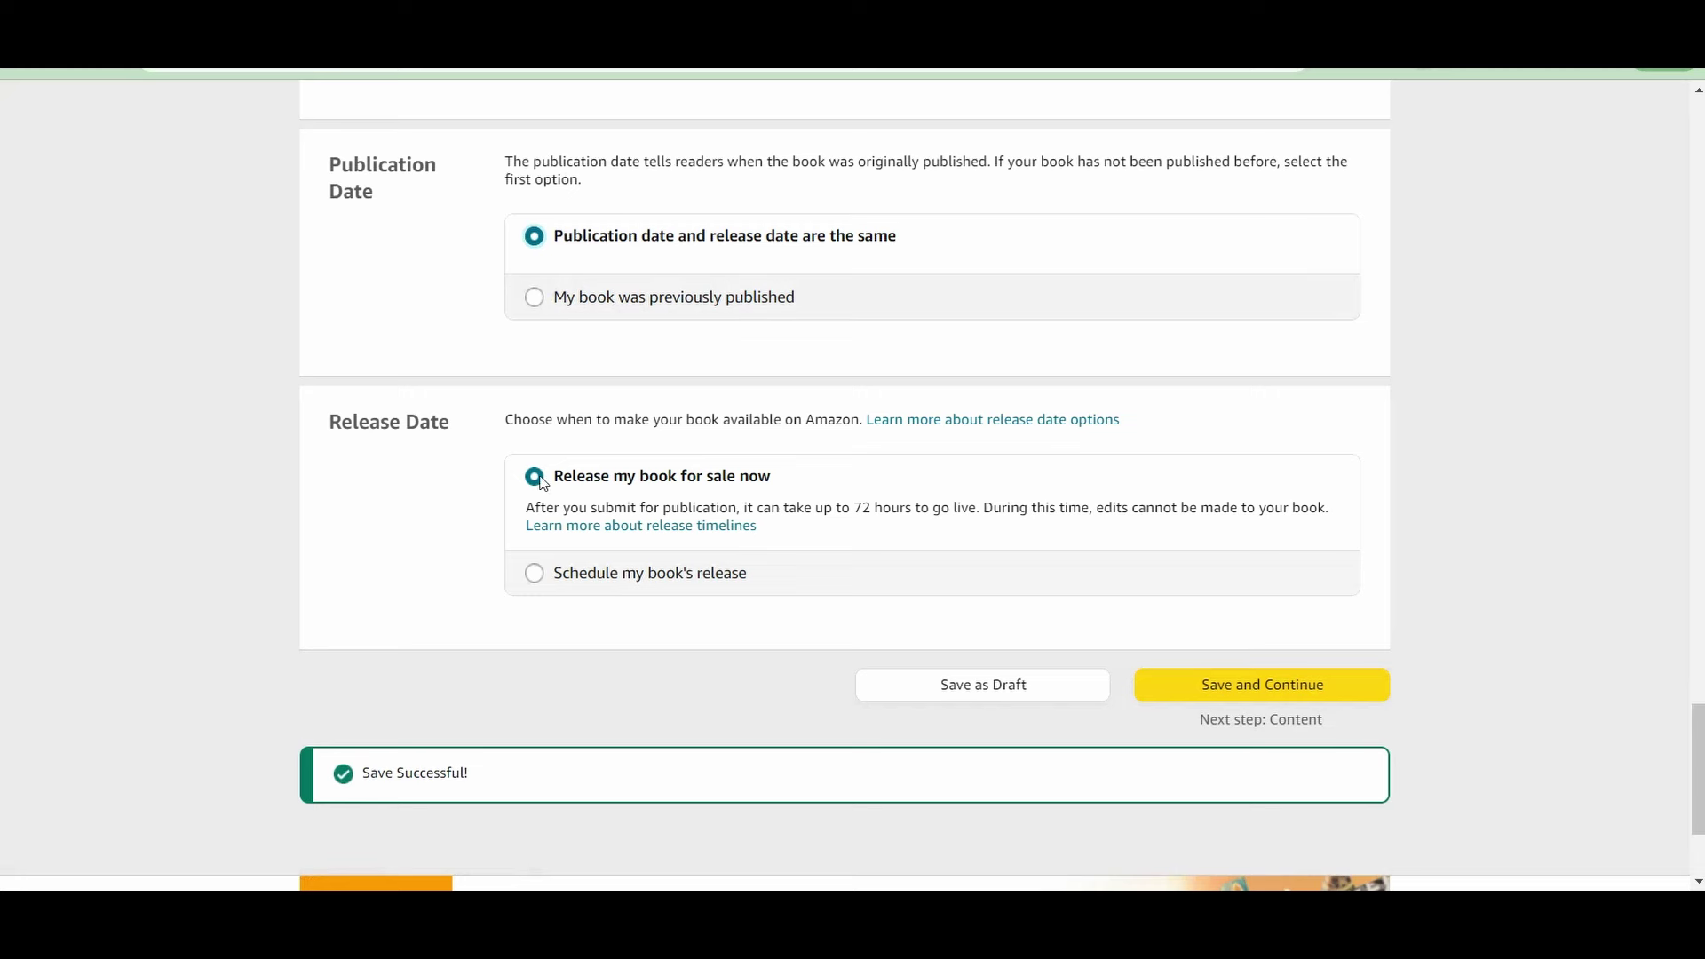
Read the note on how long a book released for sale now takes to go live
{"action": "scroll", "coordinate": [419, 453], "scroll_direction": "down", "scroll_amount": 1}
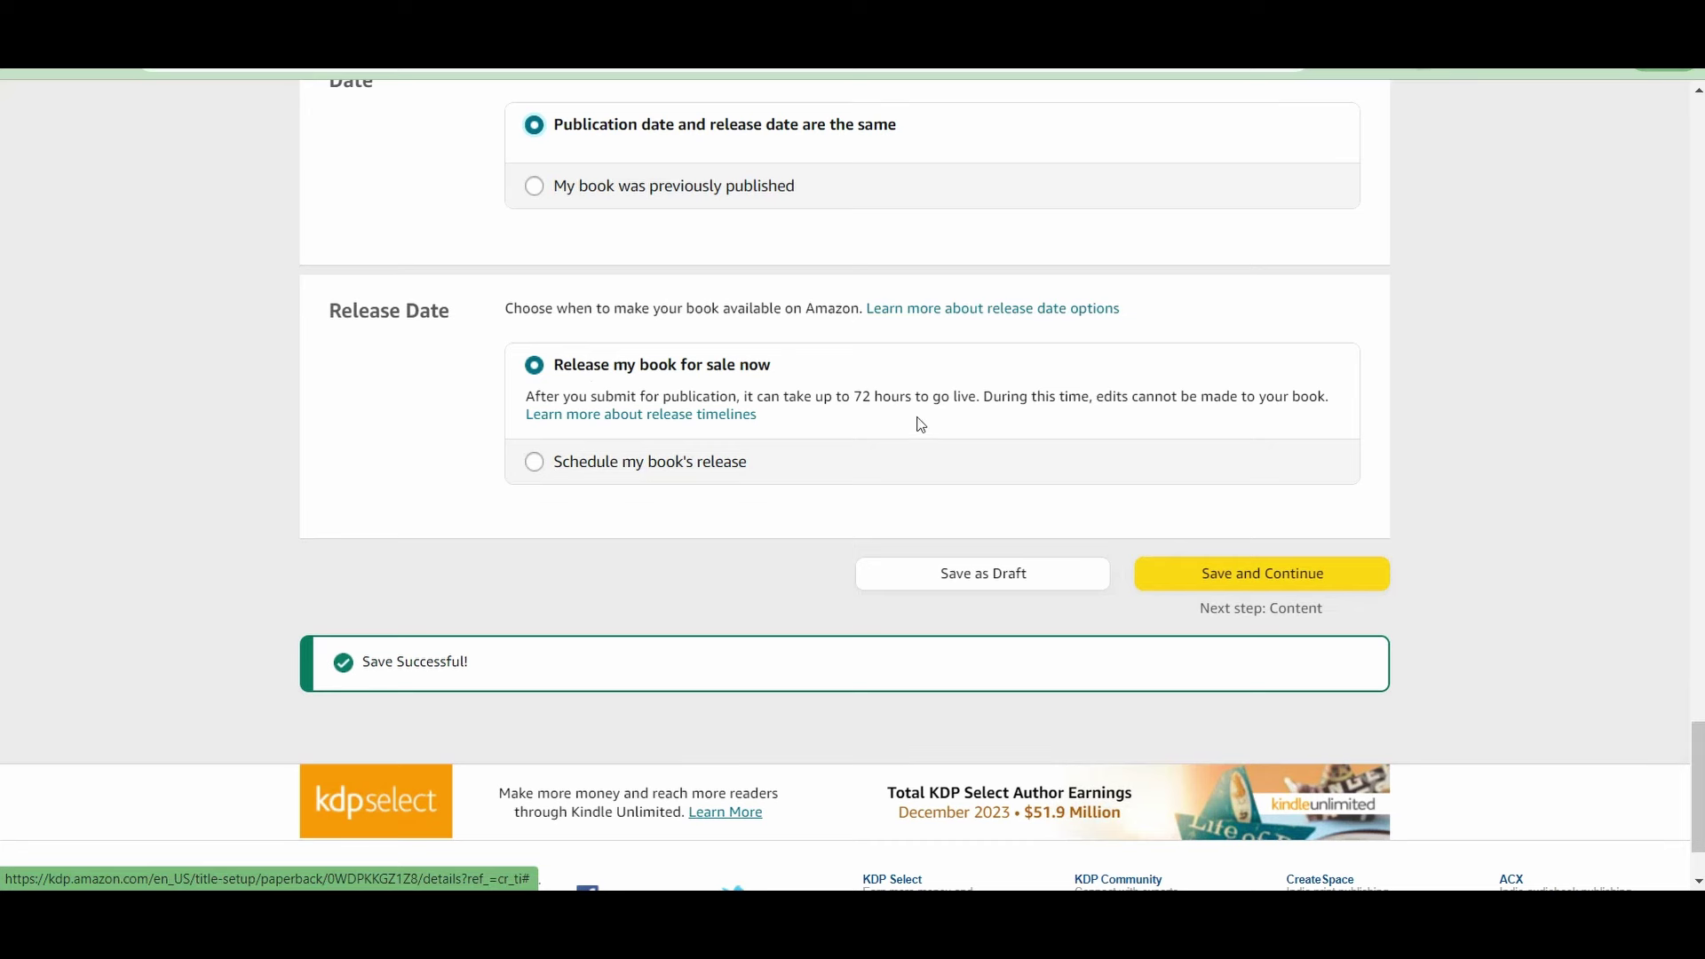
{"action": "left_click_drag", "start_coordinate": [836, 396], "coordinate": [920, 397]}
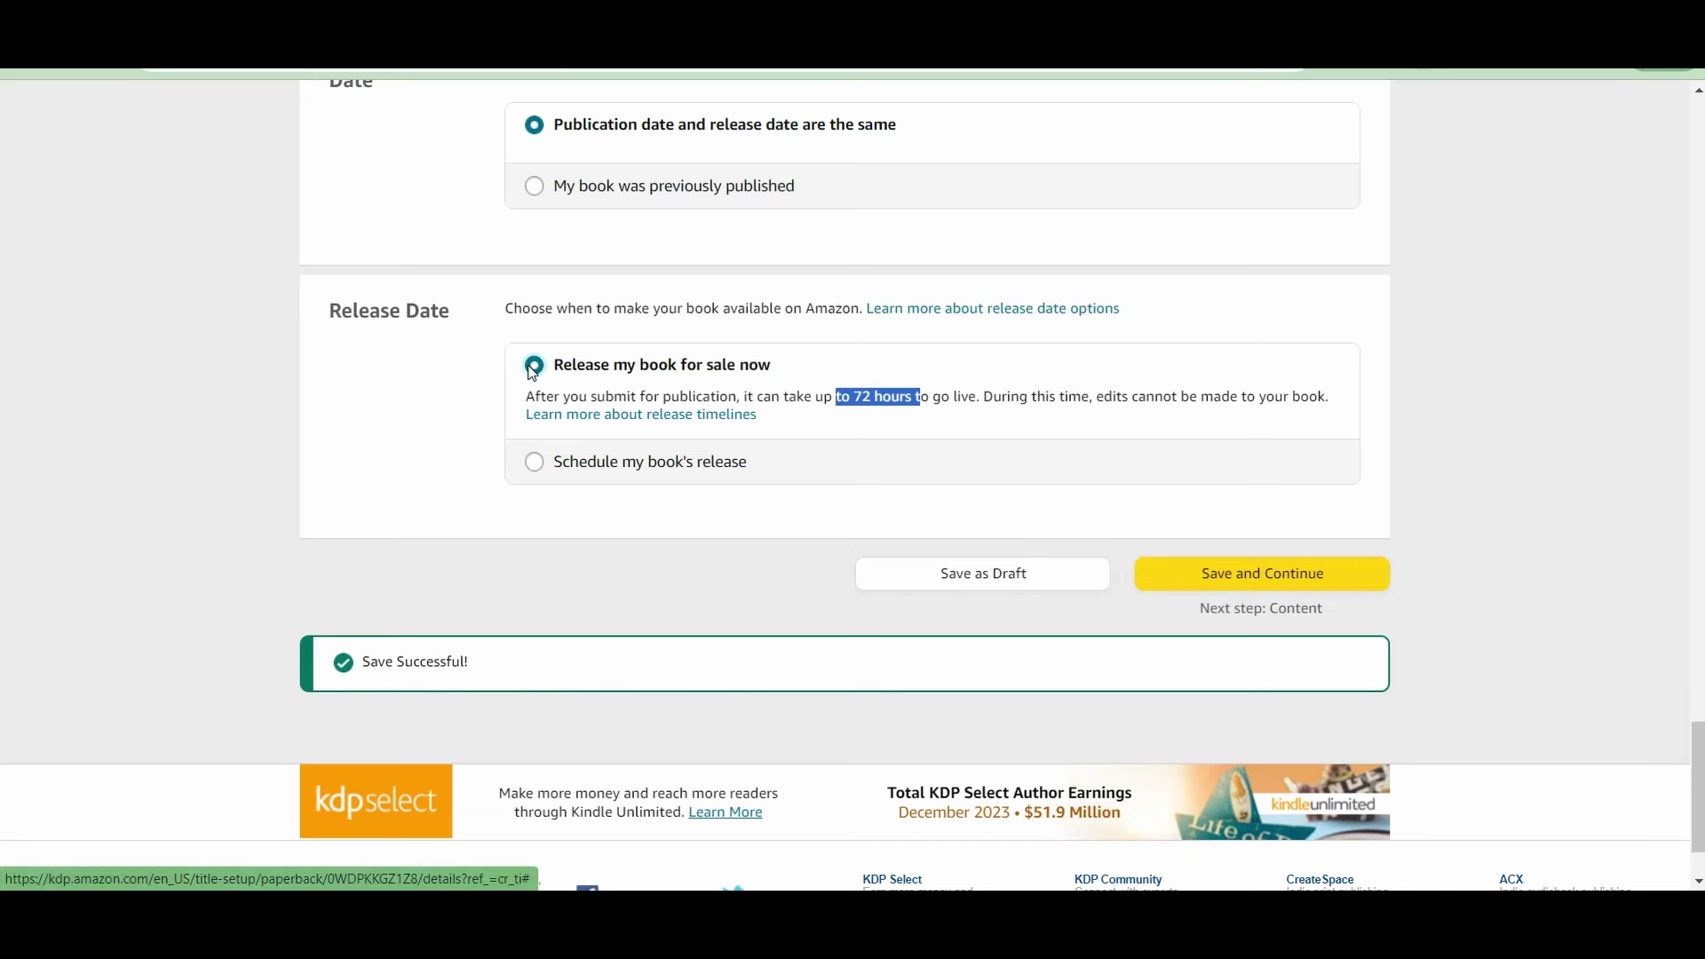
{"action": "left_click", "coordinate": [487, 382]}
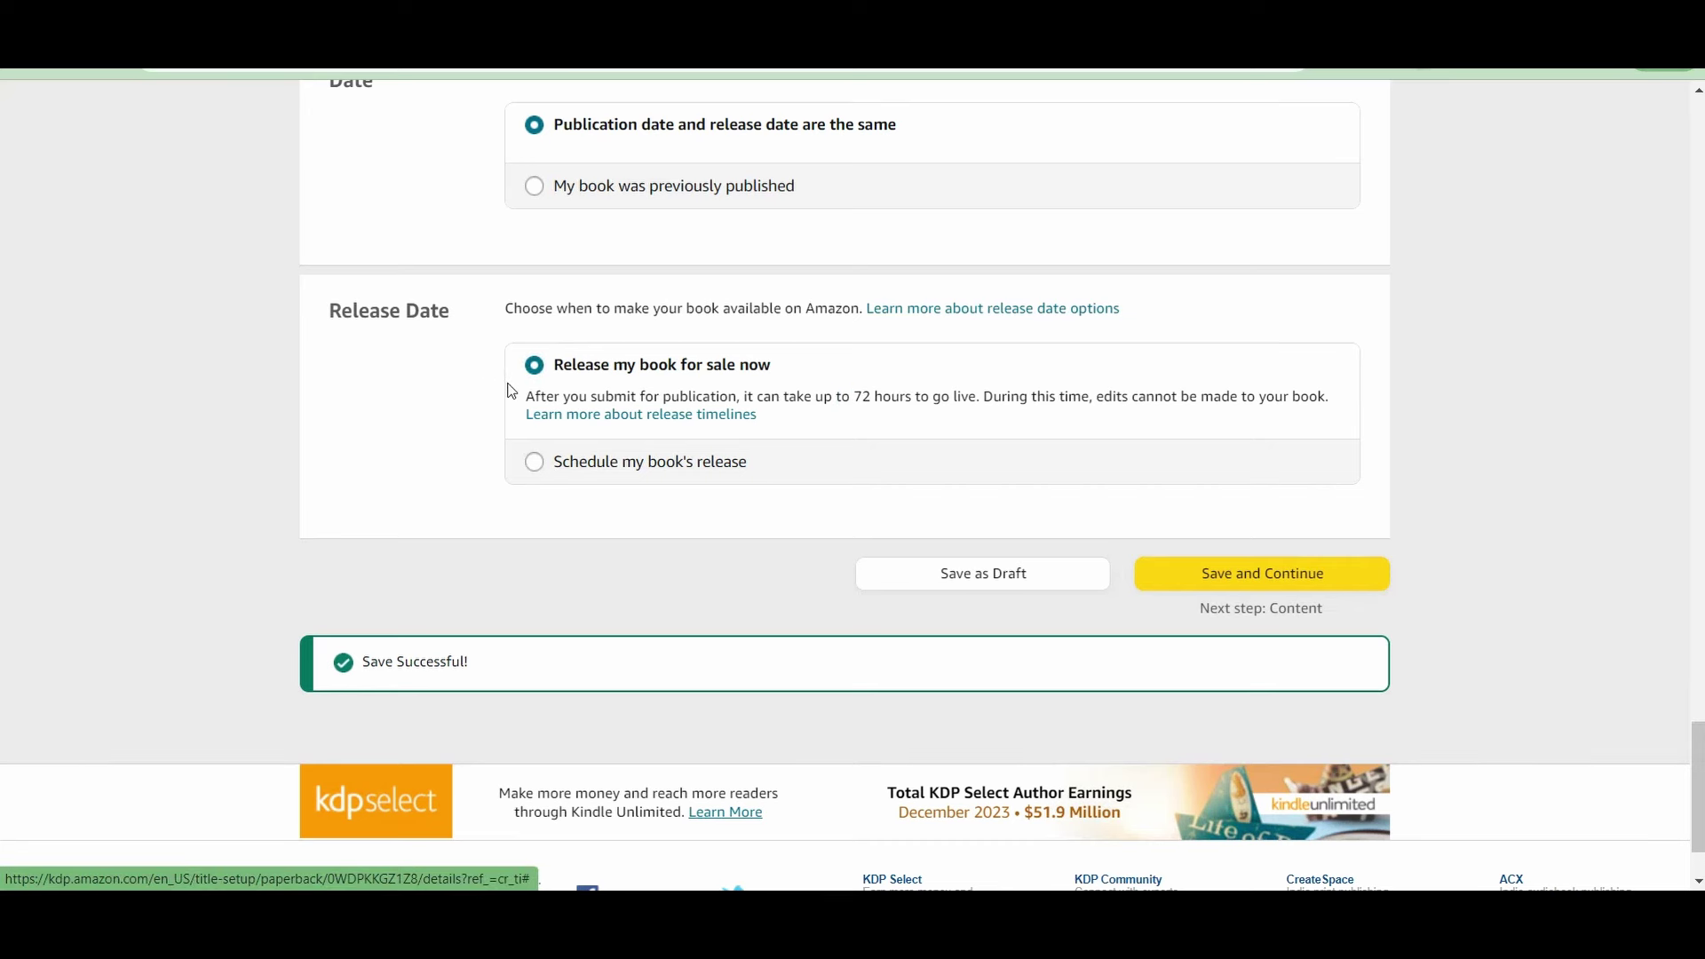
Try scheduling the book's release, browse the release date calendar from January to April 2024, and return to releasing it for sale now
{"action": "left_click", "coordinate": [556, 462]}
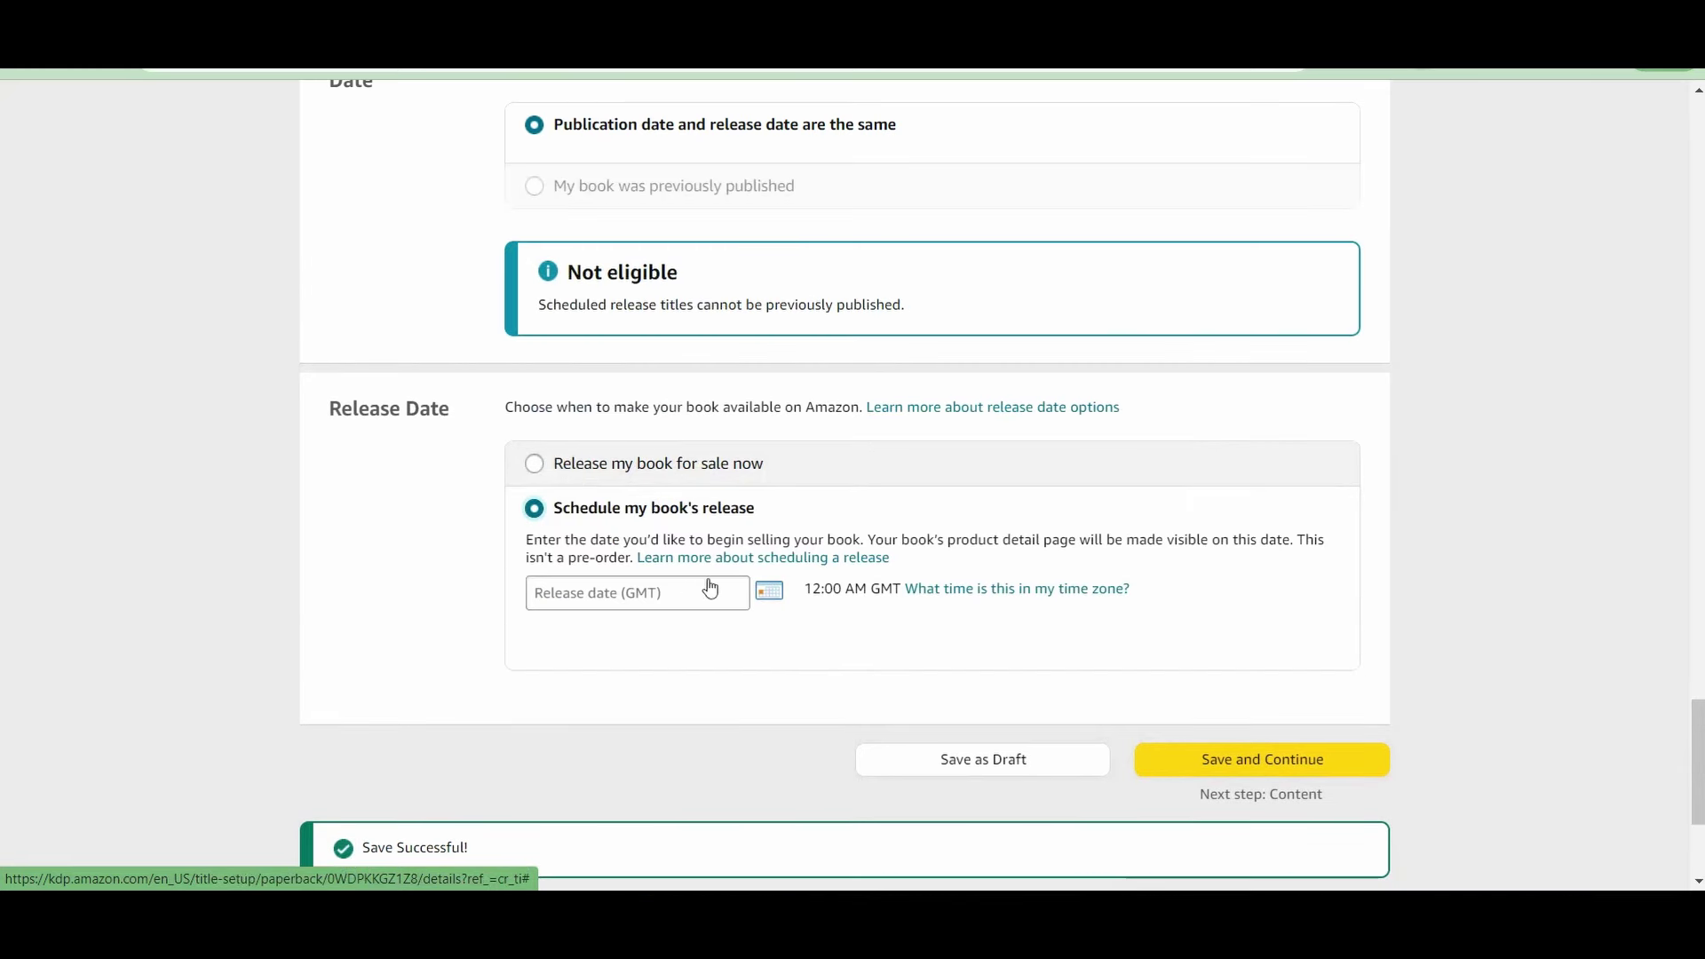
{"action": "left_click", "coordinate": [768, 592]}
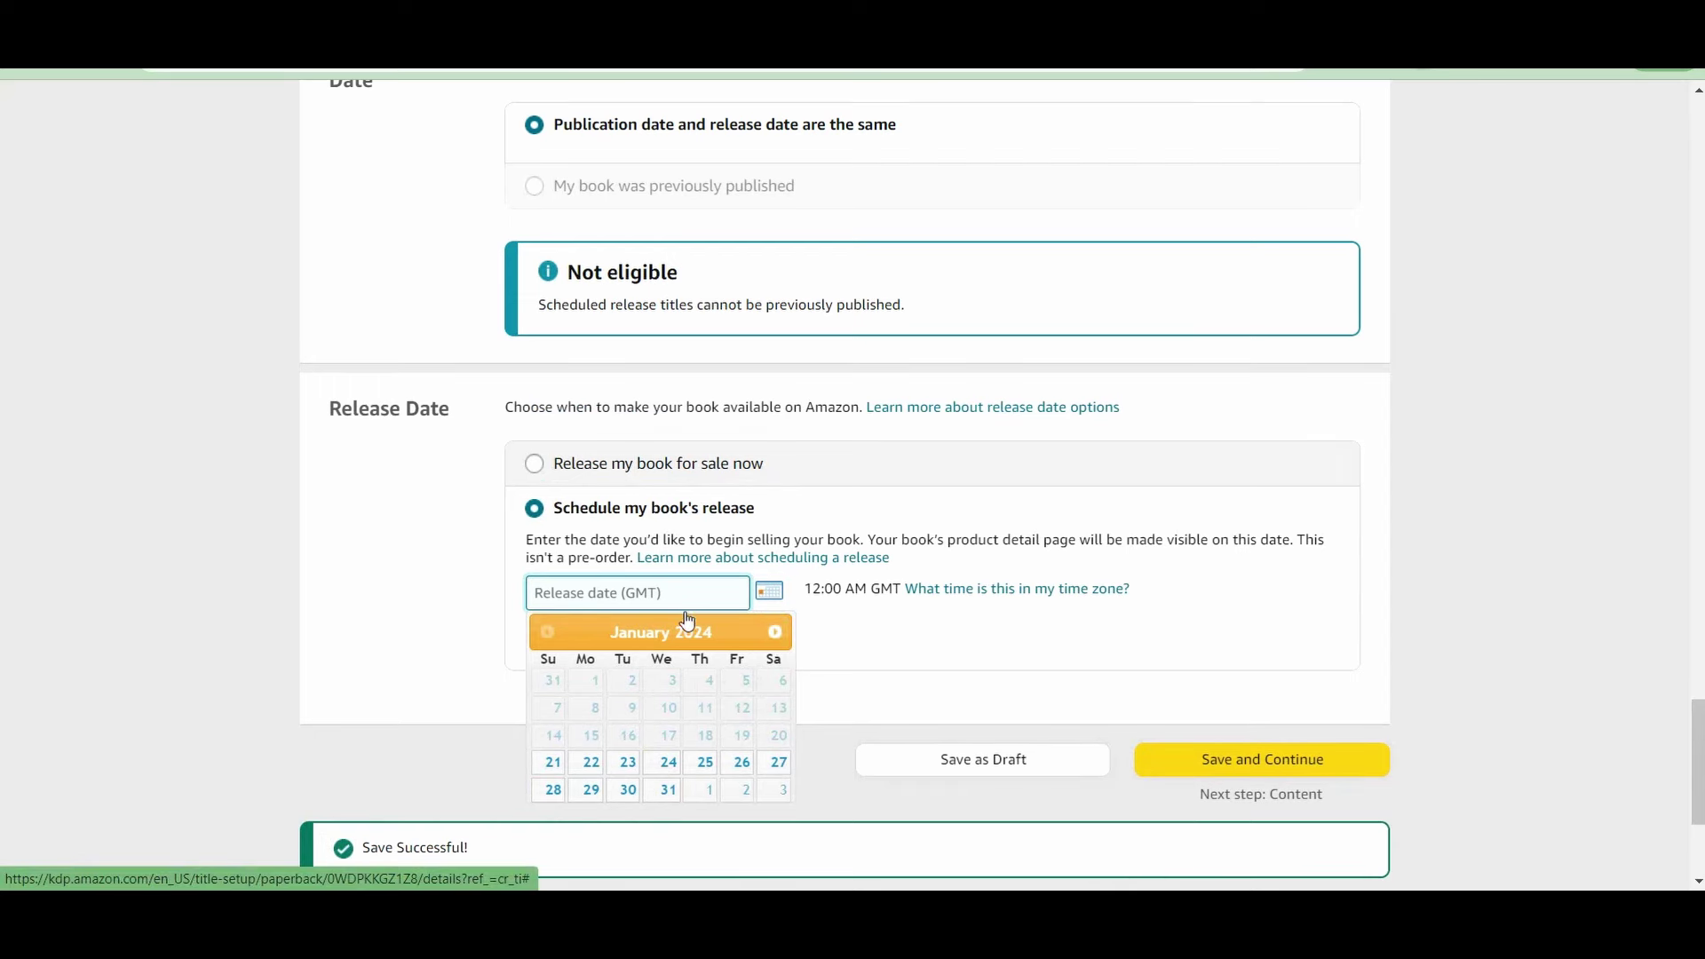
{"action": "left_click", "coordinate": [775, 632]}
{"action": "left_click", "coordinate": [776, 632]}
{"action": "left_click", "coordinate": [775, 632]}
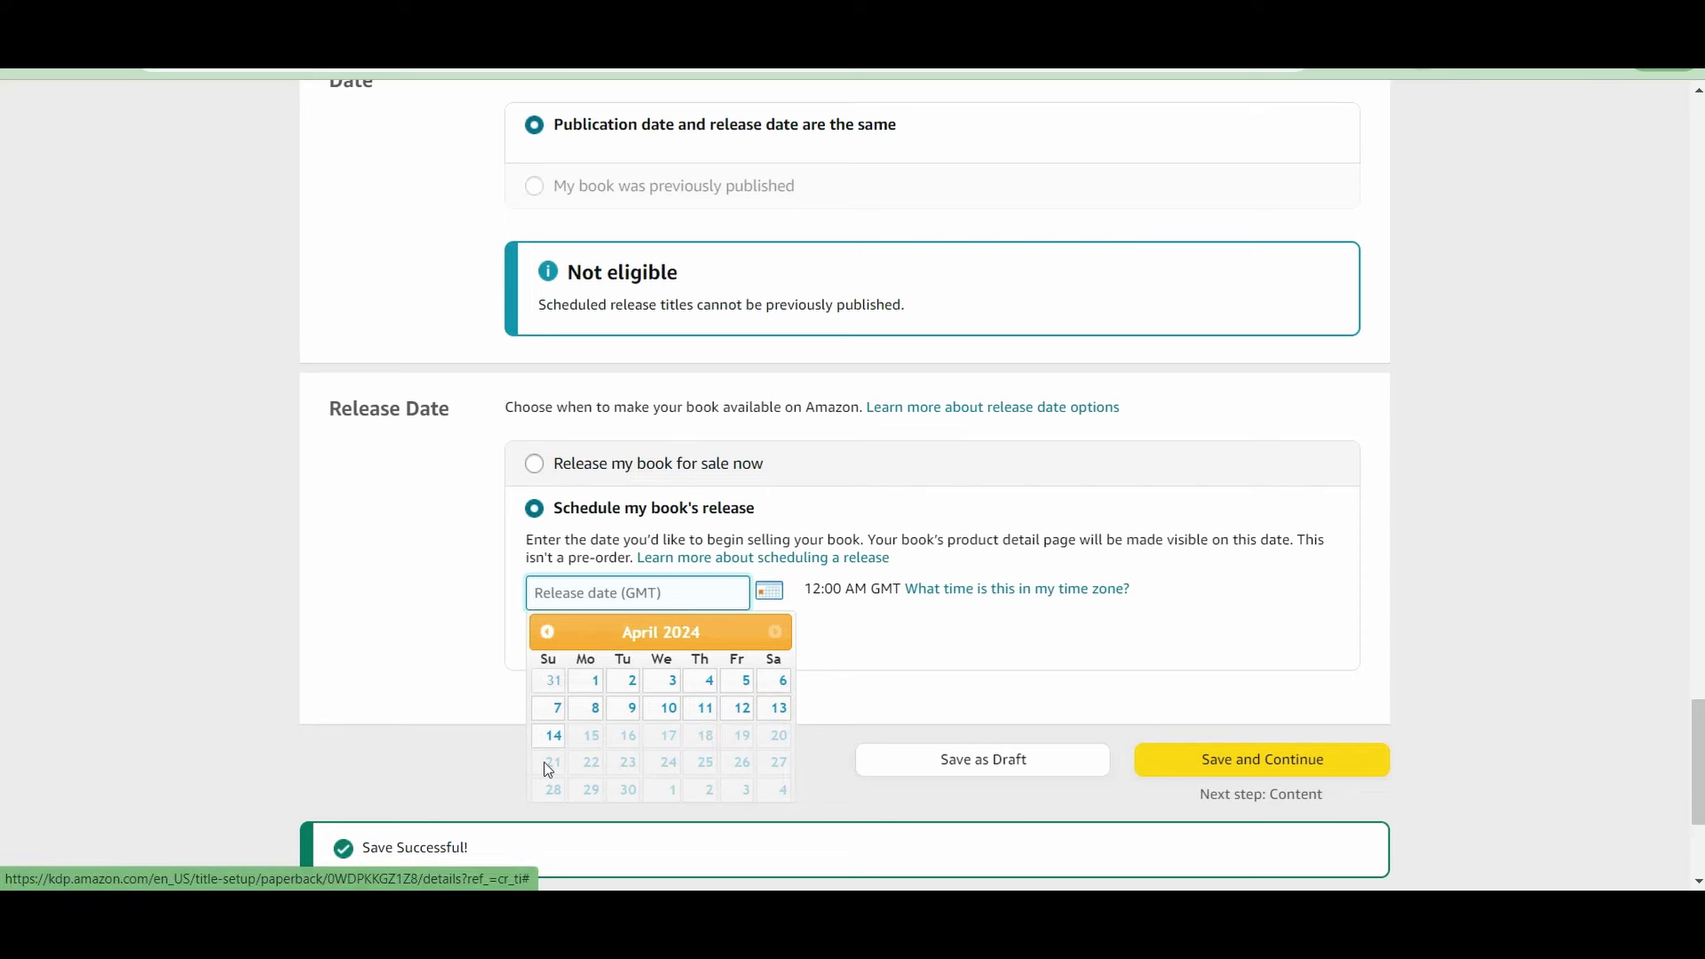
{"action": "left_click", "coordinate": [547, 634]}
{"action": "left_click", "coordinate": [548, 638]}
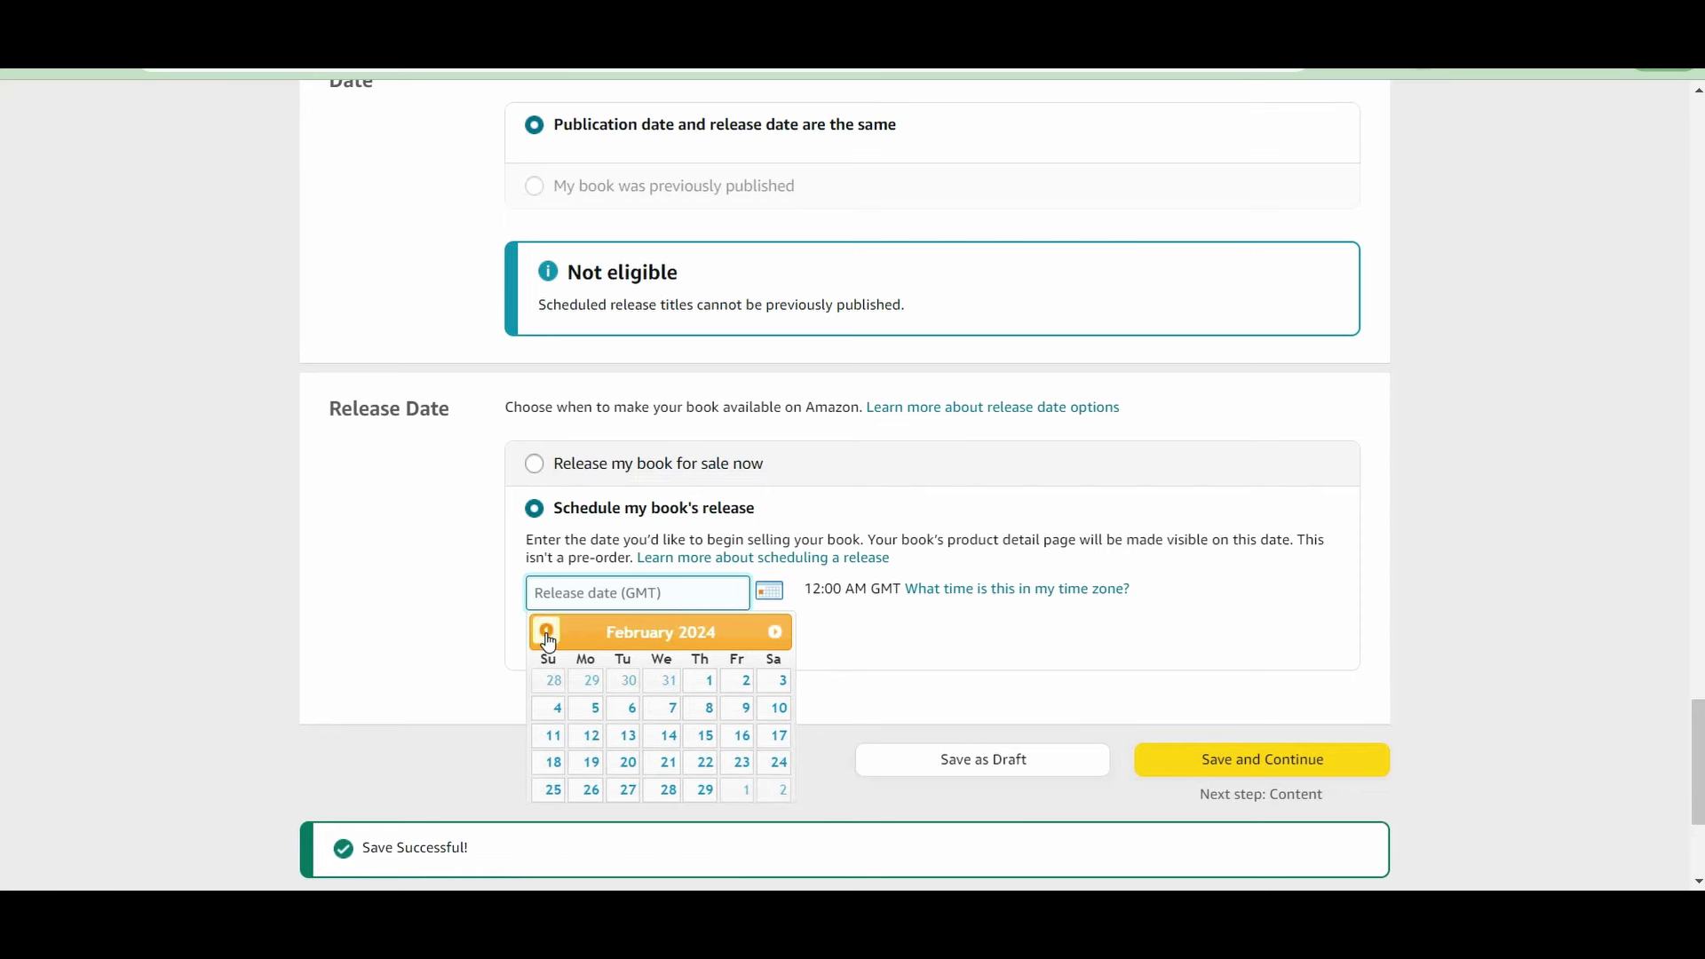
{"action": "left_click", "coordinate": [557, 632]}
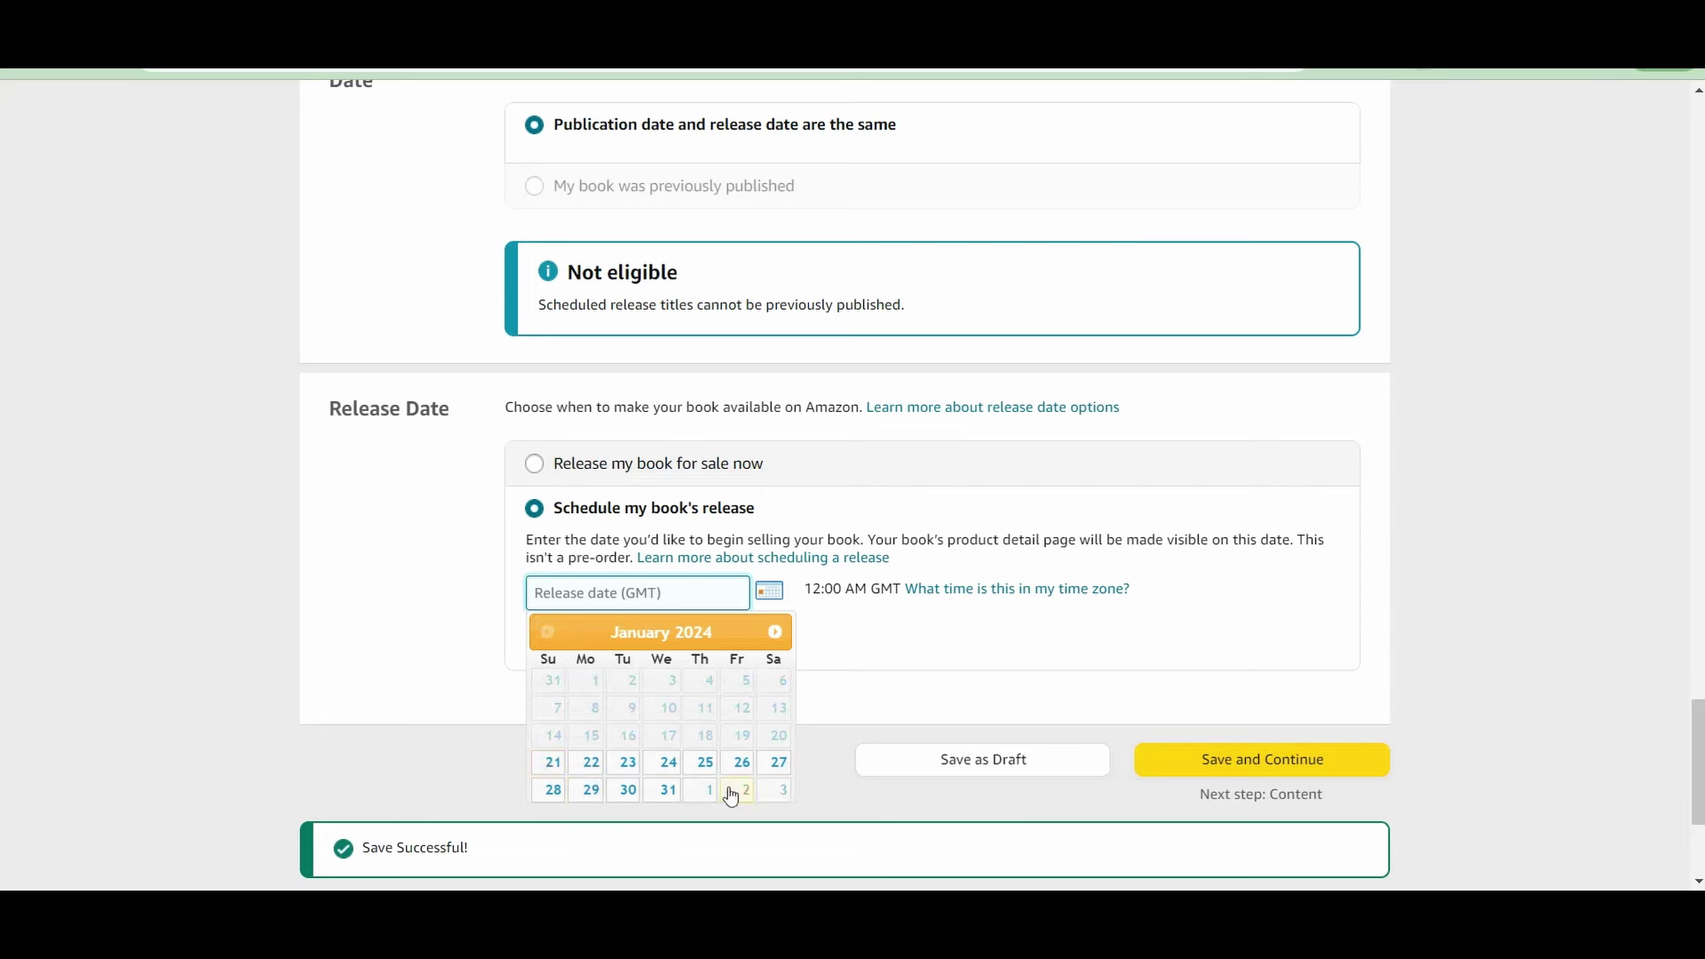
{"action": "left_click", "coordinate": [777, 633]}
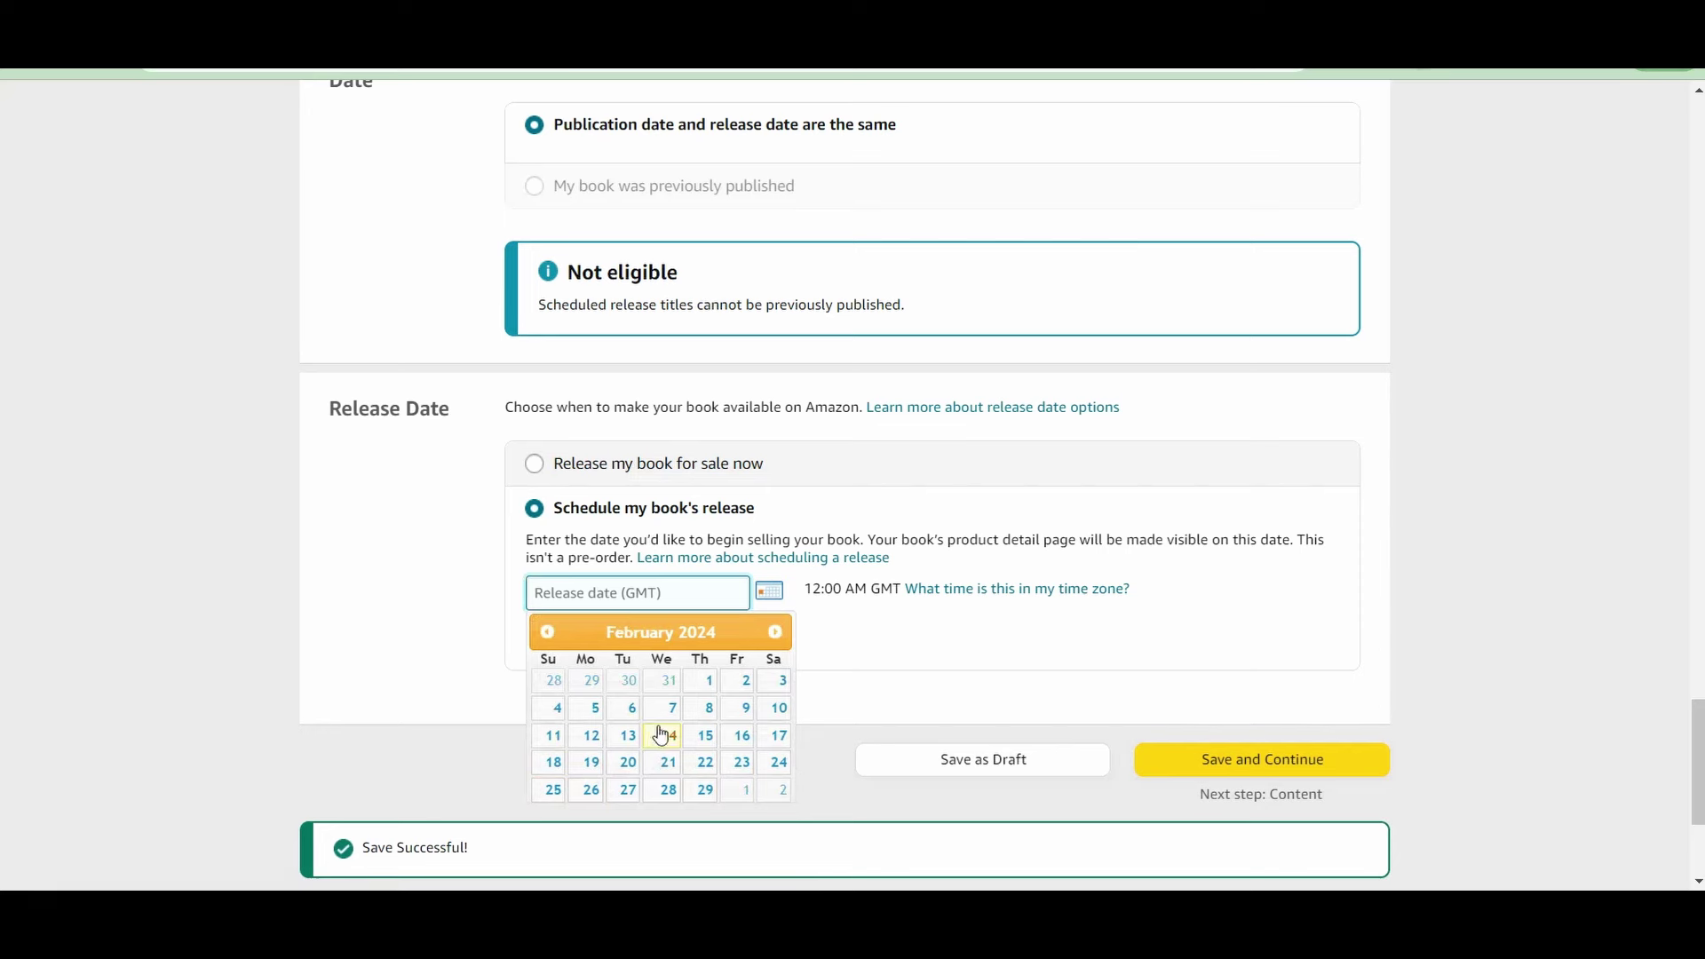
{"action": "left_click", "coordinate": [775, 632]}
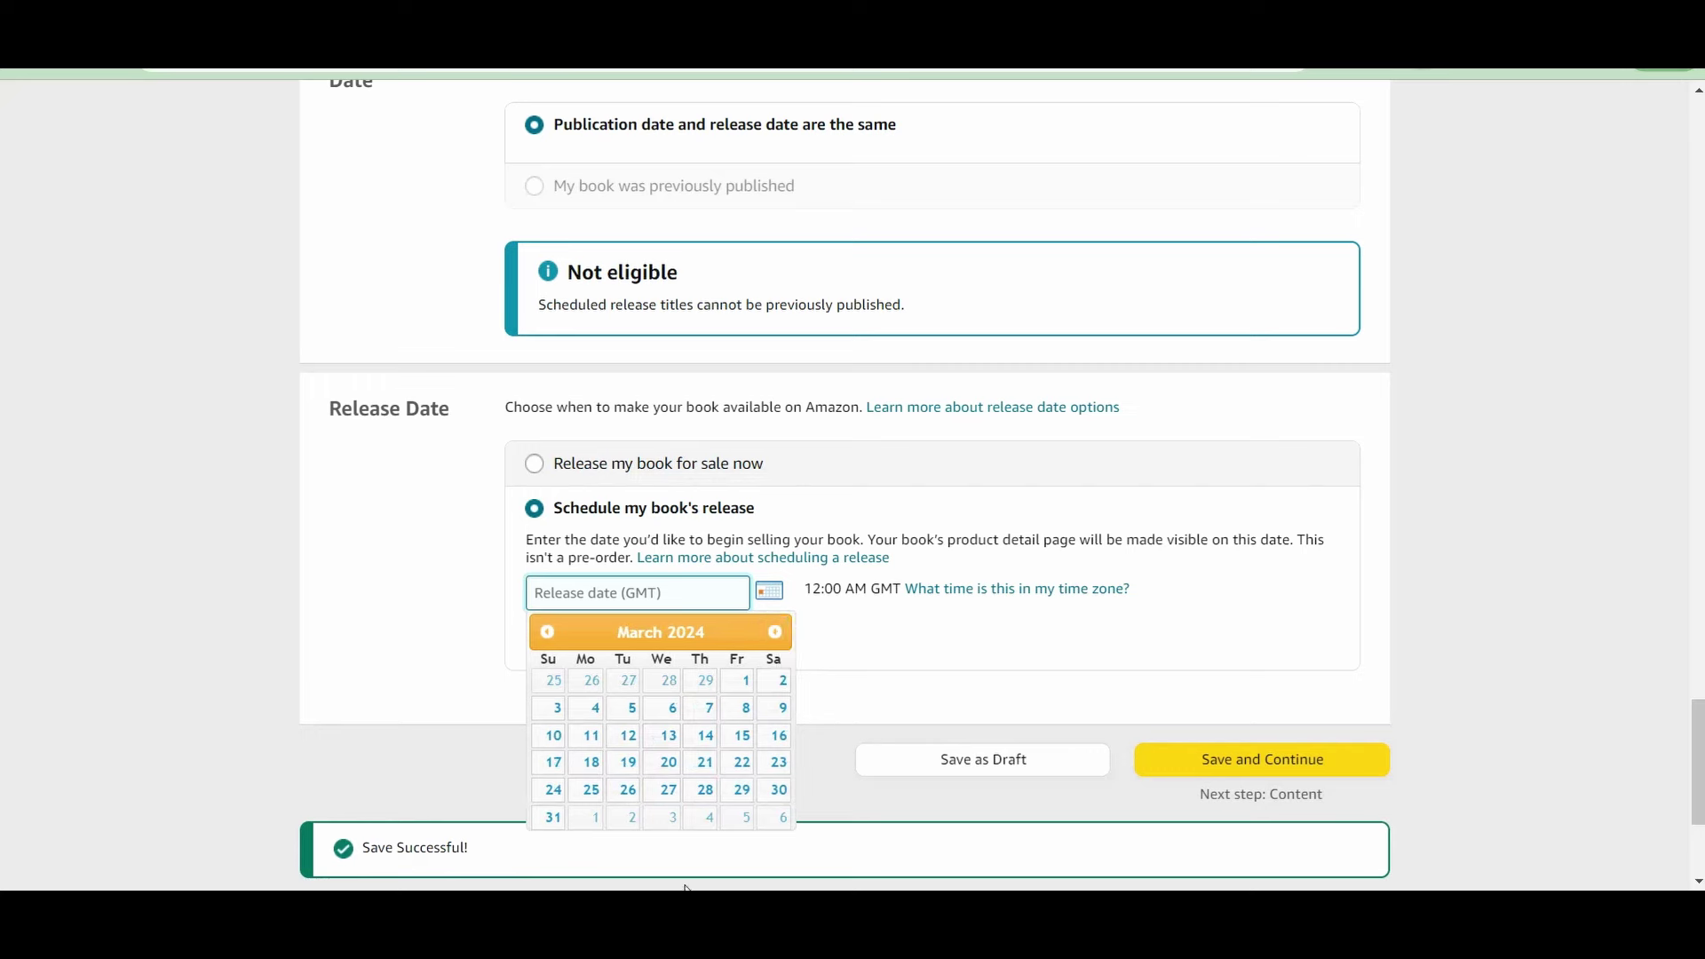
{"action": "left_click", "coordinate": [564, 533]}
{"action": "left_click", "coordinate": [558, 474]}
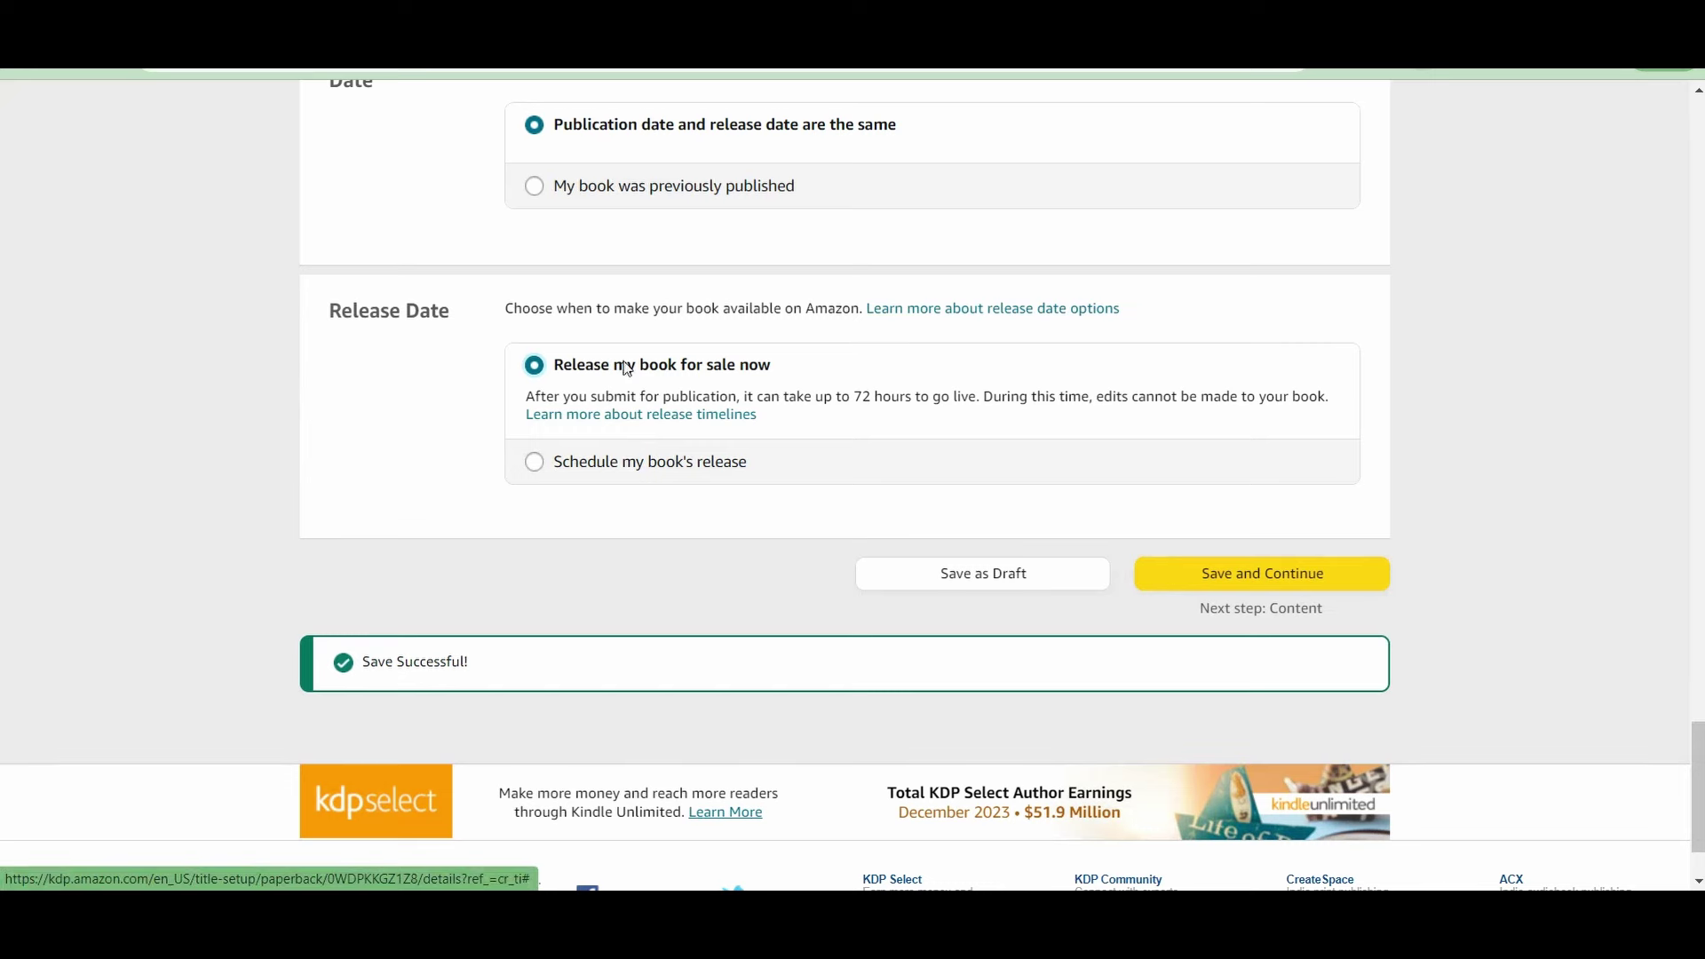
Save the paperback details, continue to the content stage, and assign the book a free KDP ISBN
{"action": "left_click", "coordinate": [1234, 576]}
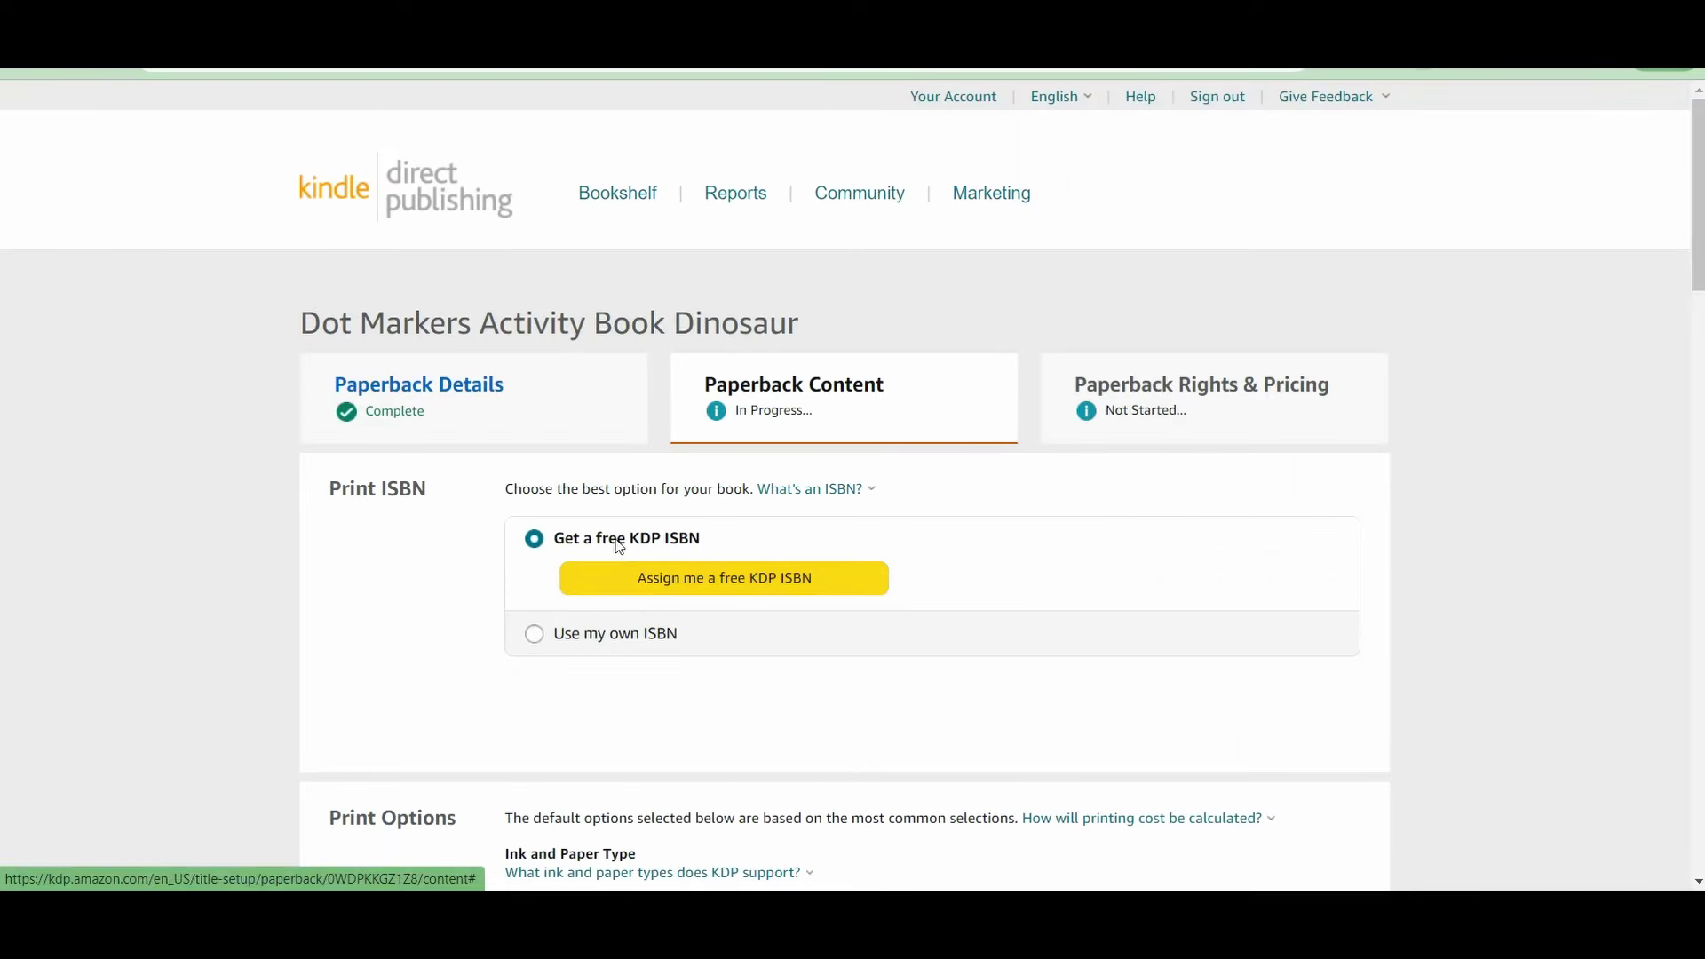
{"action": "left_click", "coordinate": [679, 585]}
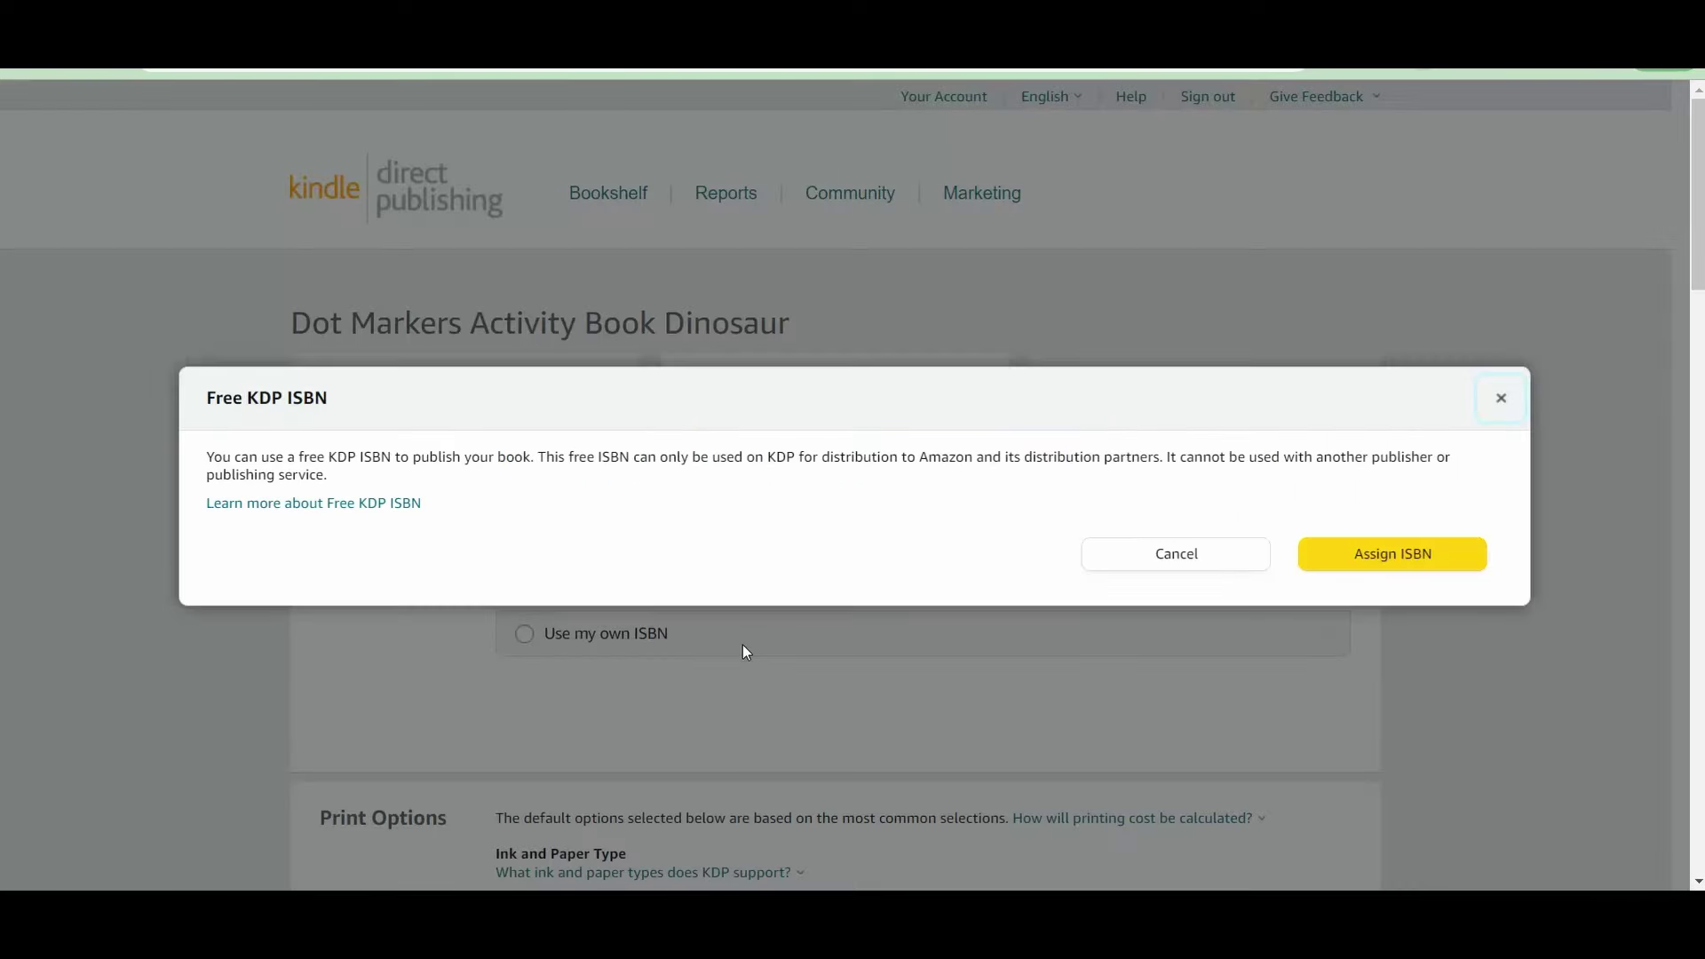
{"action": "left_click", "coordinate": [1358, 563]}
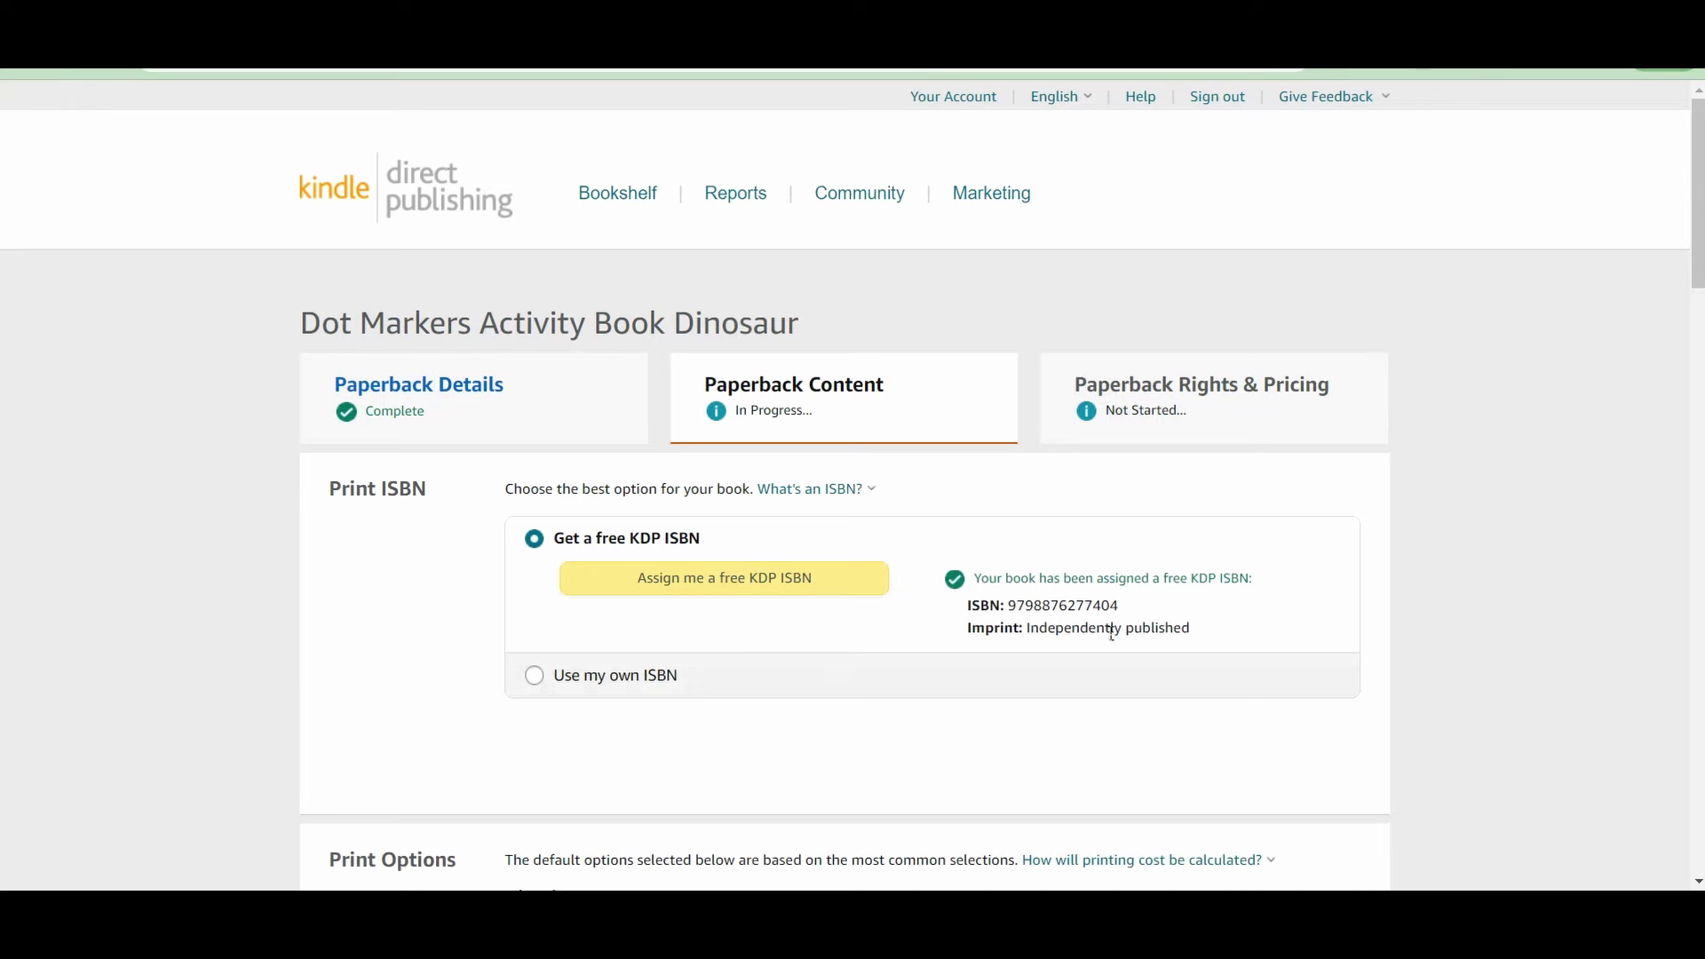
Examine the assigned ISBN, try the option to use an own ISBN, and return to the free KDP ISBN
{"action": "left_click_drag", "start_coordinate": [1004, 605], "coordinate": [1151, 611]}
{"action": "left_click", "coordinate": [1132, 616]}
{"action": "left_click", "coordinate": [614, 680]}
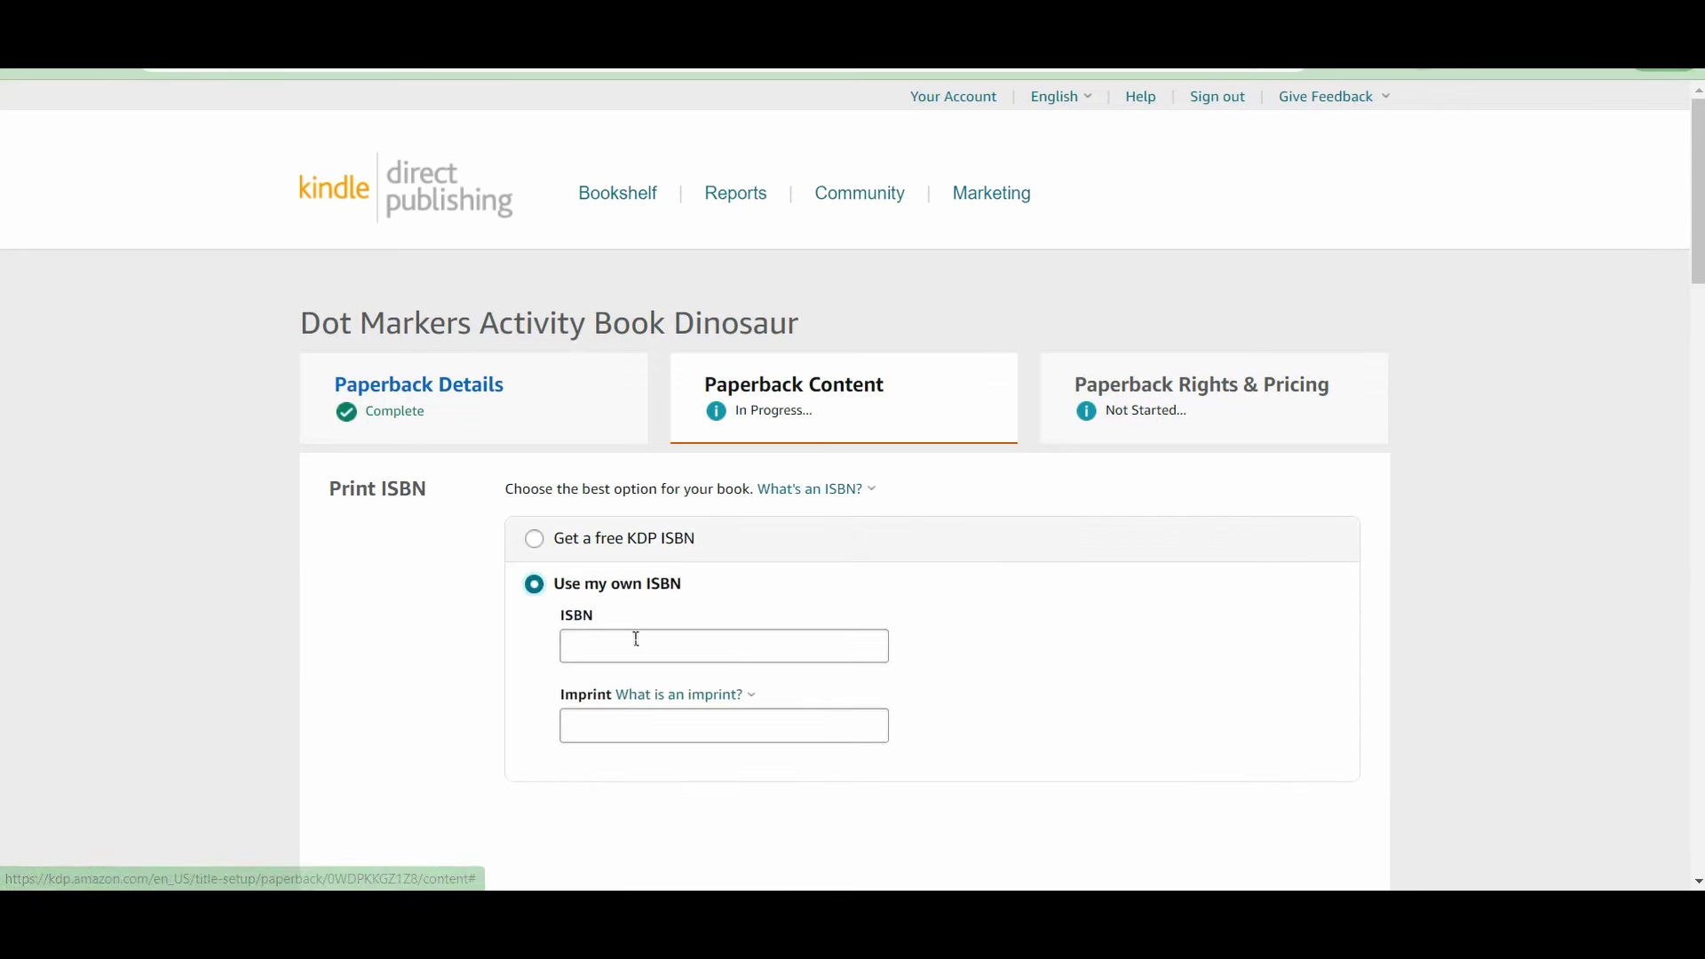
{"action": "left_click", "coordinate": [562, 547]}
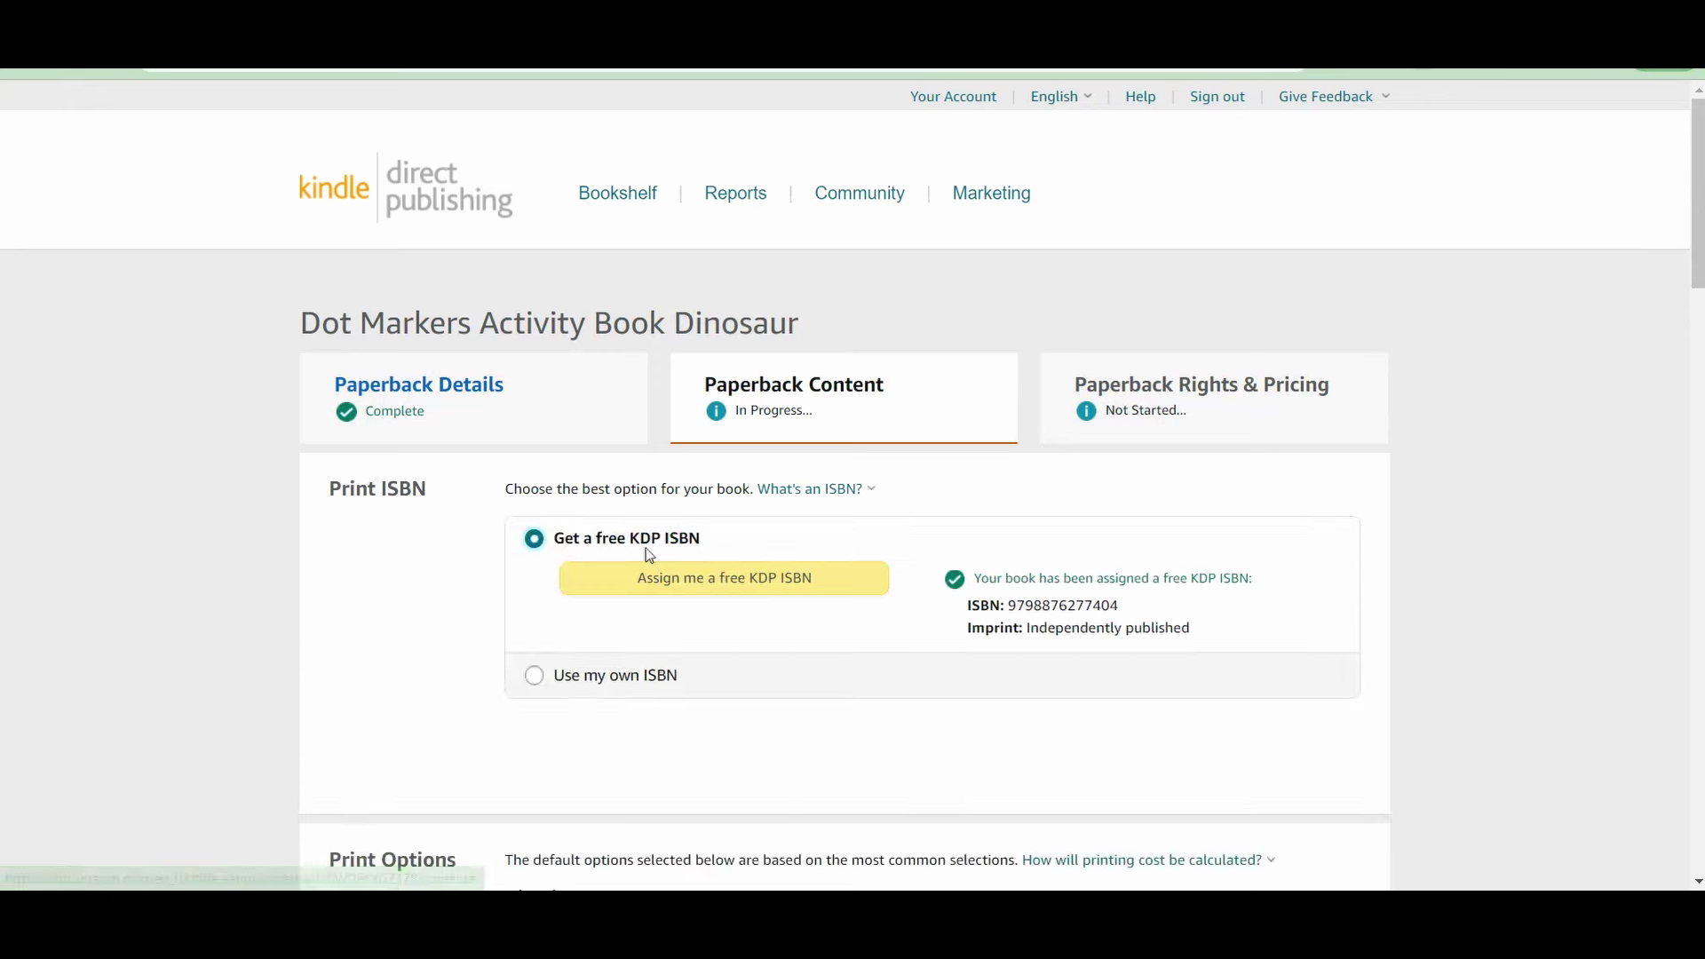
Compare the cream paper, standard color and premium color interiors, and return to Black & white interior with white paper
{"action": "scroll", "coordinate": [381, 364], "scroll_direction": "down", "scroll_amount": 5}
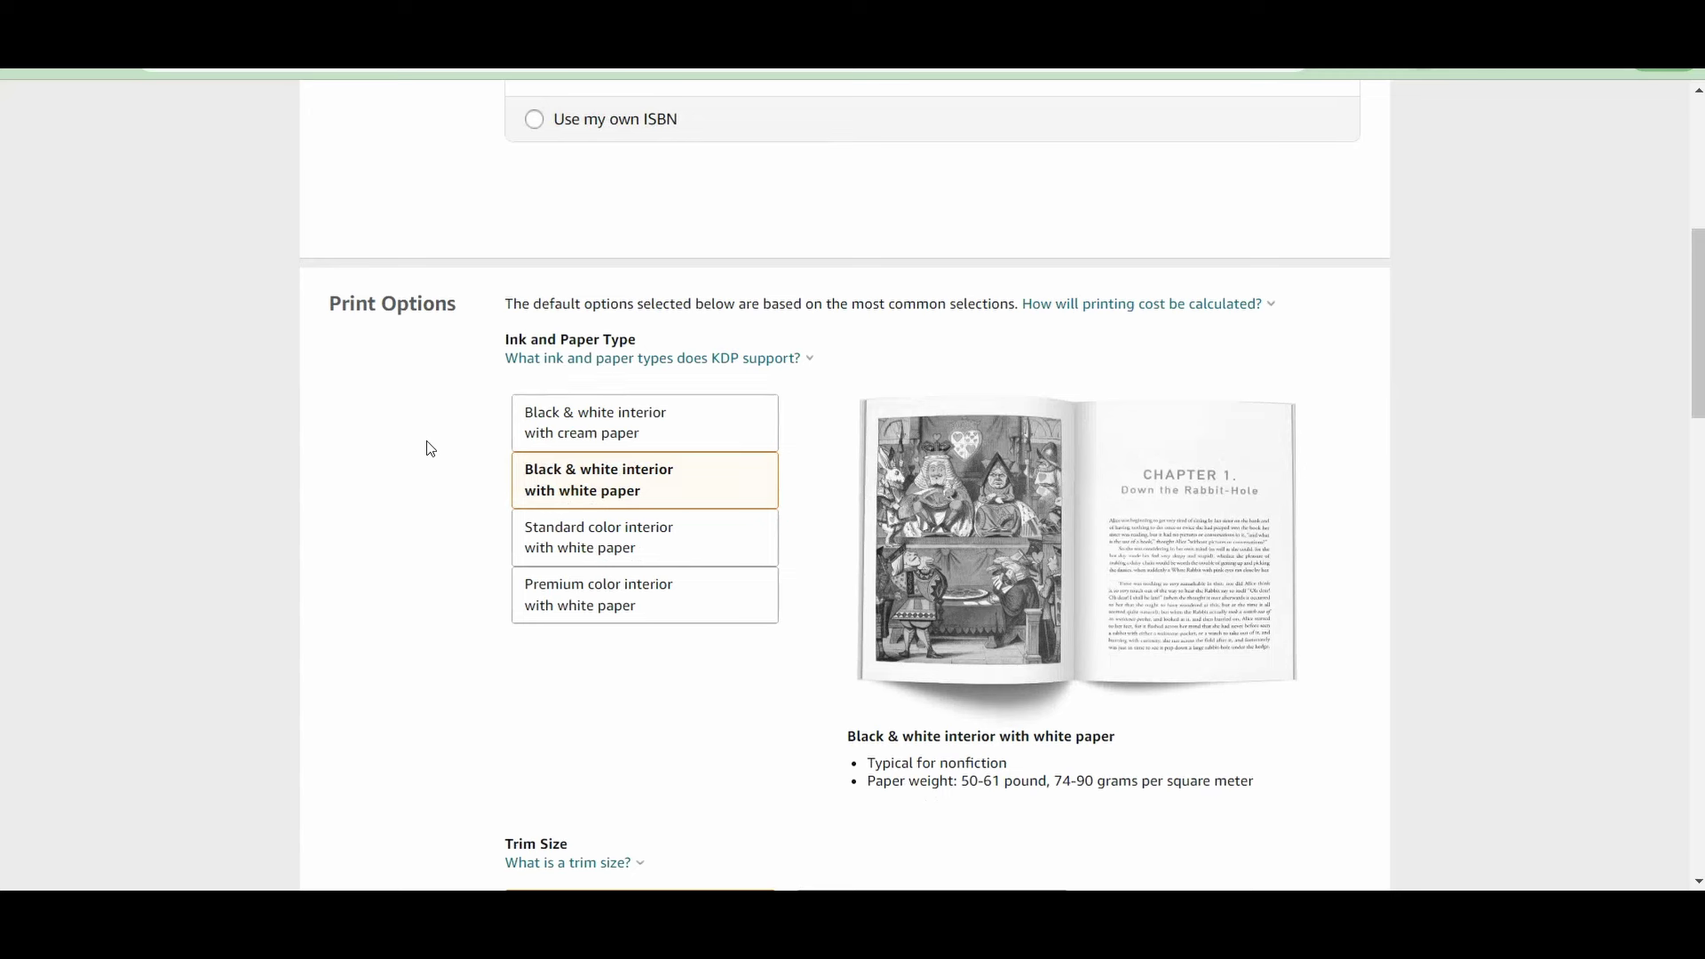
{"action": "left_click", "coordinate": [526, 437]}
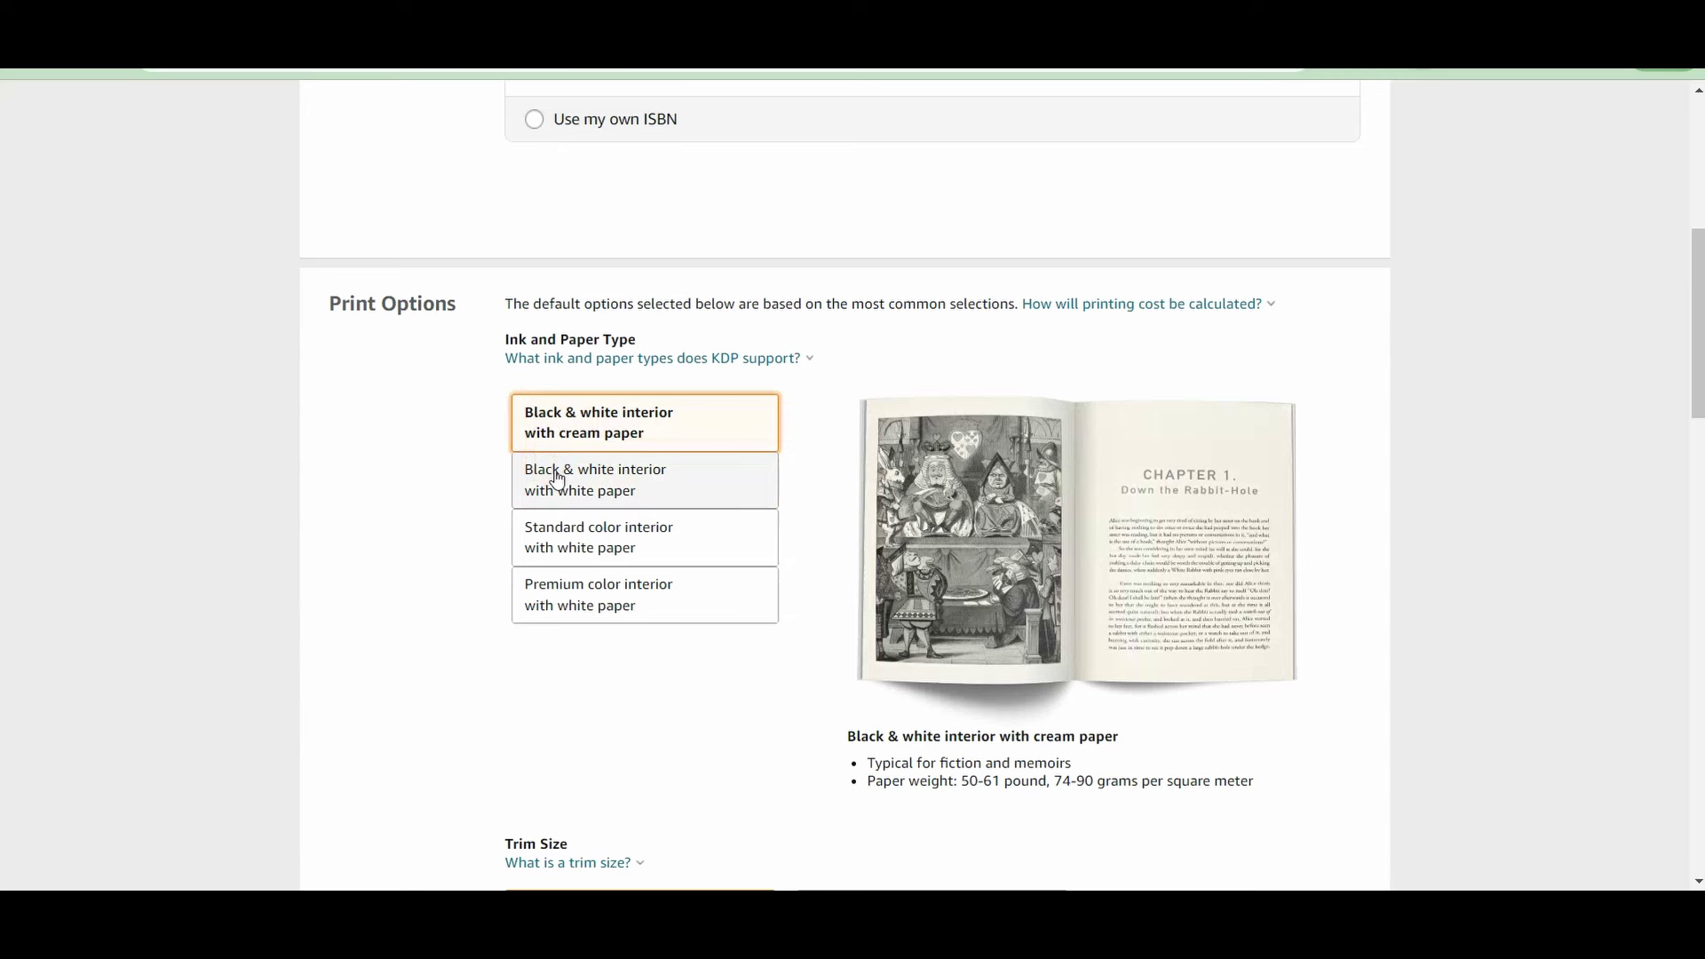
{"action": "left_click", "coordinate": [557, 480]}
{"action": "left_click", "coordinate": [567, 541]}
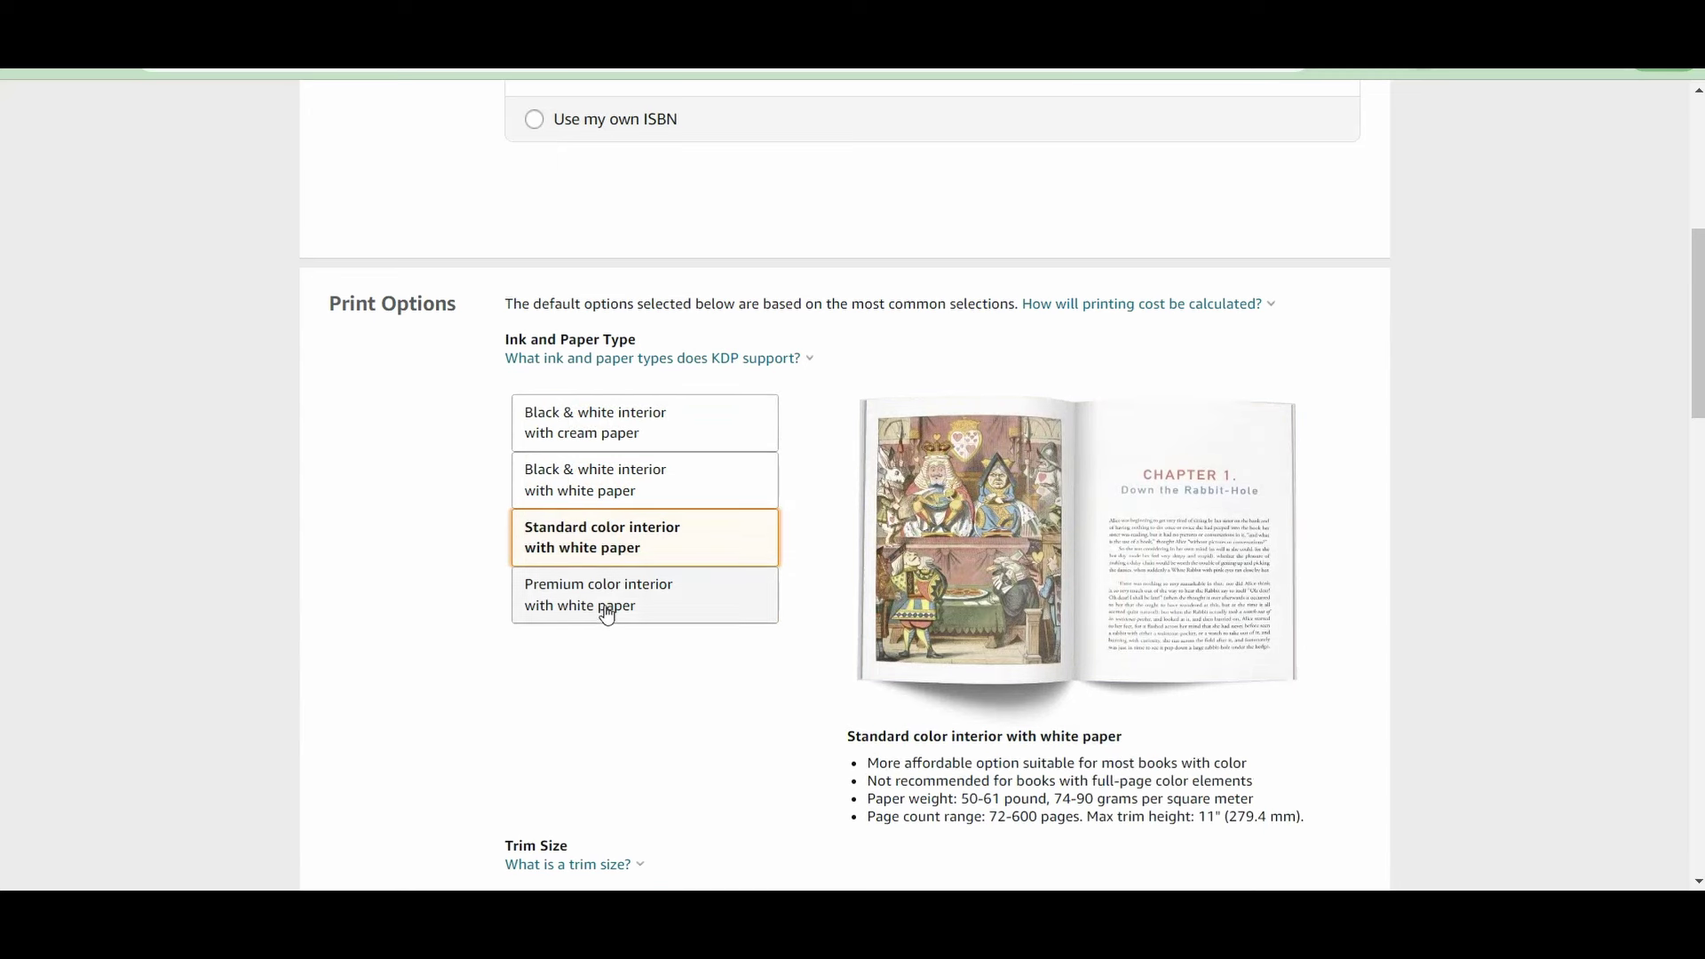
{"action": "left_click", "coordinate": [582, 484]}
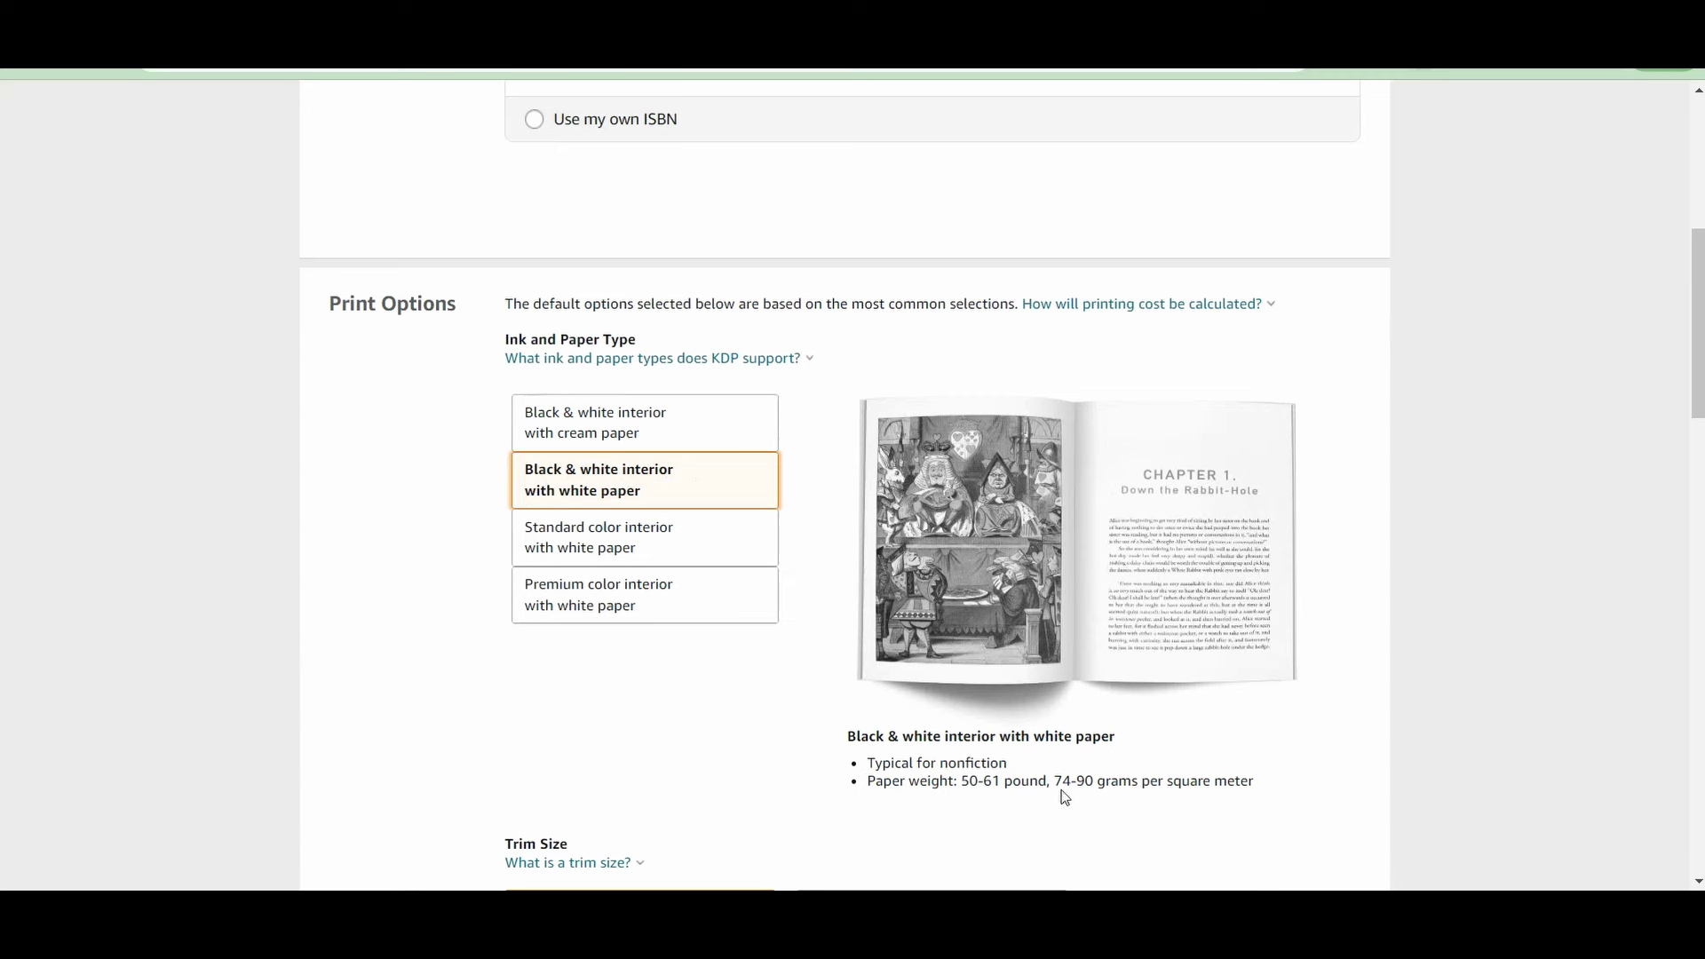
{"action": "left_click_drag", "start_coordinate": [1054, 781], "coordinate": [1096, 781]}
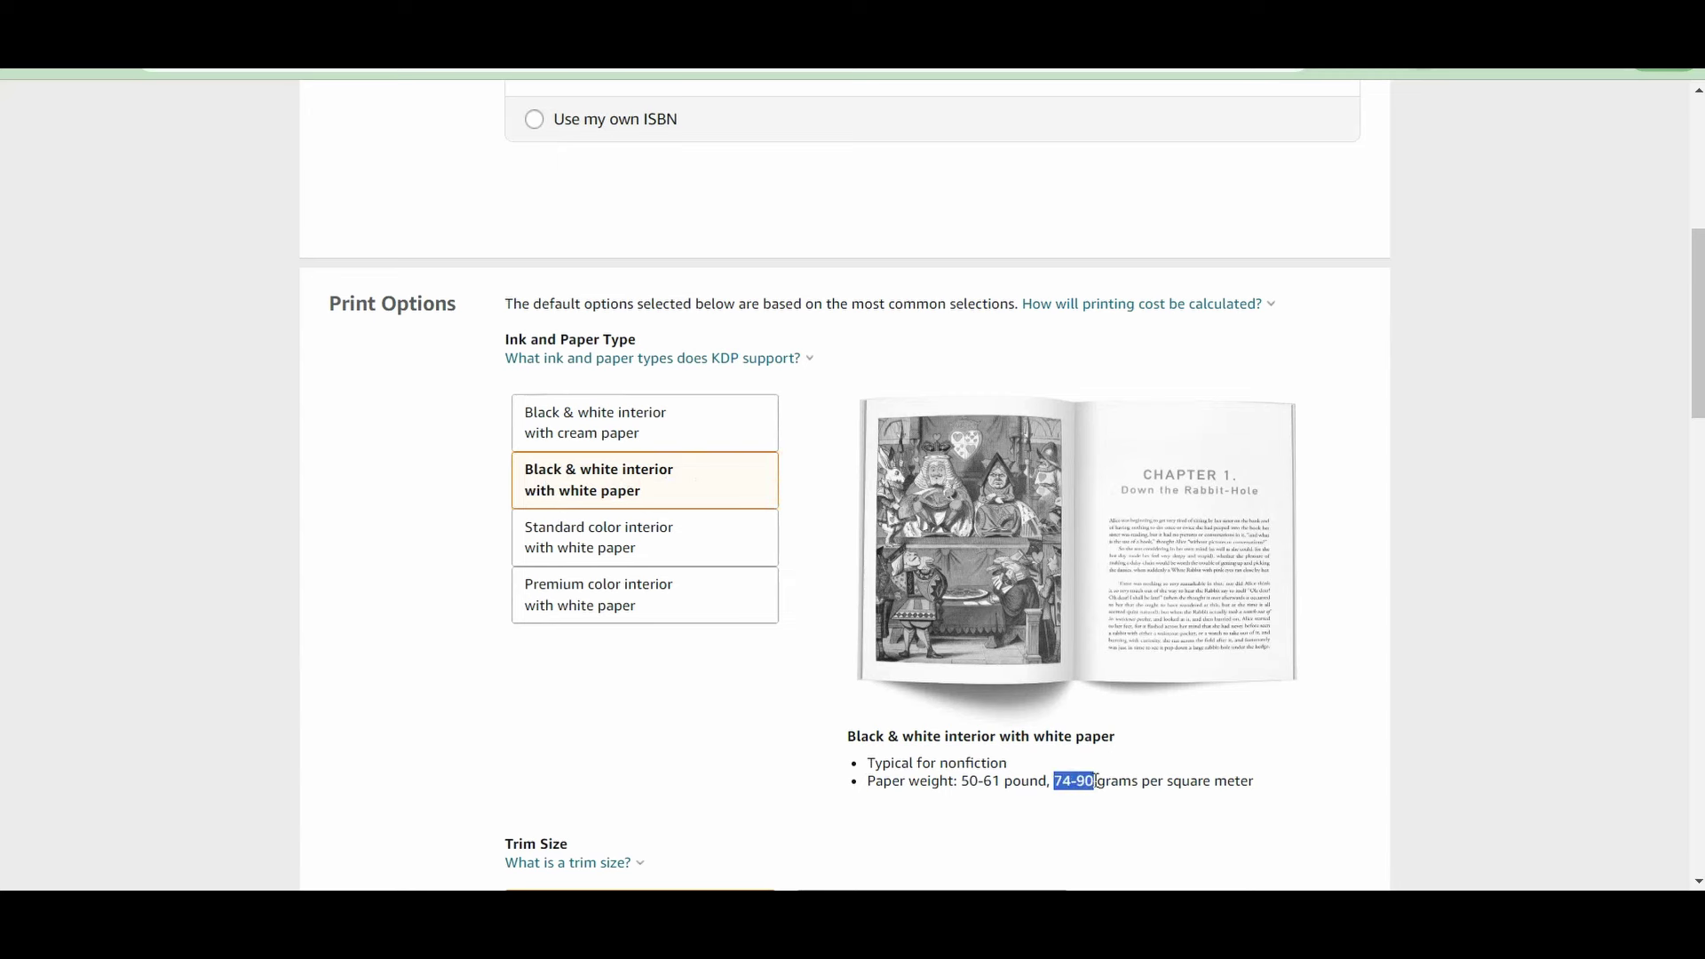
{"action": "scroll", "coordinate": [731, 723], "scroll_direction": "down", "scroll_amount": 1}
{"action": "left_click", "coordinate": [726, 466]}
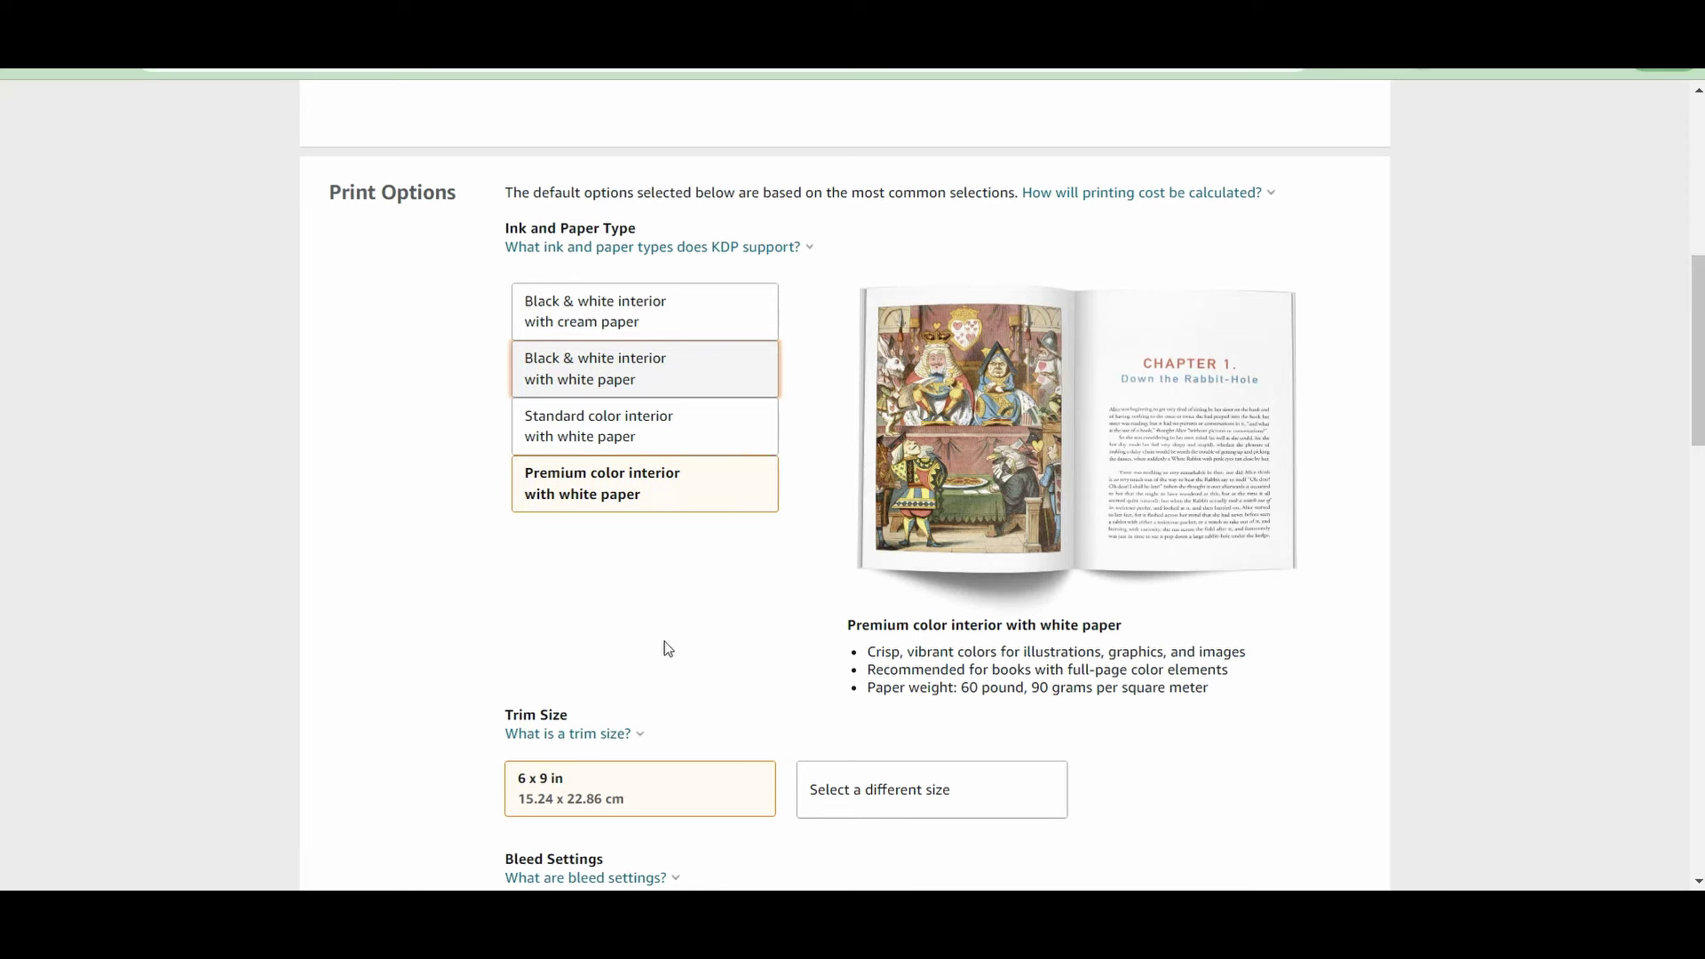
{"action": "left_click", "coordinate": [639, 377]}
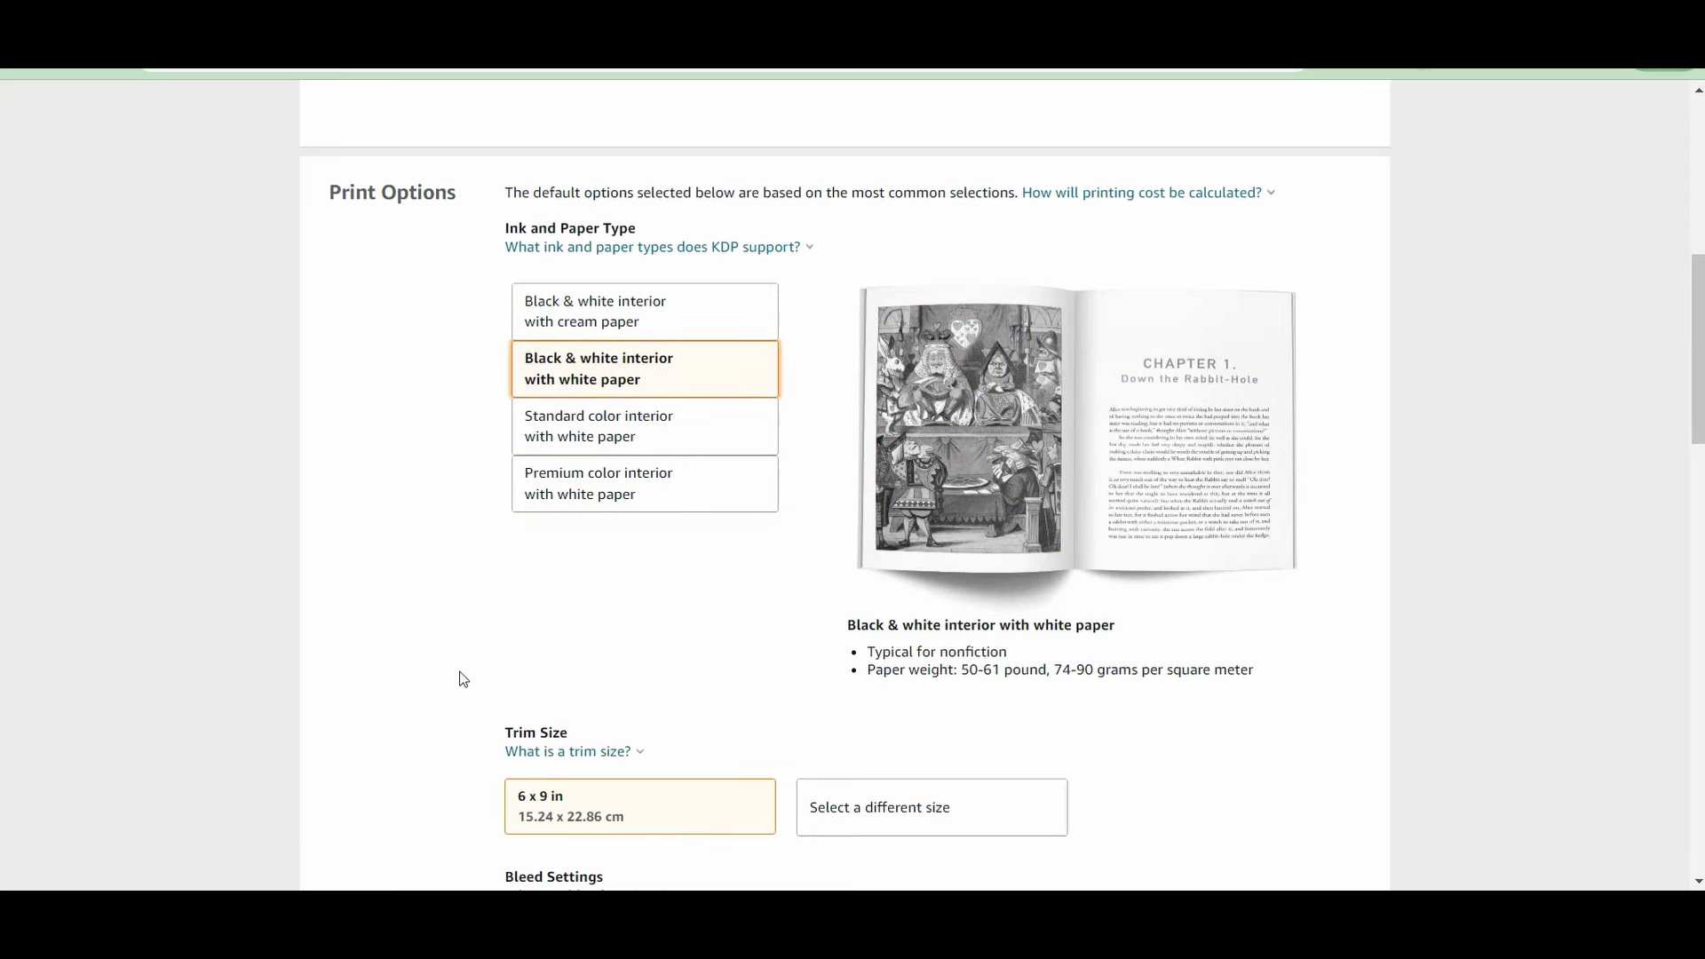
Set the trim size to 8.5 x 8.5 in and the bleed setting to Bleed (PDF only)
{"action": "scroll", "coordinate": [460, 680], "scroll_direction": "down", "scroll_amount": 2}
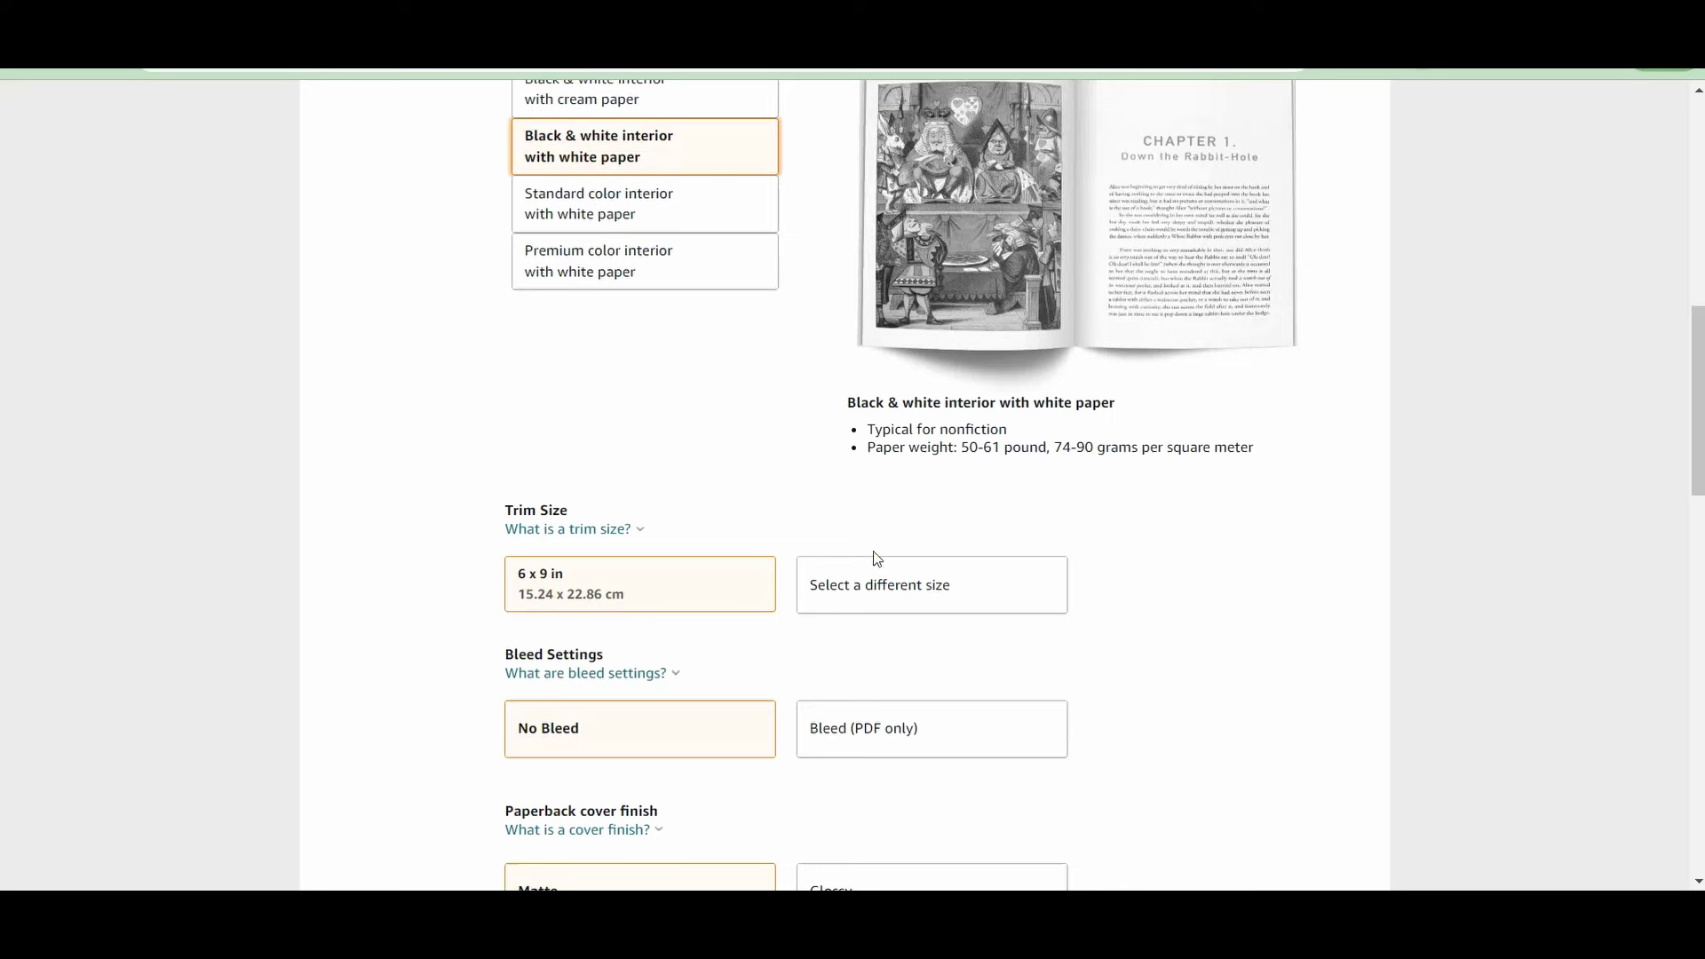
{"action": "left_click", "coordinate": [879, 585]}
{"action": "mouse_move", "coordinate": [921, 576]}
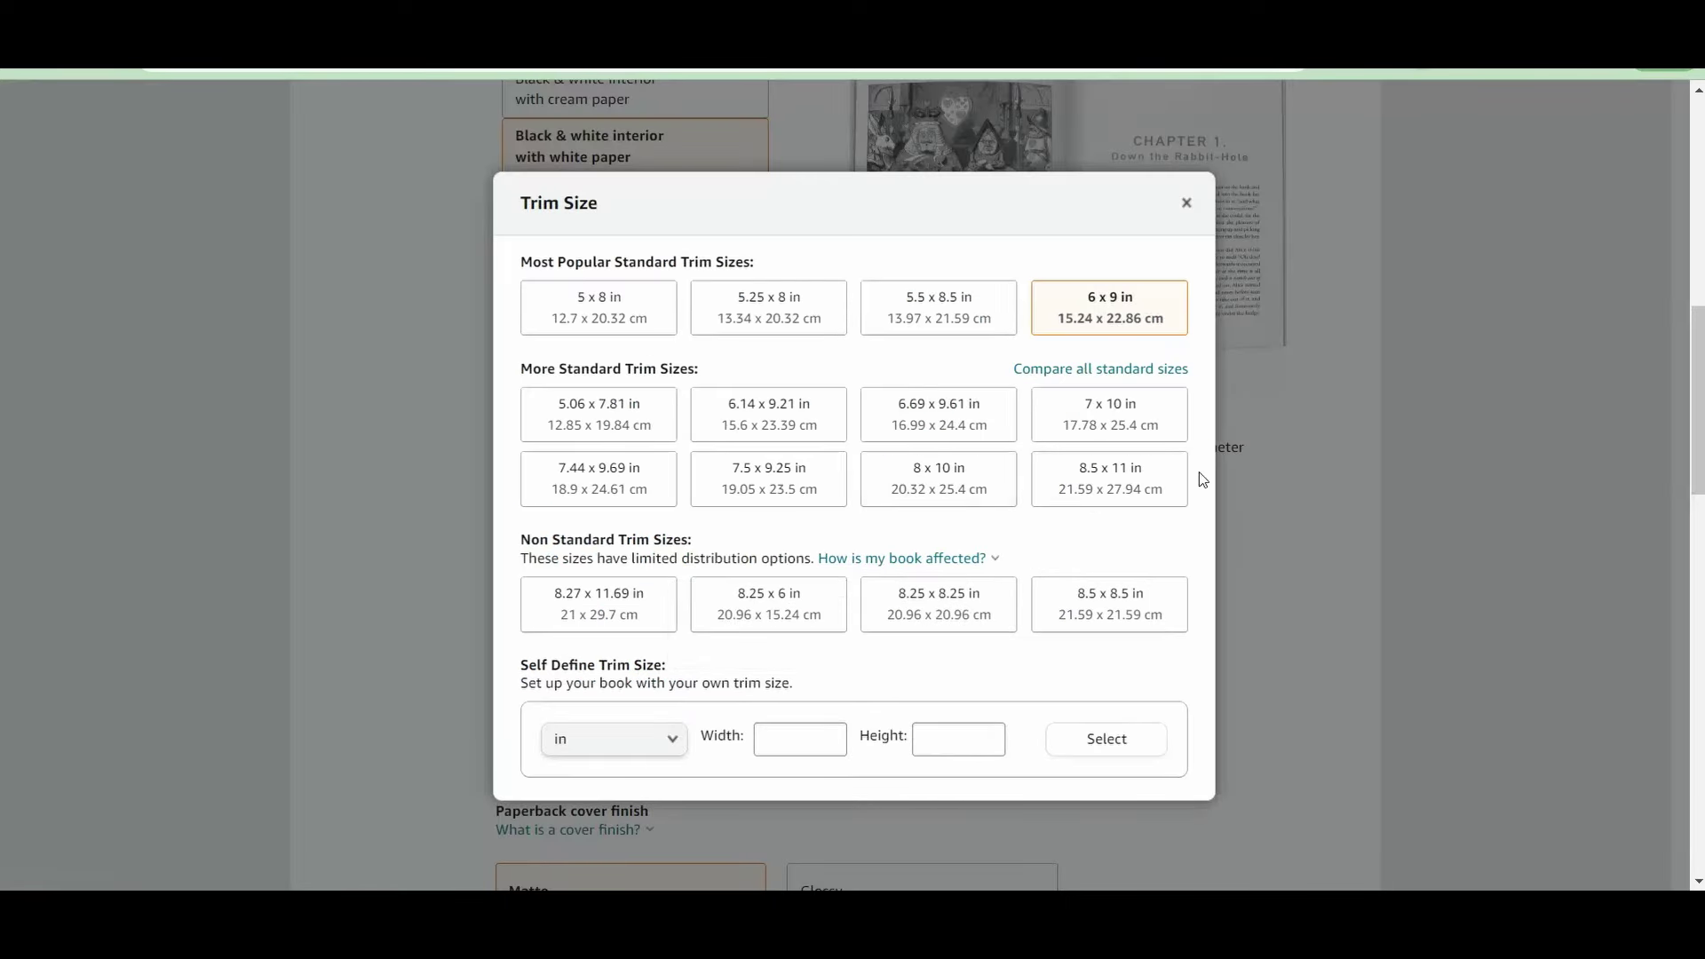
{"action": "left_click", "coordinate": [1099, 619]}
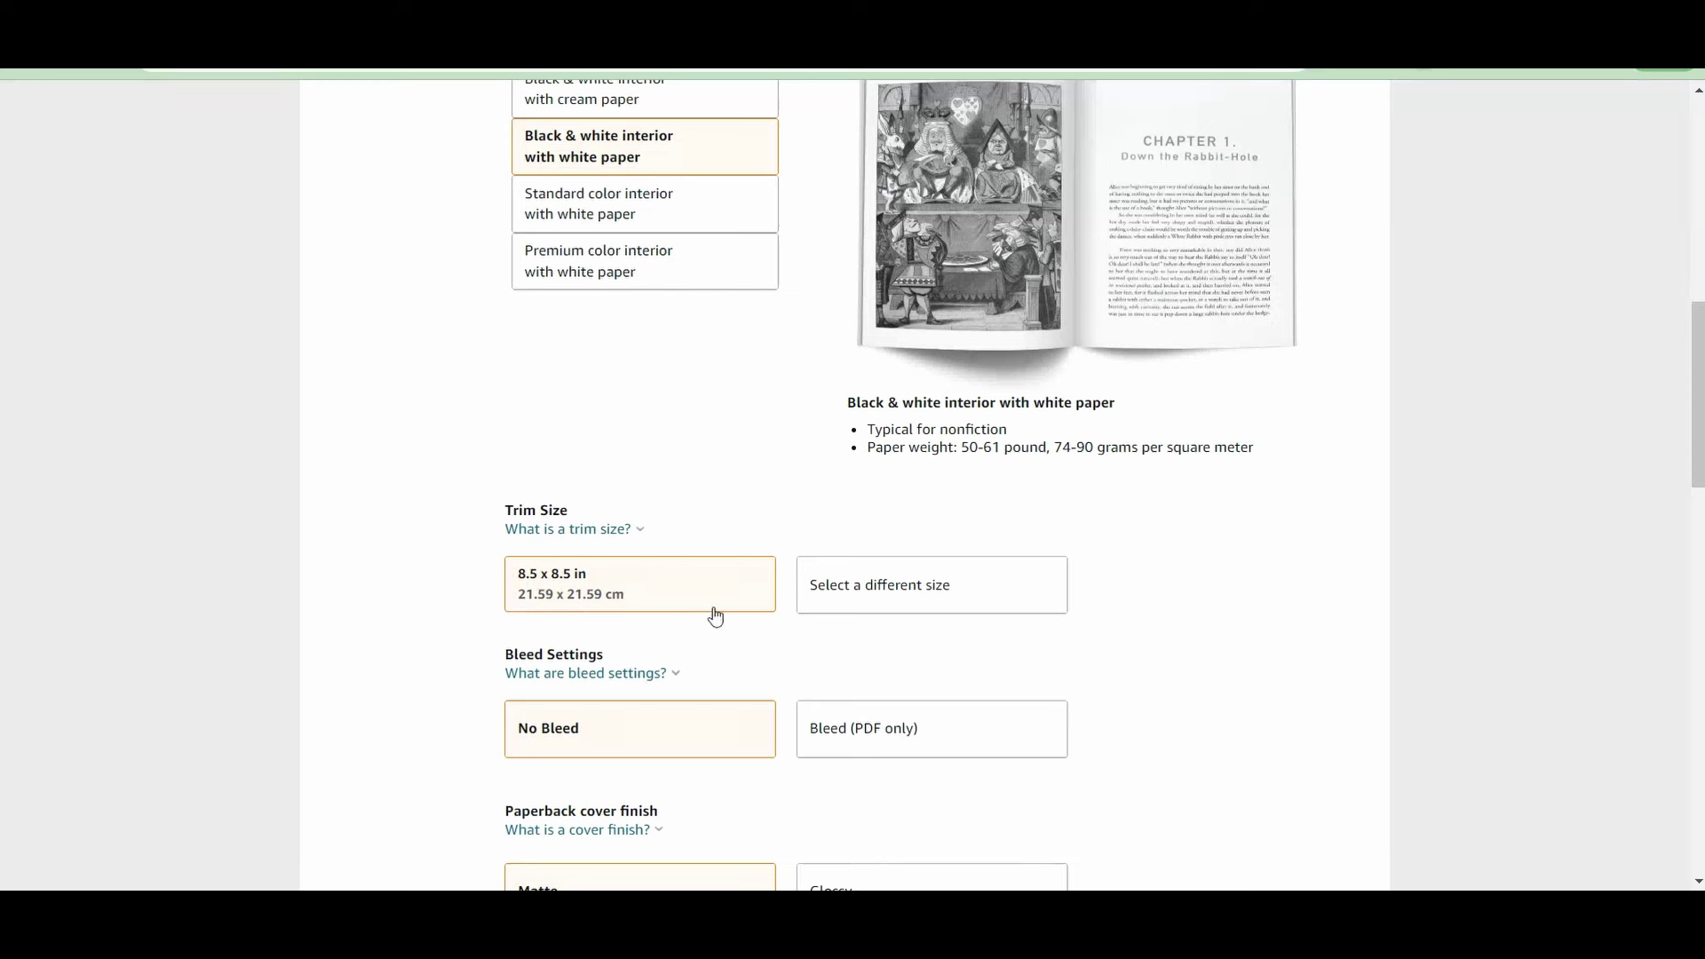
{"action": "left_click", "coordinate": [835, 730]}
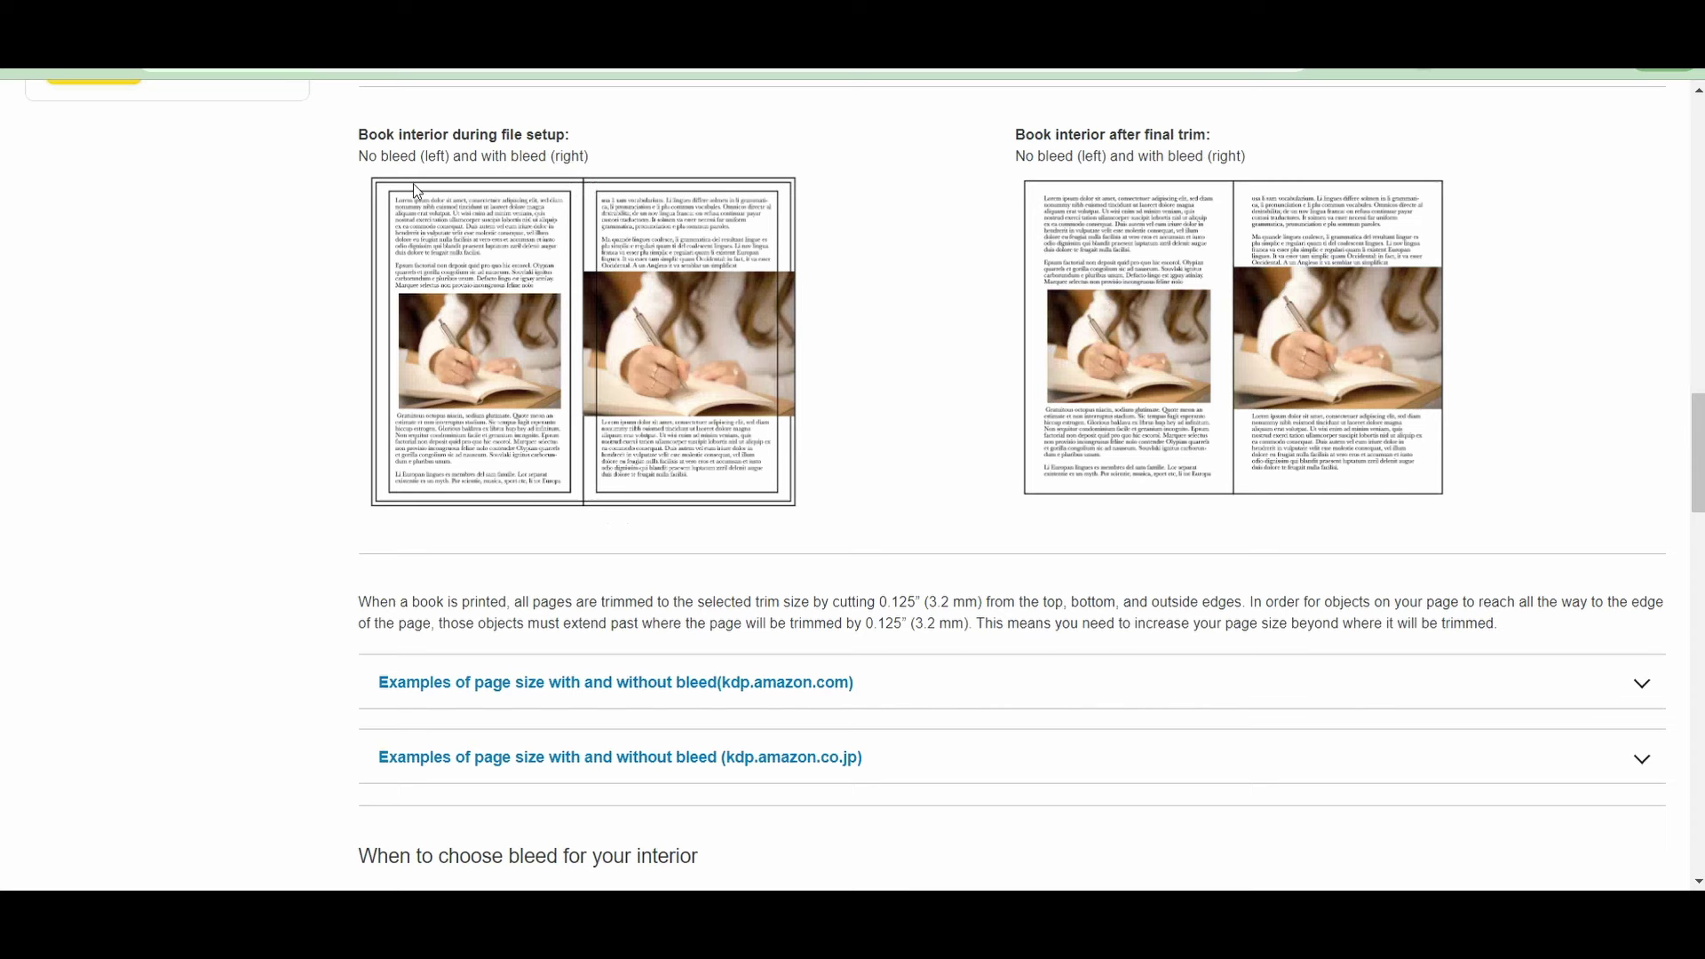
Examine the bleed help page's no-bleed and bleed examples, when to choose bleed, and the page size formulas
{"action": "right_click", "coordinate": [414, 346]}
{"action": "left_click", "coordinate": [366, 165]}
{"action": "left_click_drag", "start_coordinate": [1017, 157], "coordinate": [1074, 159]}
{"action": "left_click", "coordinate": [1277, 222]}
{"action": "left_click_drag", "start_coordinate": [1167, 155], "coordinate": [1206, 157]}
{"action": "scroll", "coordinate": [993, 235], "scroll_direction": "down", "scroll_amount": 6}
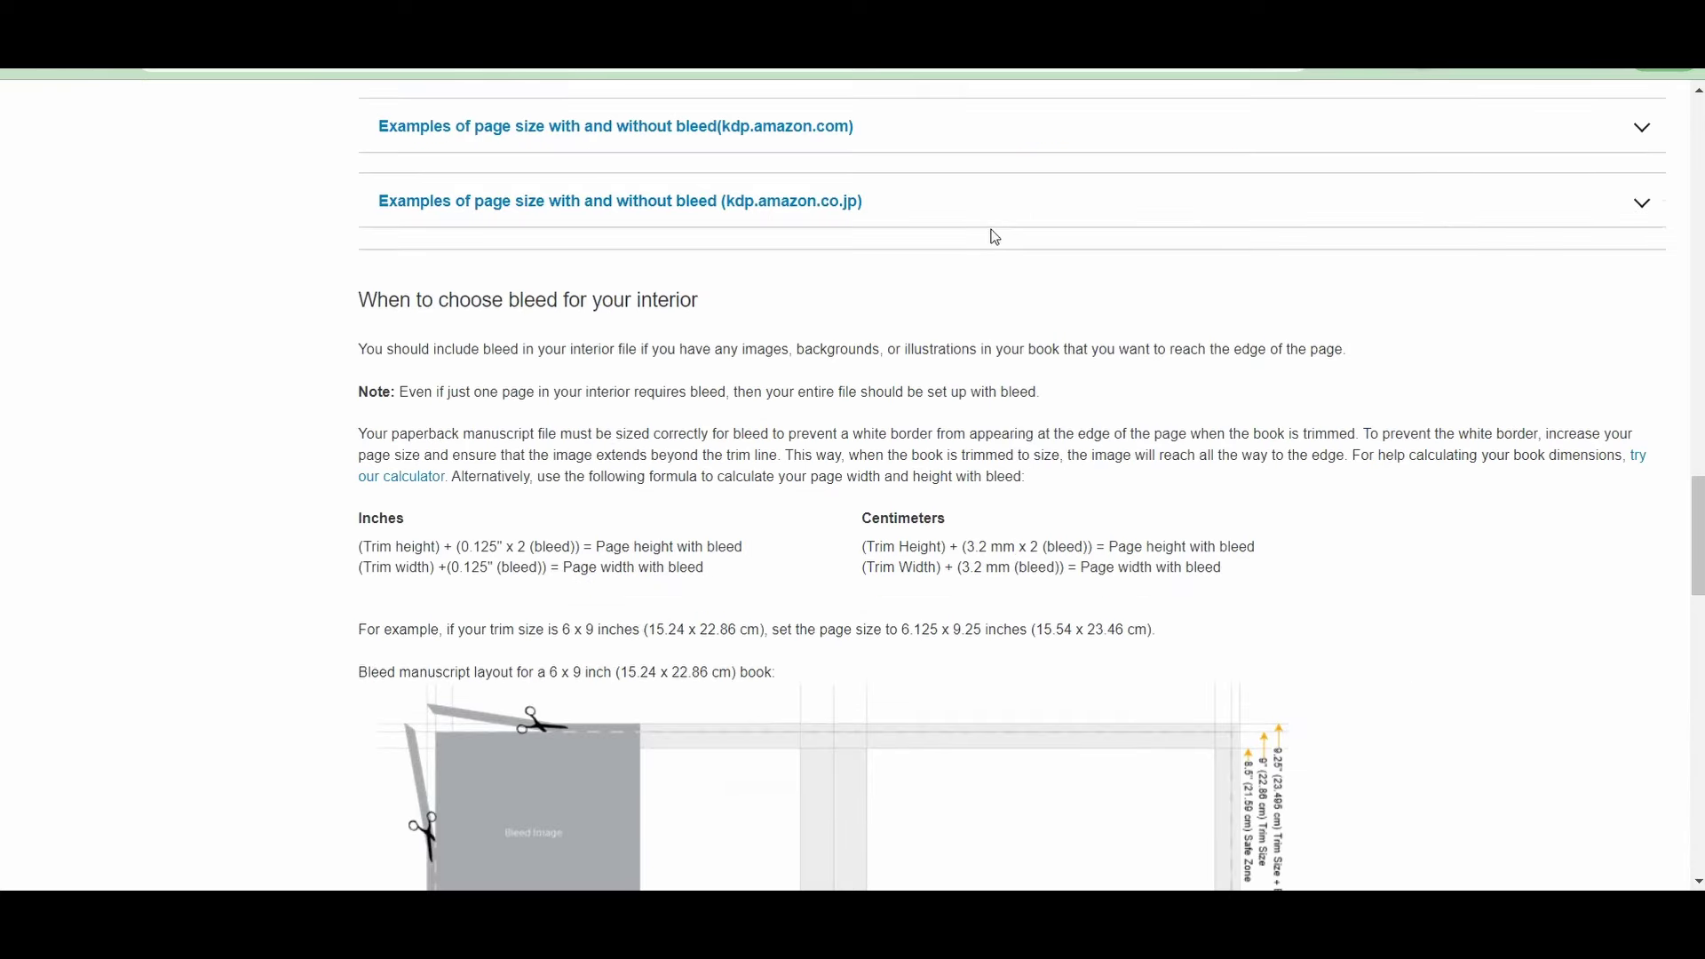
{"action": "scroll", "coordinate": [995, 237], "scroll_direction": "down", "scroll_amount": 4}
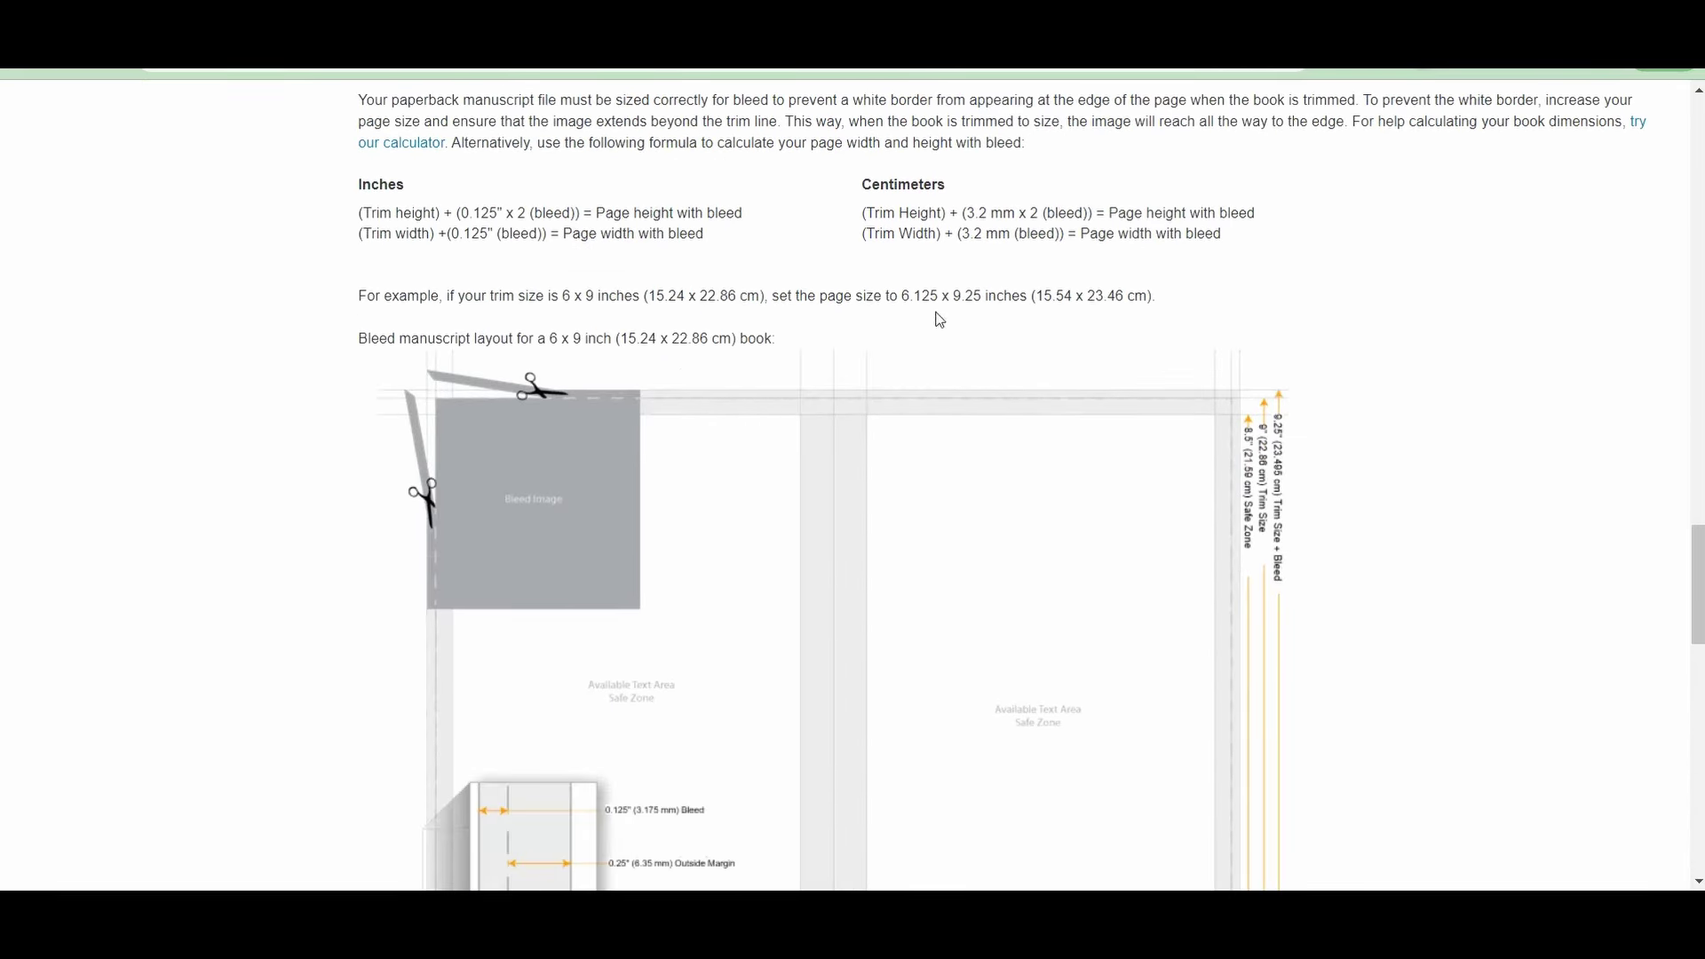
{"action": "left_click_drag", "start_coordinate": [915, 294], "coordinate": [938, 294]}
{"action": "scroll", "coordinate": [1275, 342], "scroll_direction": "up", "scroll_amount": 2}
{"action": "scroll", "coordinate": [1274, 342], "scroll_direction": "up", "scroll_amount": 9}
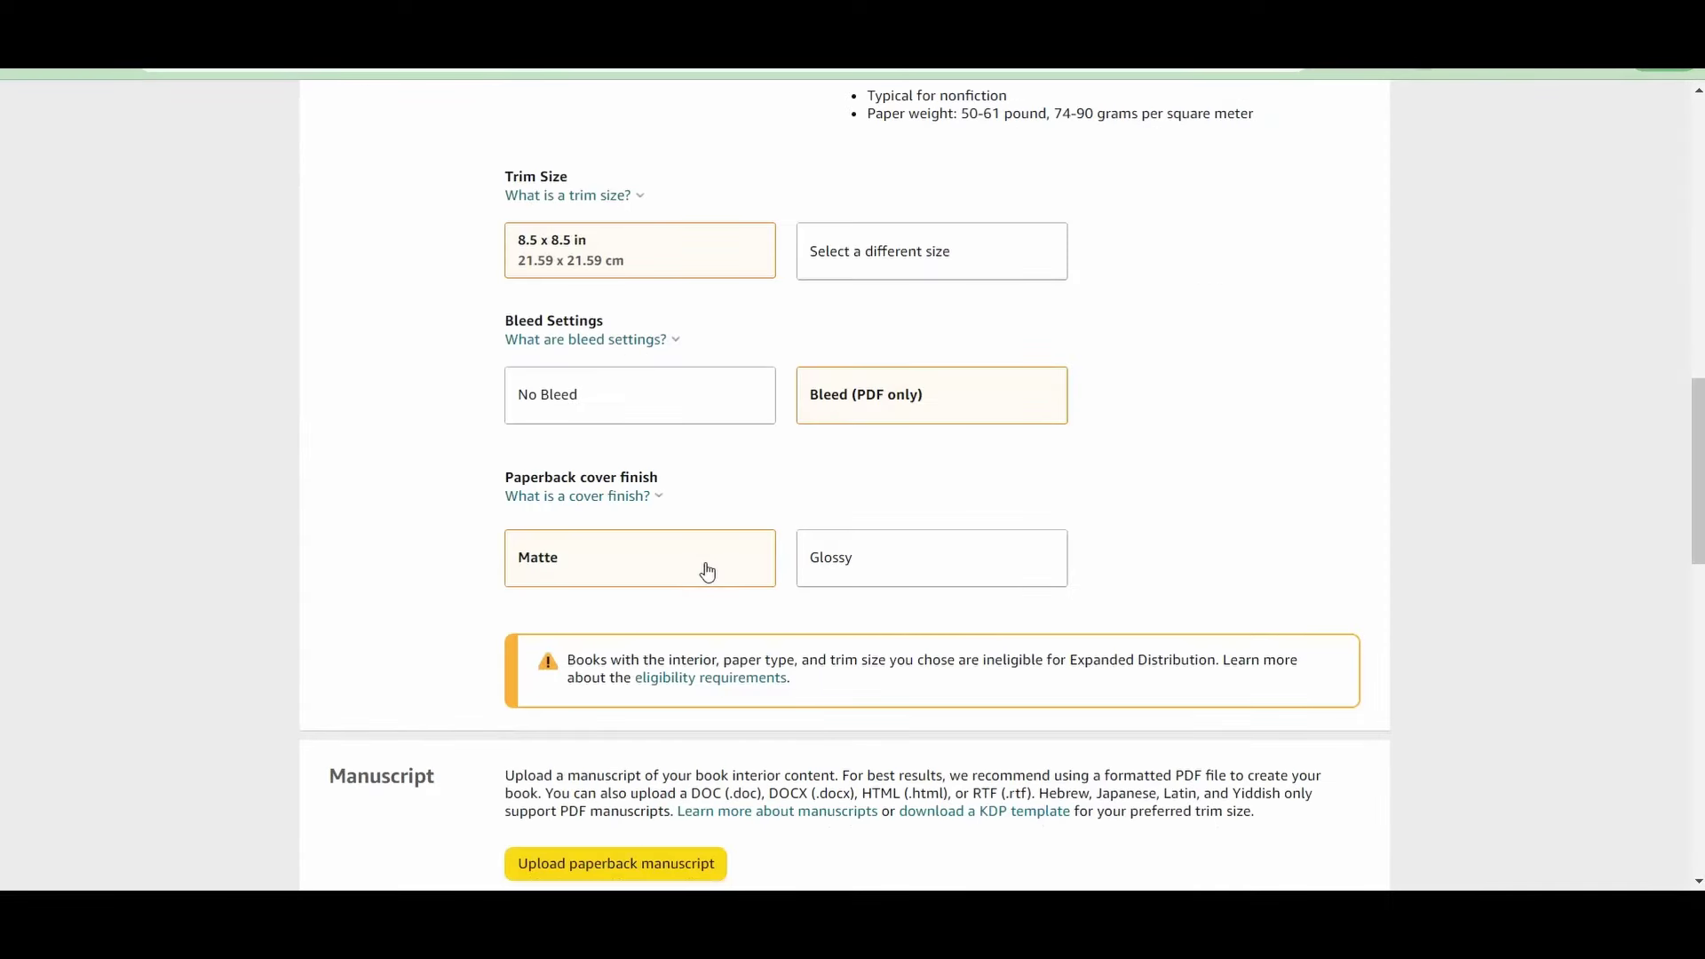
Set the paperback cover finish to Glossy and upload dinosaur dot markers manuskrypt.pdf as the manuscript, reviewing its pages in Canva
{"action": "left_click", "coordinate": [830, 557]}
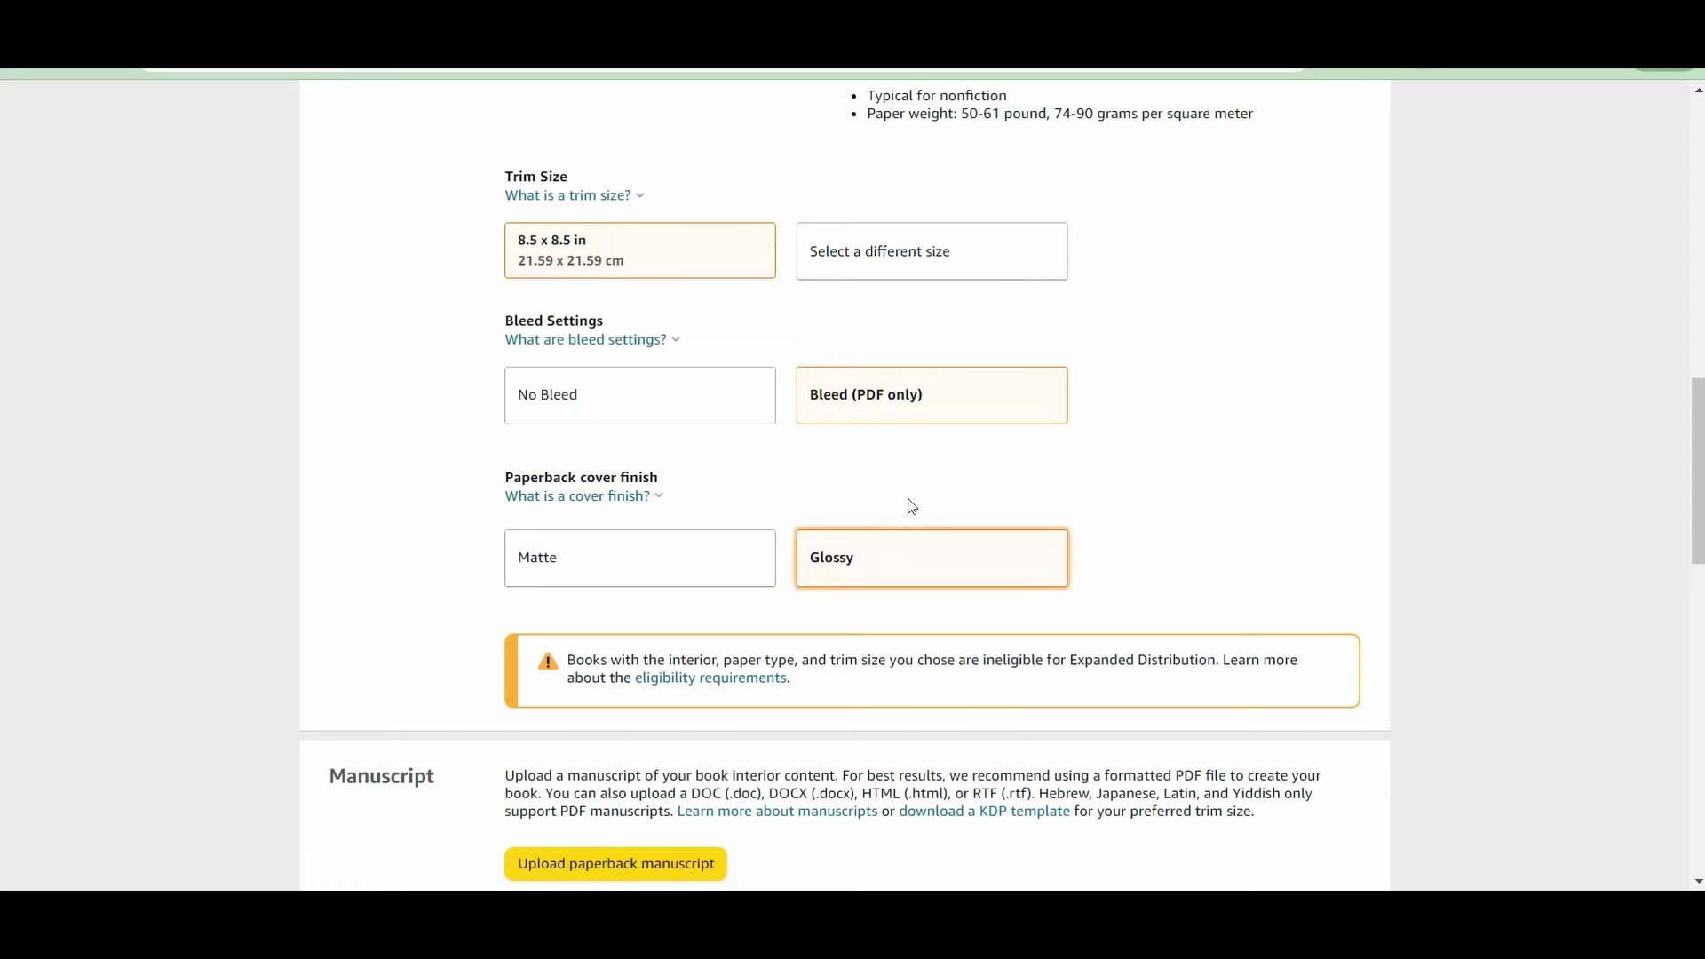
{"action": "scroll", "coordinate": [853, 484], "scroll_direction": "down", "scroll_amount": 4}
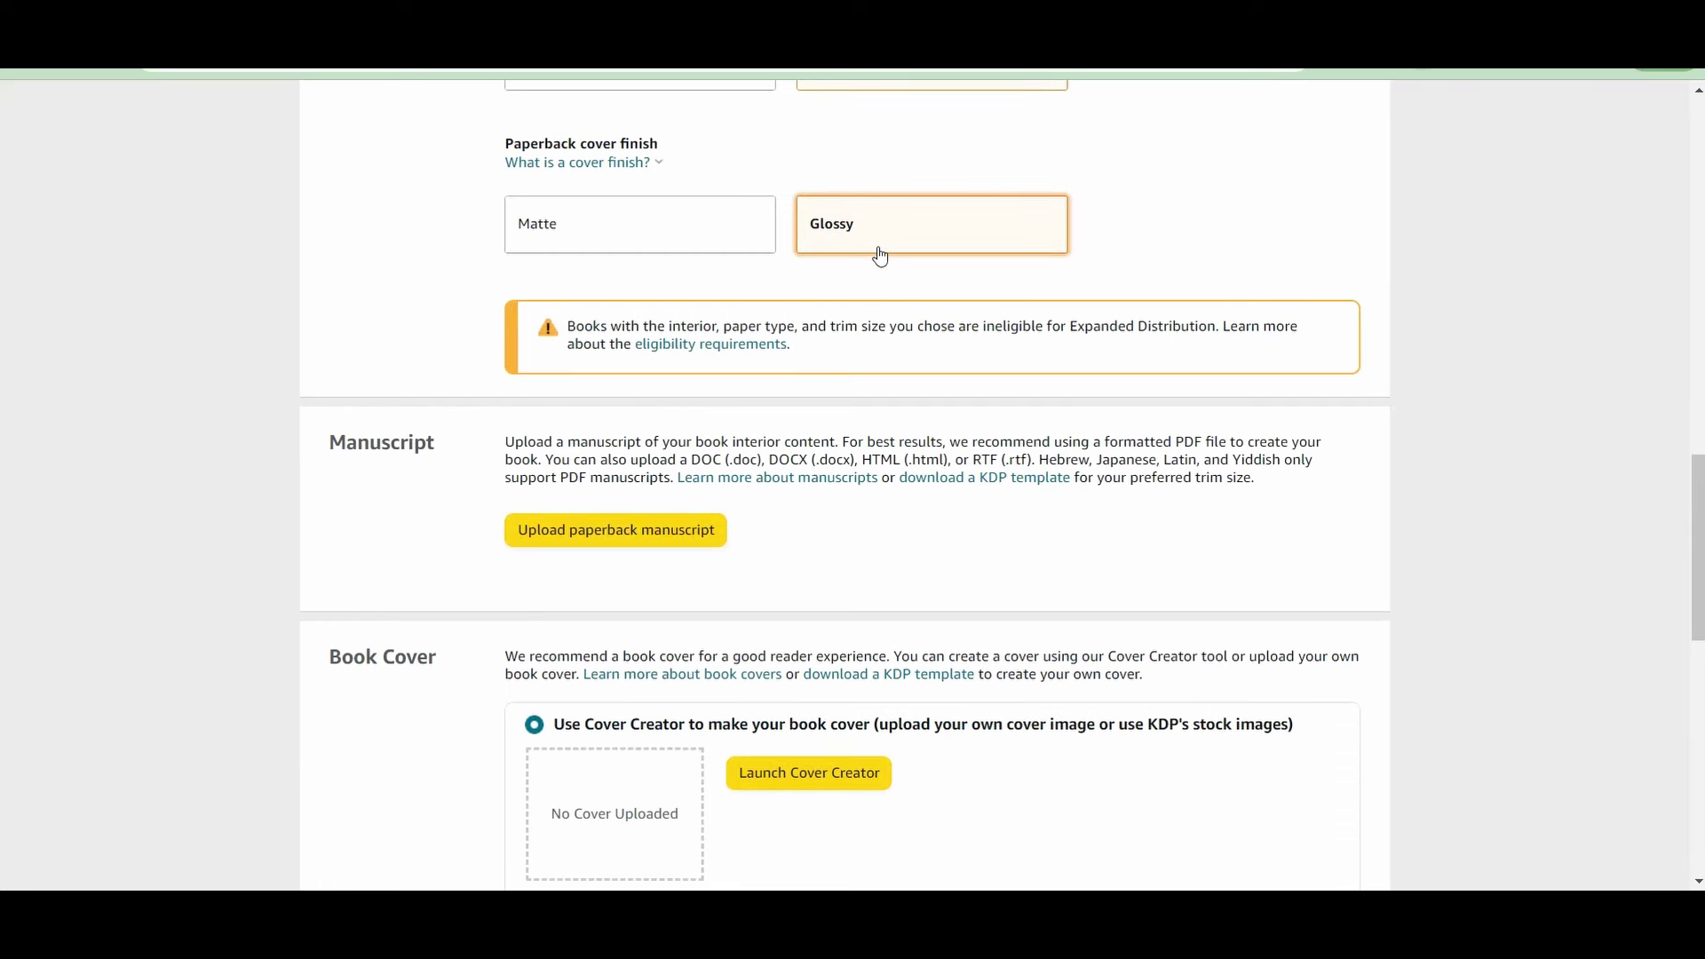
{"action": "scroll", "coordinate": [645, 451], "scroll_direction": "down", "scroll_amount": 1}
{"action": "left_click", "coordinate": [615, 421]}
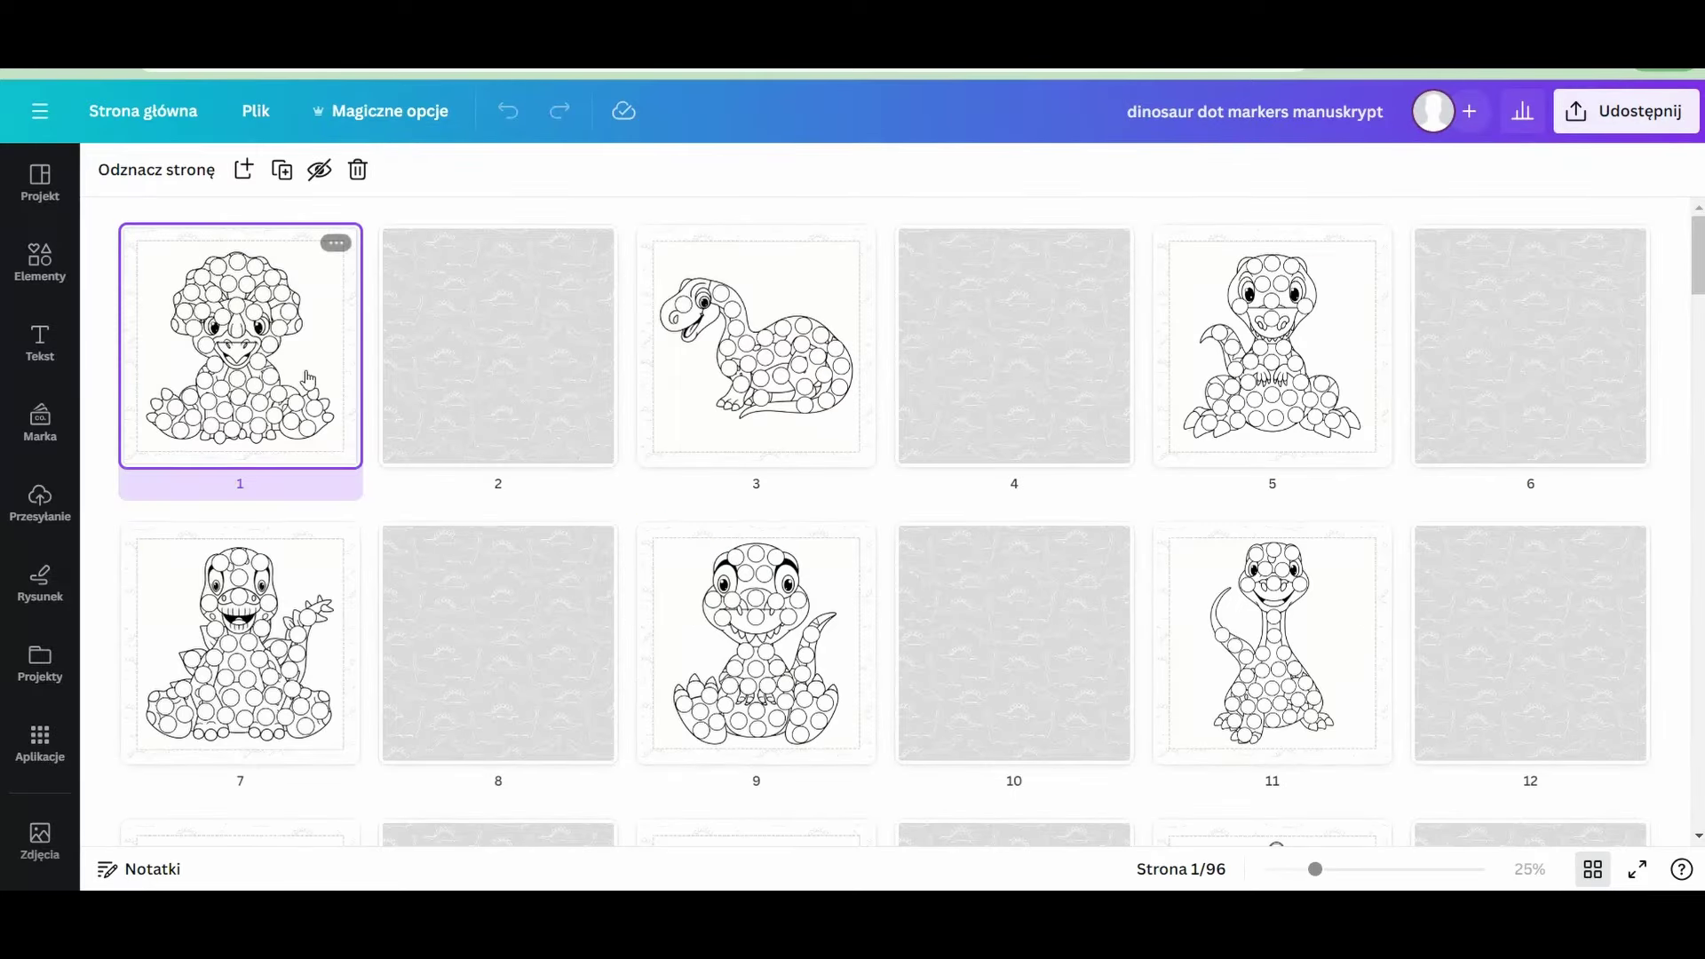
{"action": "scroll", "coordinate": [342, 353], "scroll_direction": "down", "scroll_amount": 8}
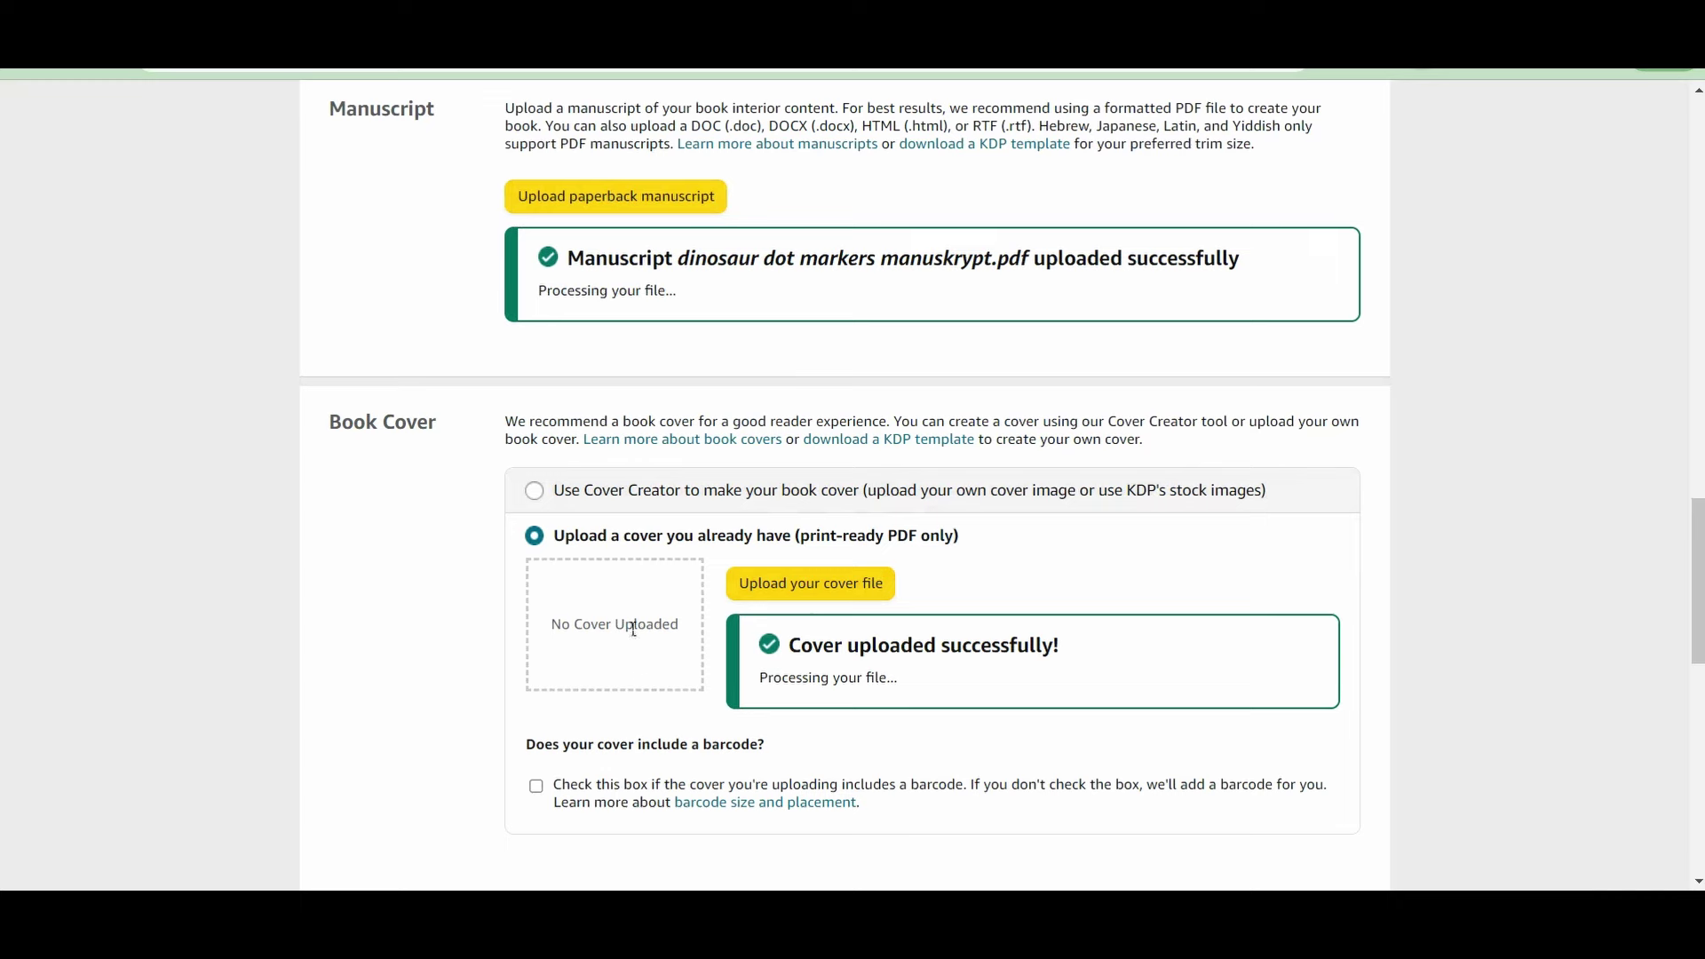
Declare AI tool use as Yes, set Texts to "Some sections, with minimal or no editing", and enter chat gpt as the tool
{"action": "scroll", "coordinate": [652, 614], "scroll_direction": "down", "scroll_amount": 5}
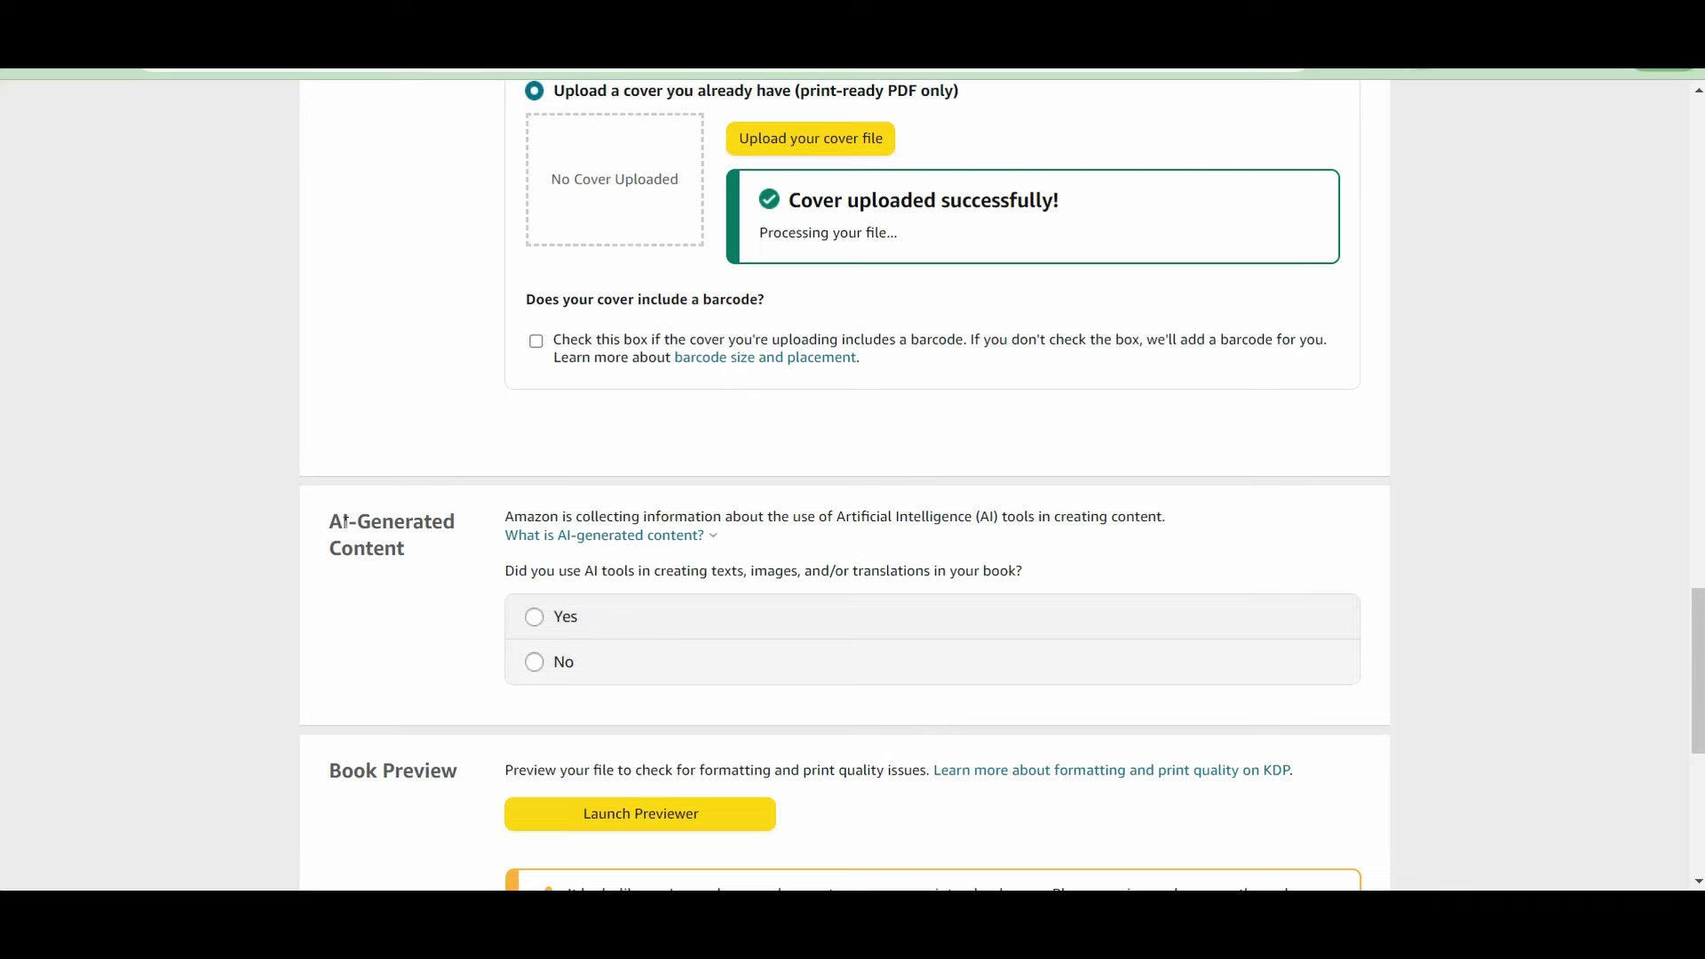
{"action": "left_click_drag", "start_coordinate": [330, 517], "coordinate": [461, 566]}
{"action": "left_click", "coordinate": [538, 617]}
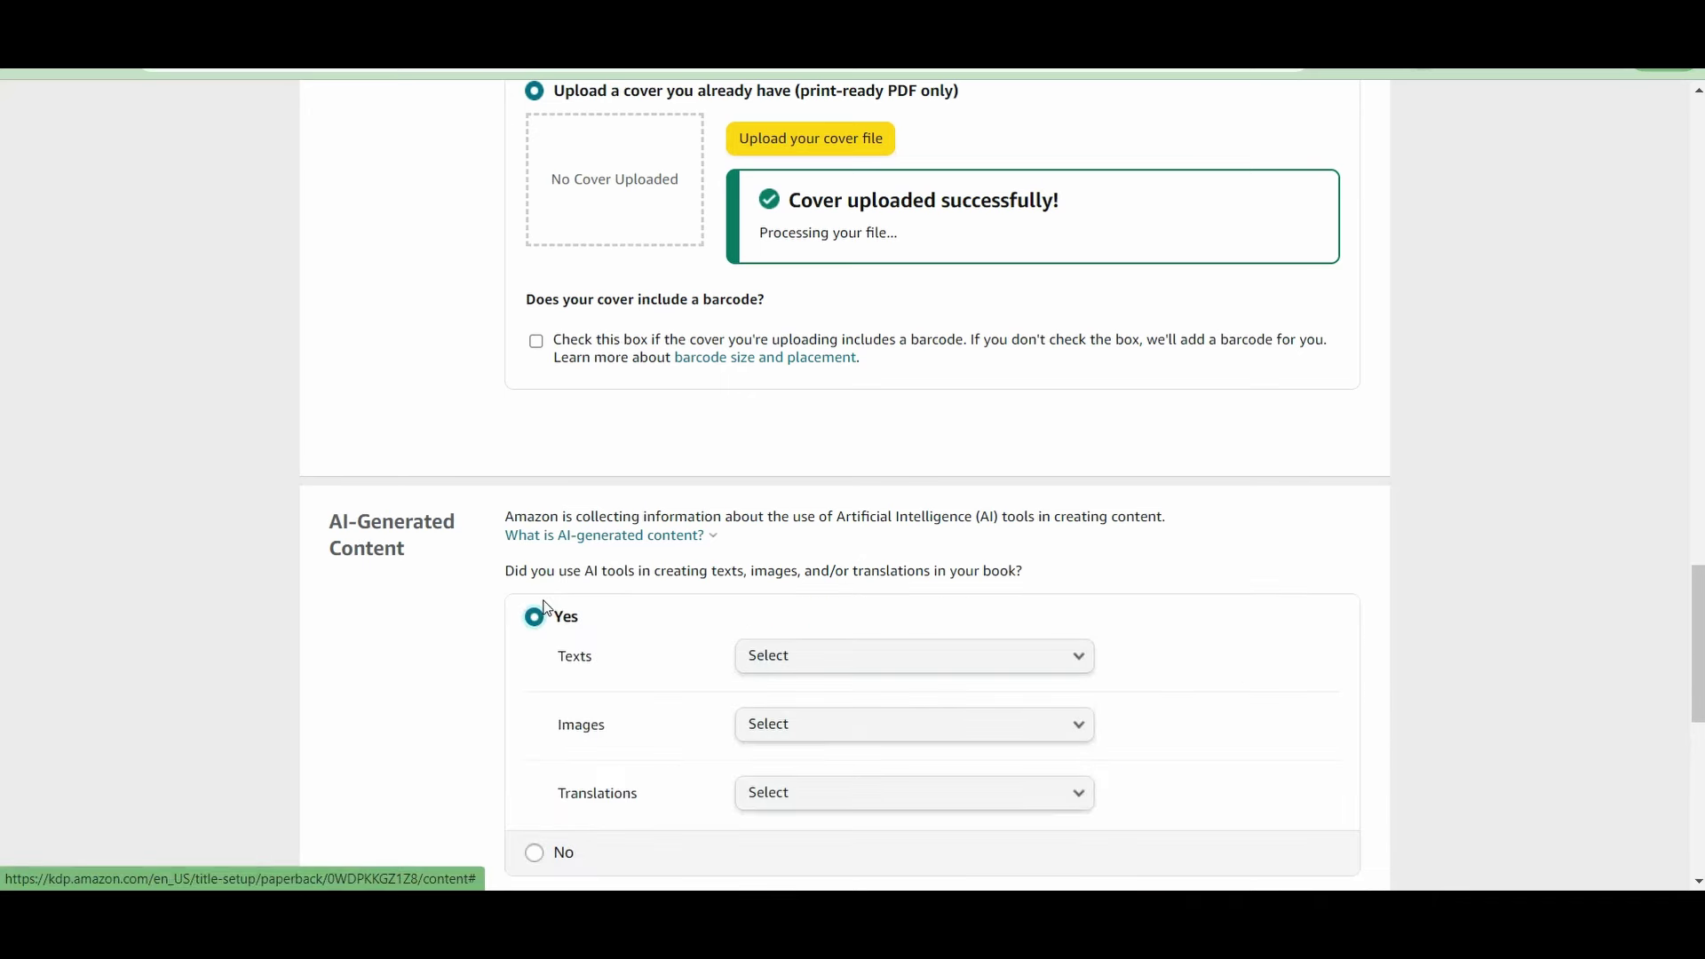
{"action": "double_click", "coordinate": [568, 728]}
{"action": "left_click_drag", "start_coordinate": [578, 795], "coordinate": [640, 792]}
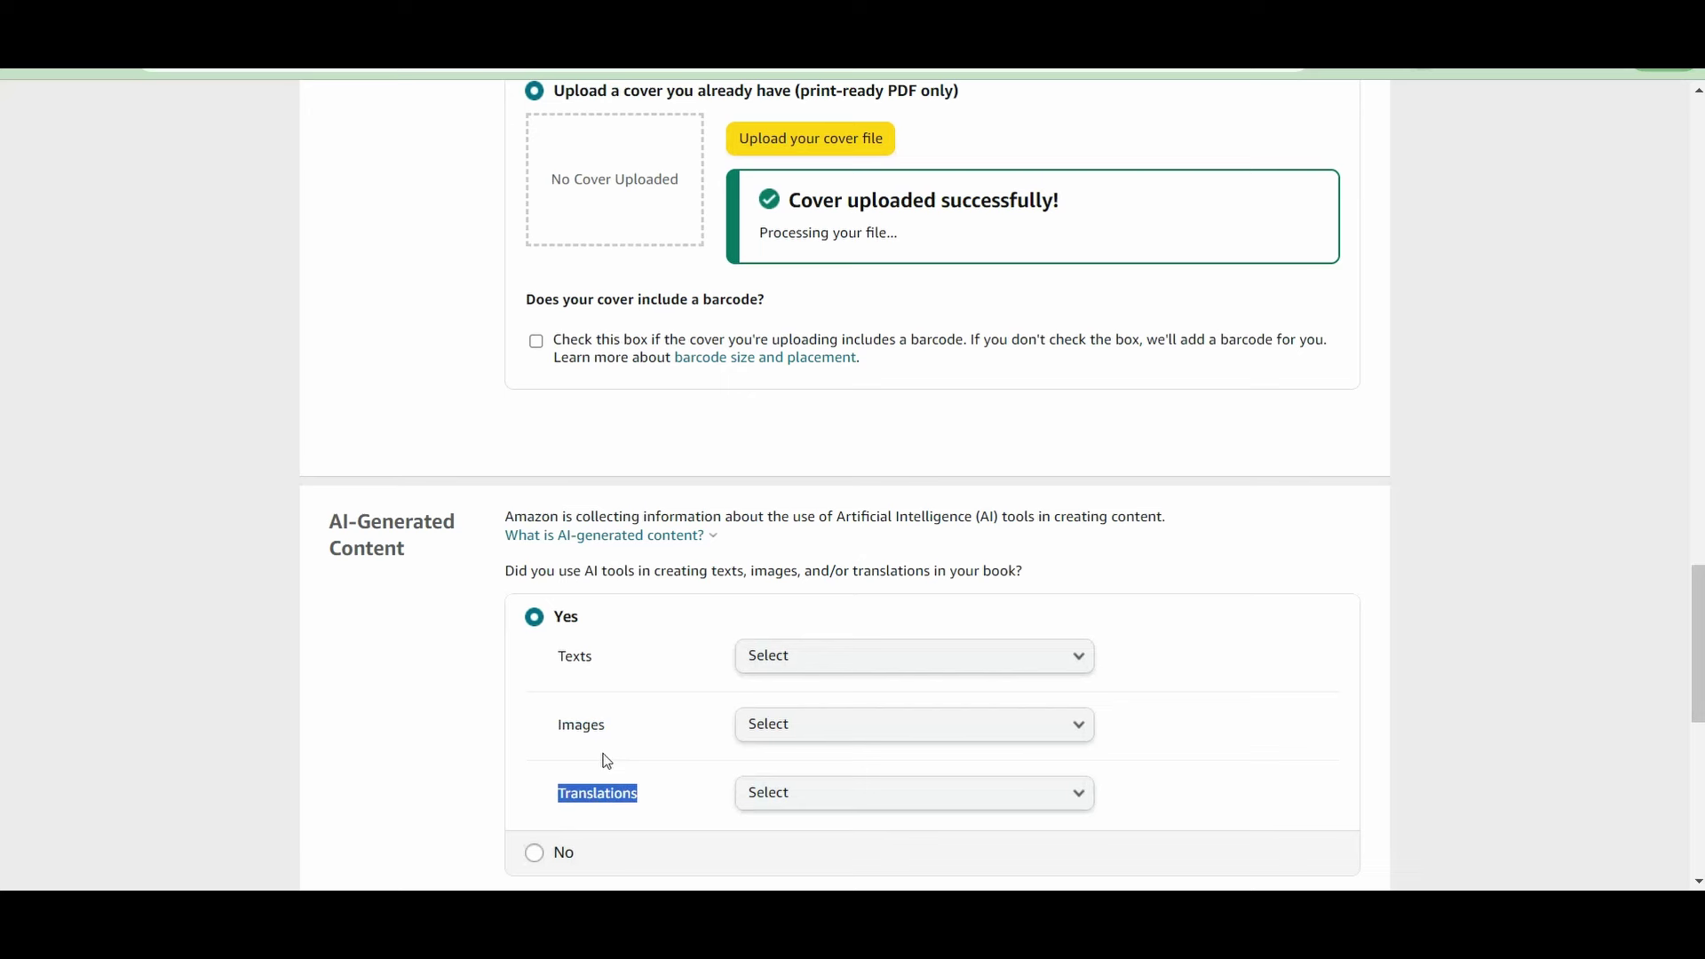
{"action": "left_click", "coordinate": [836, 647]}
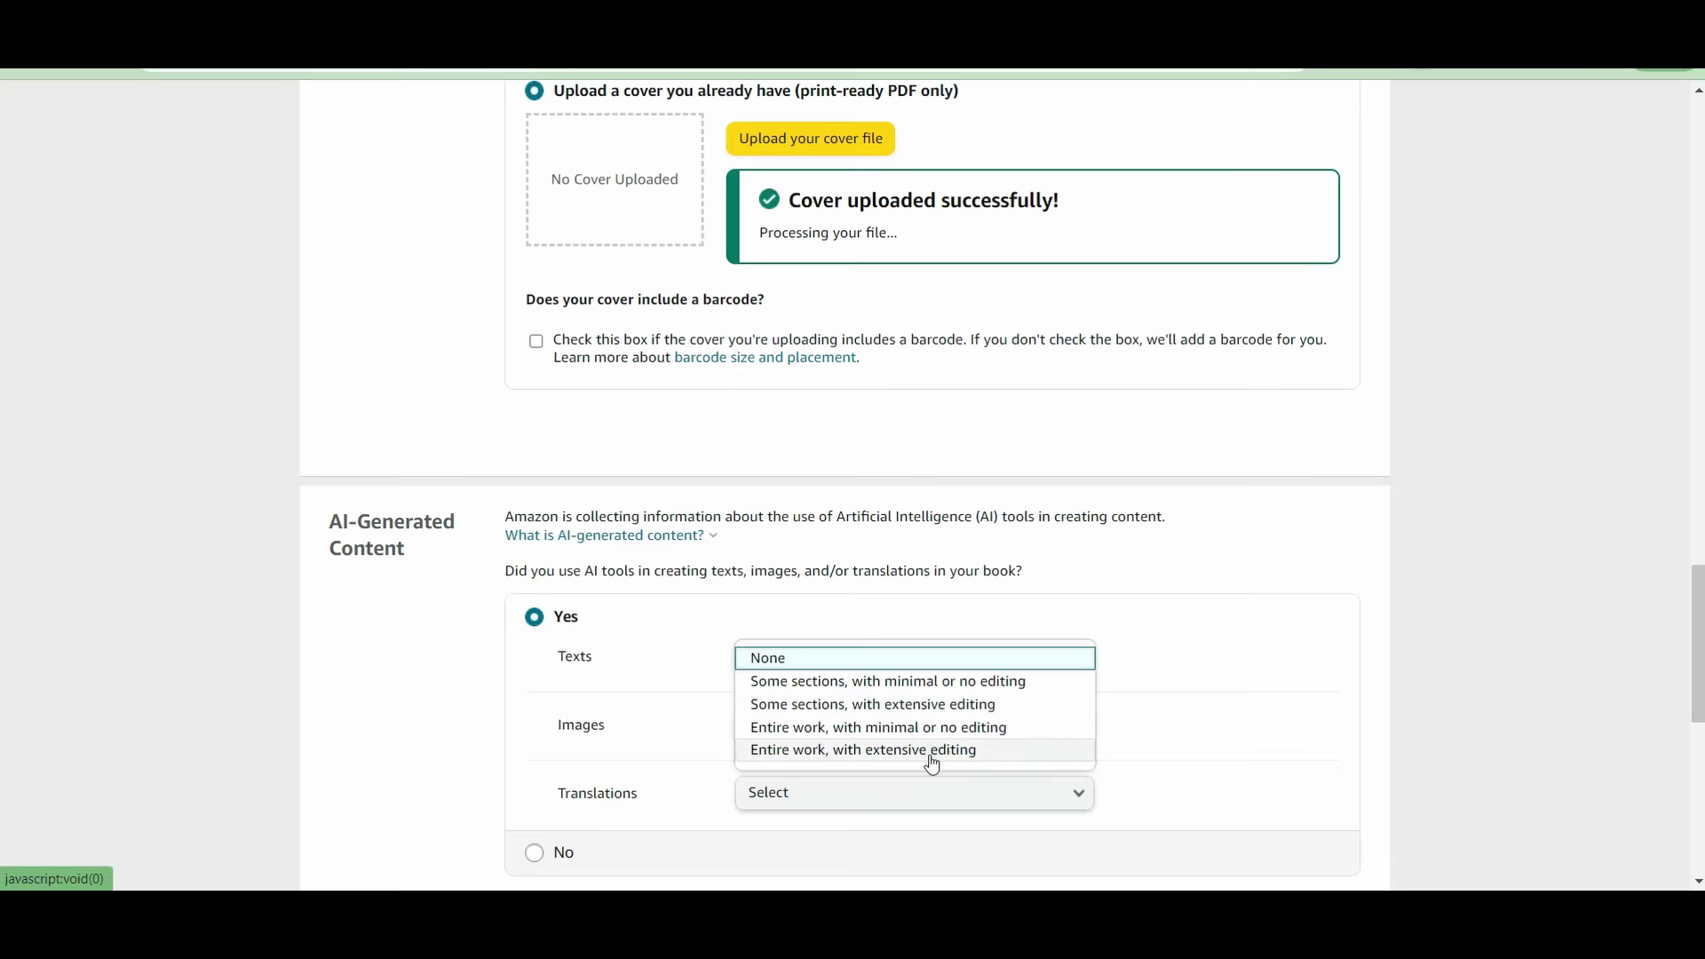
{"action": "left_click", "coordinate": [955, 684]}
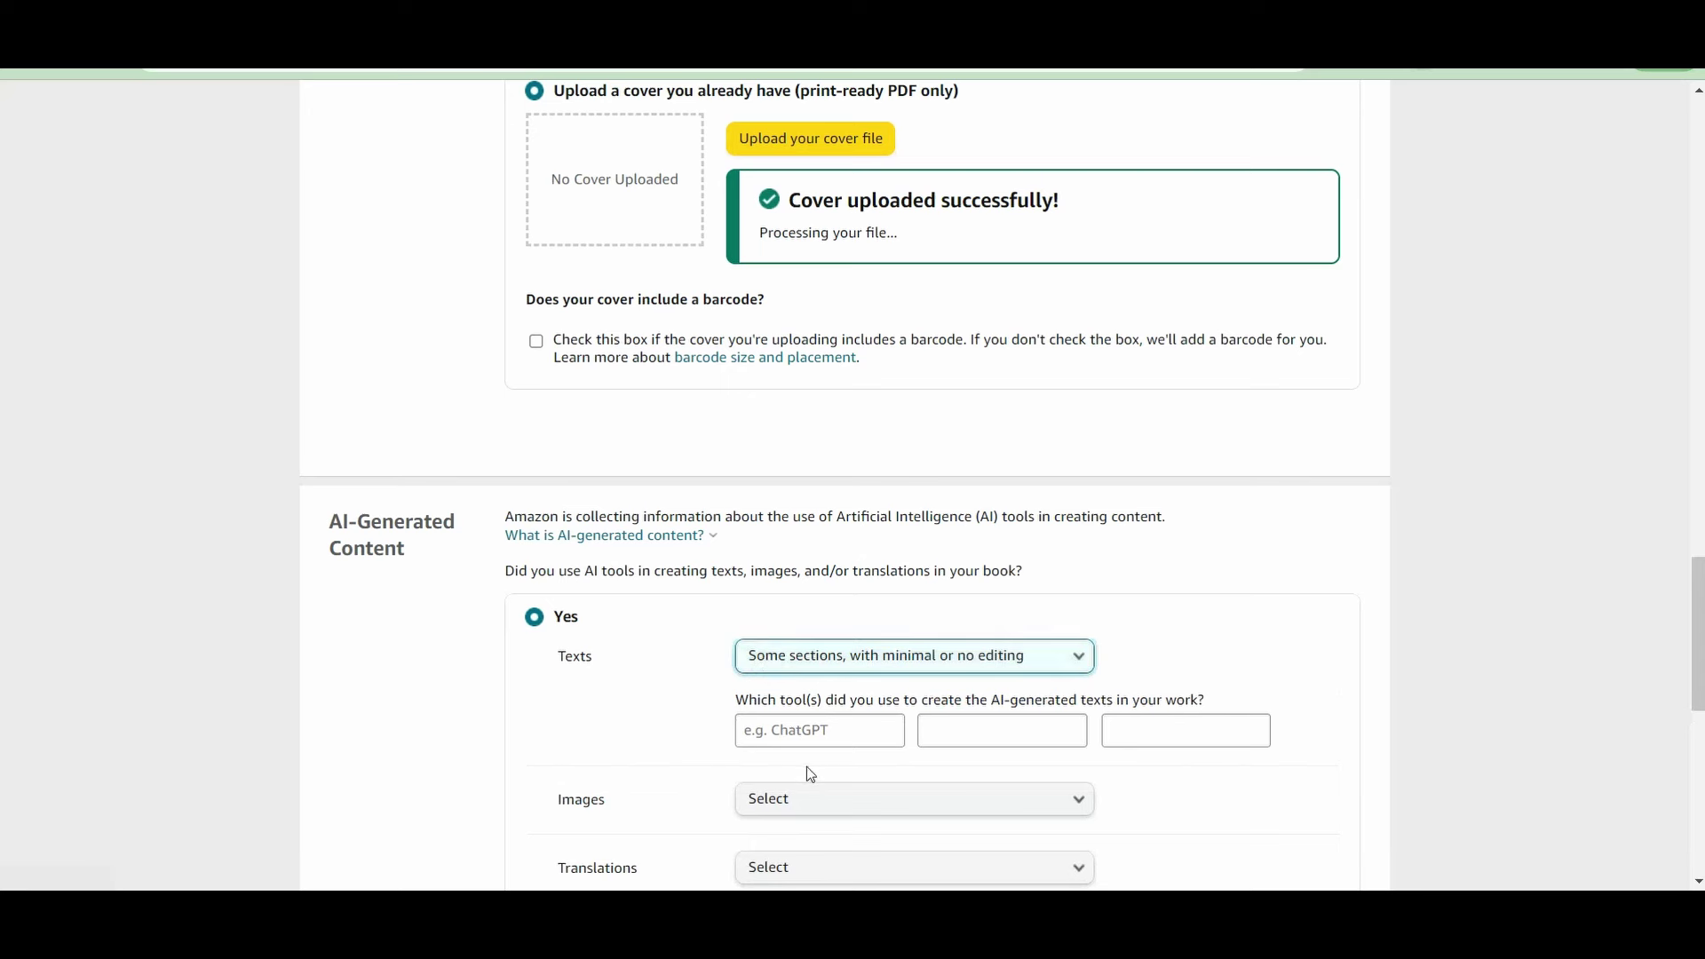
{"action": "left_click", "coordinate": [826, 730]}
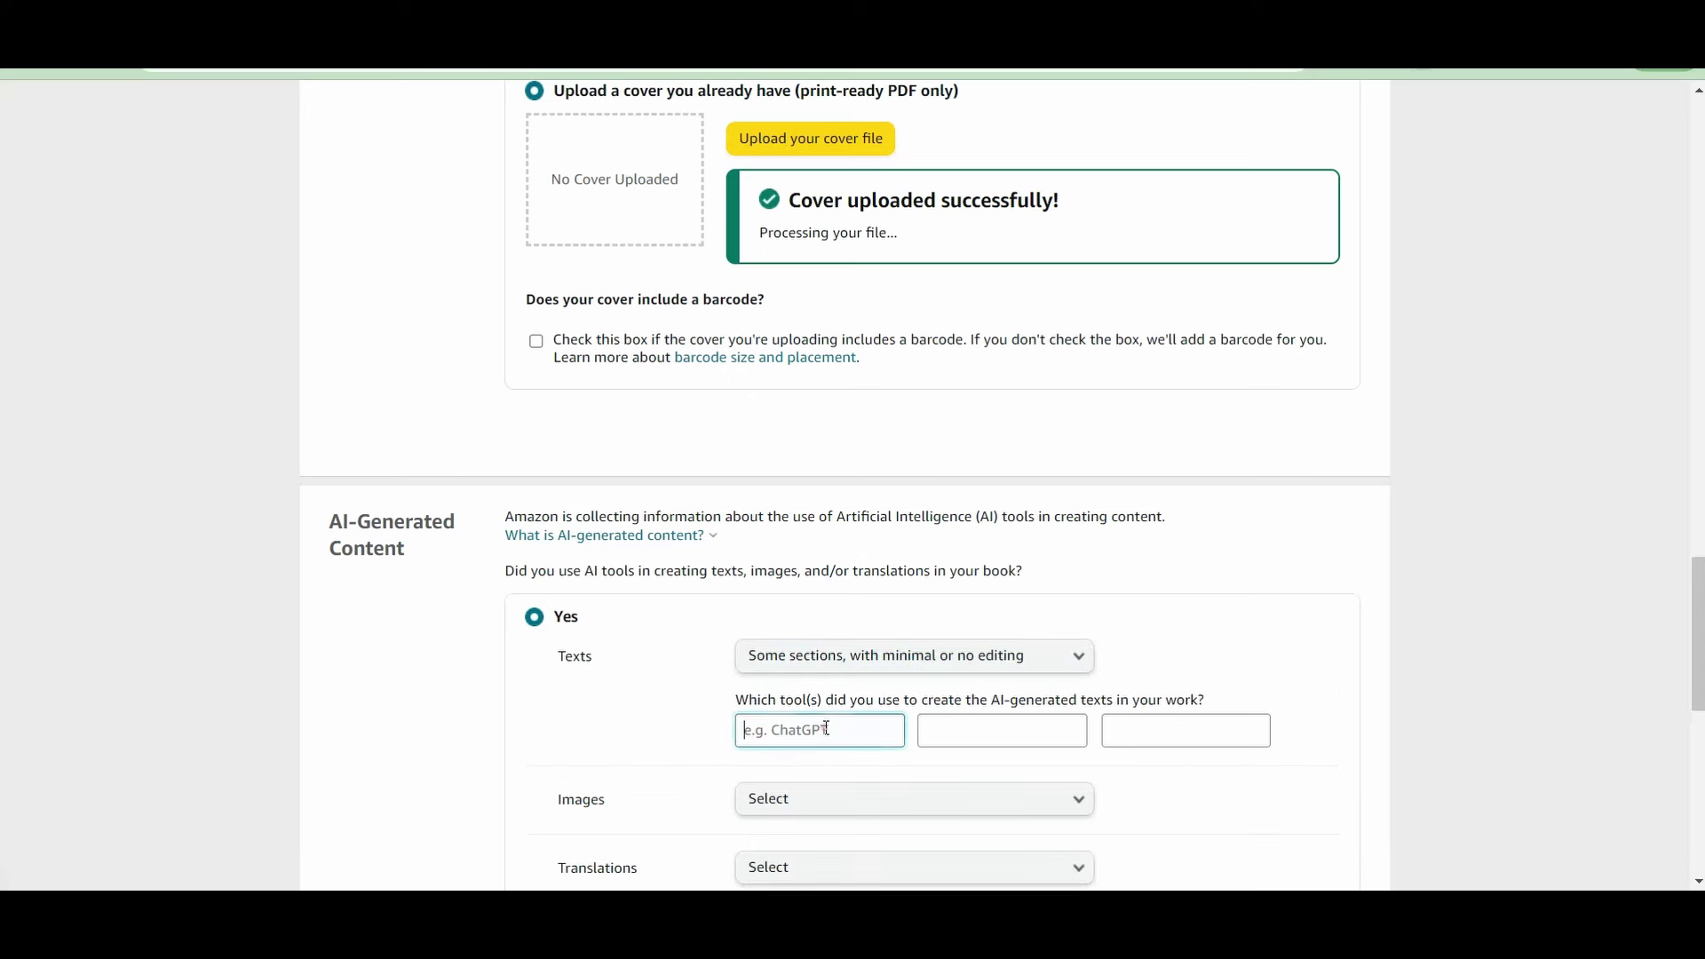
{"action": "type", "text": "chat gpt"}
Set the Images entry of the AI-generated content declaration to None
{"action": "scroll", "coordinate": [1224, 636], "scroll_direction": "down", "scroll_amount": 1}
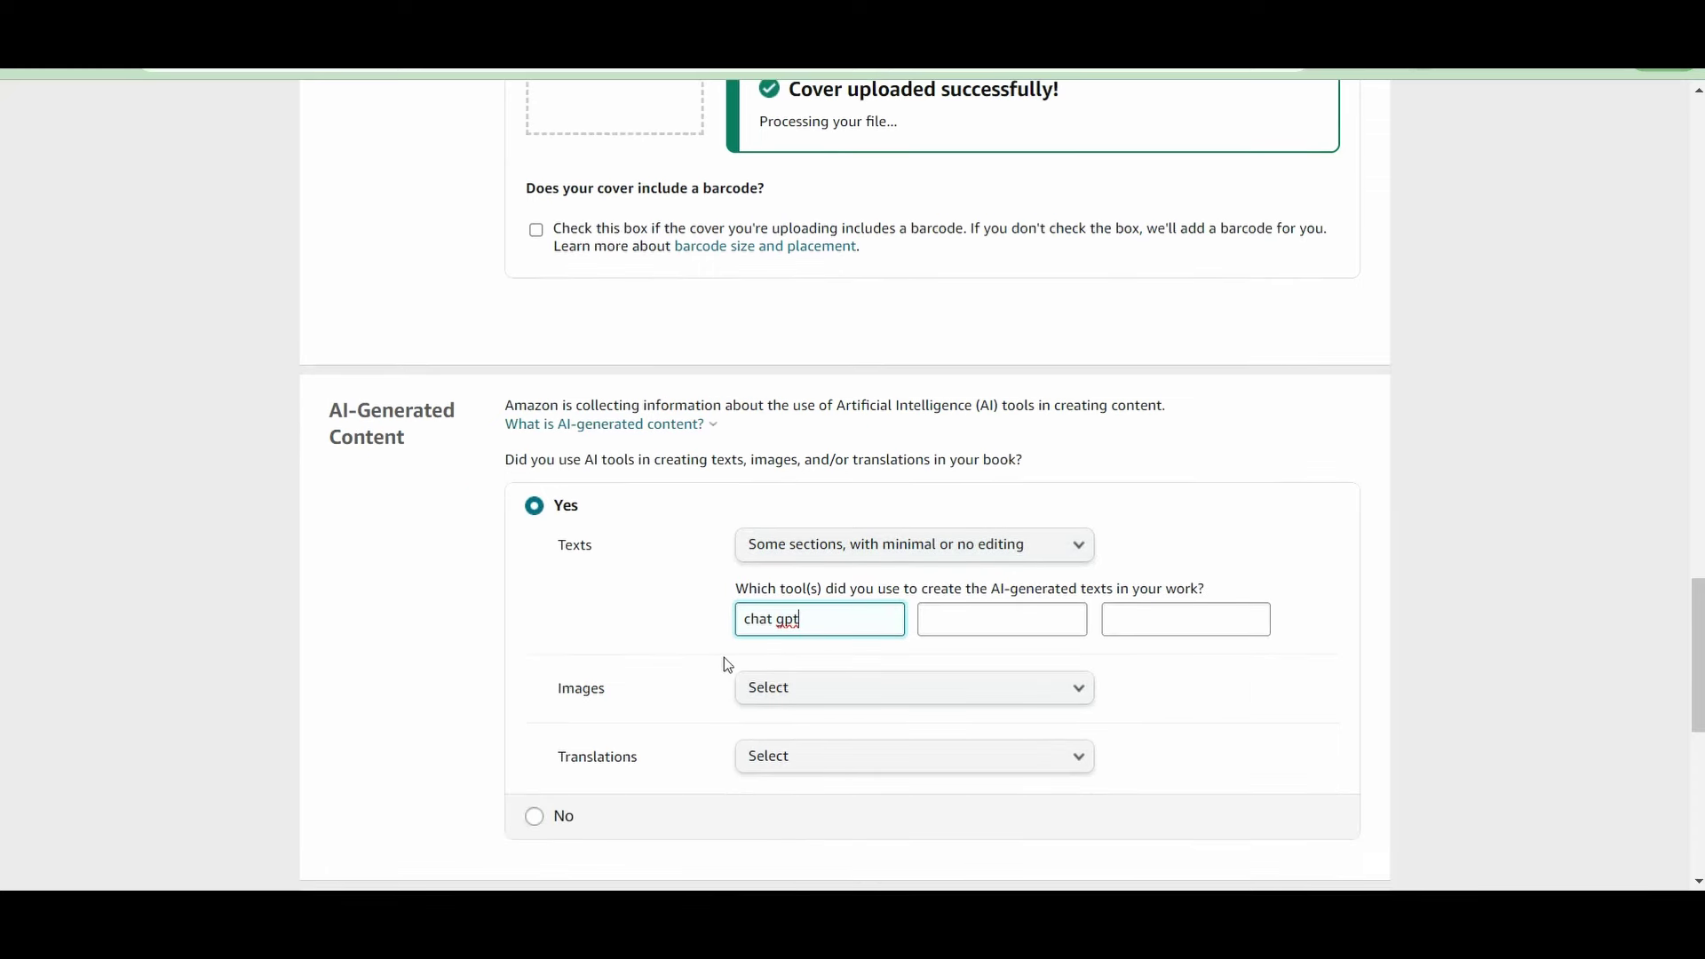
{"action": "scroll", "coordinate": [1062, 705], "scroll_direction": "down", "scroll_amount": 1}
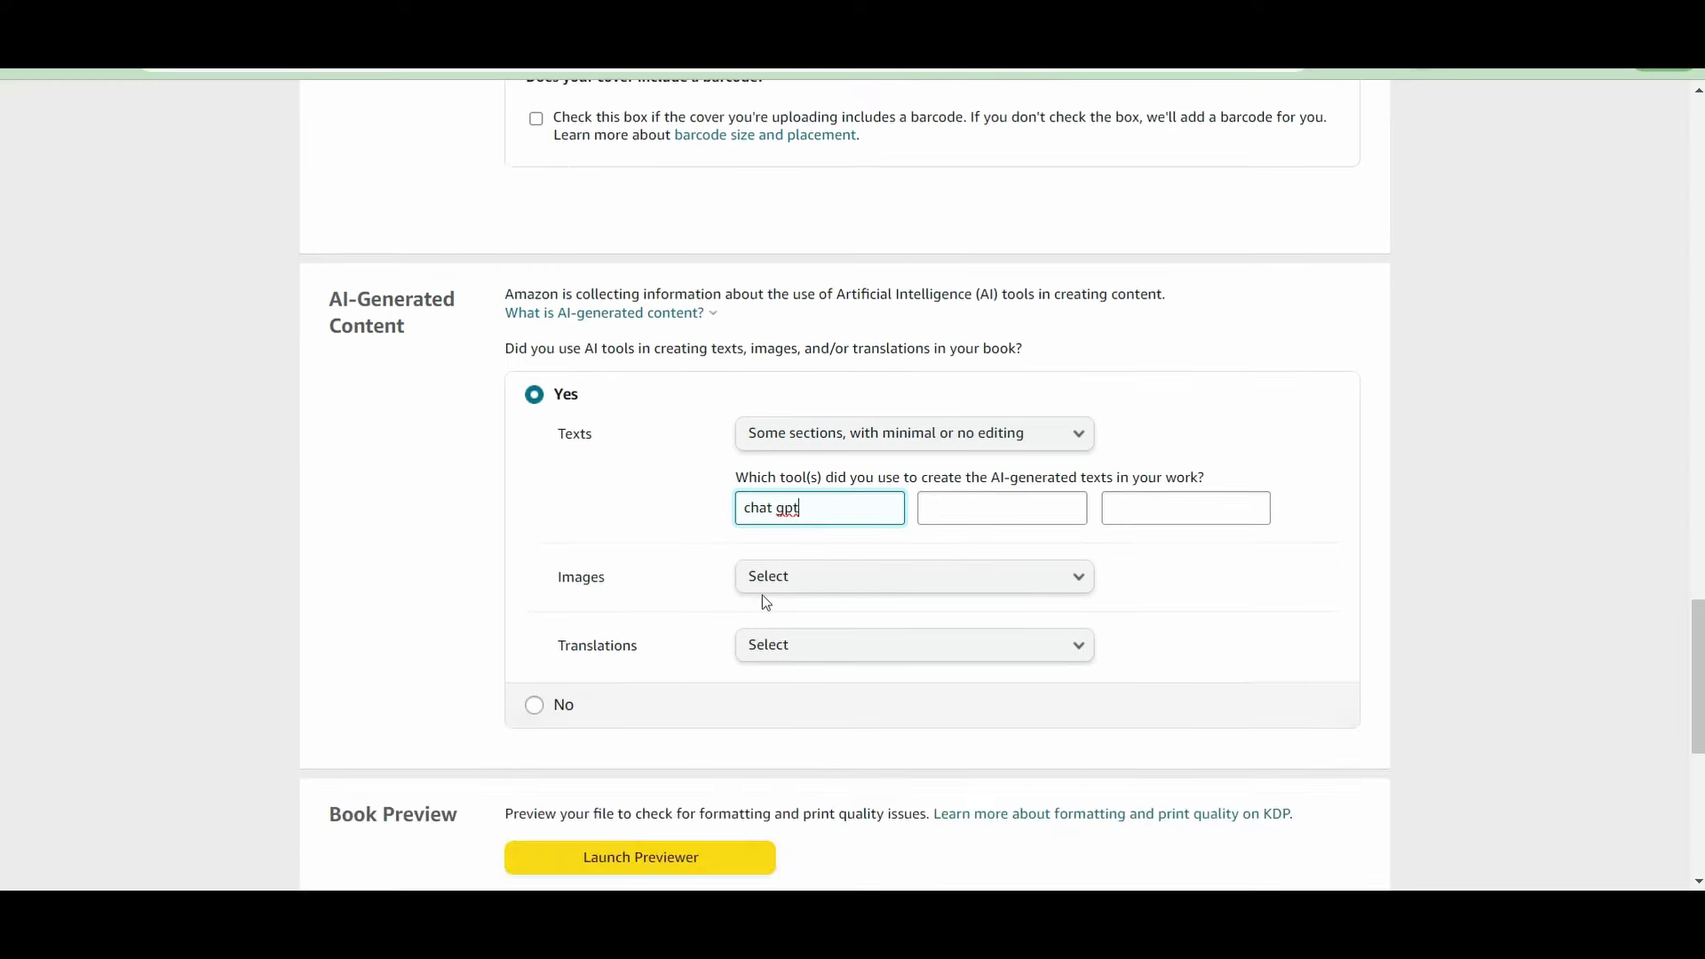
{"action": "left_click", "coordinate": [764, 575]}
{"action": "left_click", "coordinate": [768, 578]}
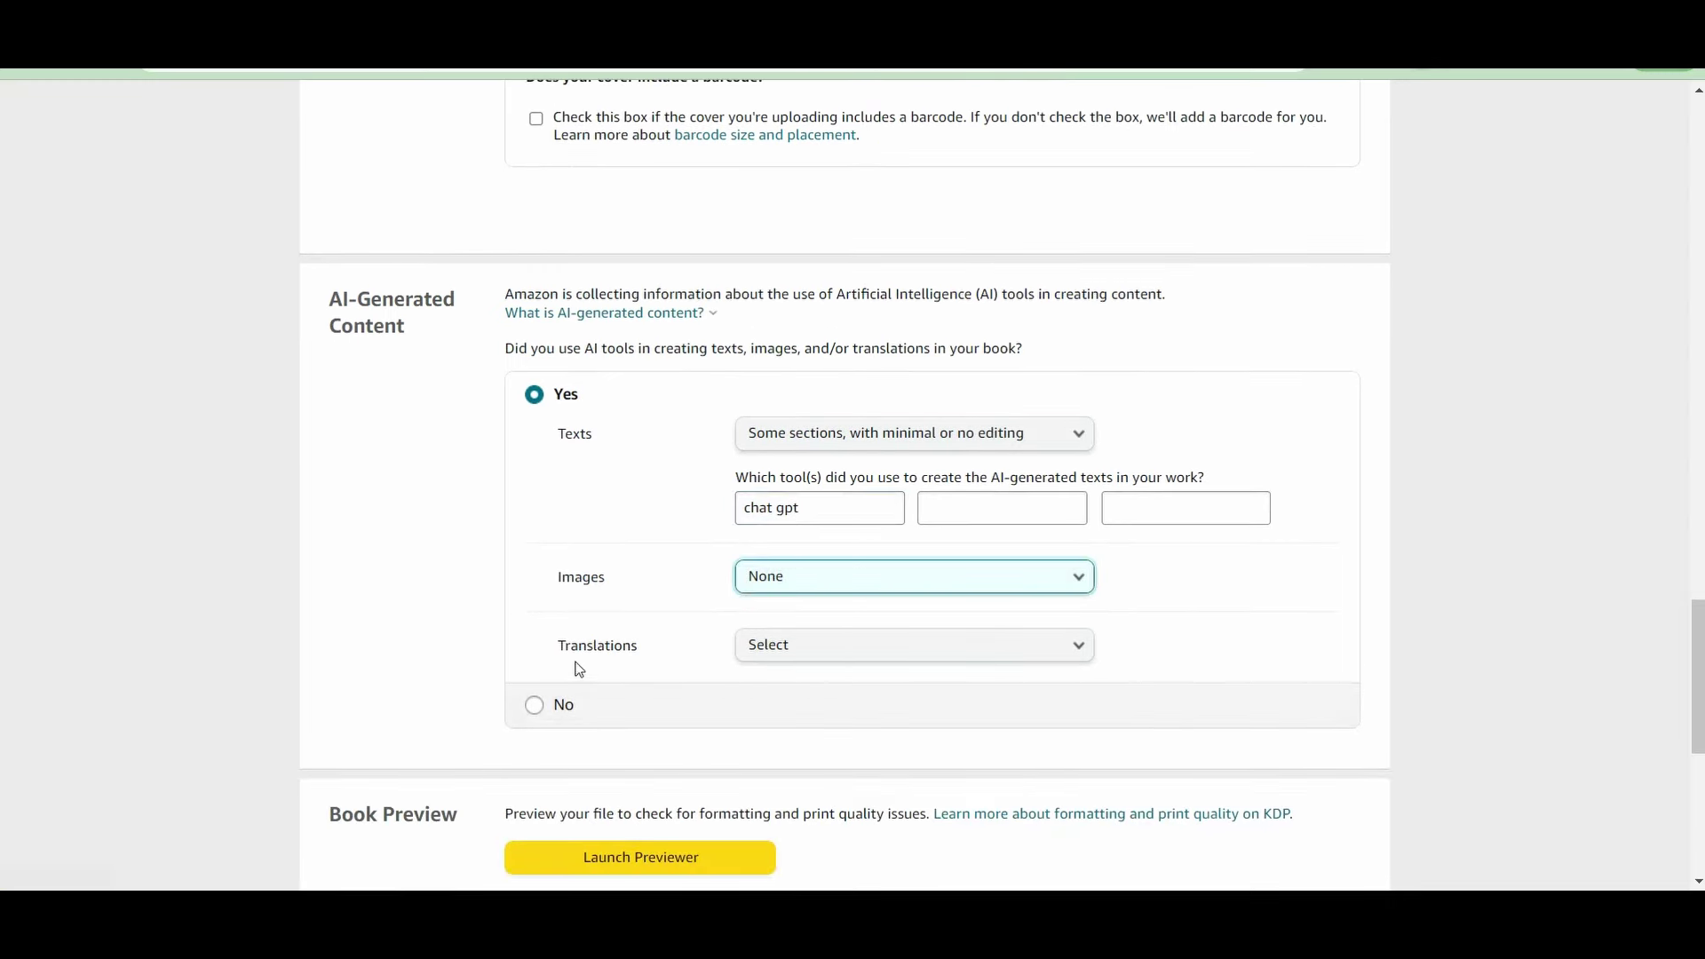
{"action": "left_click", "coordinate": [668, 648]}
Launch the print previewer and inspect the full cover up close, checking the front title against the guides and the back-cover barcode area
{"action": "scroll", "coordinate": [710, 673], "scroll_direction": "down", "scroll_amount": 2}
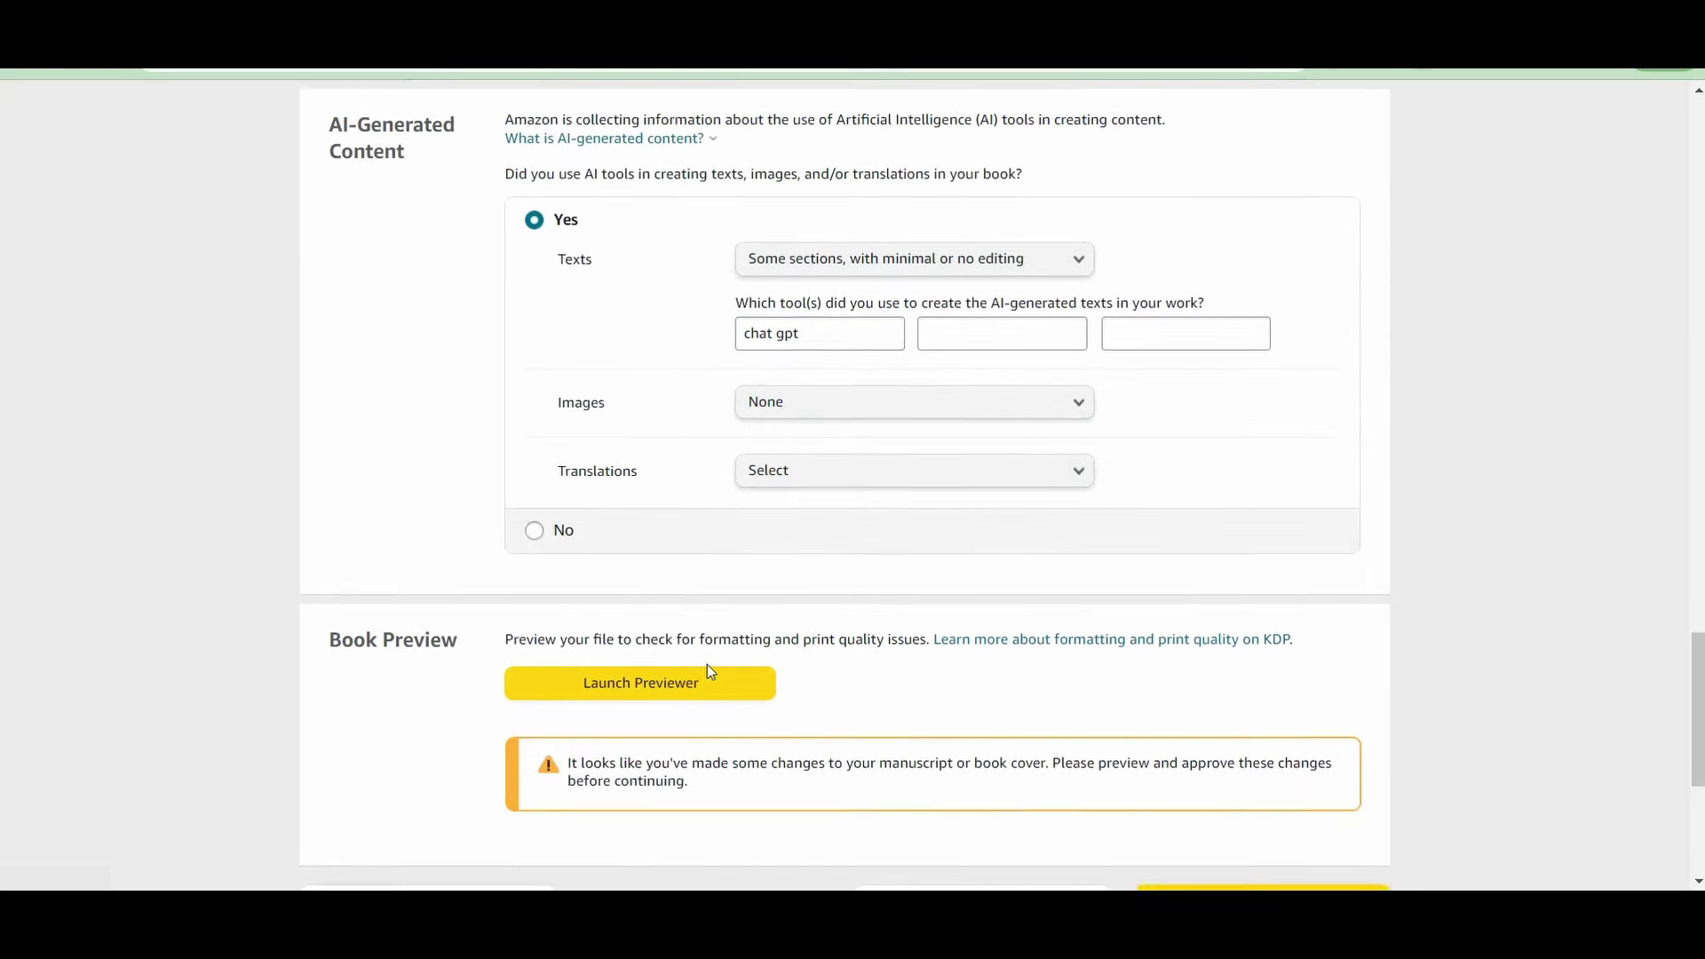
{"action": "scroll", "coordinate": [711, 673], "scroll_direction": "down", "scroll_amount": 1}
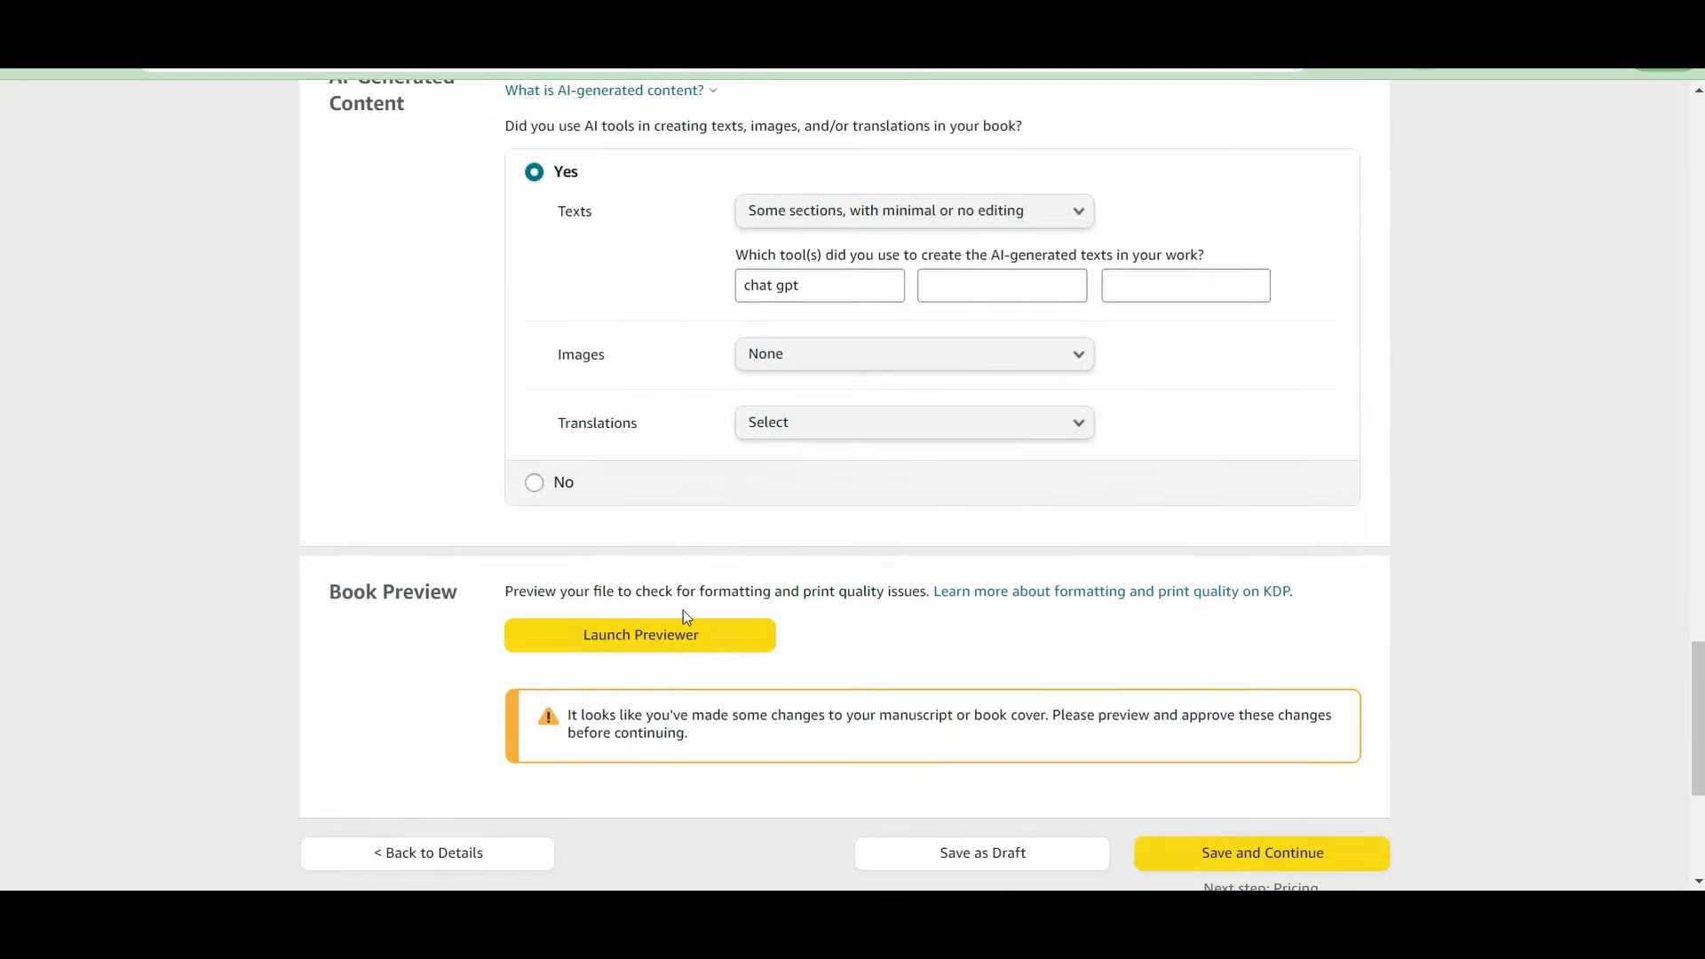
{"action": "left_click", "coordinate": [640, 643]}
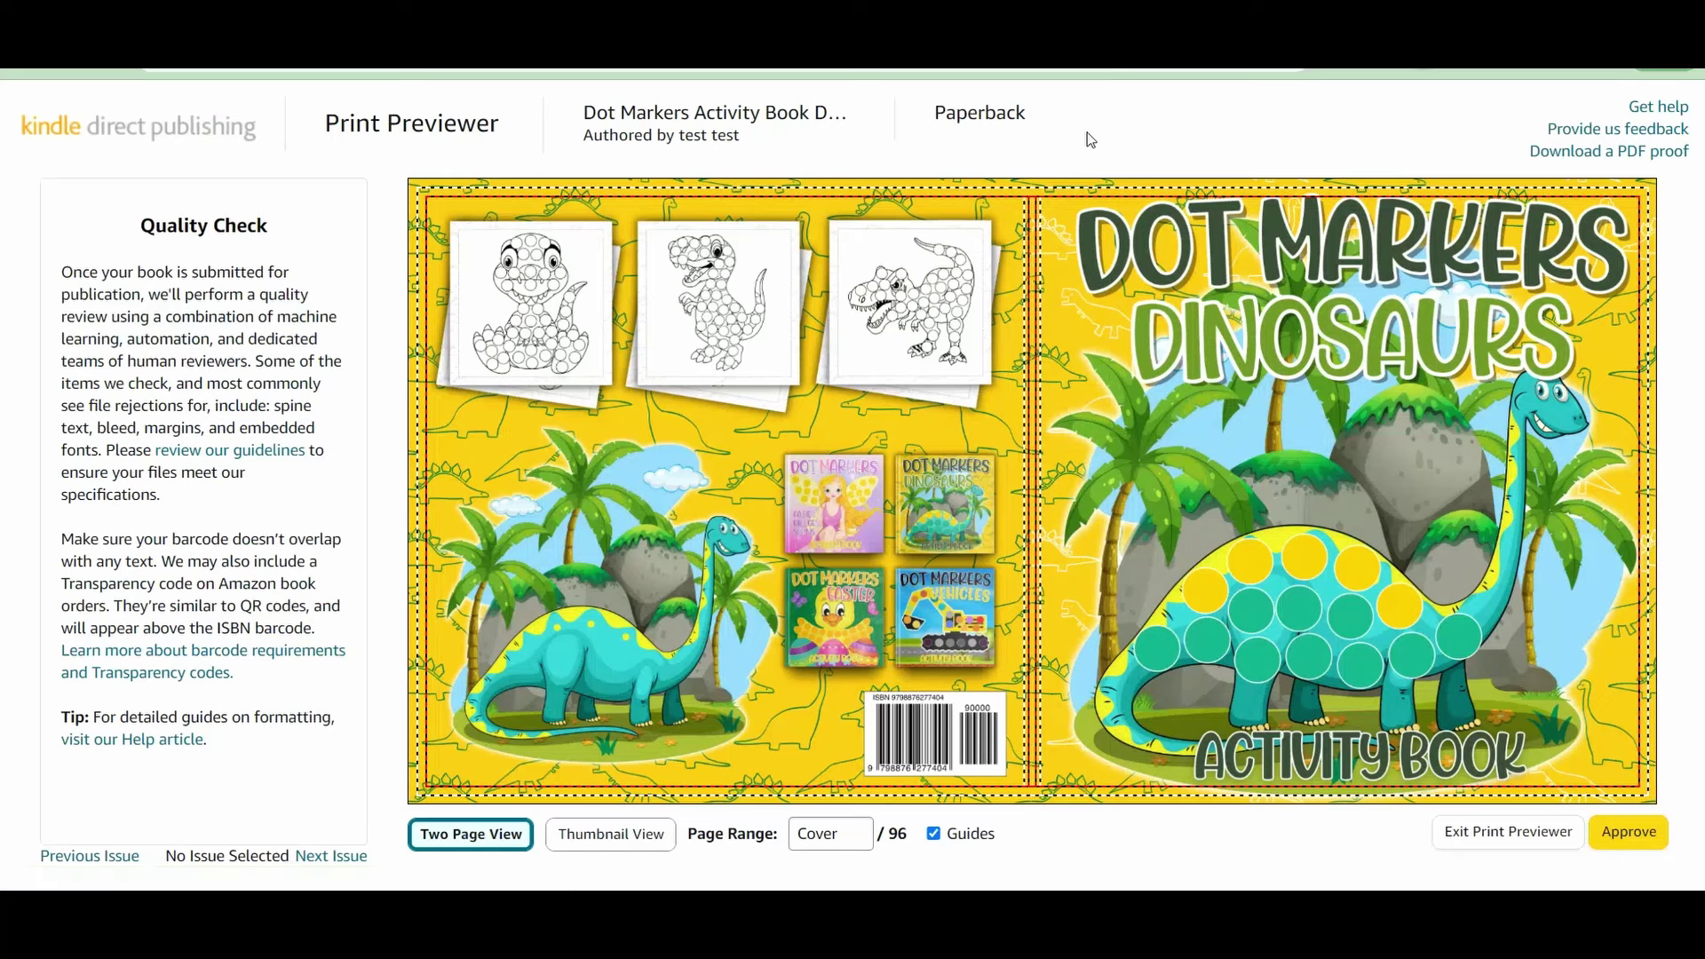
{"action": "mouse_move", "coordinate": [1356, 214]}
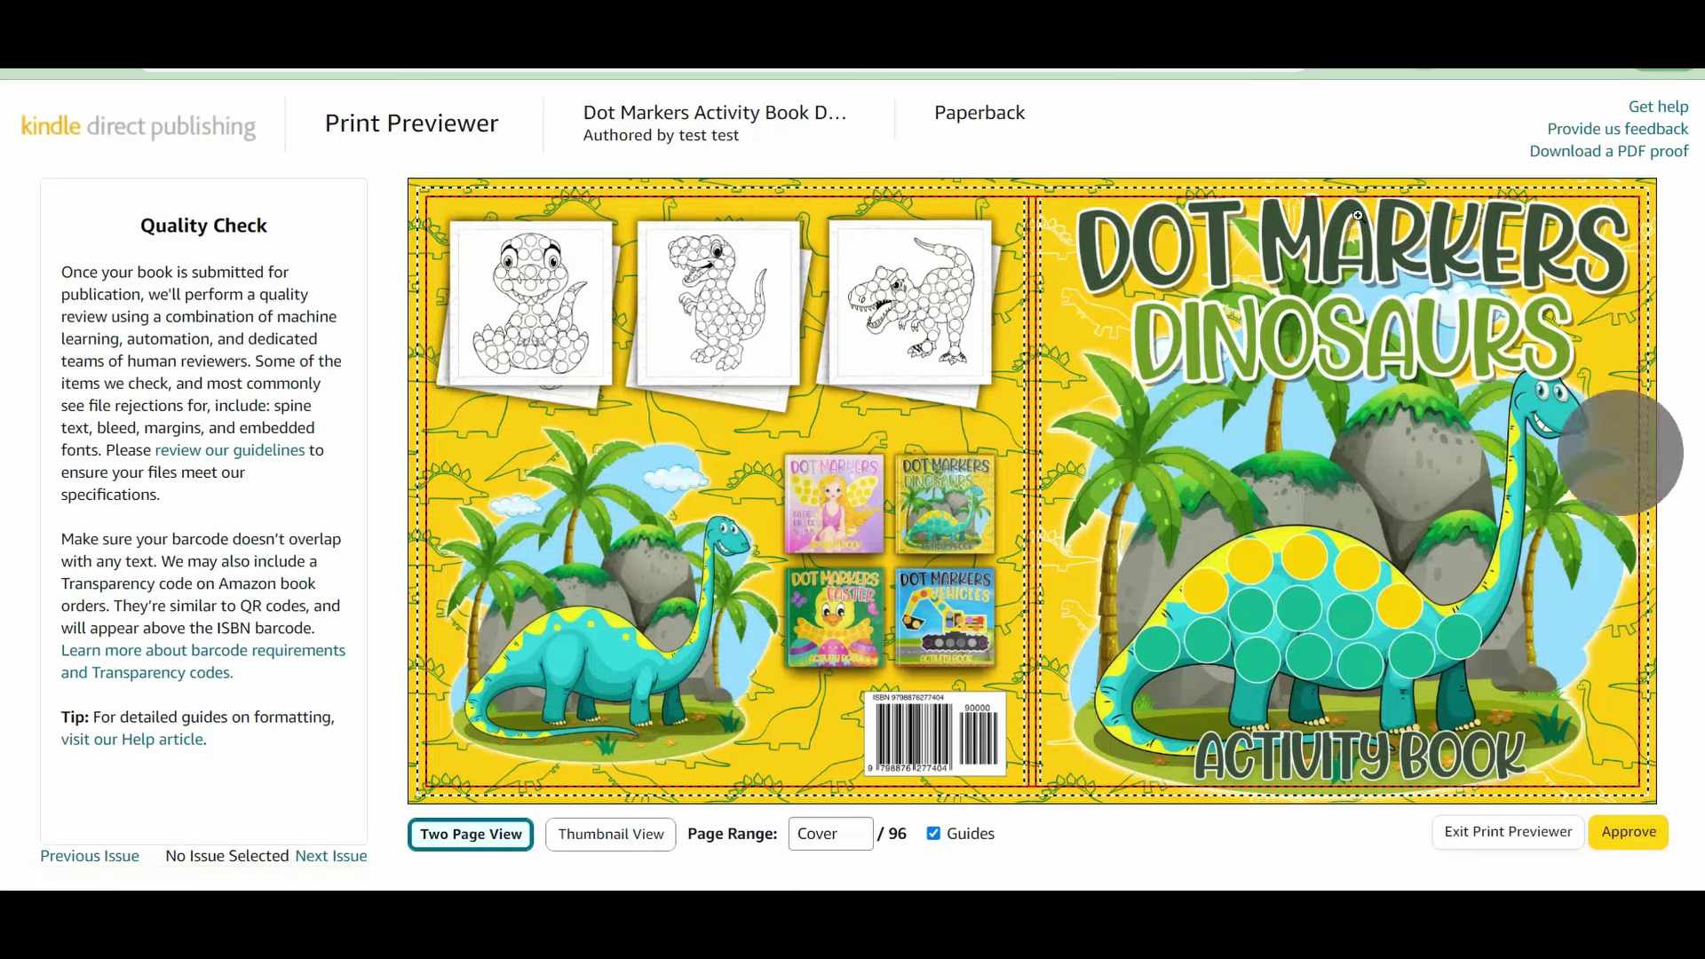
{"action": "left_click", "coordinate": [1307, 200]}
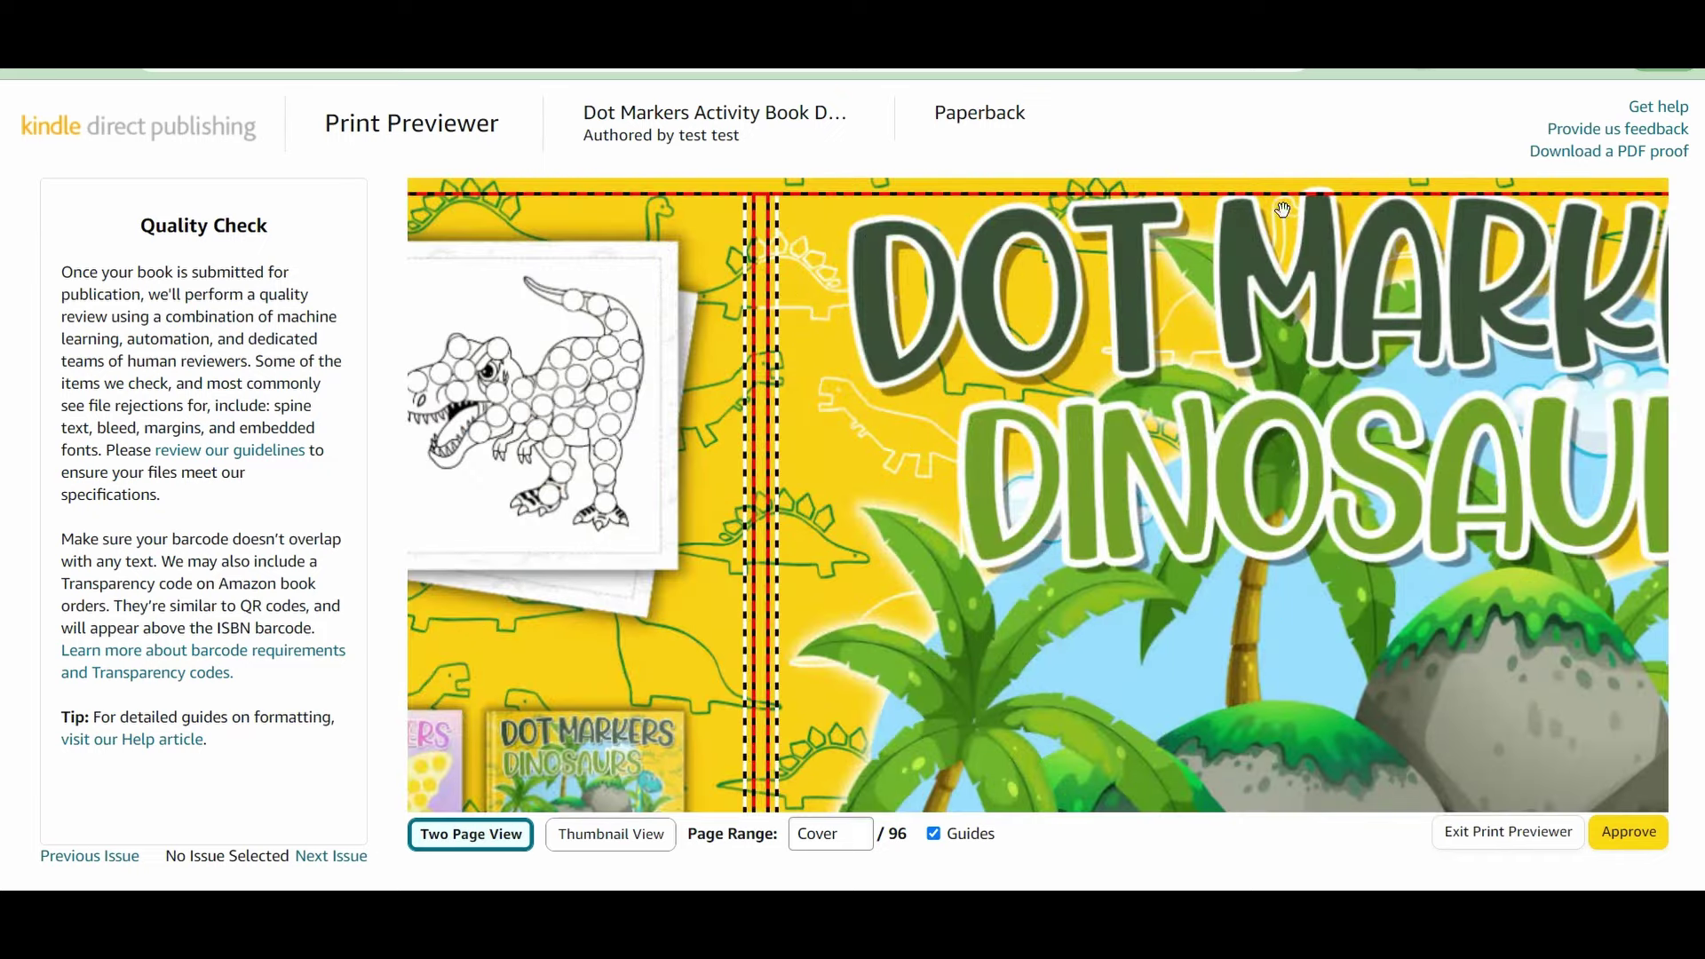
{"action": "left_click", "coordinate": [1290, 213]}
{"action": "left_click", "coordinate": [1197, 707]}
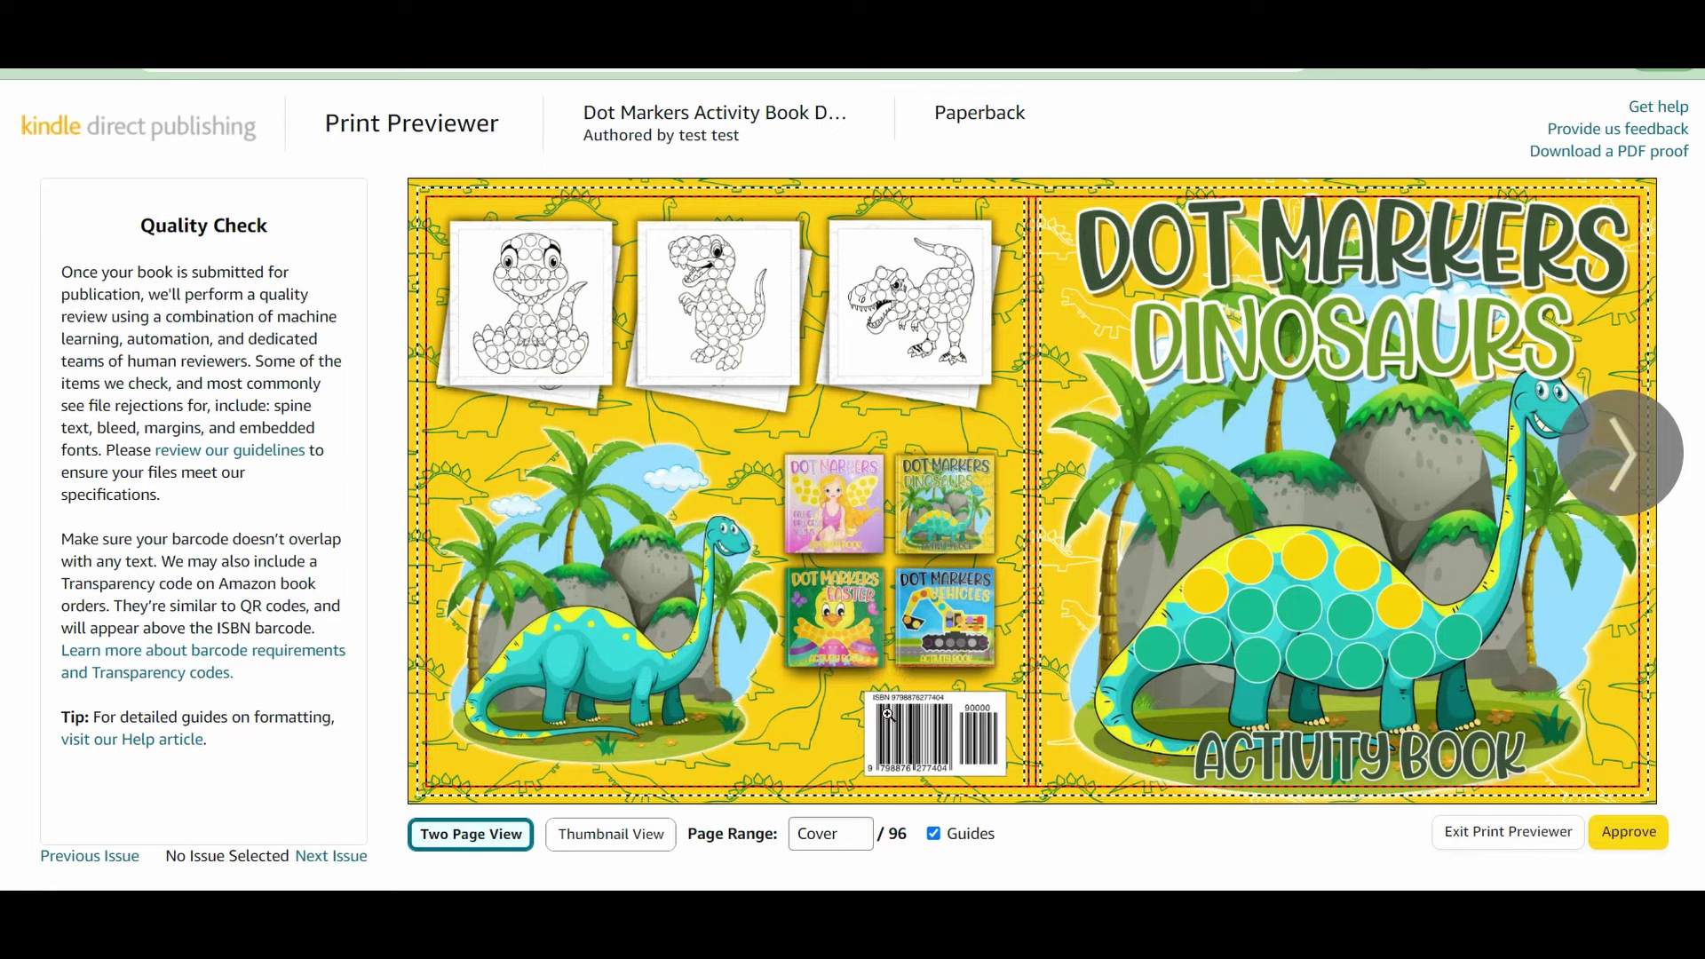
{"action": "mouse_move", "coordinate": [888, 714]}
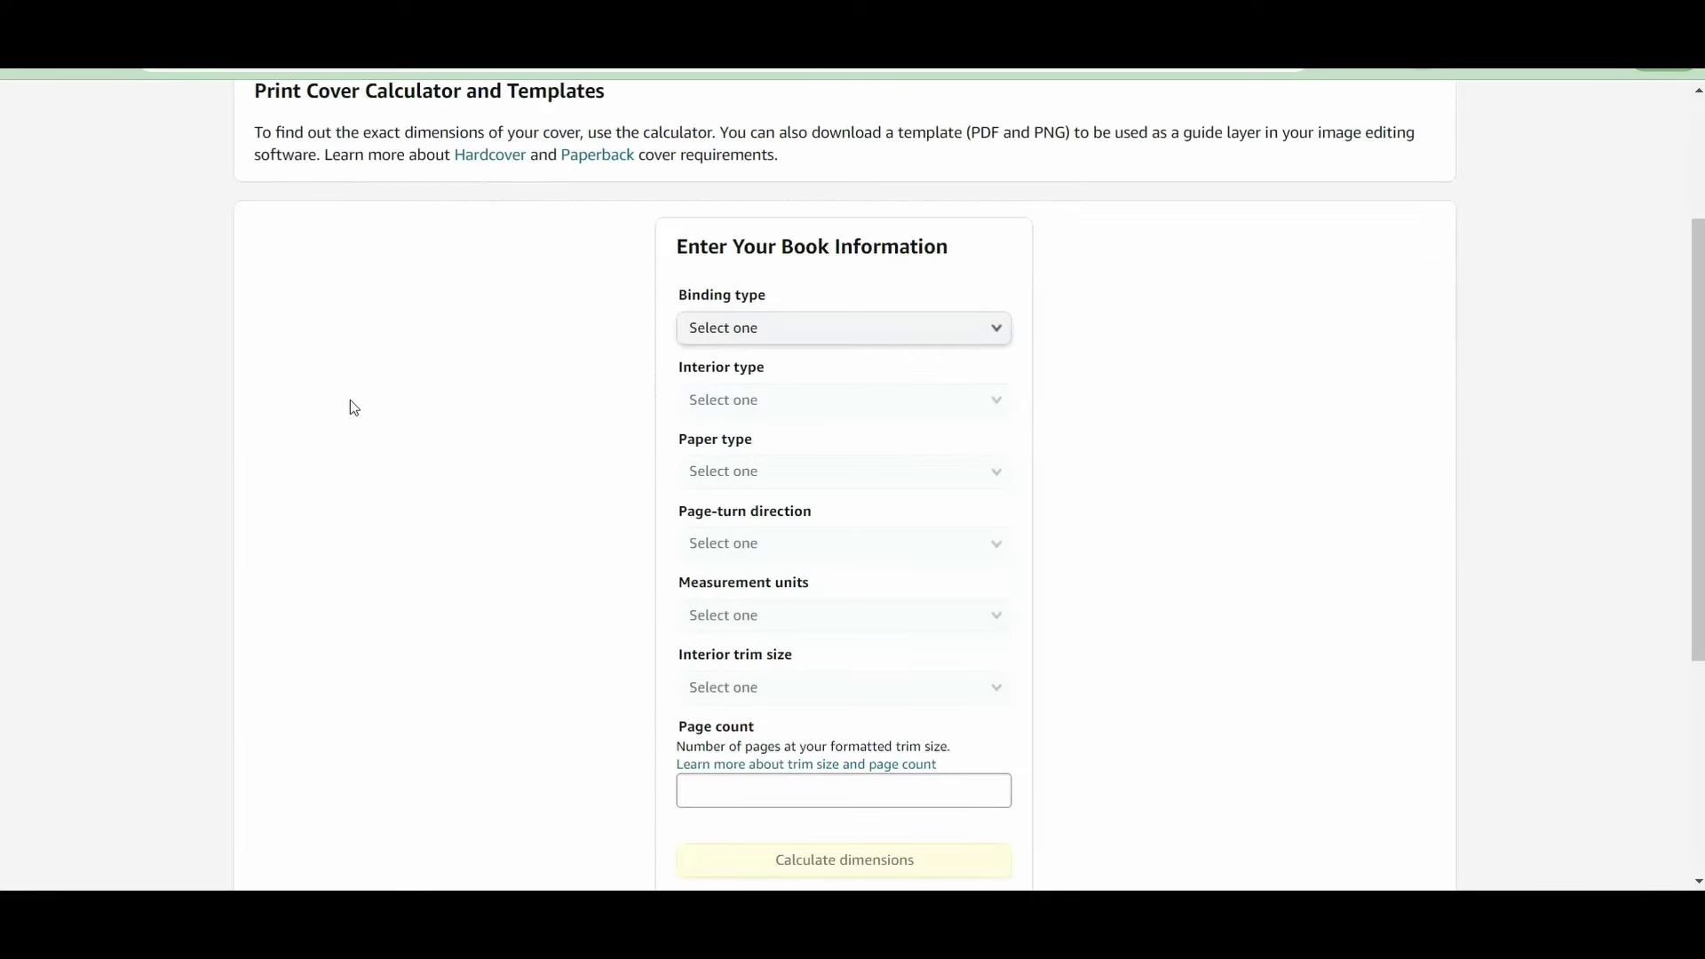
In the KDP print cover calculator, choose Paperback binding, Black & white interior, White paper and Left to Right page-turn direction
{"action": "left_click", "coordinate": [827, 329]}
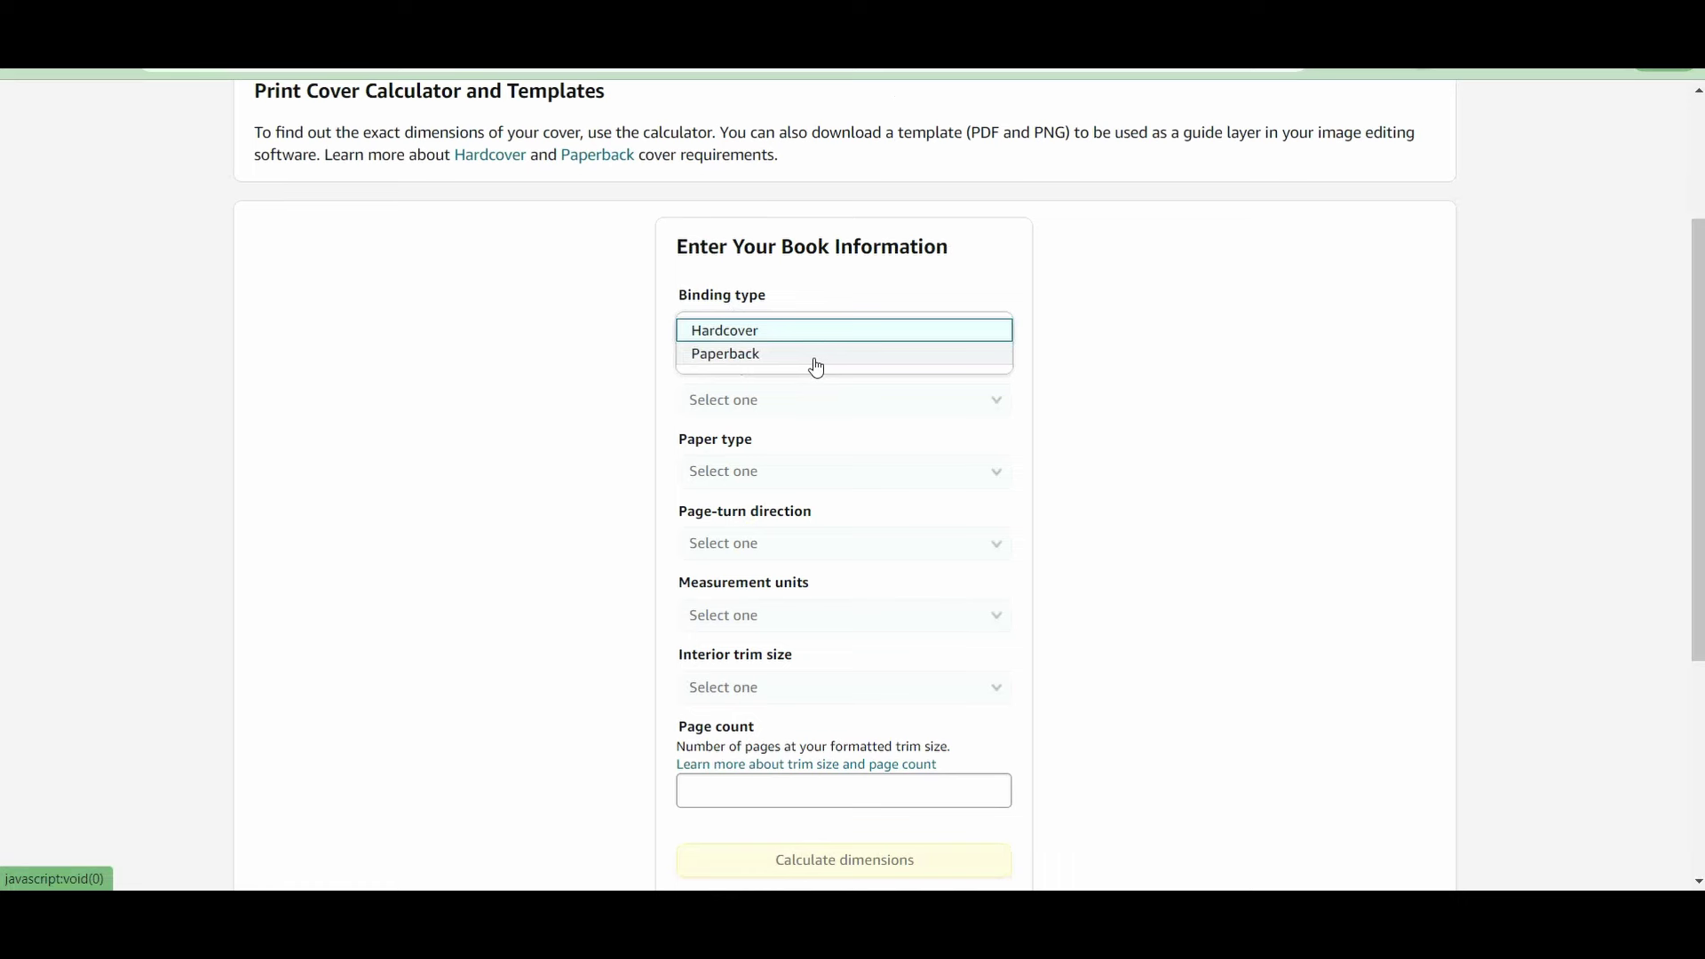
{"action": "left_click", "coordinate": [818, 355]}
{"action": "left_click", "coordinate": [791, 399]}
{"action": "left_click", "coordinate": [776, 402]}
{"action": "left_click", "coordinate": [781, 474]}
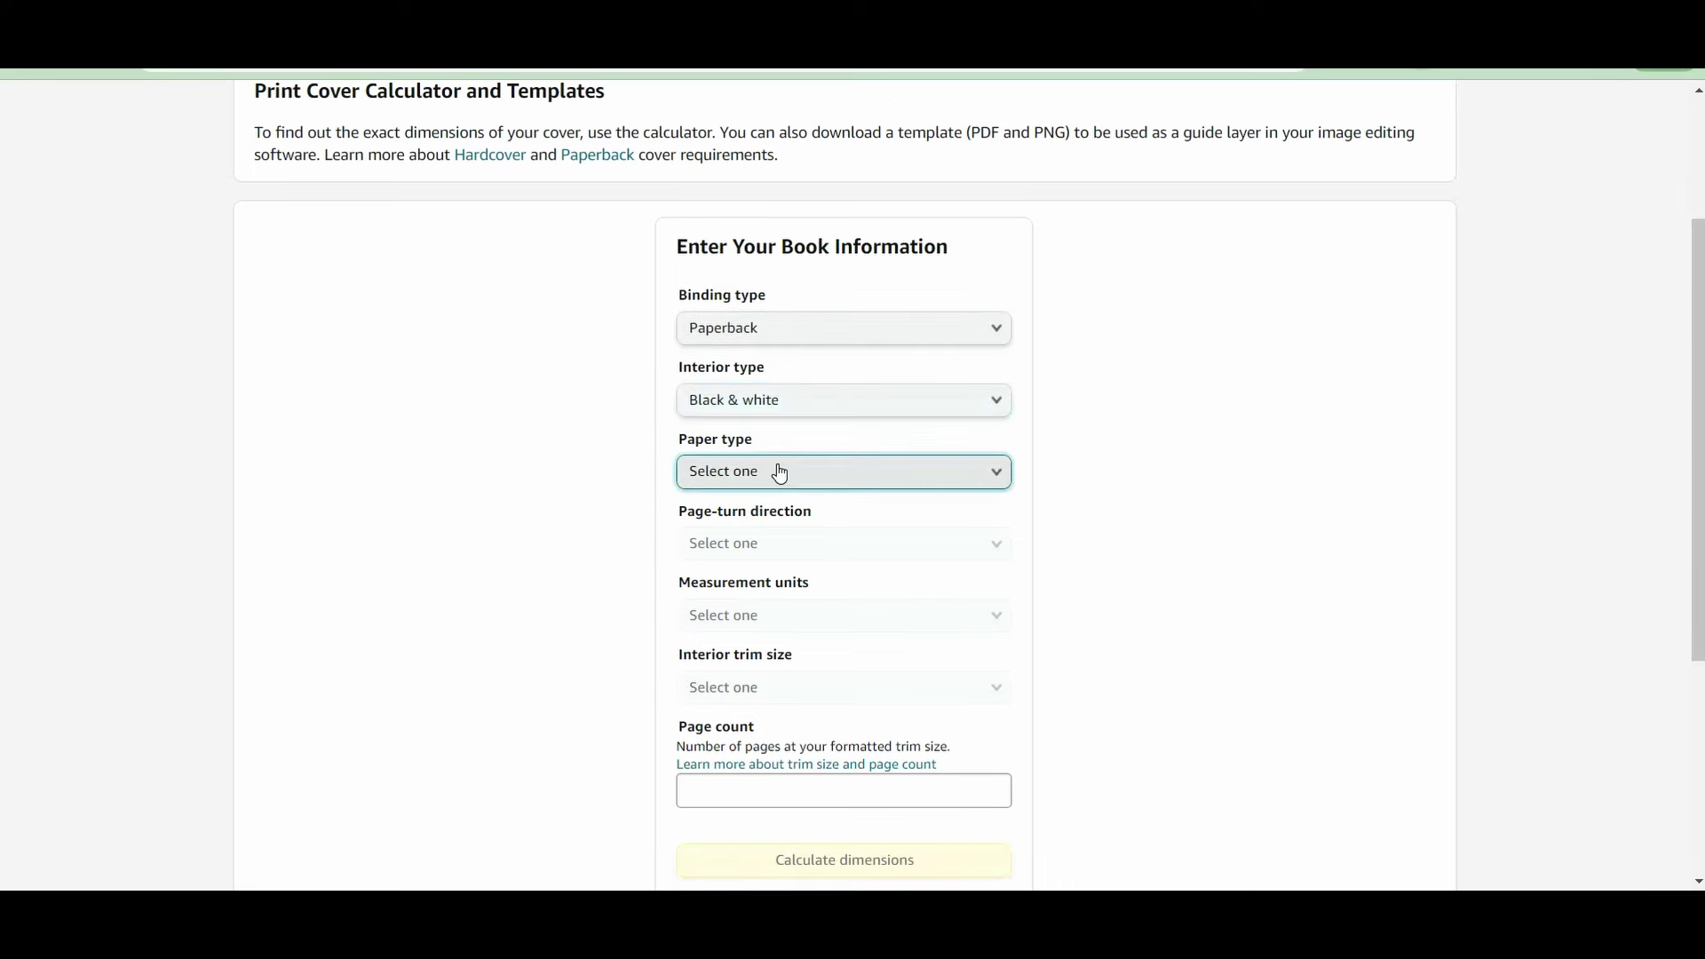
{"action": "left_click", "coordinate": [760, 496]}
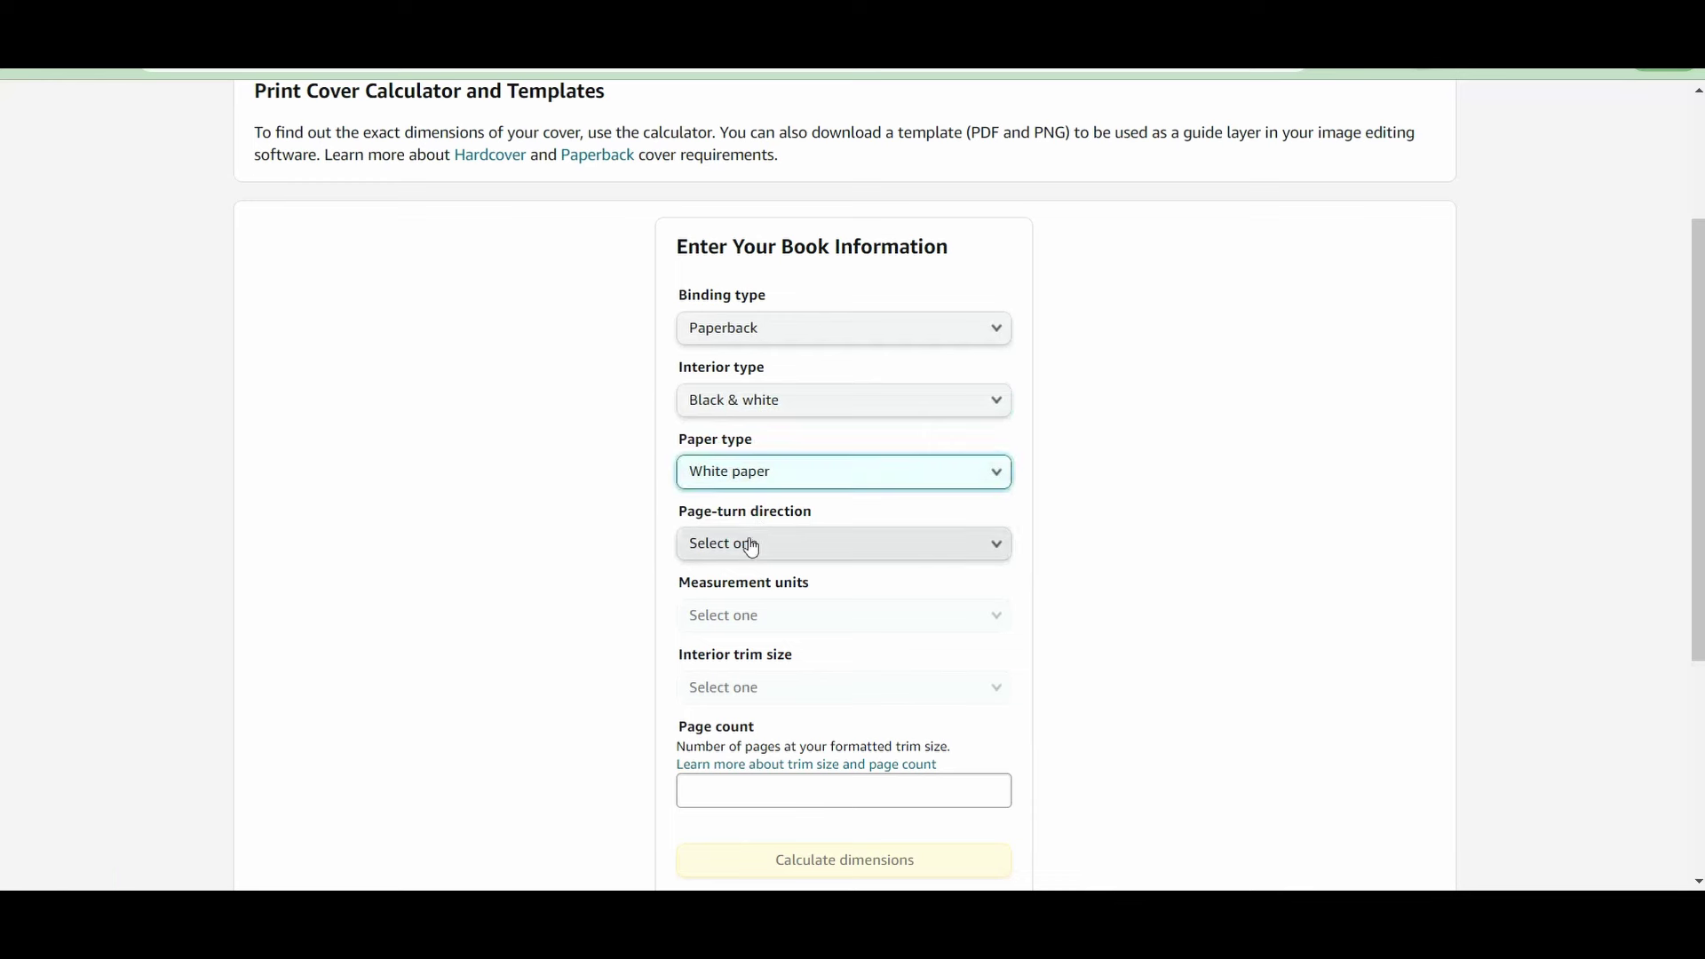
{"action": "left_click", "coordinate": [752, 548]}
{"action": "left_click", "coordinate": [749, 544]}
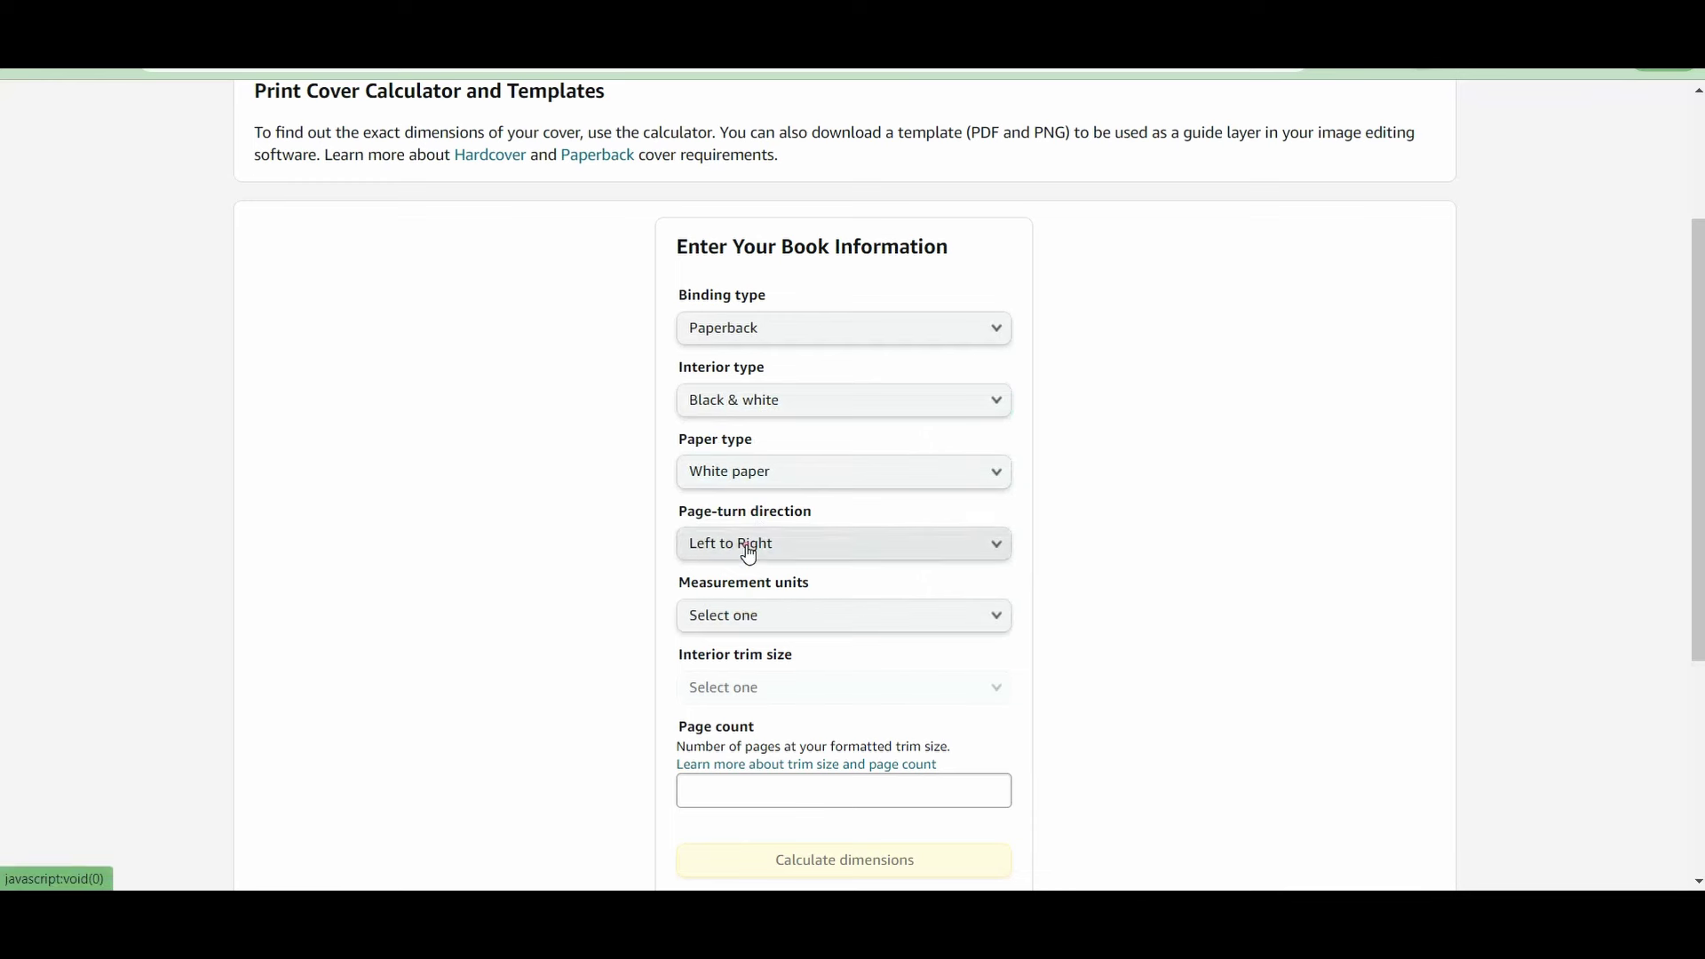
Set the measurement units to Inches, trim size to 8.5 x 8.5 in and page count to 98, and calculate the cover dimensions
{"action": "left_click", "coordinate": [746, 615]}
{"action": "left_click", "coordinate": [736, 620]}
{"action": "left_click", "coordinate": [746, 689]}
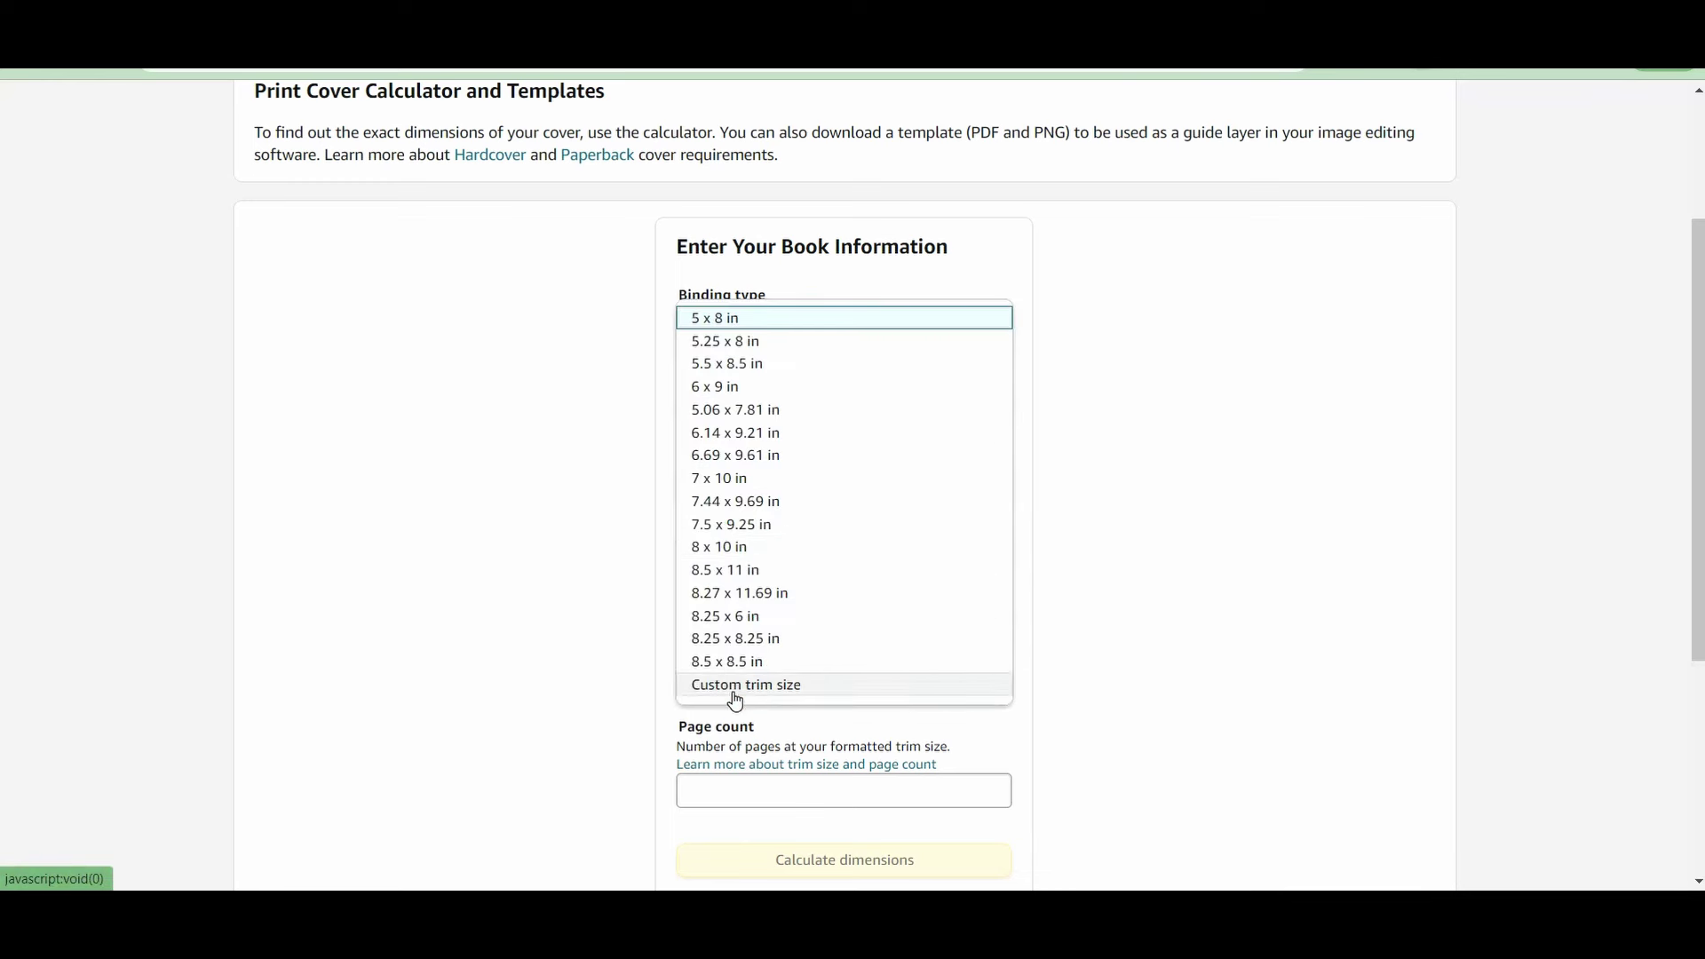
{"action": "left_click", "coordinate": [774, 660]}
{"action": "scroll", "coordinate": [797, 611], "scroll_direction": "down", "scroll_amount": 3}
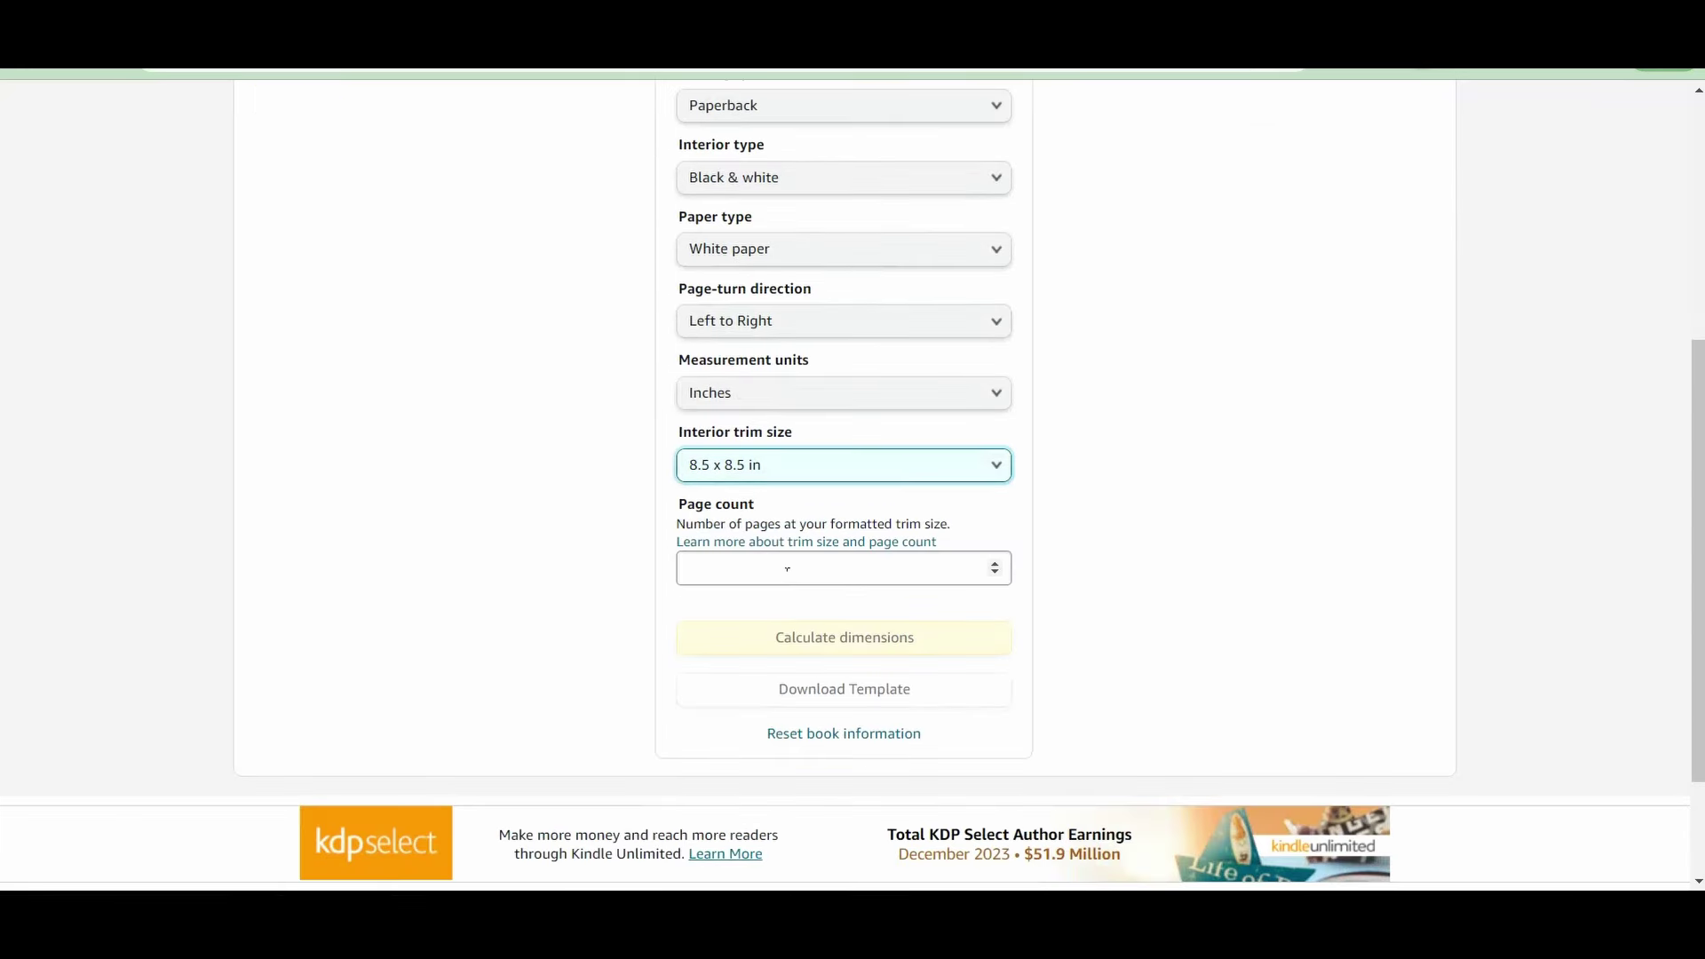
{"action": "left_click", "coordinate": [787, 569]}
{"action": "type", "text": "98"}
{"action": "left_click", "coordinate": [1143, 598]}
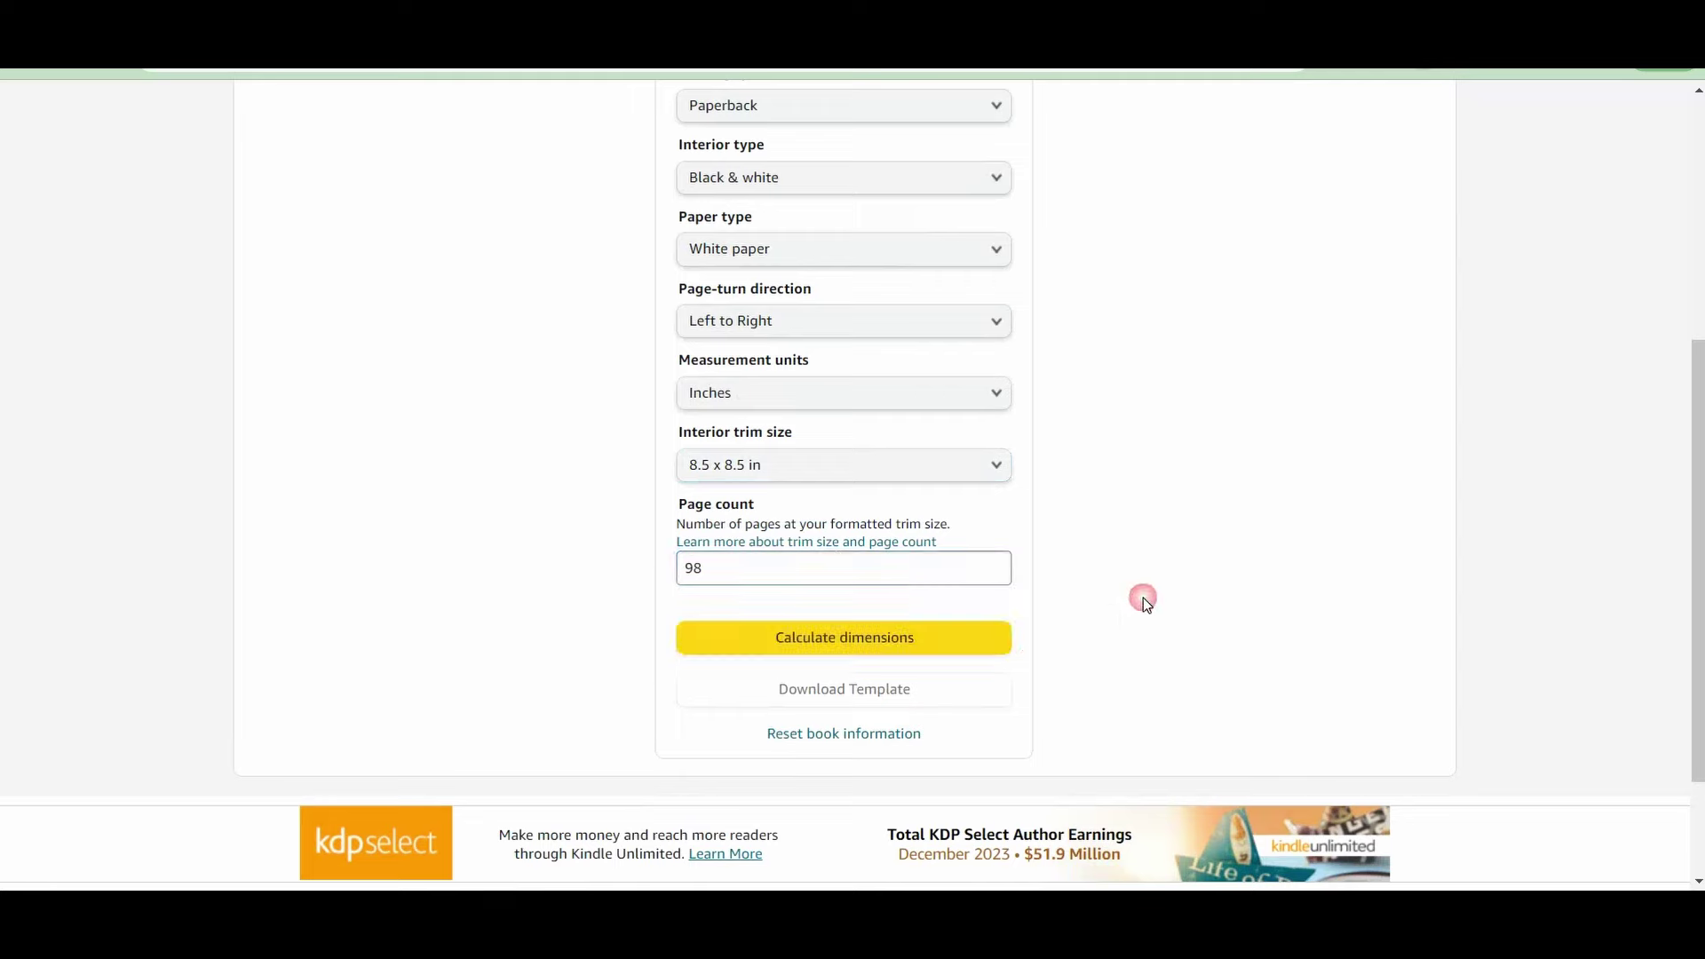
{"action": "left_click", "coordinate": [861, 657]}
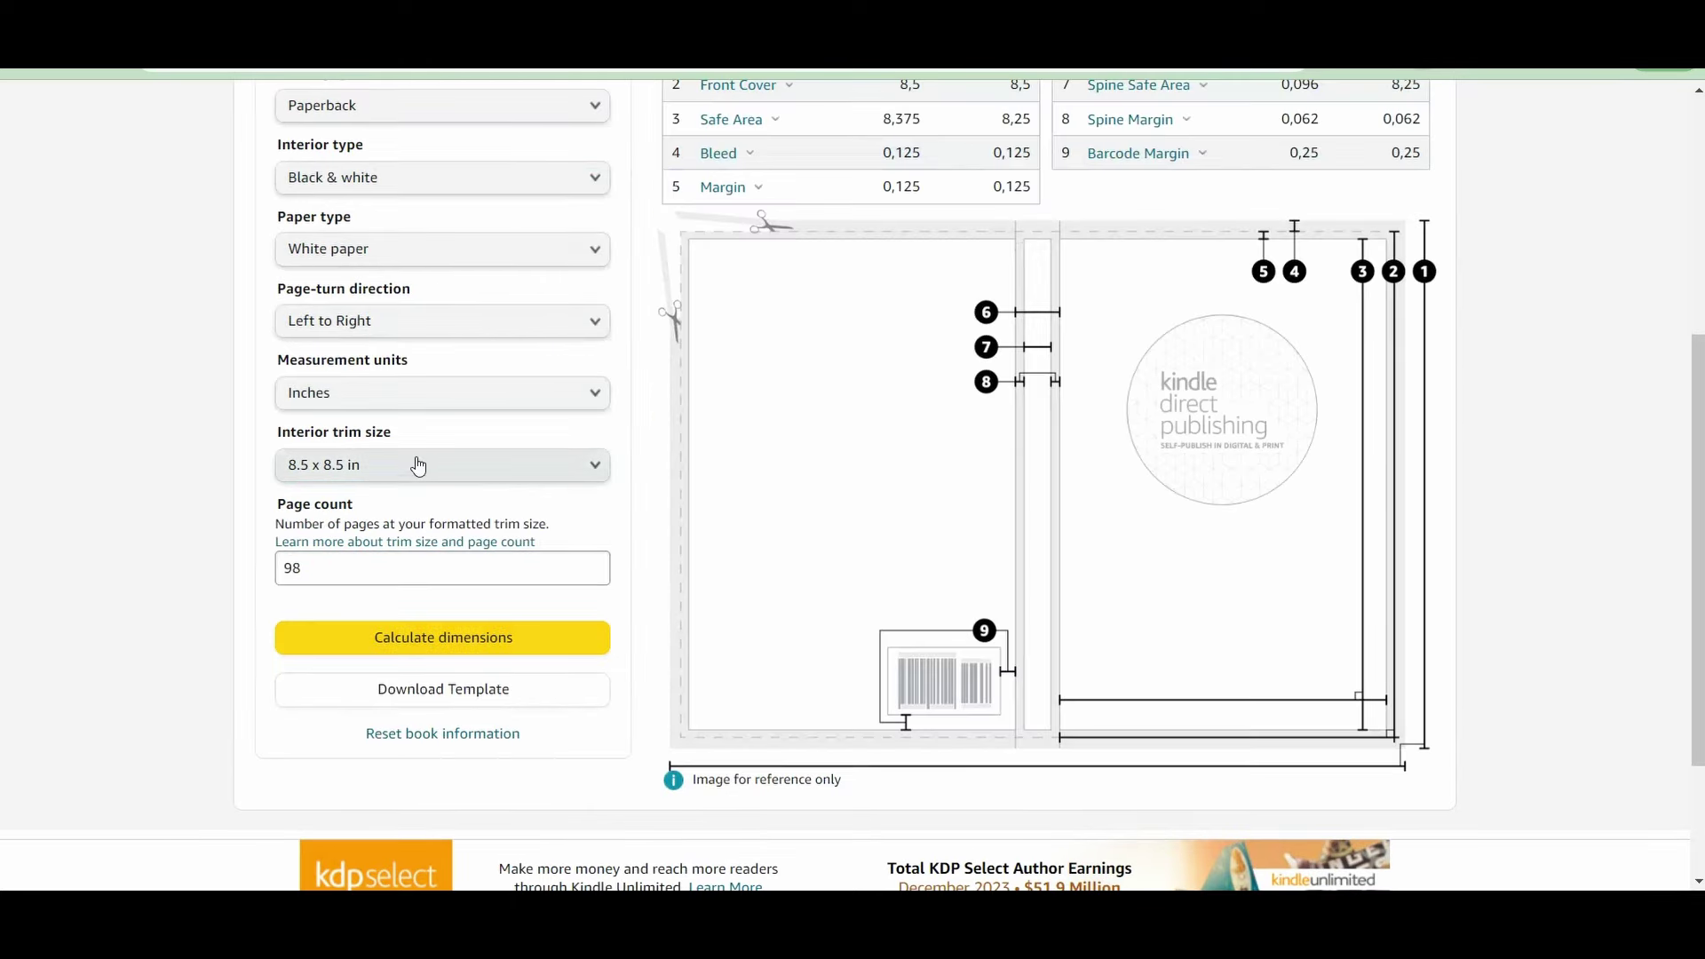
Examine the calculated full cover width and height and the cover diagram's spine, margin and barcode areas
{"action": "scroll", "coordinate": [753, 440], "scroll_direction": "up", "scroll_amount": 3}
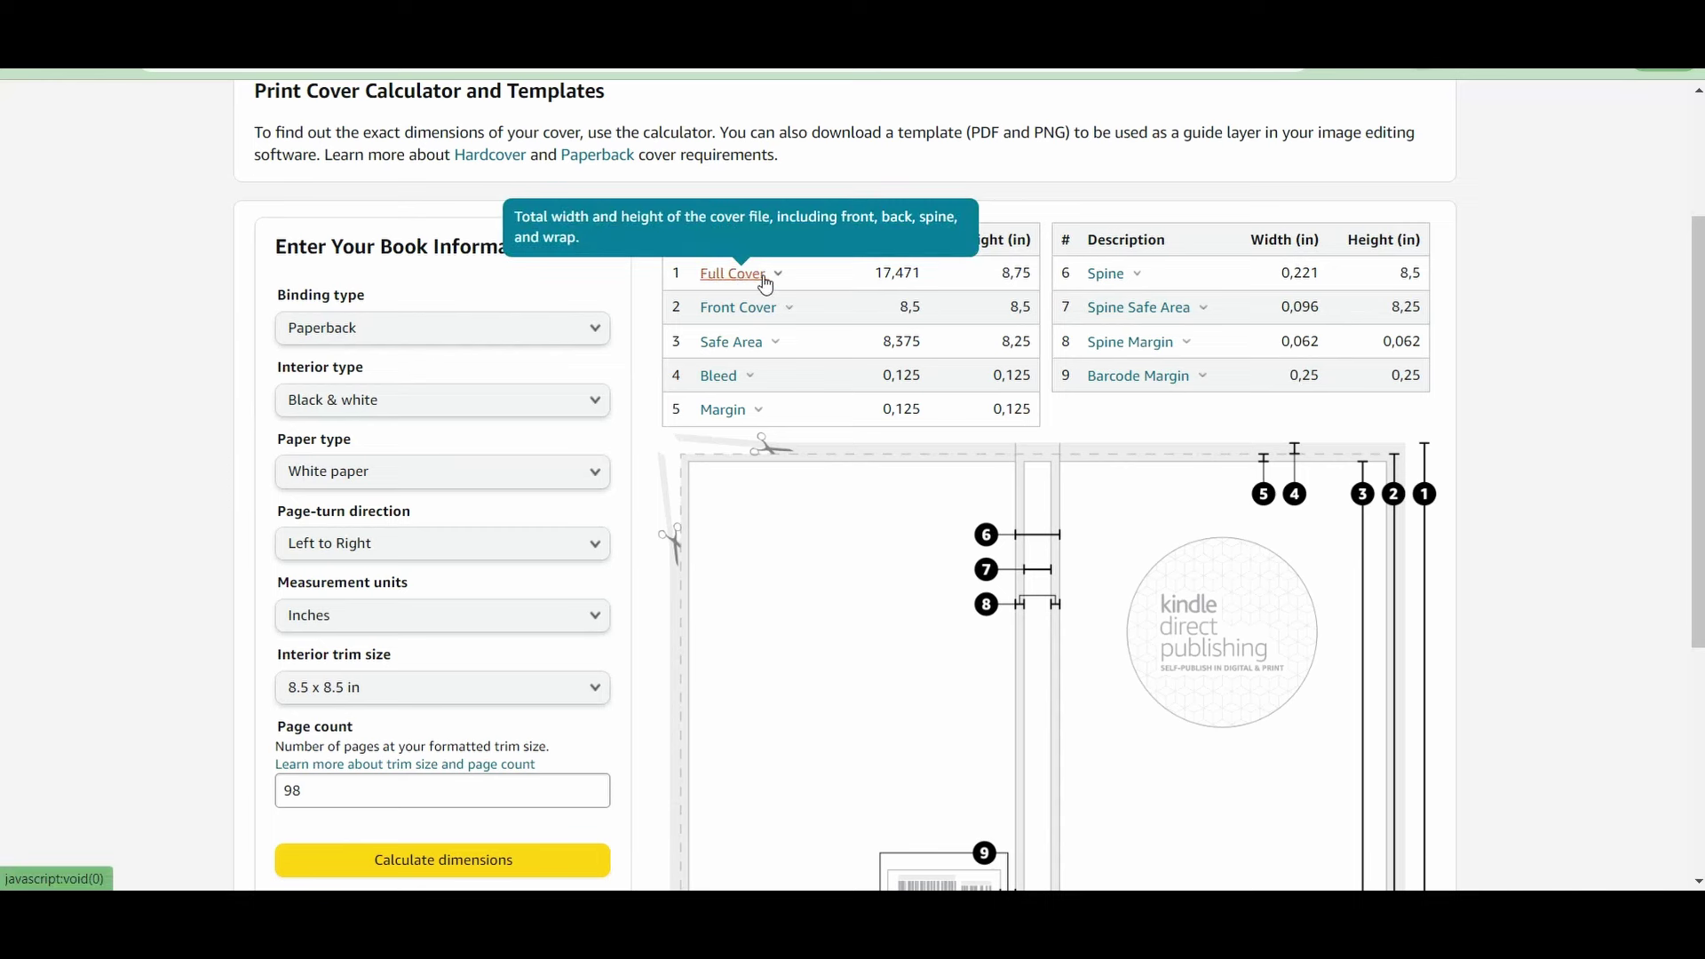
{"action": "left_click_drag", "start_coordinate": [870, 274], "coordinate": [1030, 275]}
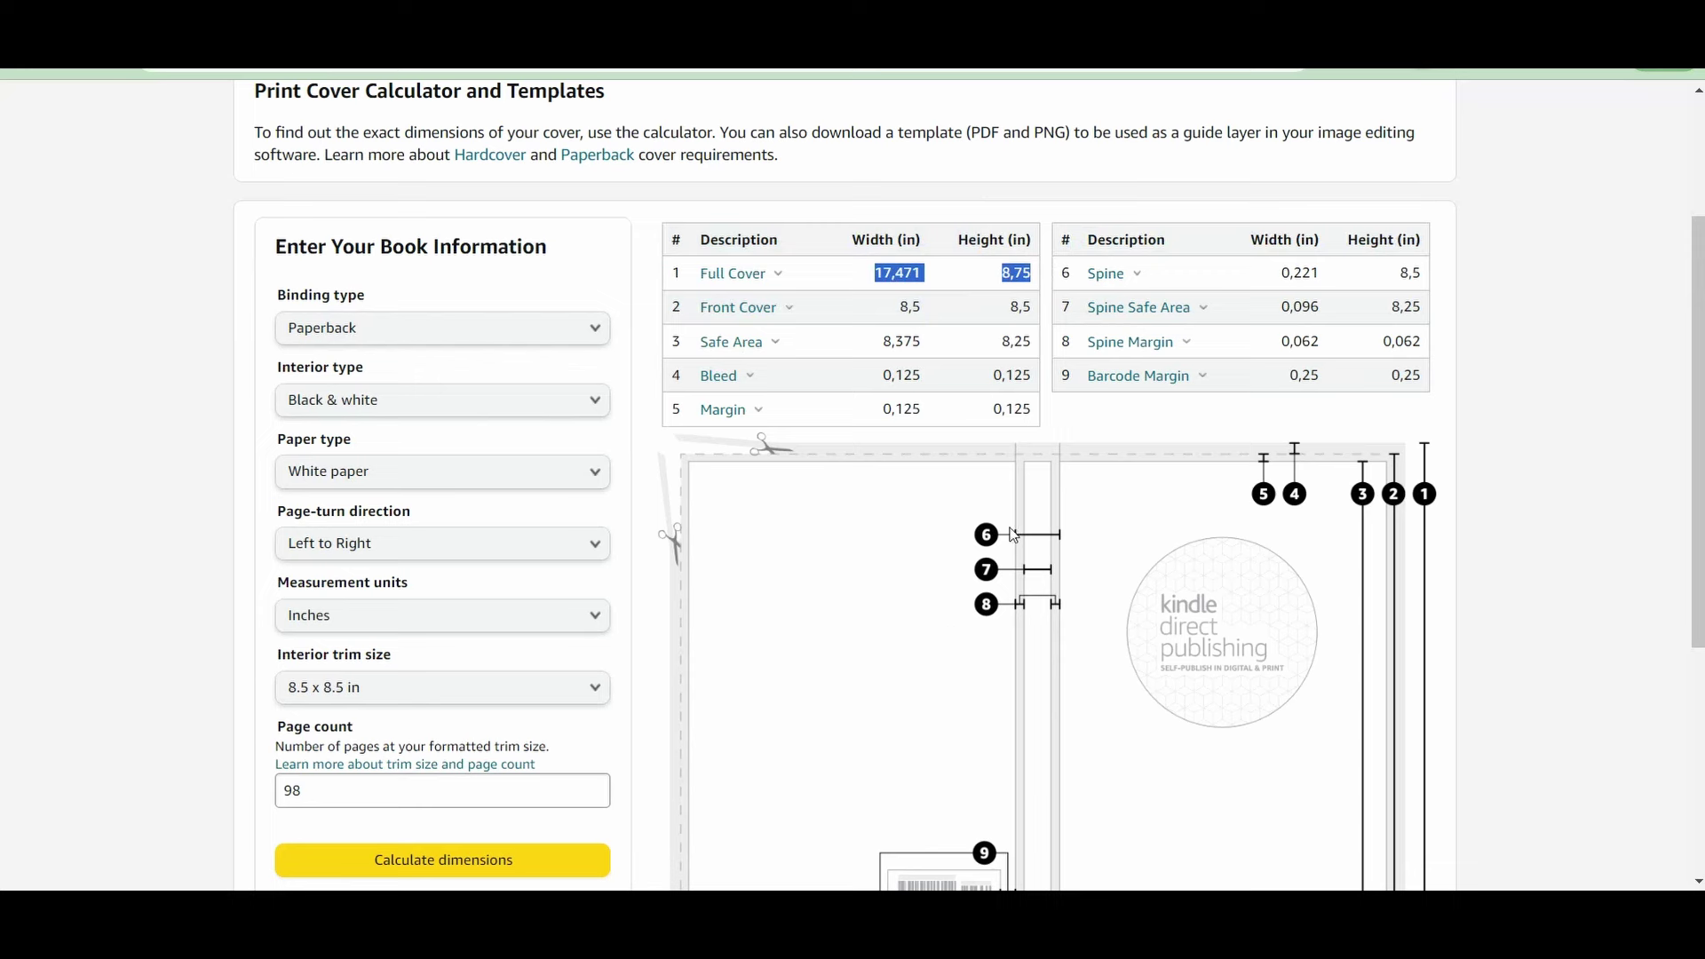
{"action": "scroll", "coordinate": [967, 449], "scroll_direction": "down", "scroll_amount": 1}
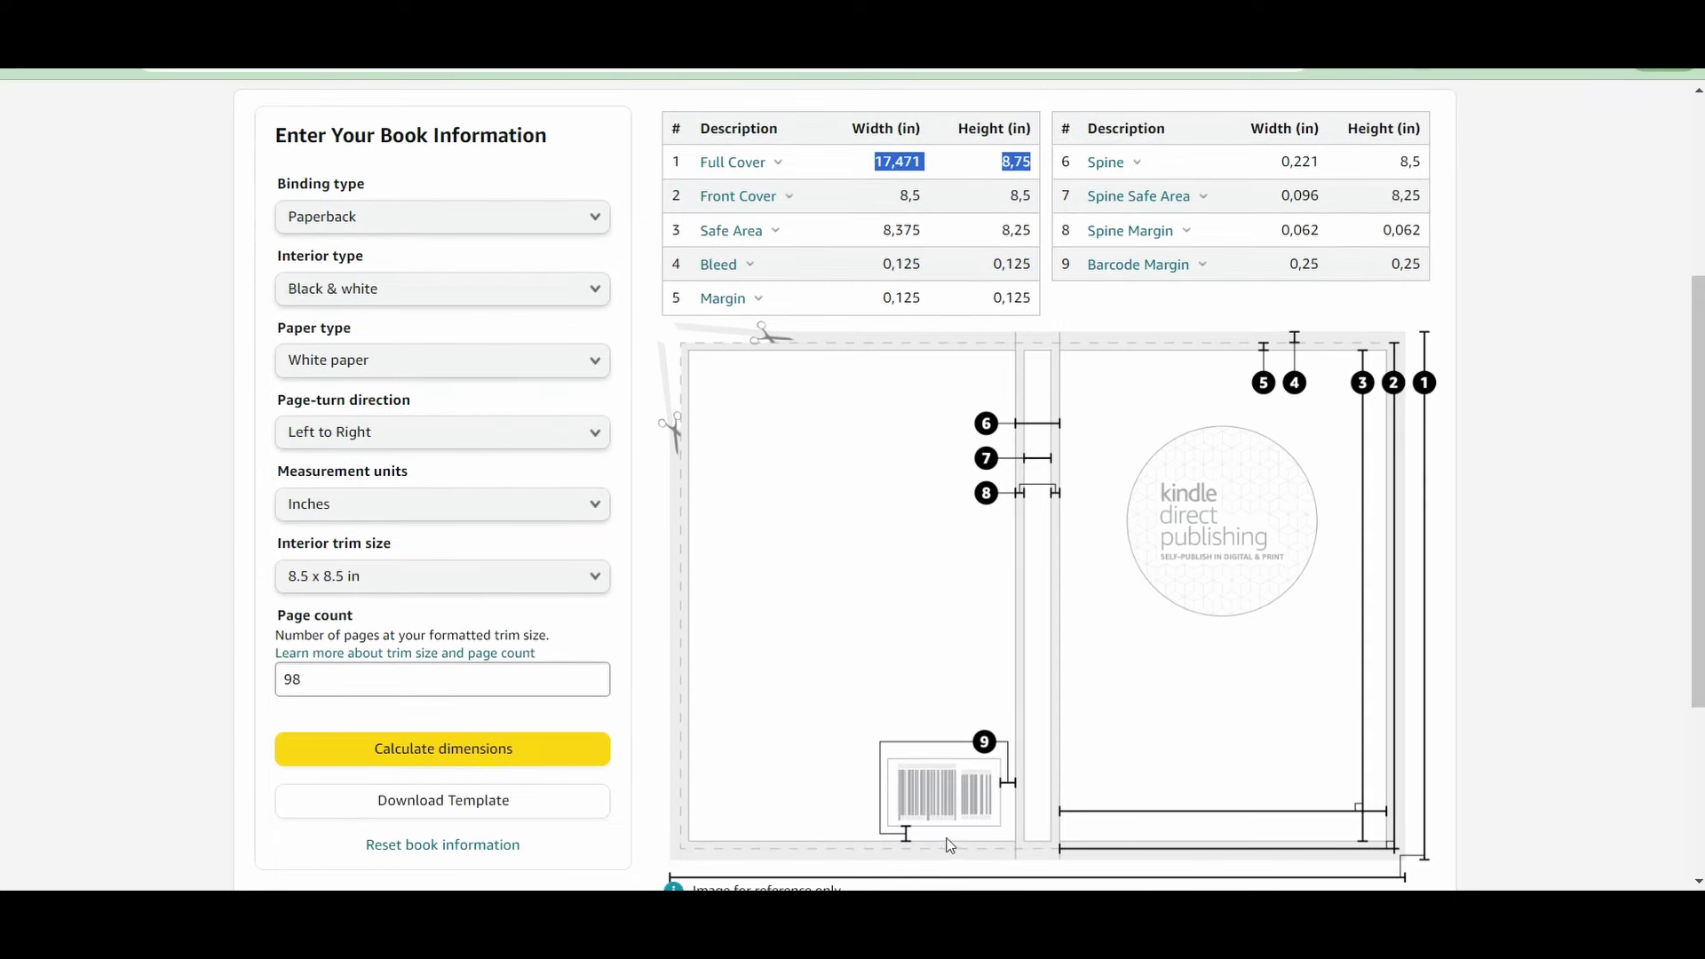
{"action": "scroll", "coordinate": [931, 708], "scroll_direction": "down", "scroll_amount": 3}
{"action": "scroll", "coordinate": [861, 564], "scroll_direction": "up", "scroll_amount": 7}
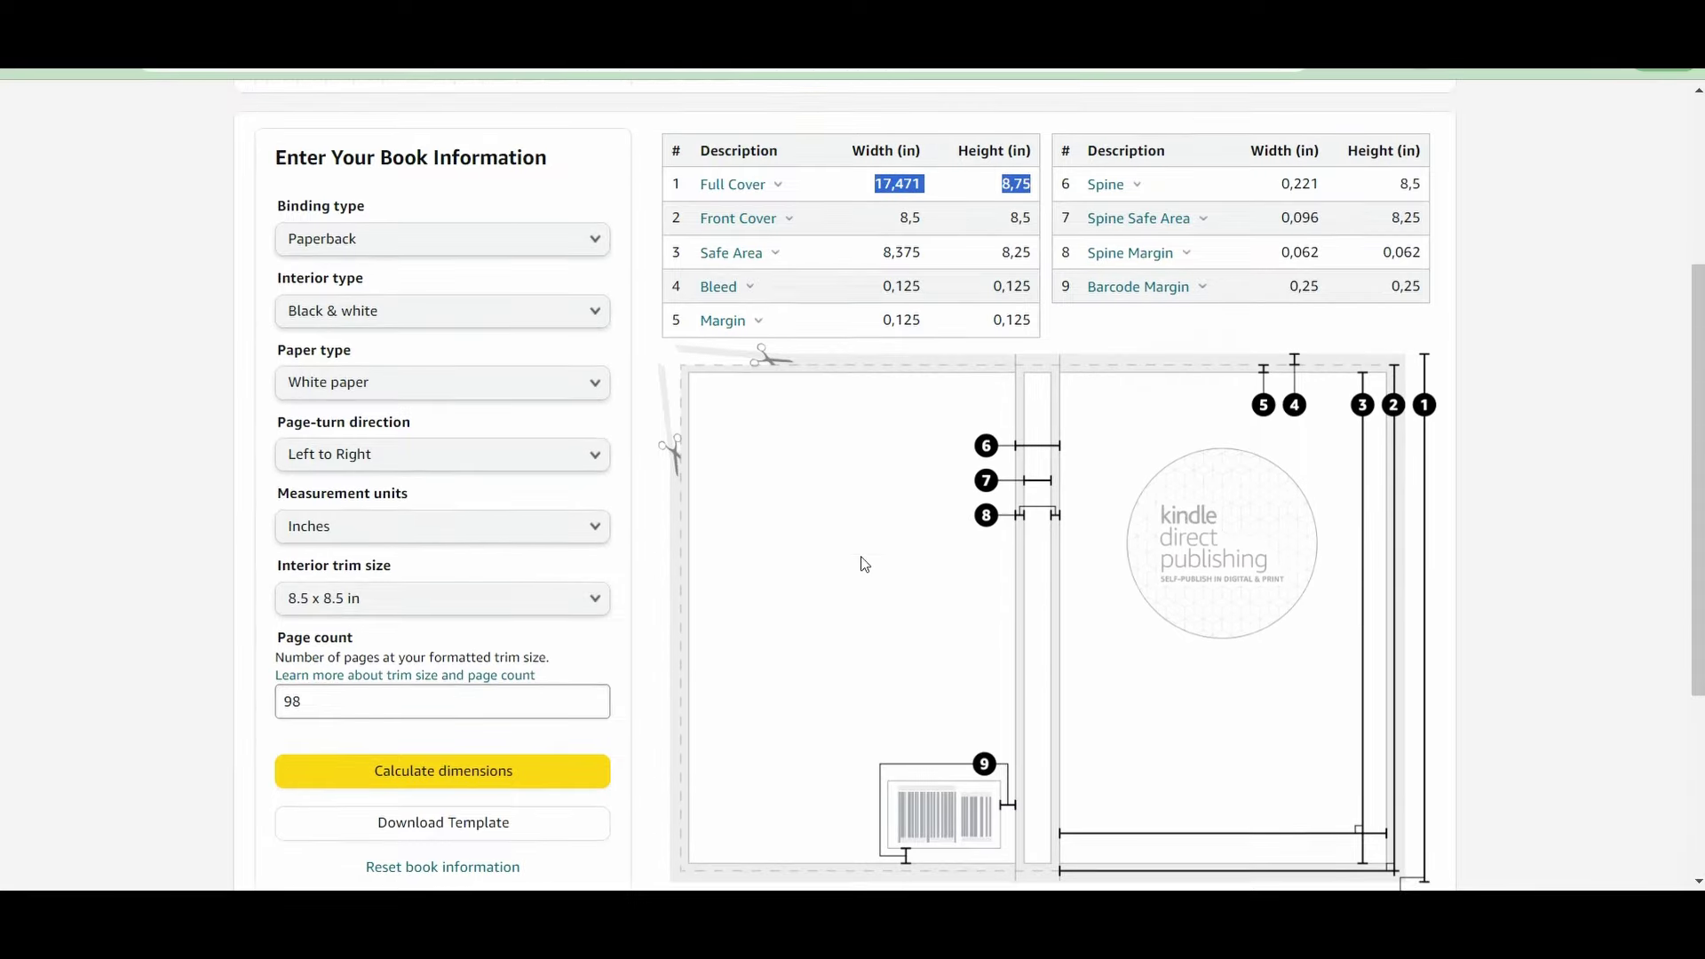
{"action": "scroll", "coordinate": [963, 548], "scroll_direction": "down", "scroll_amount": 5}
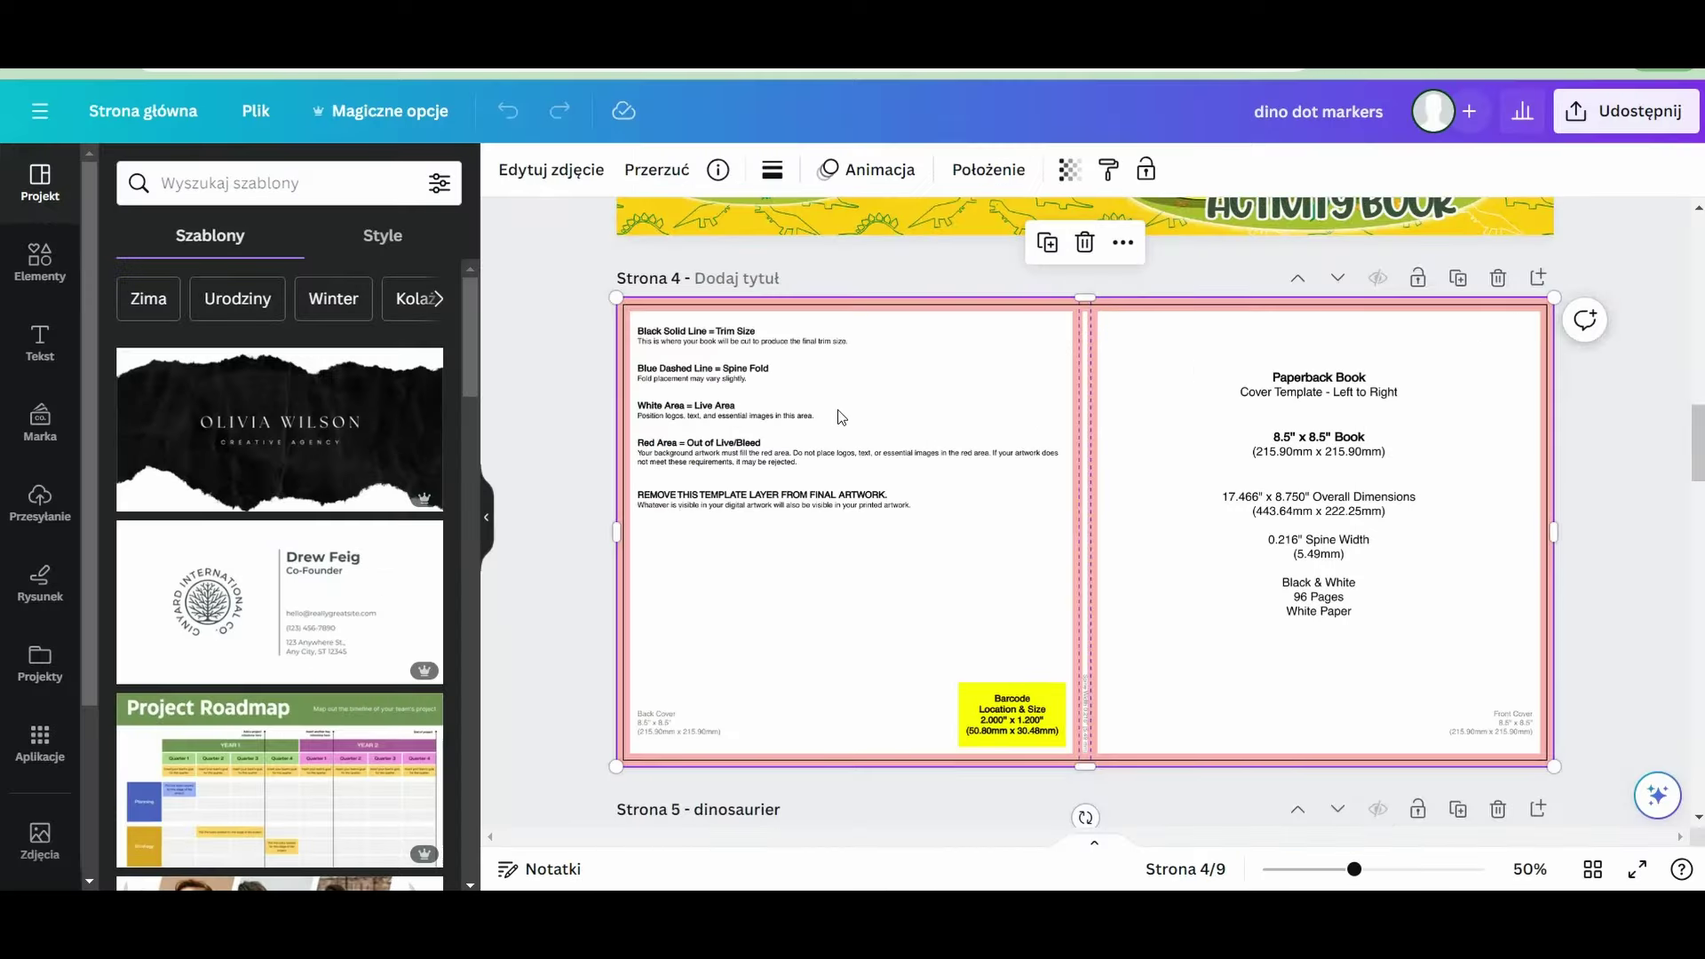
In the Canva cover design, paste the KDP cover template from page 4 onto the dinosaur cover on page 3 and send it to the back
{"action": "scroll", "coordinate": [981, 486], "scroll_direction": "up", "scroll_amount": 6}
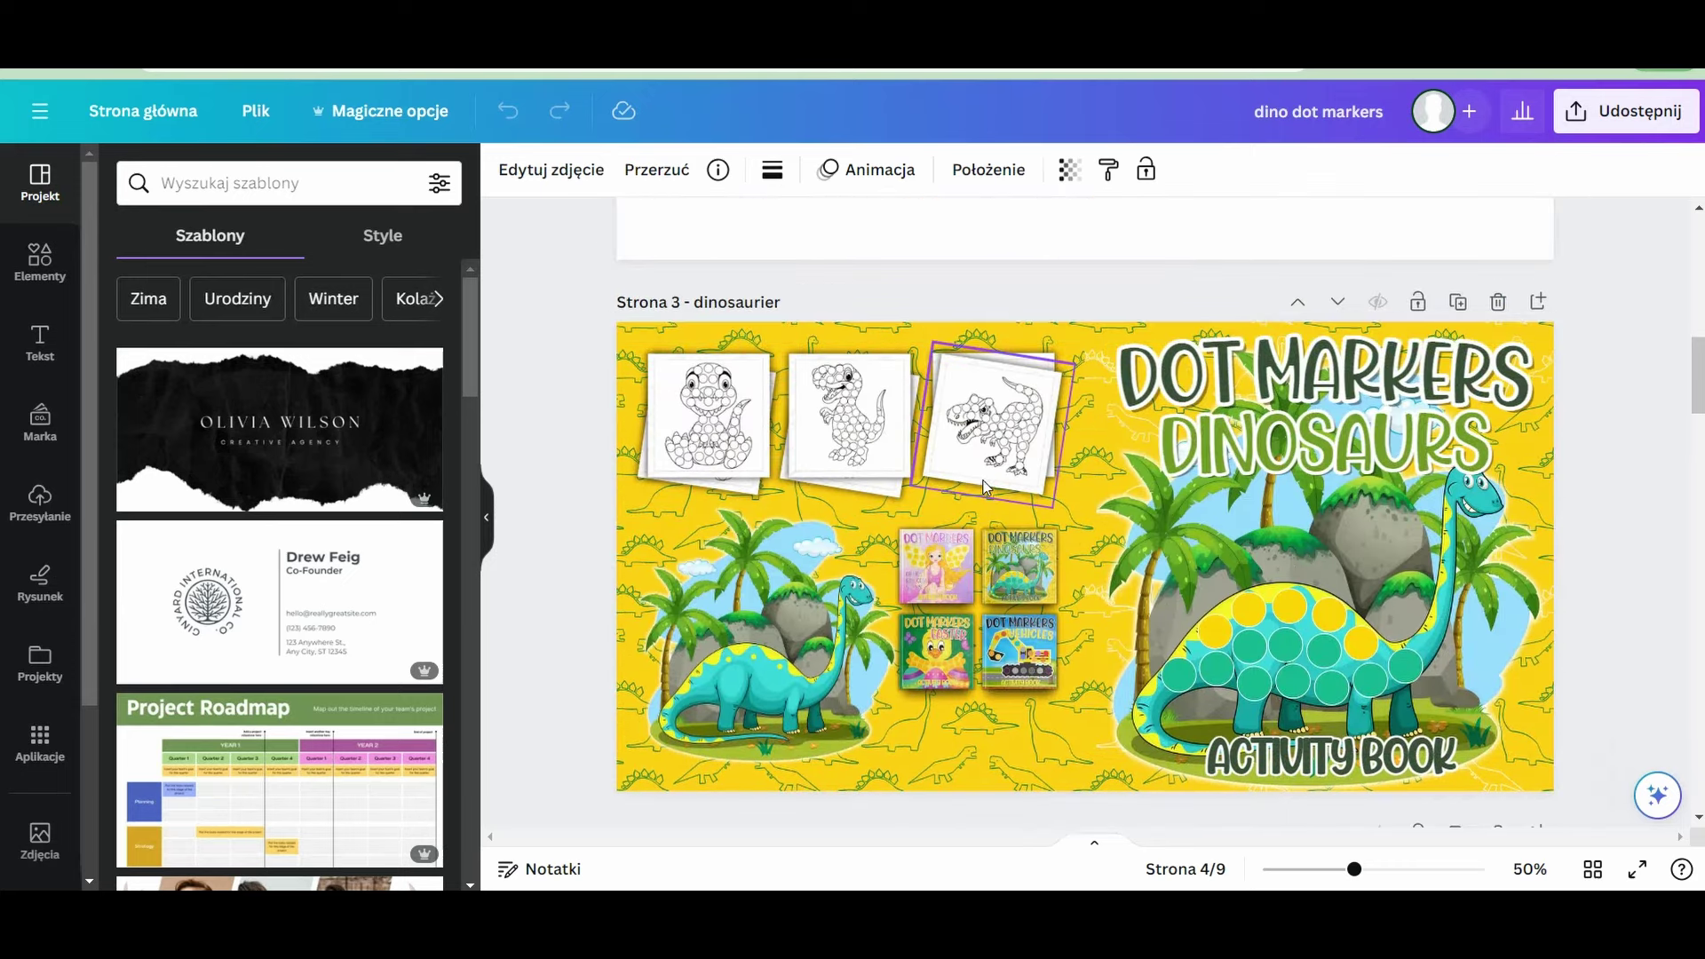
{"action": "left_click", "coordinate": [984, 486]}
{"action": "key", "text": "ctrl+v"}
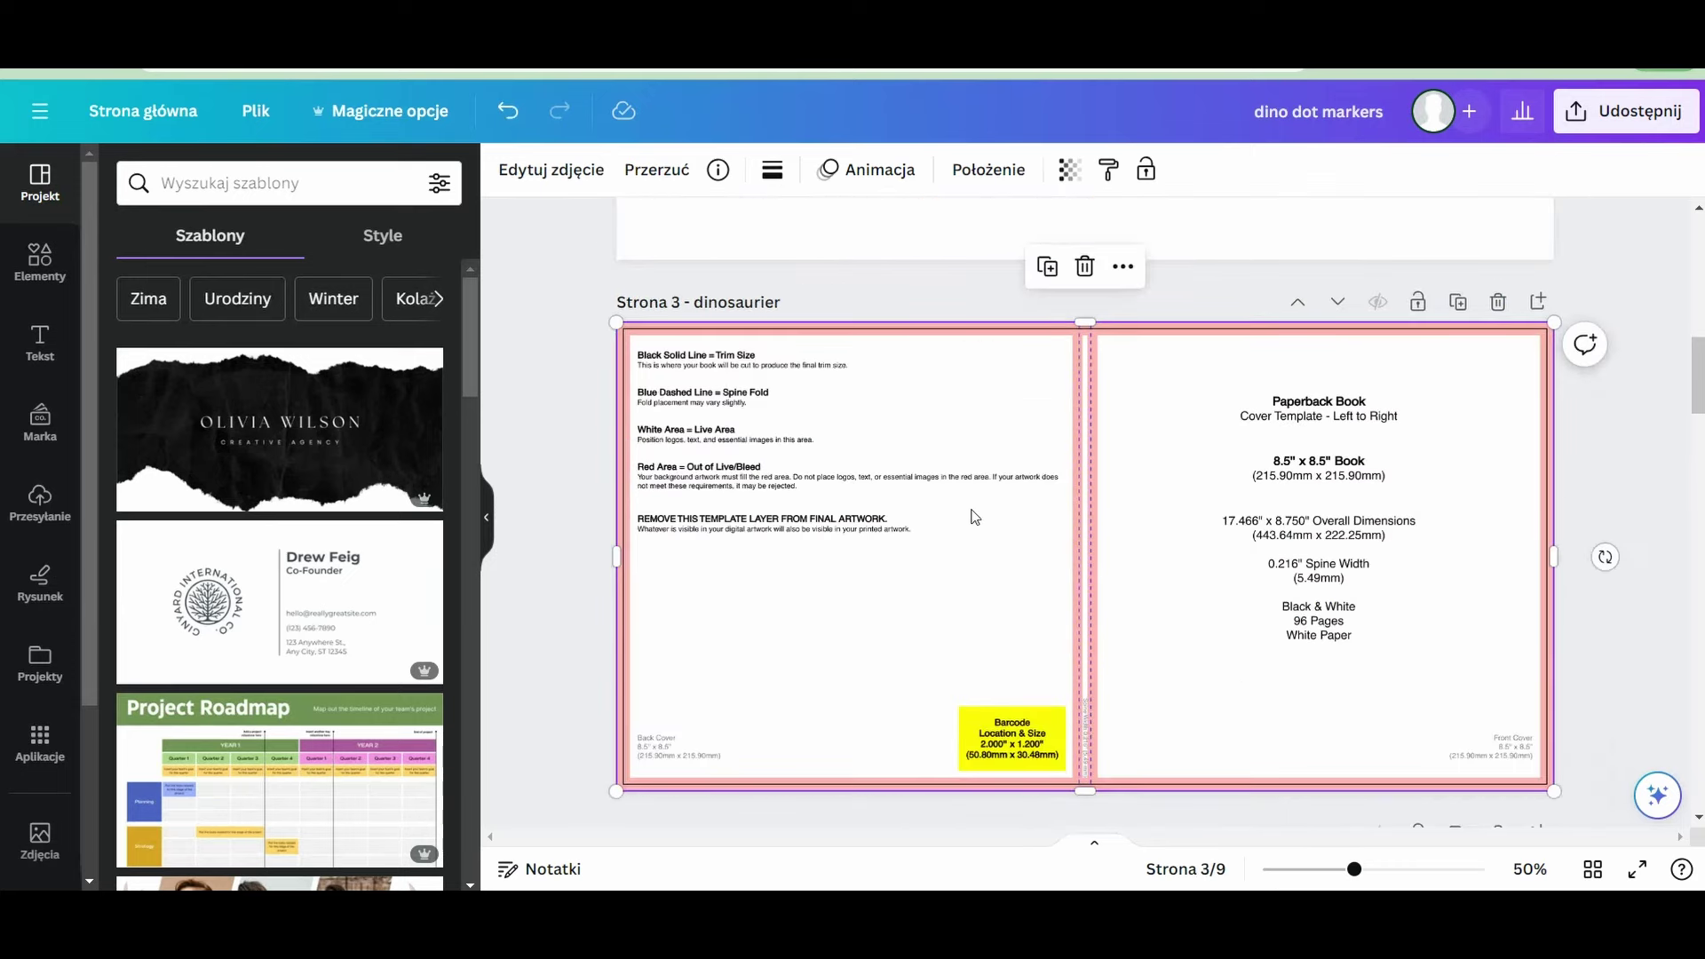
{"action": "key", "text": "ctrl+alt+bracketleft"}
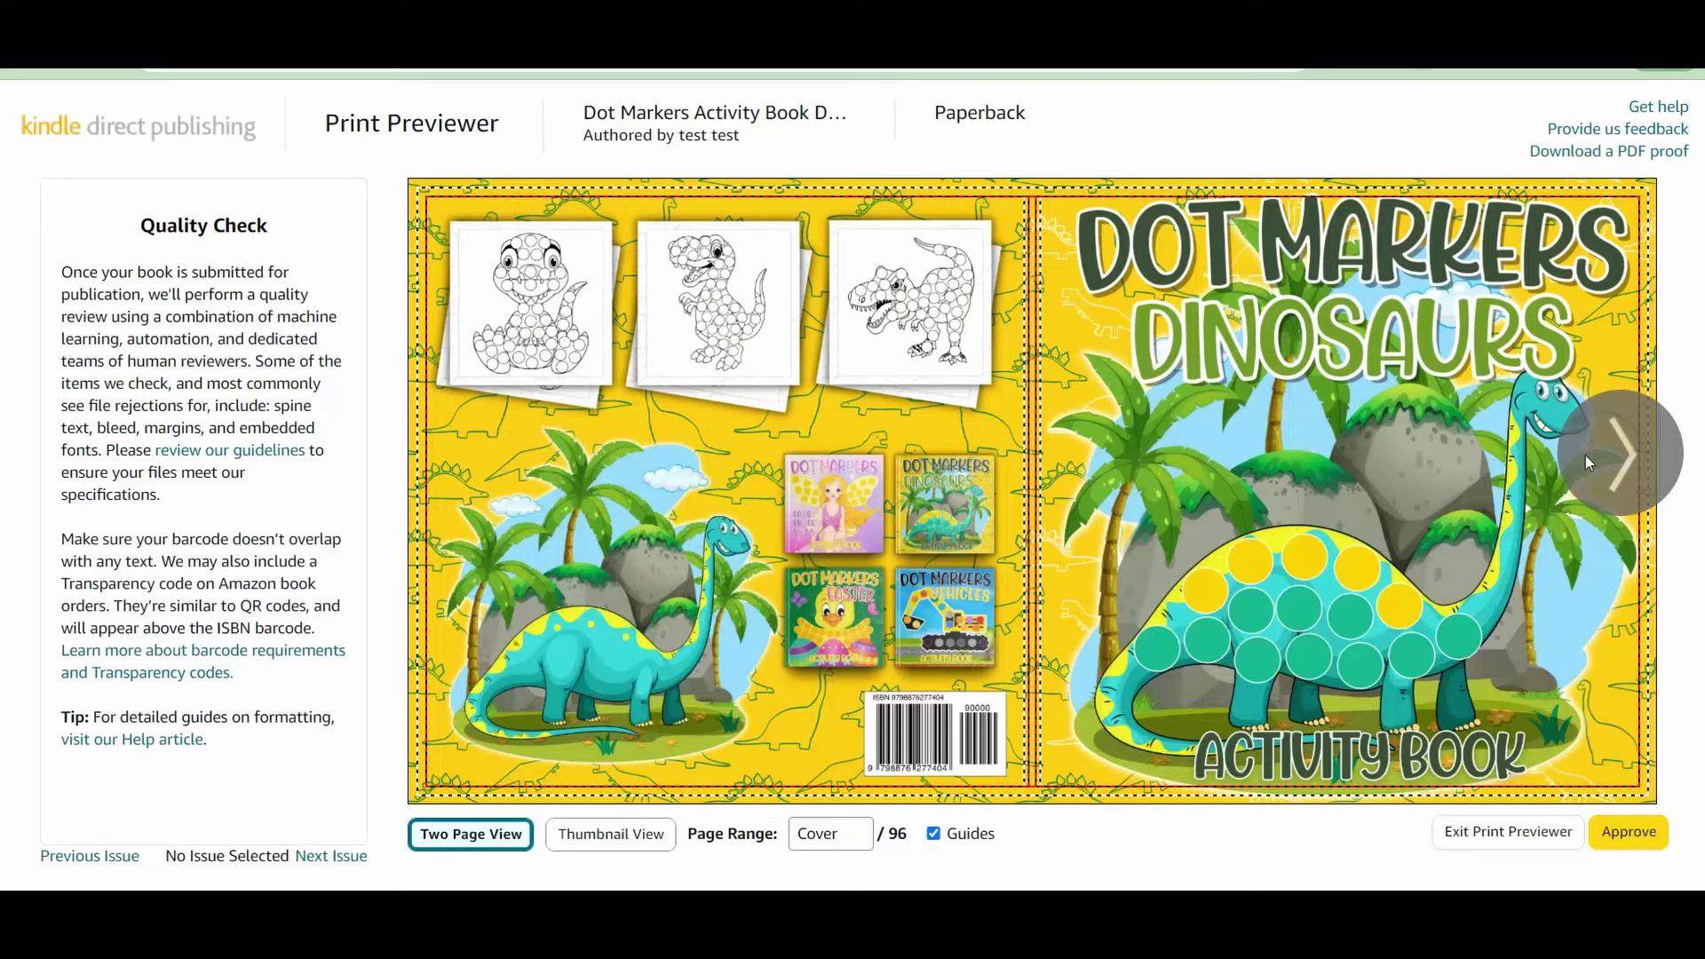
Back in the print previewer, page through the interior from the cover to pages 4-5, checking the artwork against the guides
{"action": "left_click", "coordinate": [1614, 451]}
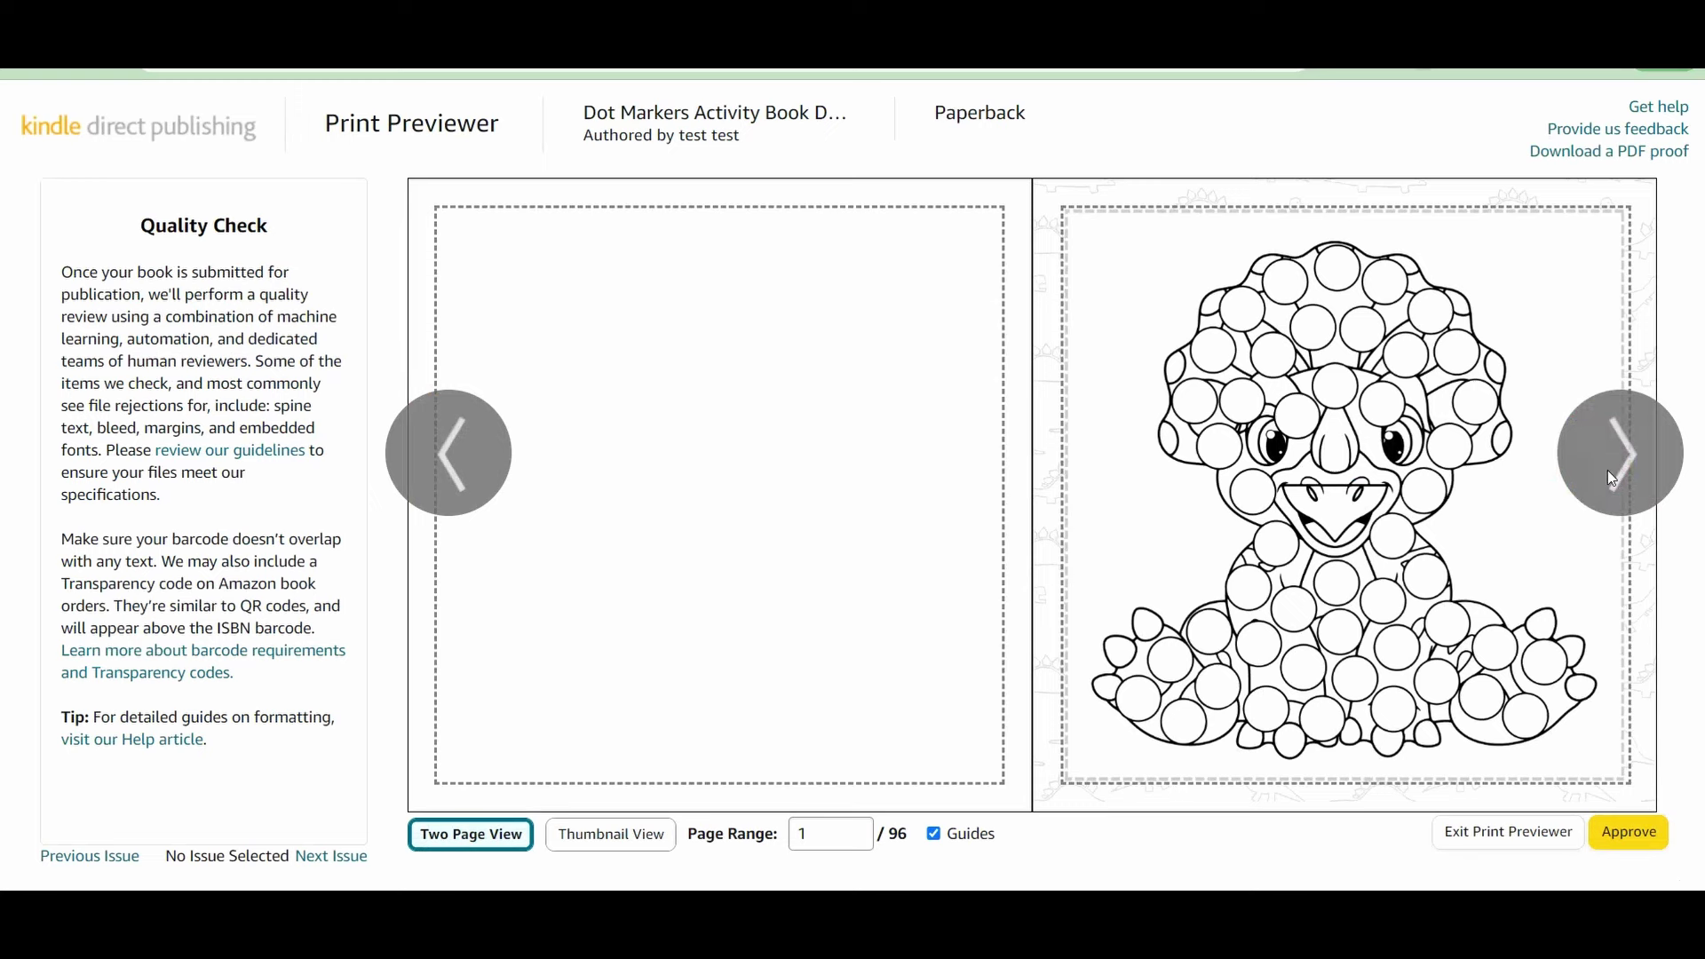
{"action": "left_click", "coordinate": [1622, 460]}
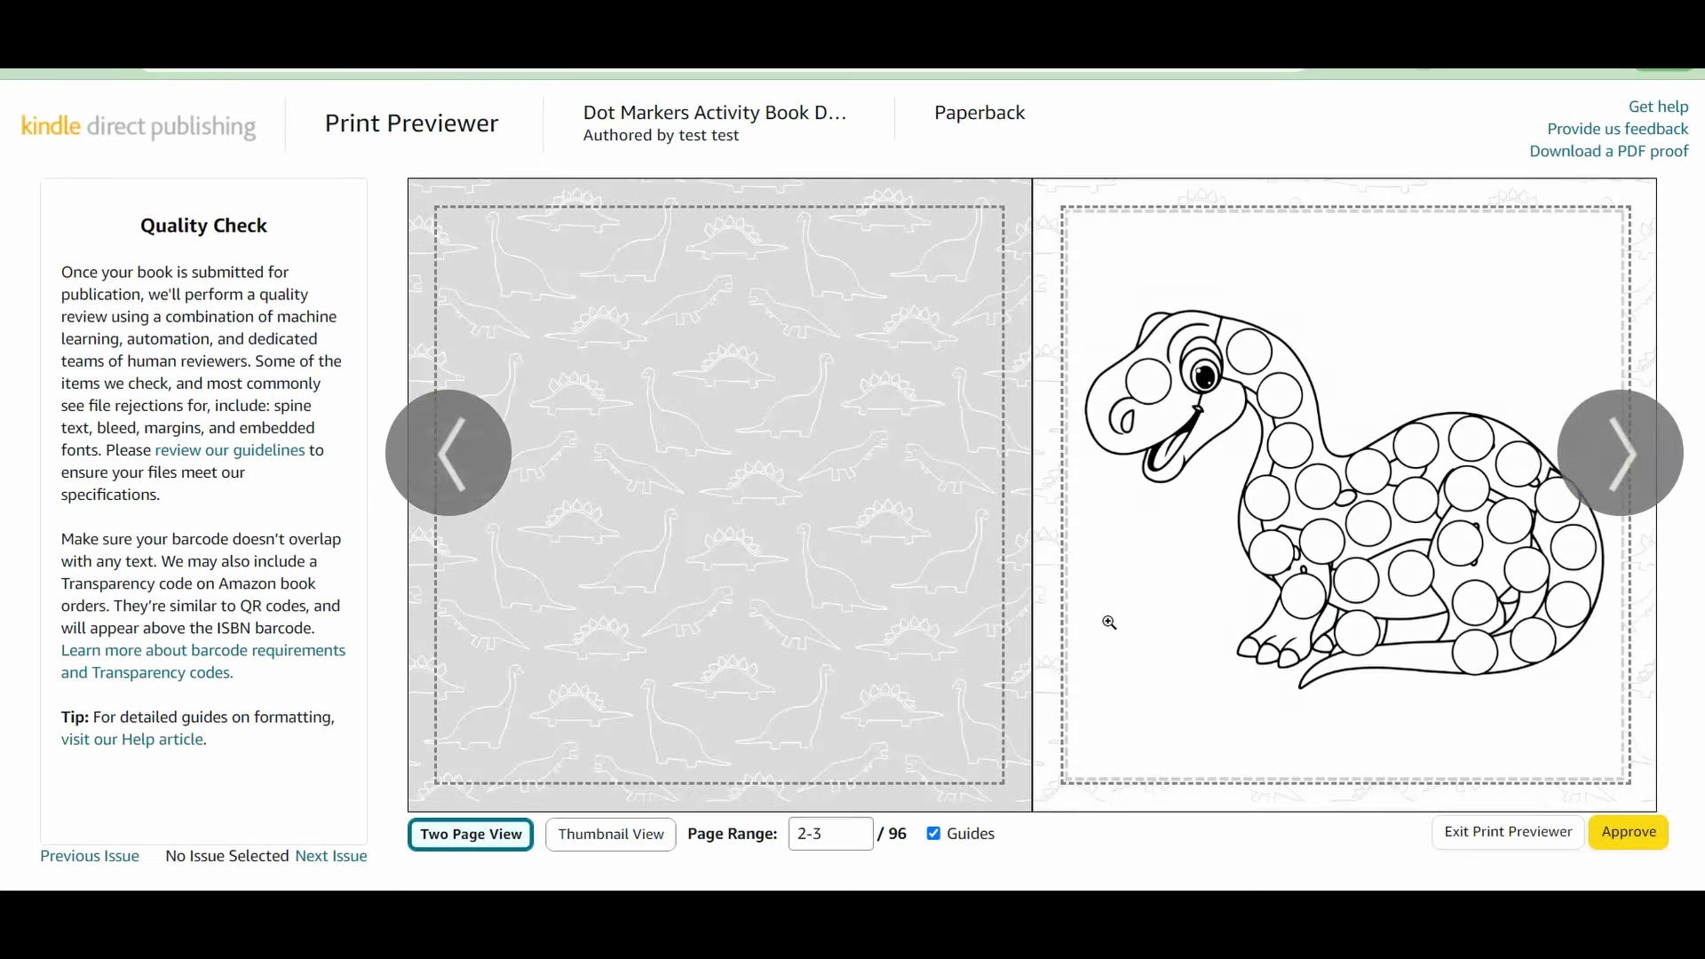
{"action": "left_click", "coordinate": [1648, 477]}
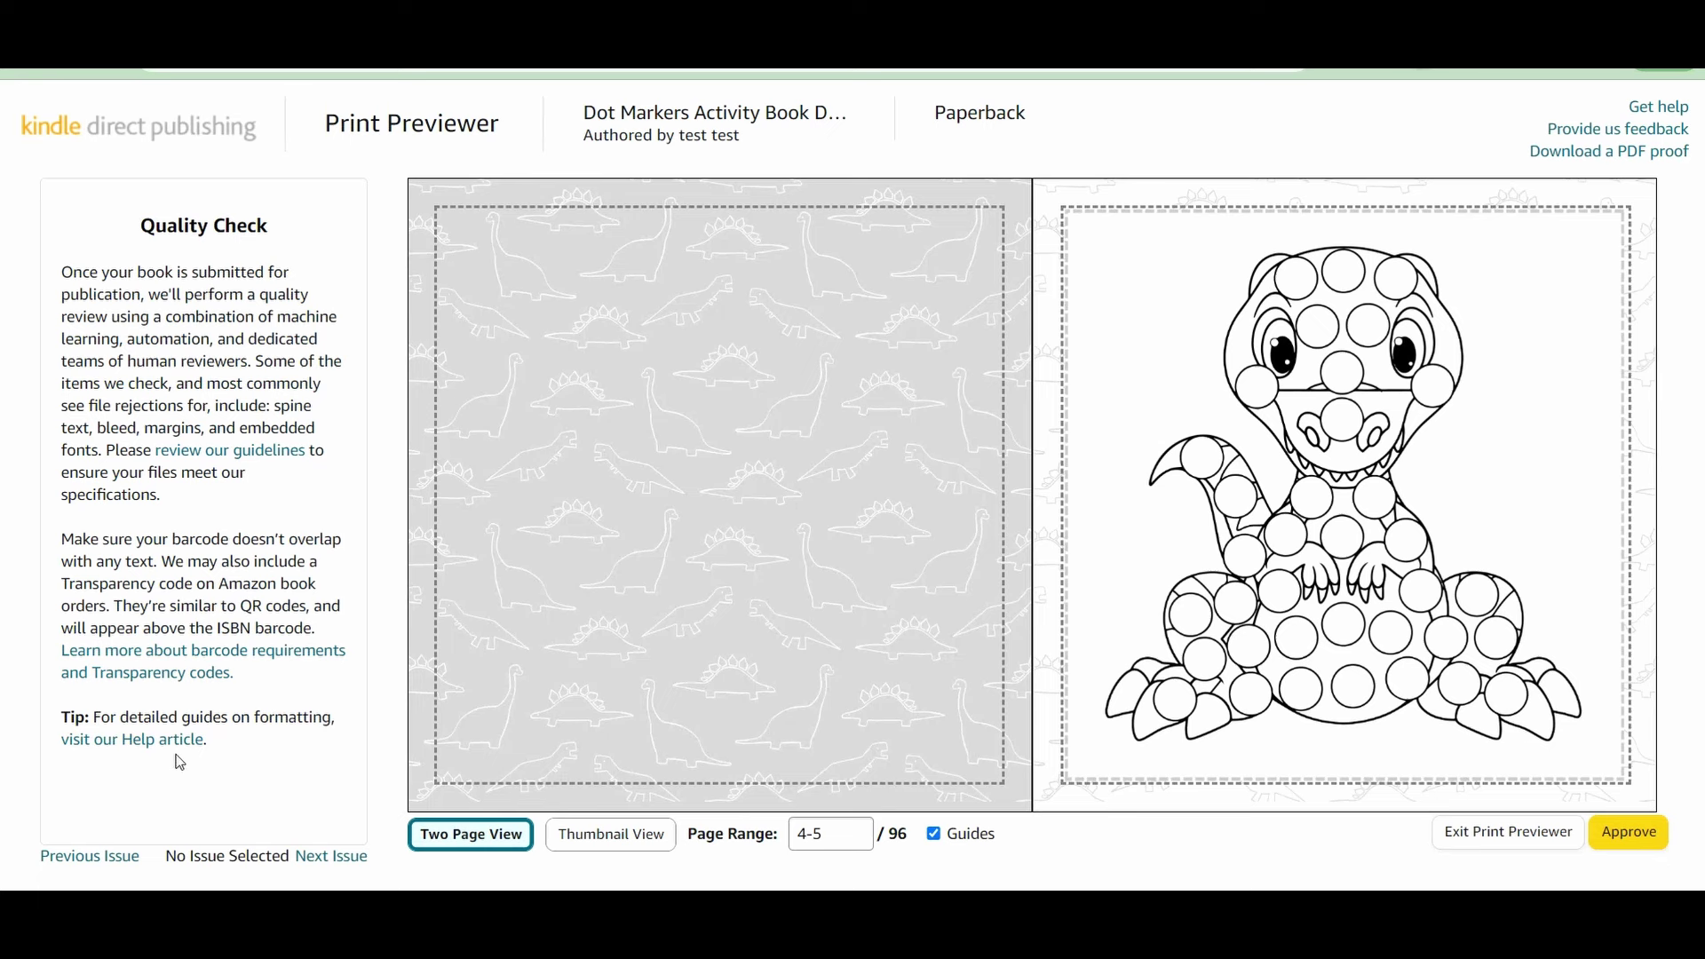
Approve the print preview, then check the printing cost summary and save the paperback content to continue to rights and pricing
{"action": "left_click", "coordinate": [1627, 836]}
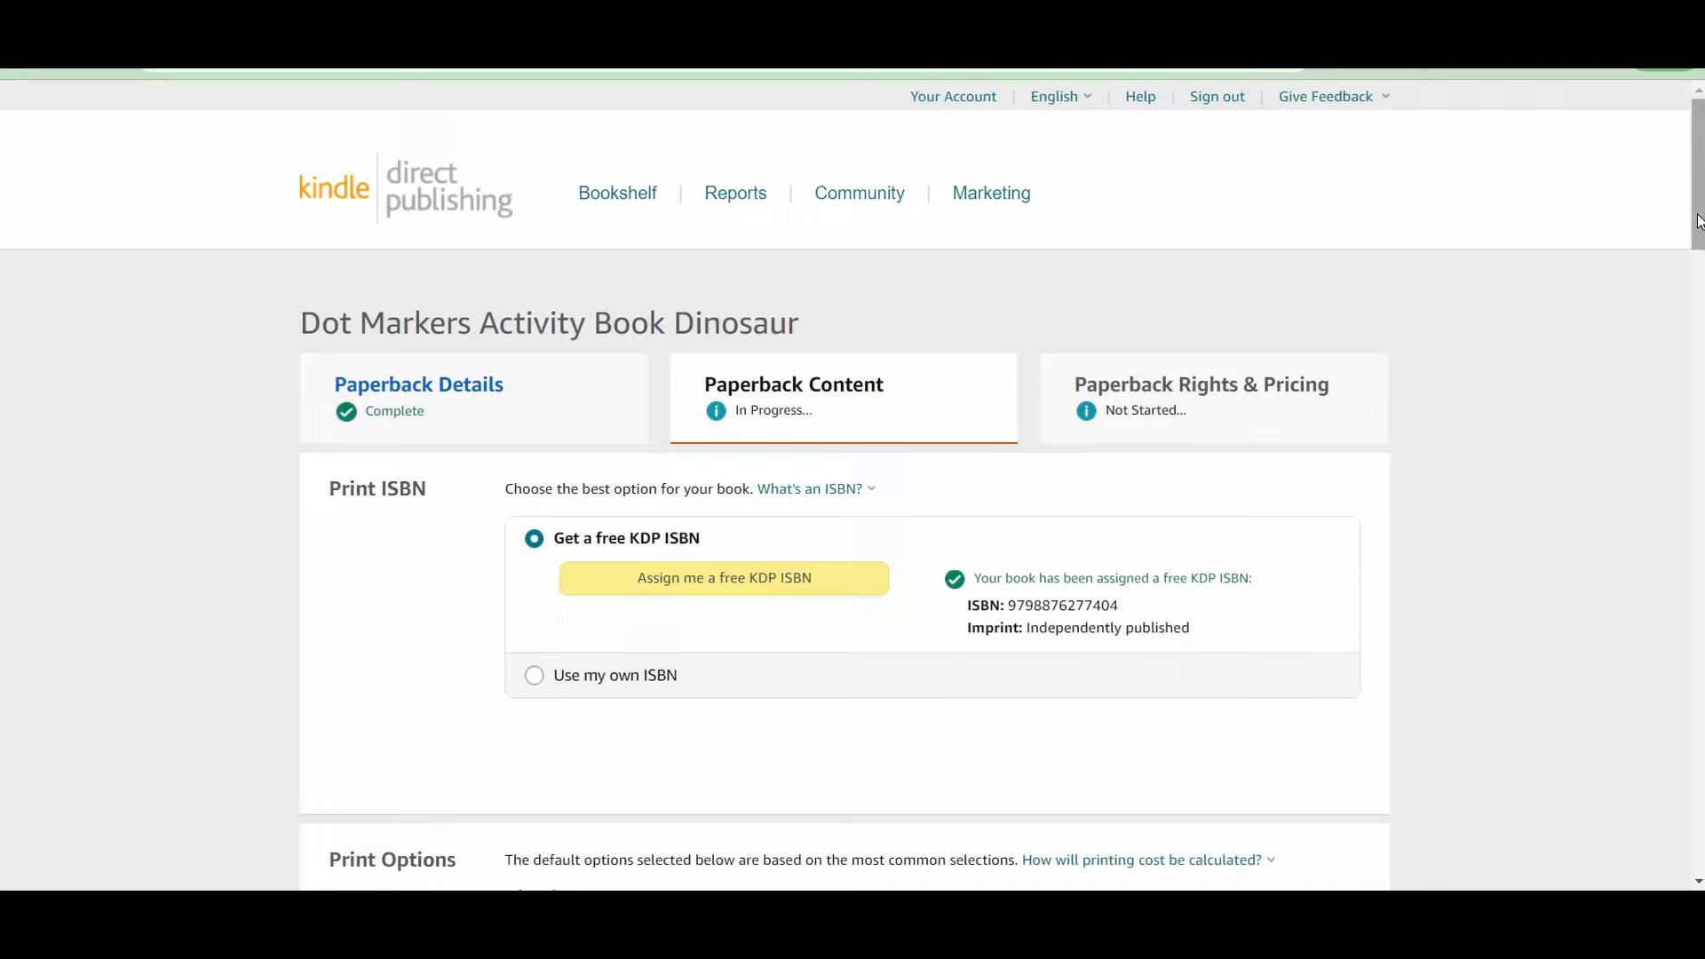
{"action": "left_click_drag", "start_coordinate": [1697, 173], "coordinate": [1697, 674]}
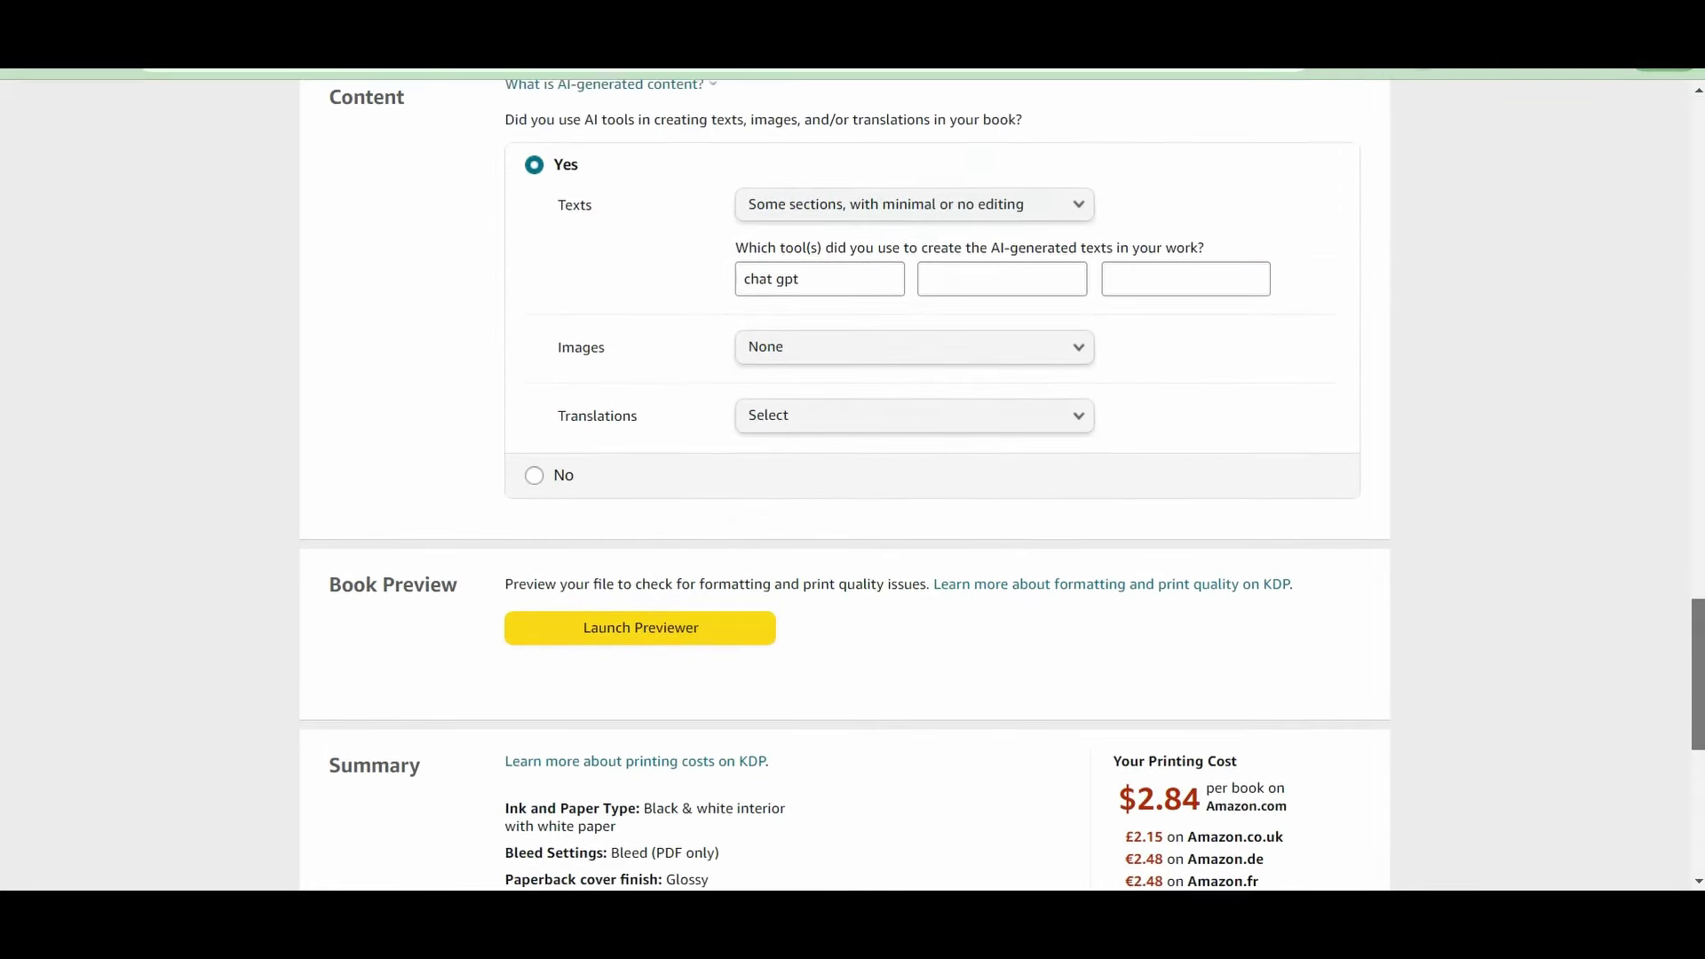
{"action": "scroll", "coordinate": [657, 568], "scroll_direction": "down", "scroll_amount": 5}
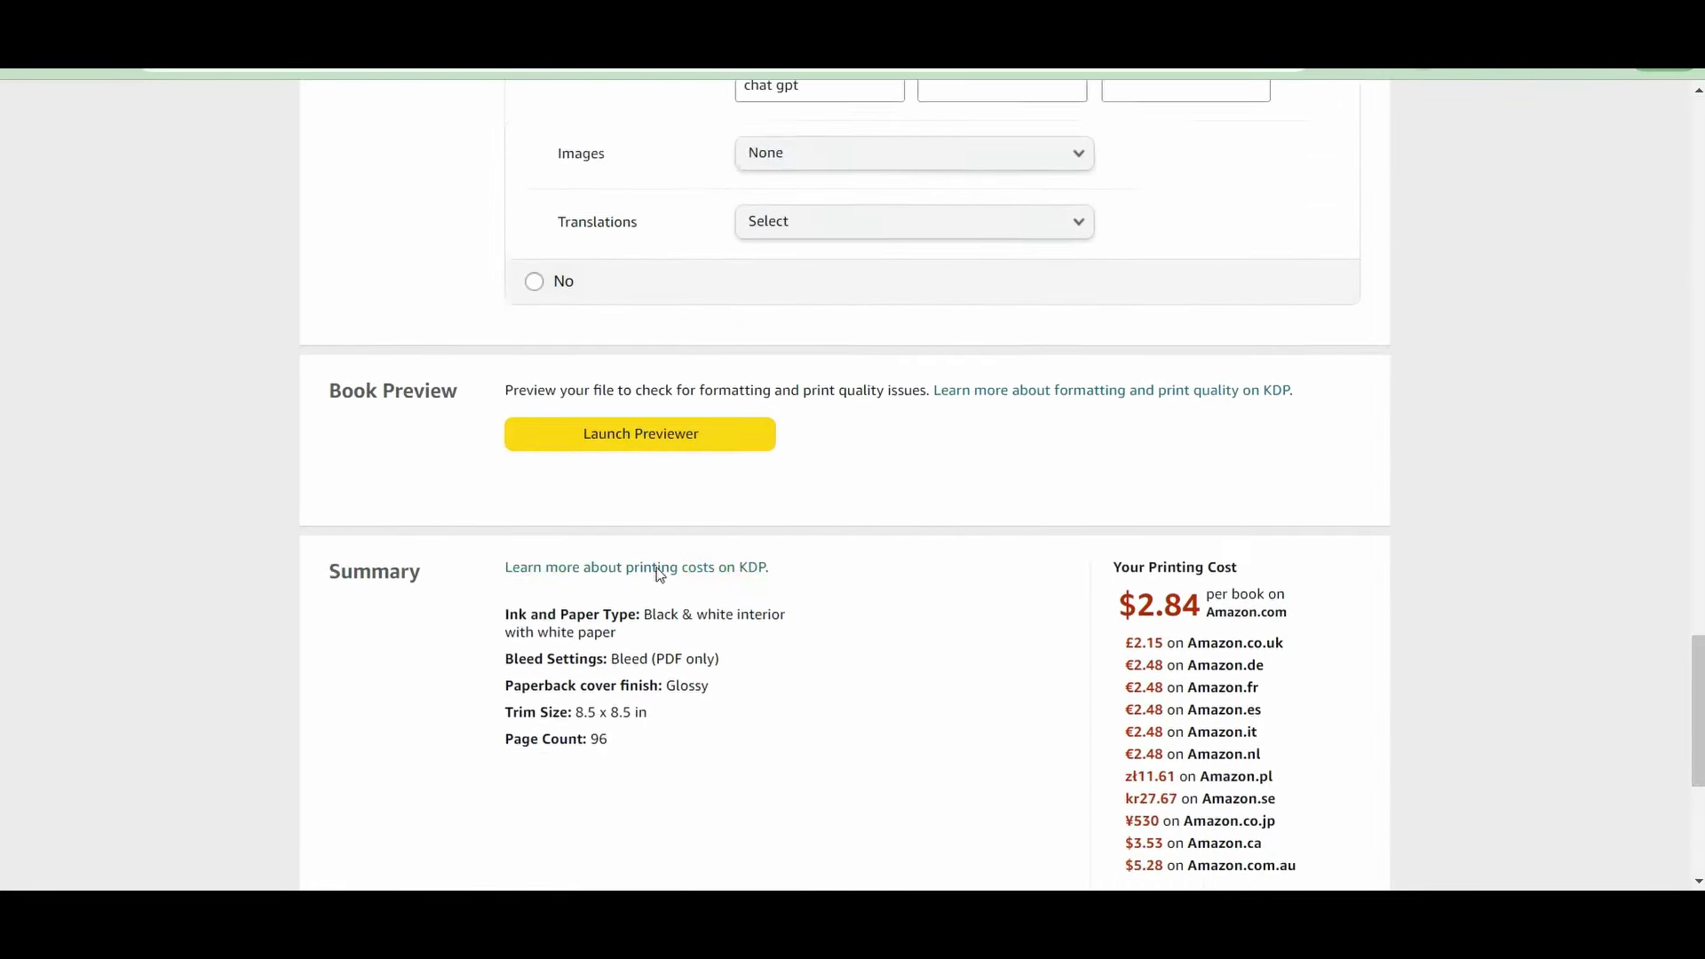
{"action": "double_click", "coordinate": [1166, 357]}
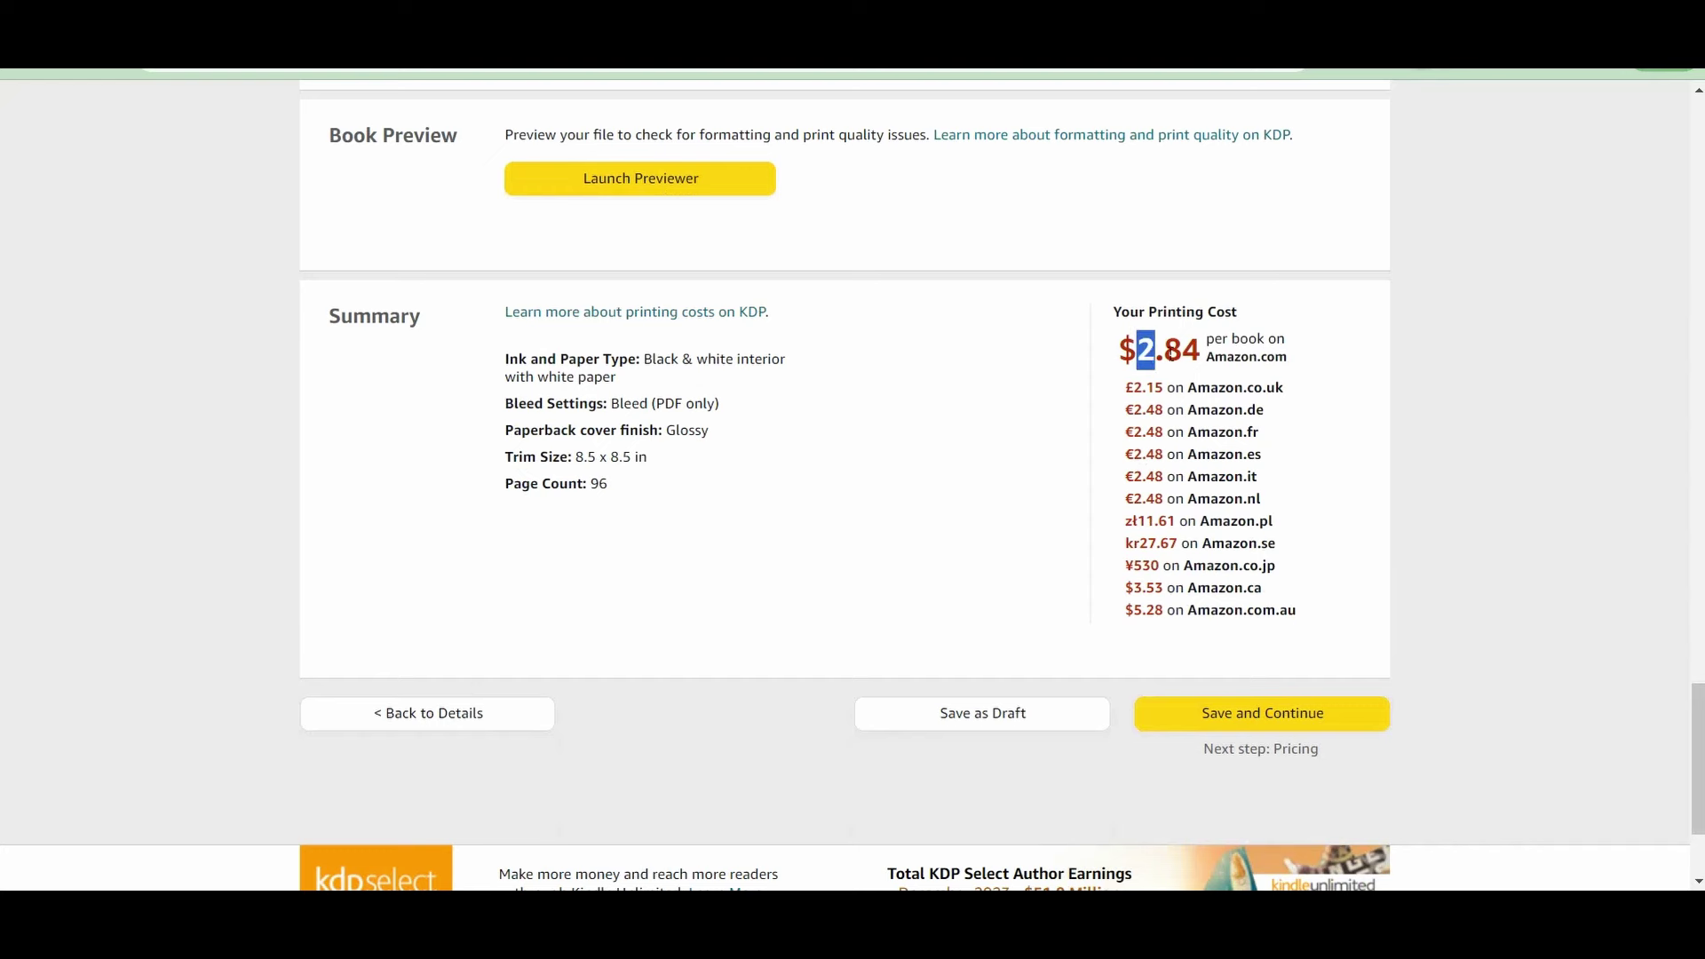
{"action": "left_click", "coordinate": [1268, 719]}
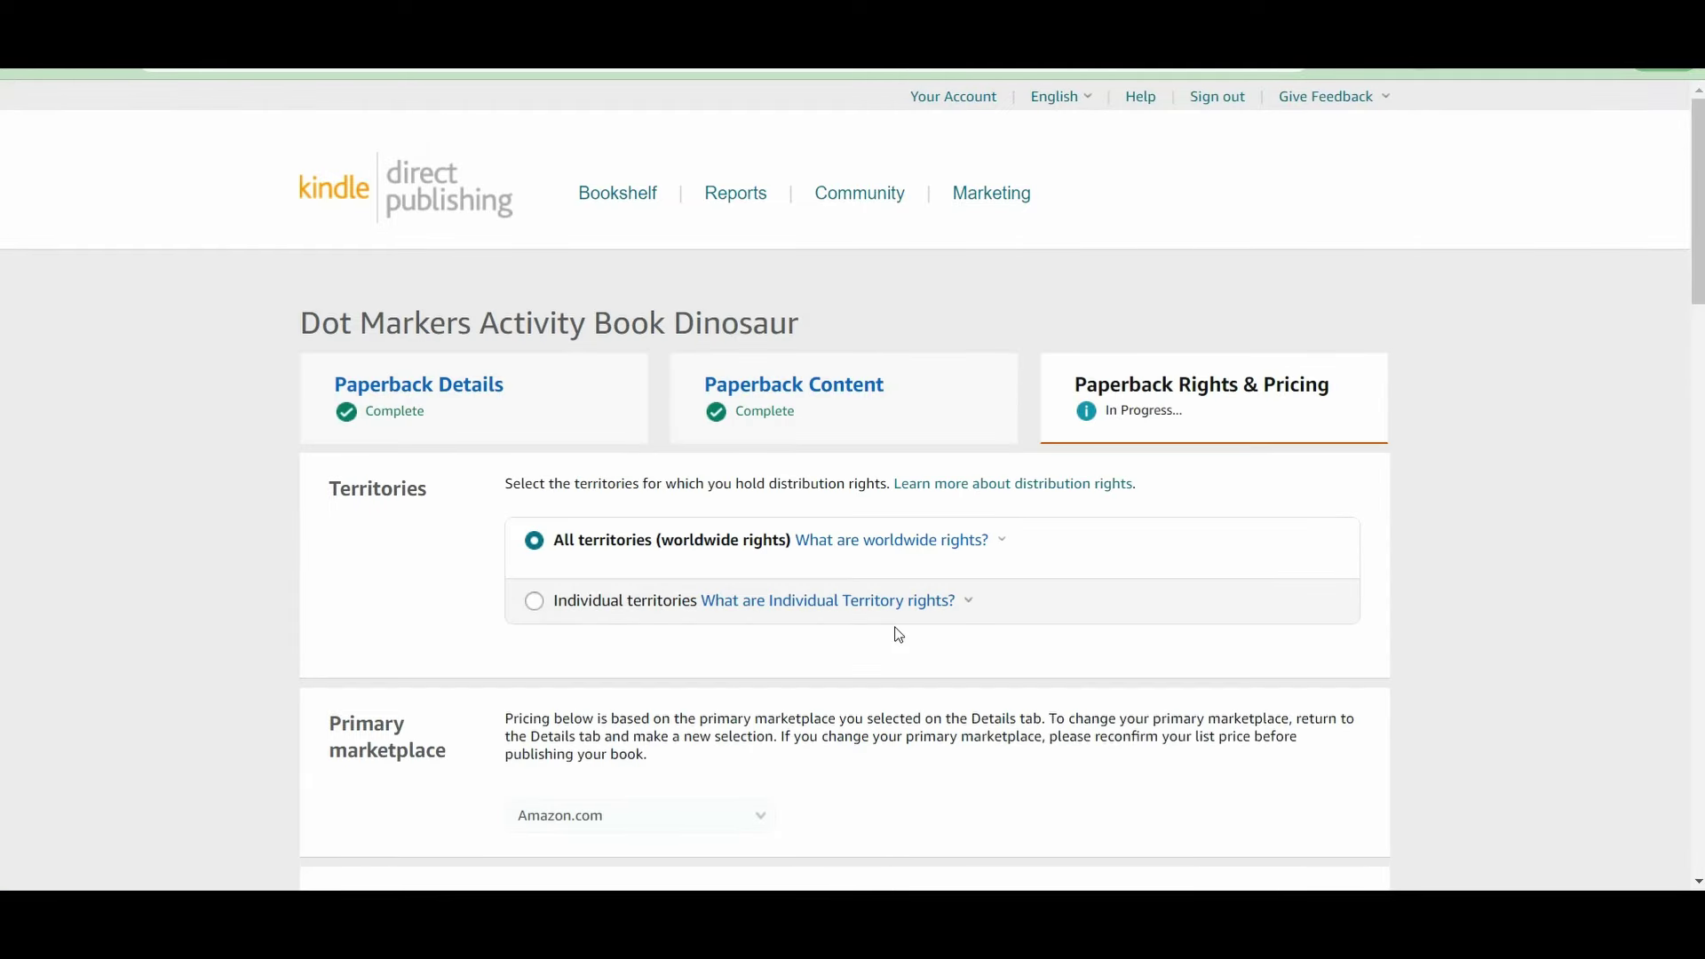
{"action": "scroll", "coordinate": [977, 577], "scroll_direction": "down", "scroll_amount": 2}
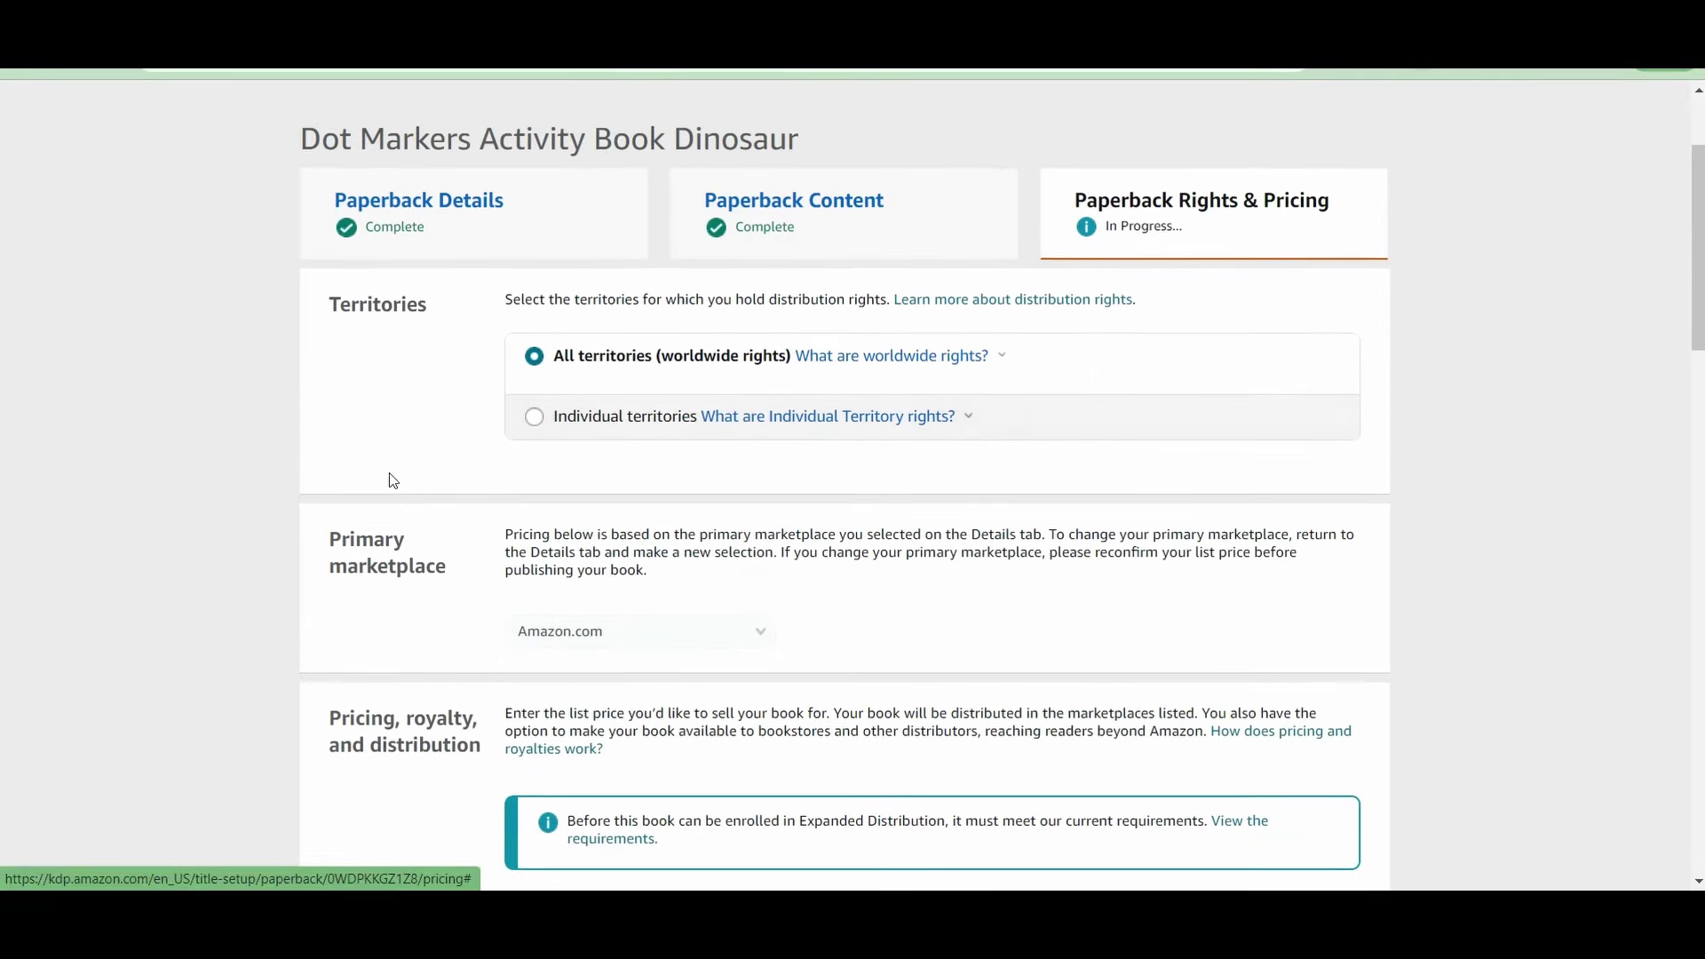